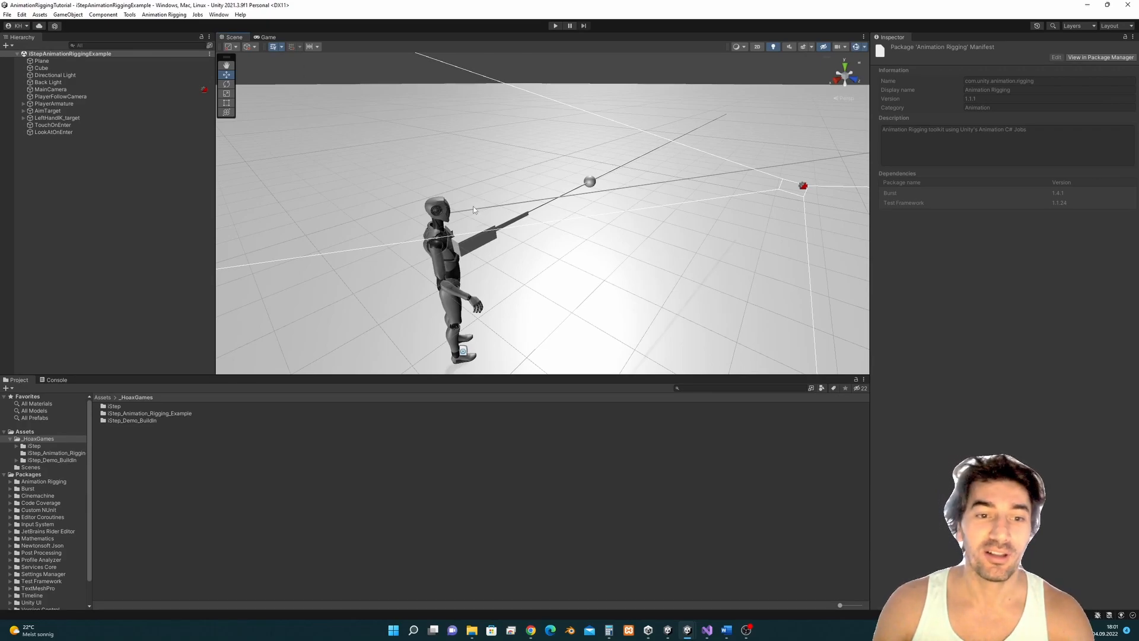
# - Run the scene and walk the character around and onto the box to test its aiming and foot placement, ending play mode when done
pyautogui.keyDown('alt'); pyautogui.moveTo(473, 232); pyautogui.dragTo(548, 247); pyautogui.keyUp('alt')
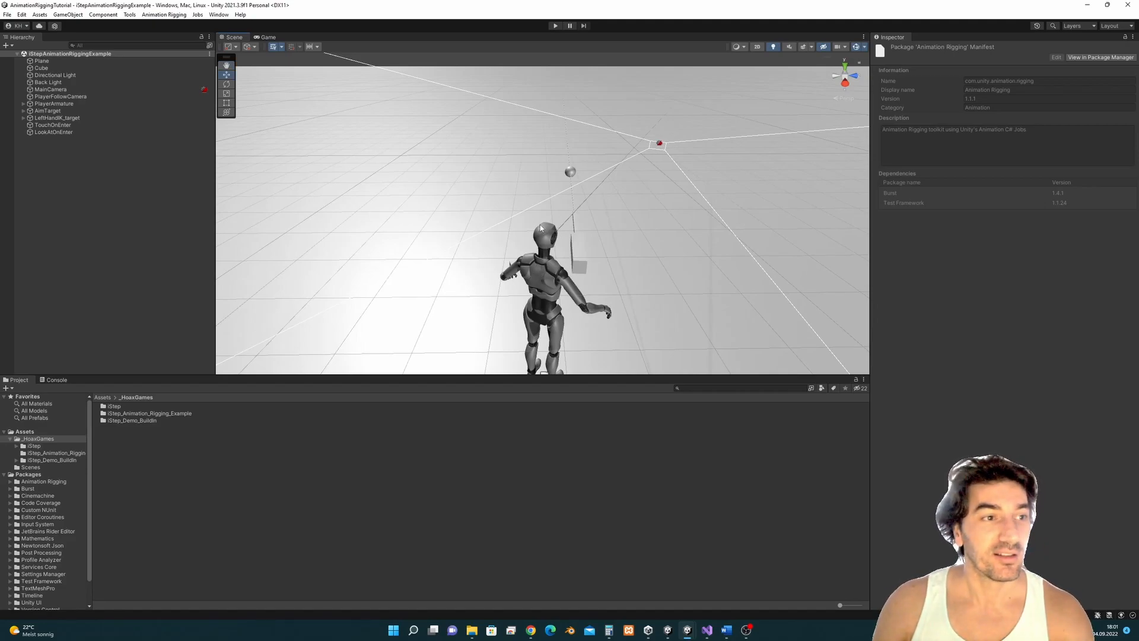
pyautogui.click(555, 26)
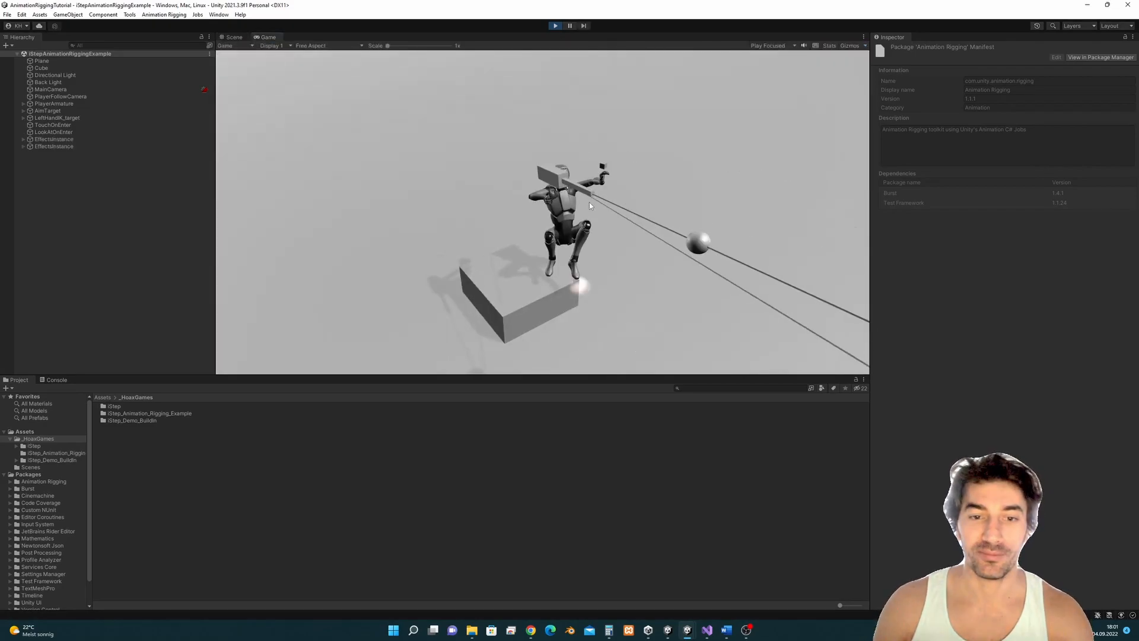
pyautogui.press('s')
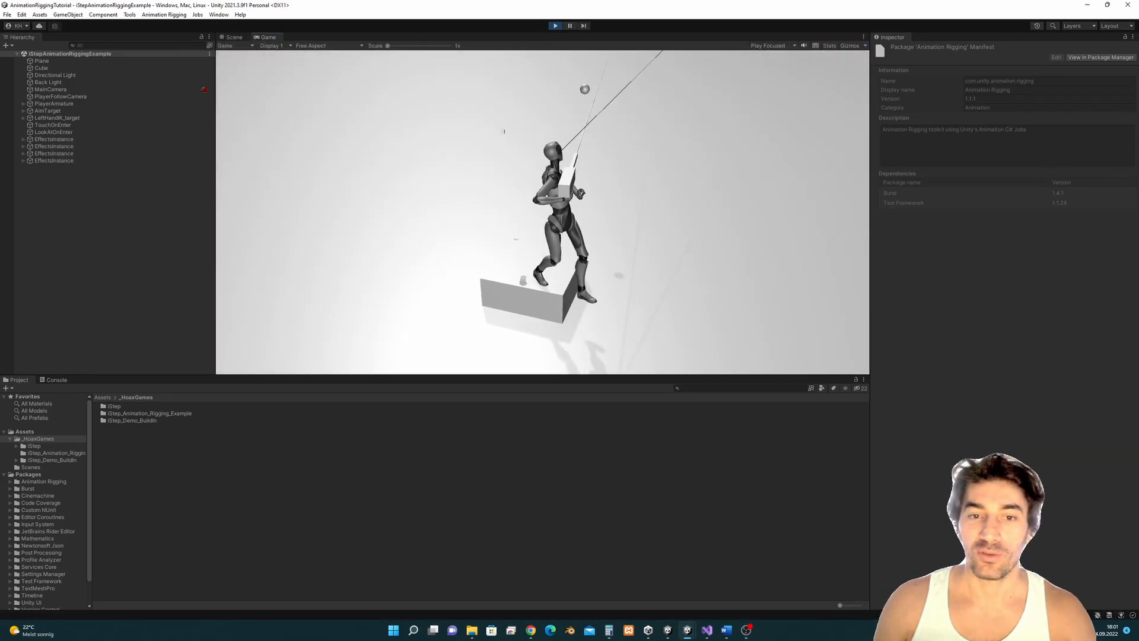
pyautogui.press('a')
pyautogui.press('d')
pyautogui.press('w')
pyautogui.press('s')
pyautogui.press('a')
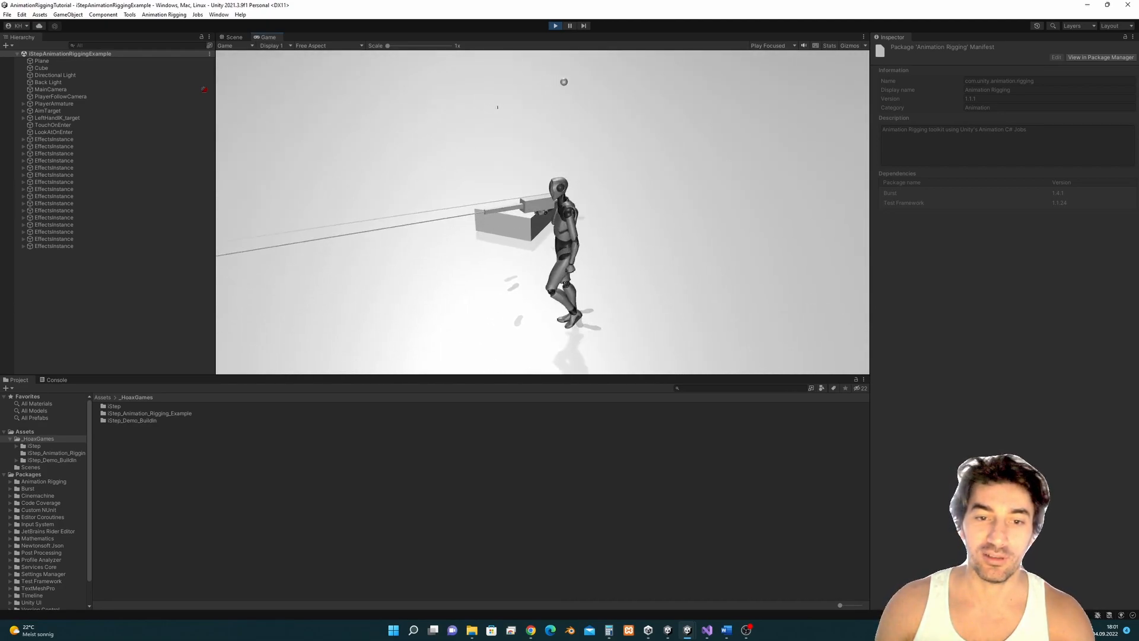
pyautogui.press('d')
pyautogui.press('w')
pyautogui.press('d')
pyautogui.press('s')
pyautogui.press('a')
pyautogui.press('d')
pyautogui.press('w')
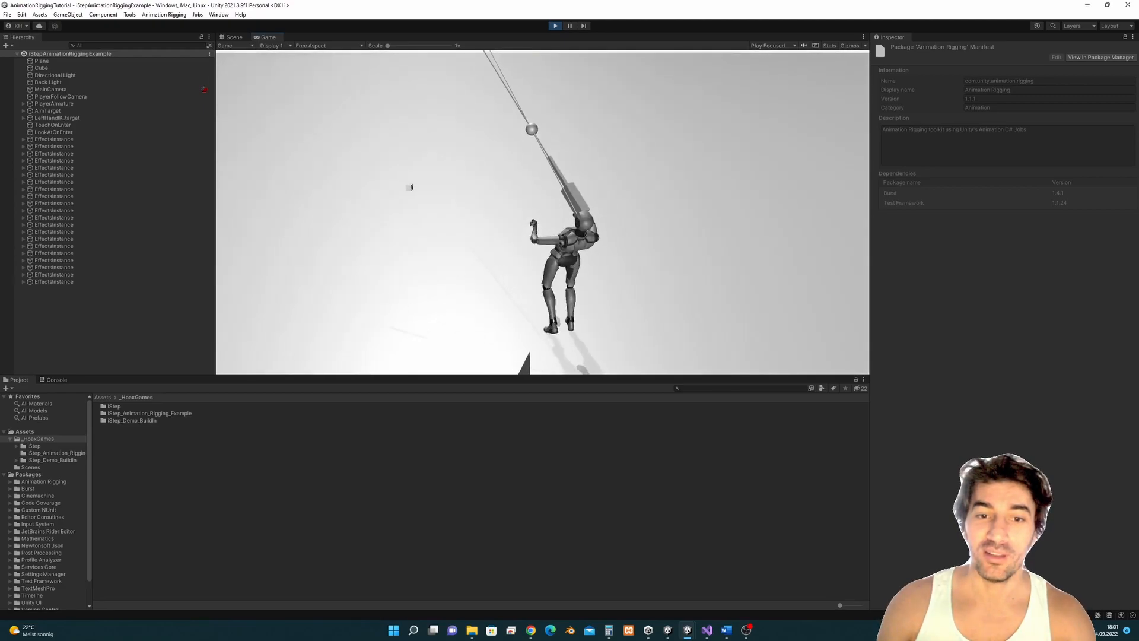
pyautogui.press('d')
pyautogui.press('a')
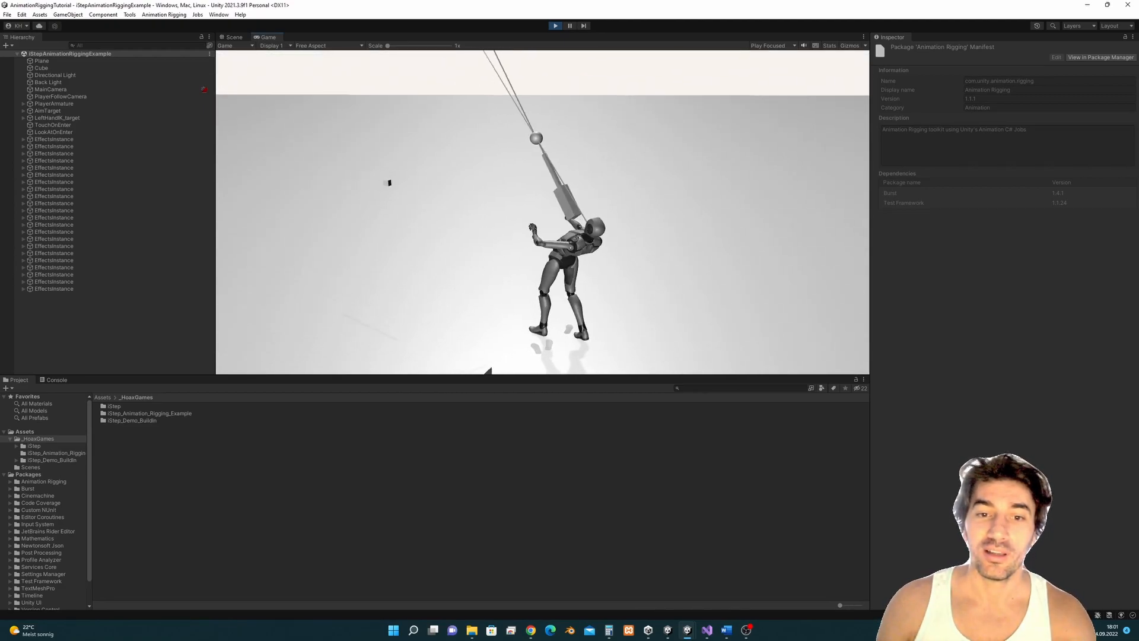
pyautogui.press('s')
pyautogui.press('d')
pyautogui.press('w')
pyautogui.press('a')
pyautogui.press('s')
pyautogui.press('d')
pyautogui.press('a')
pyautogui.press('w')
pyautogui.press('s')
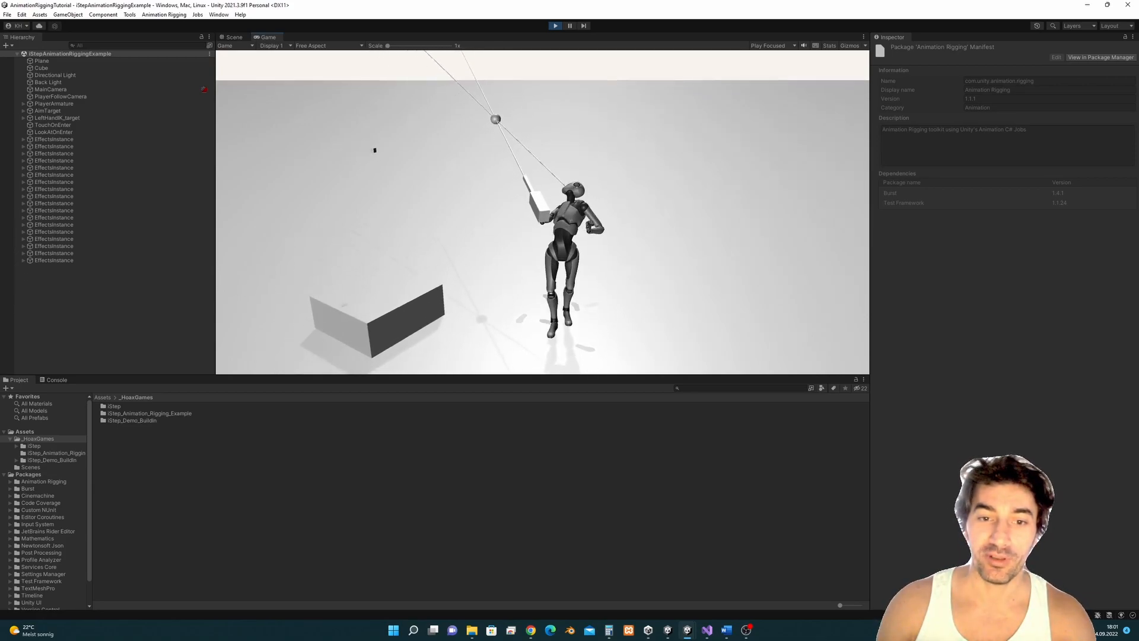
pyautogui.press('w')
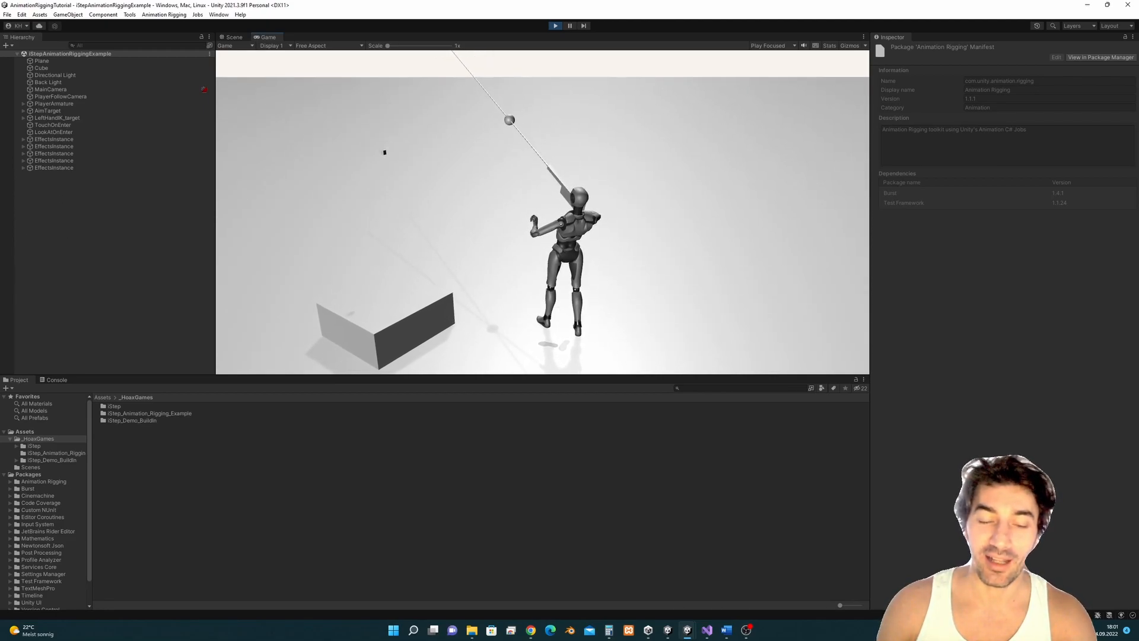
pyautogui.press('w')
pyautogui.press('s')
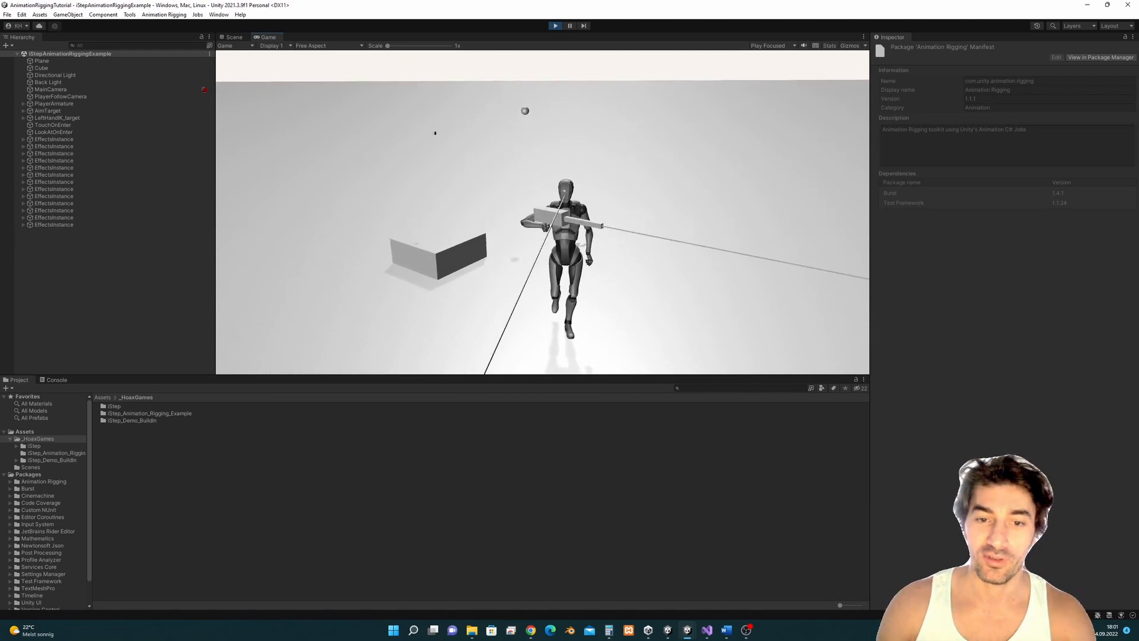
pyautogui.press('w')
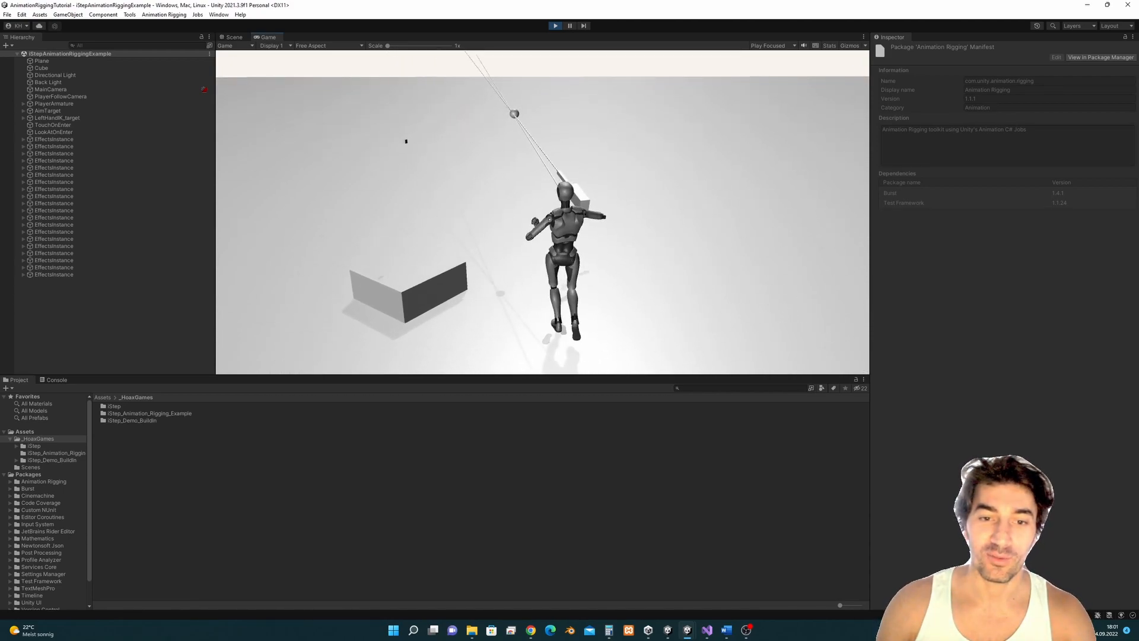
pyautogui.press('s')
pyautogui.press('a')
pyautogui.press('w')
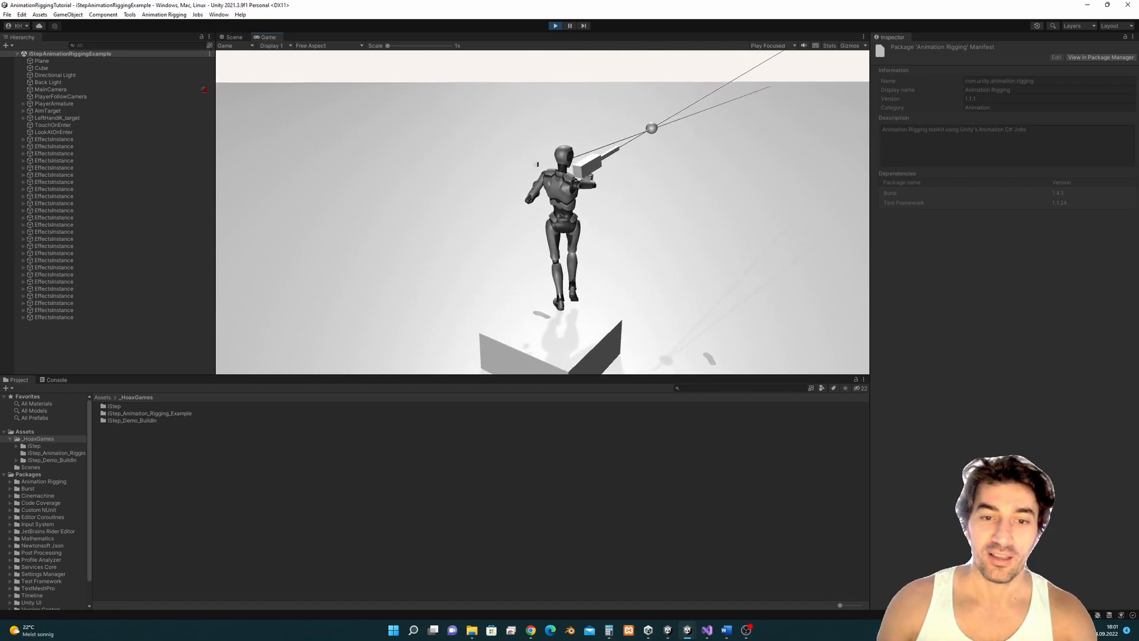
pyautogui.press('s')
pyautogui.press('w')
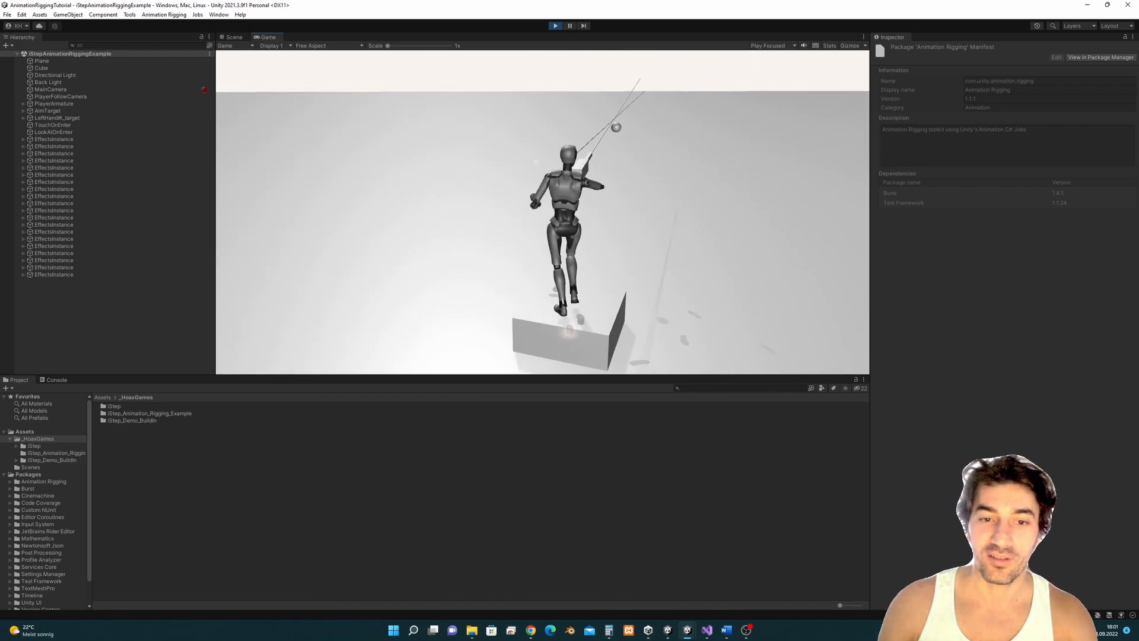
pyautogui.press('s')
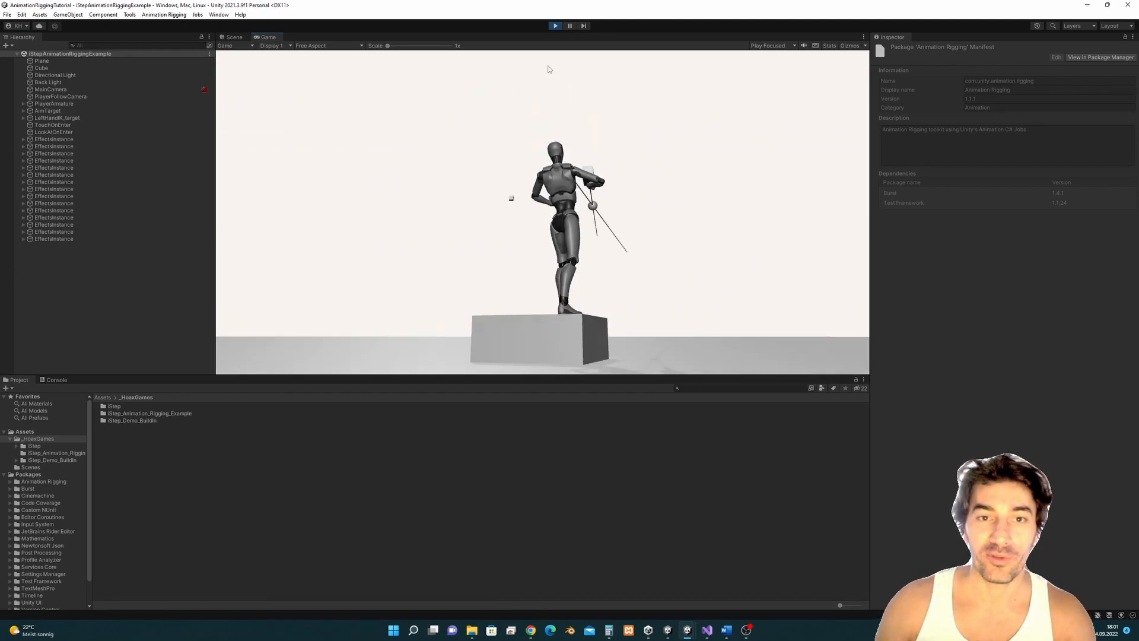
pyautogui.hotkey('ctrl', 'p')
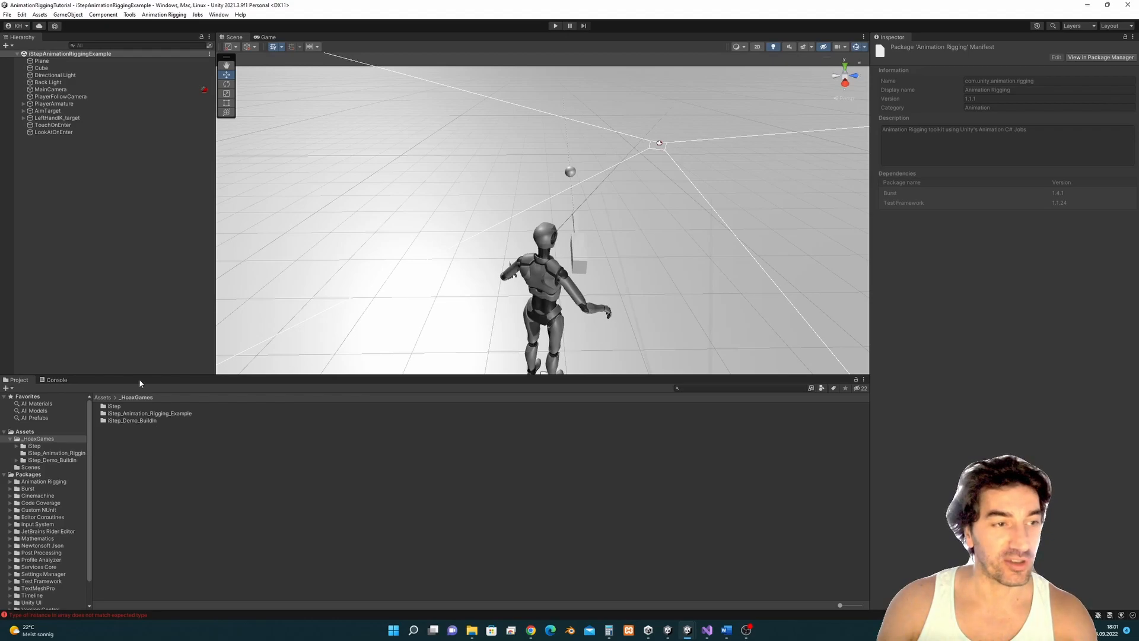
# - Inspect the trigger collider and constraint weight settings of the TouchOnEnter and LookAtOnEnter objects
pyautogui.click(60, 126)
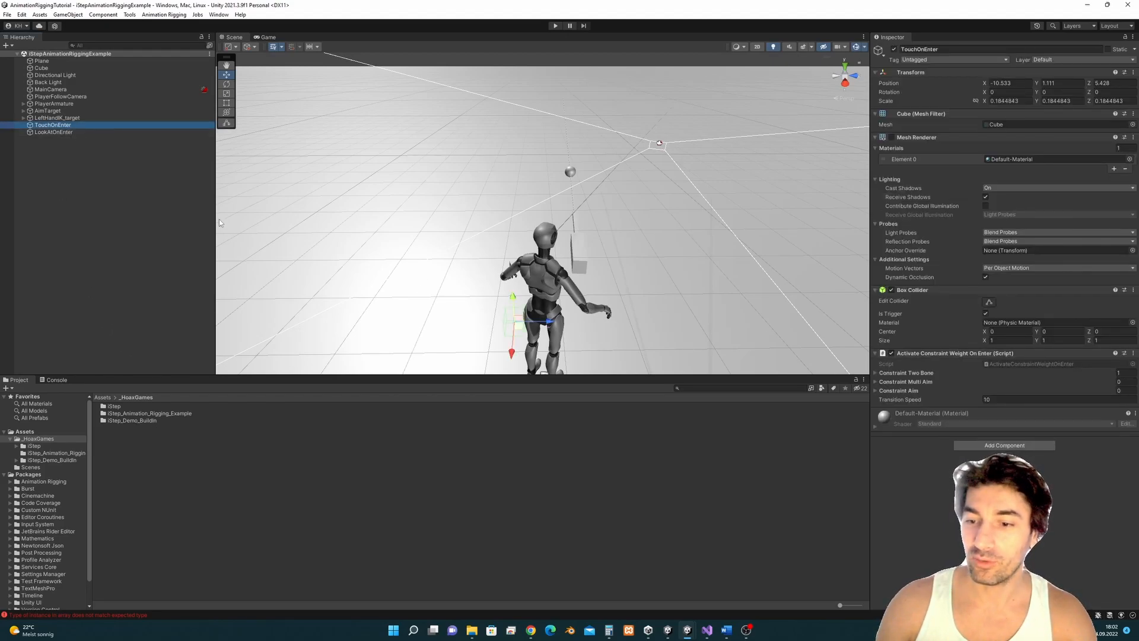
pyautogui.click(64, 131)
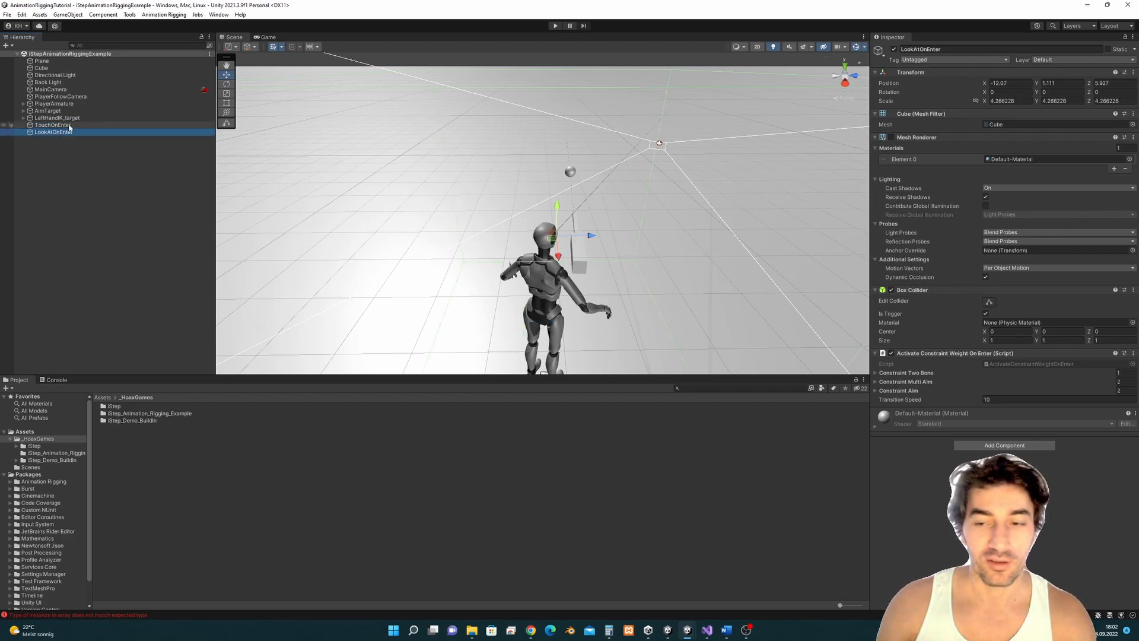
pyautogui.click(69, 126)
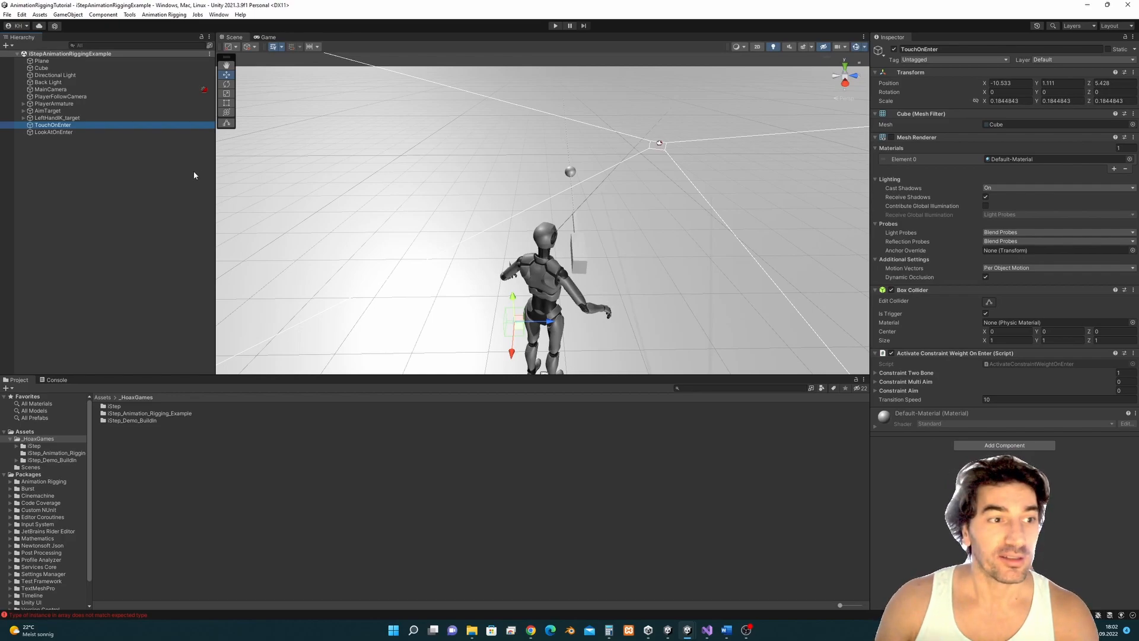
pyautogui.keyDown('alt'); pyautogui.moveTo(501, 285); pyautogui.dragTo(524, 279); pyautogui.keyUp('alt')
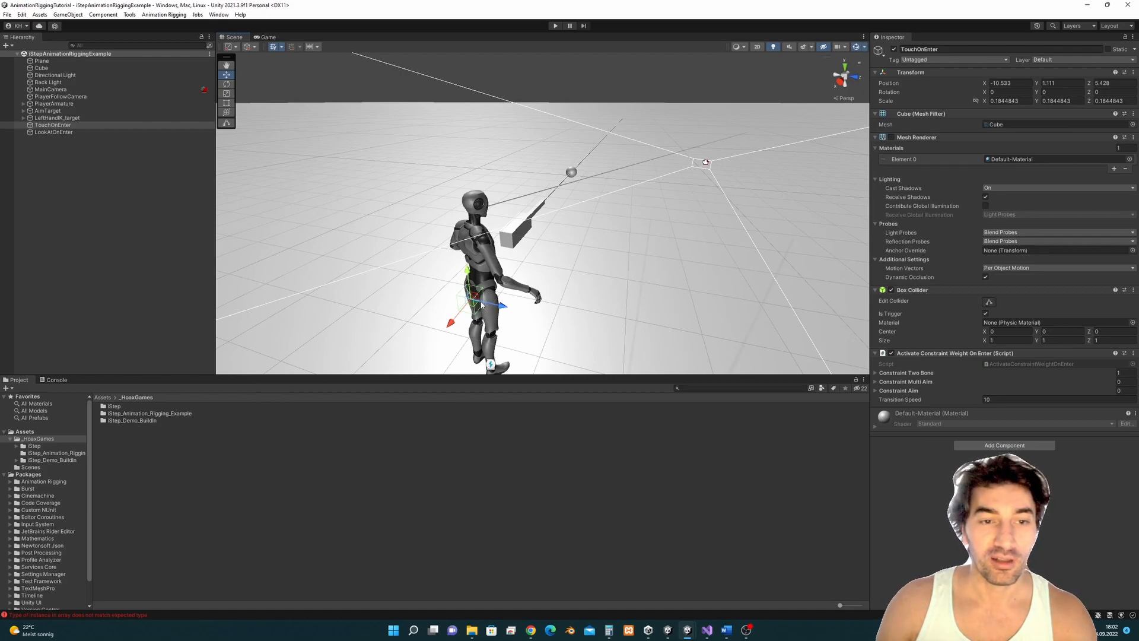
# - Browse the iStep asset folder and the iStep_Animation_Rigging_Example folder, widening the folder tree to show full names
pyautogui.doubleClick(114, 407)
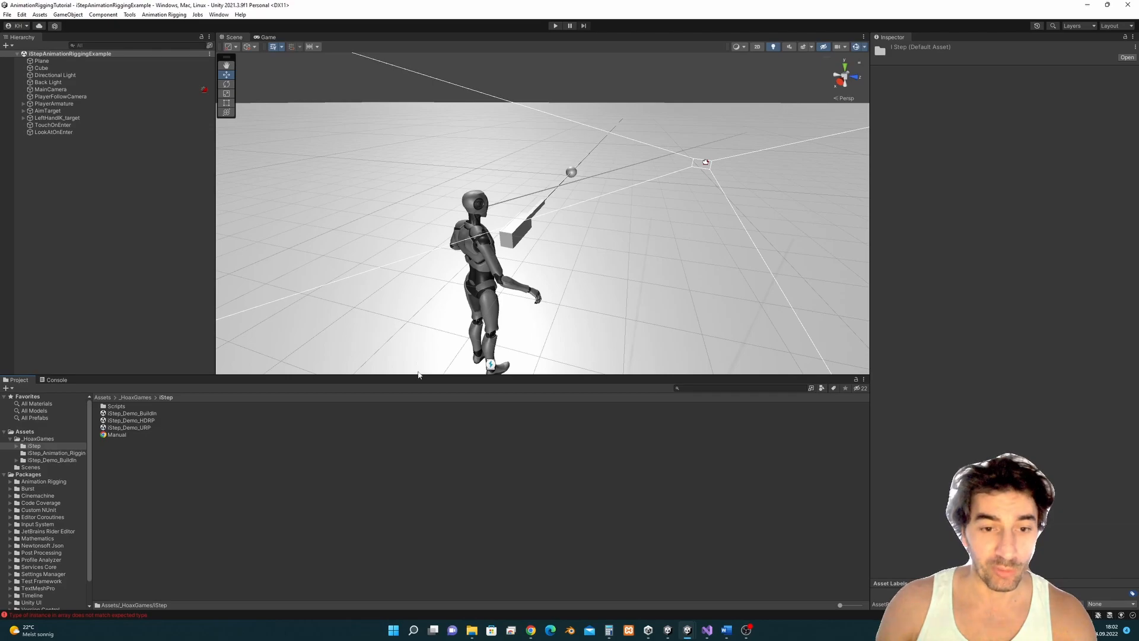
pyautogui.keyDown('alt'); pyautogui.moveTo(579, 275); pyautogui.dragTo(419, 273); pyautogui.keyUp('alt')
pyautogui.moveTo(418, 255); pyautogui.dragTo(445, 240, button='middle')
pyautogui.scroll(5, 446, 253)
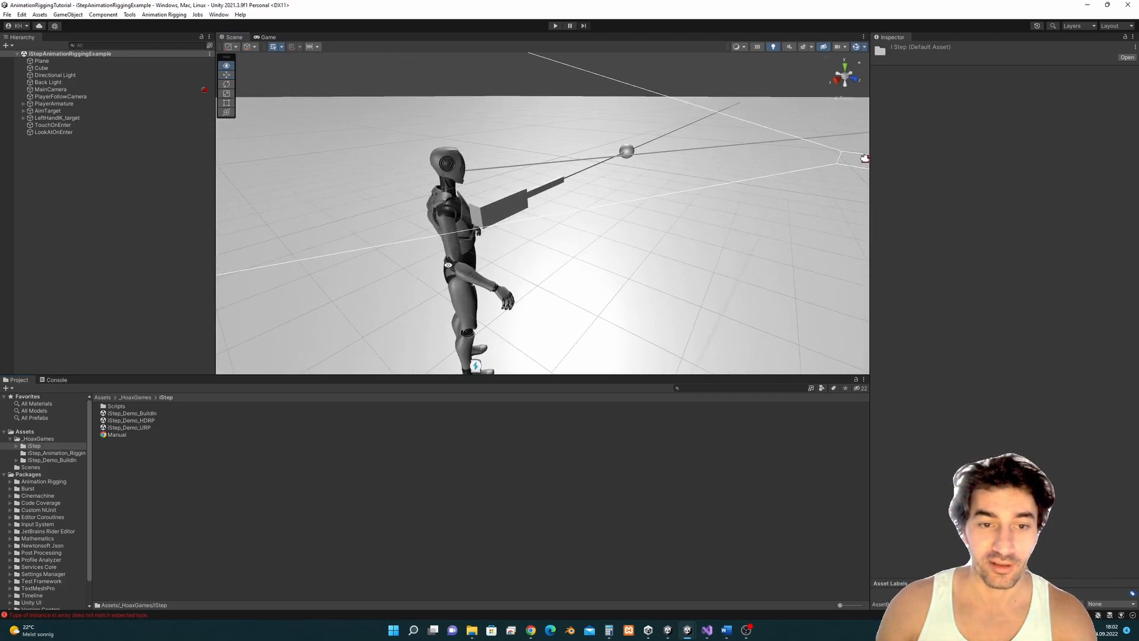
pyautogui.keyDown('alt'); pyautogui.moveTo(449, 264); pyautogui.dragTo(424, 279); pyautogui.keyUp('alt')
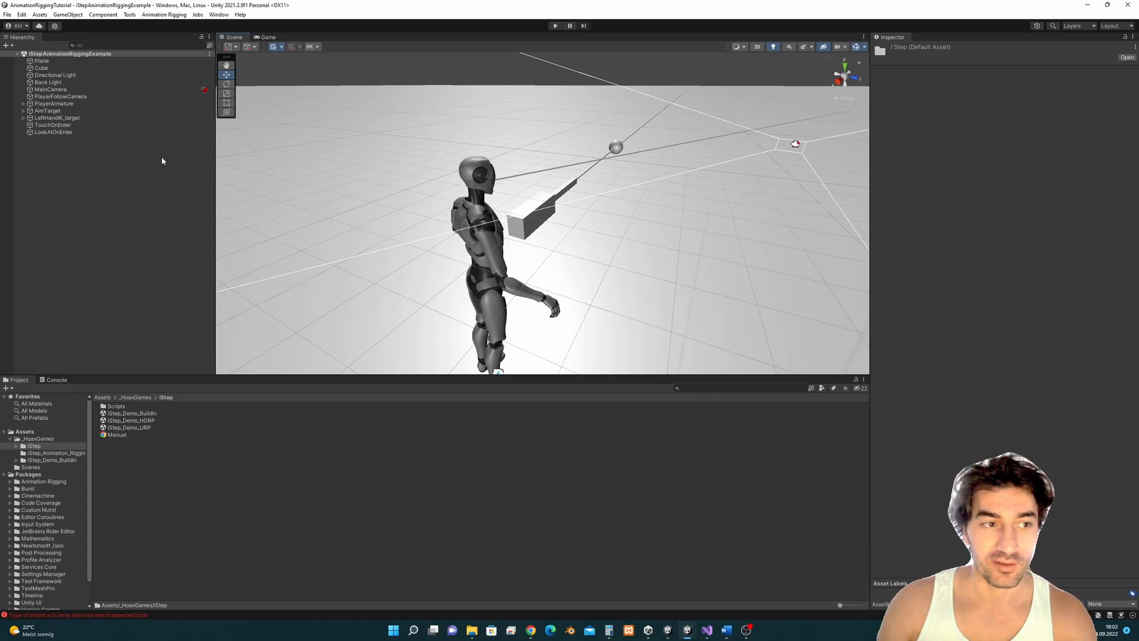
pyautogui.keyDown('alt'); pyautogui.moveTo(513, 258); pyautogui.dragTo(536, 253); pyautogui.keyUp('alt')
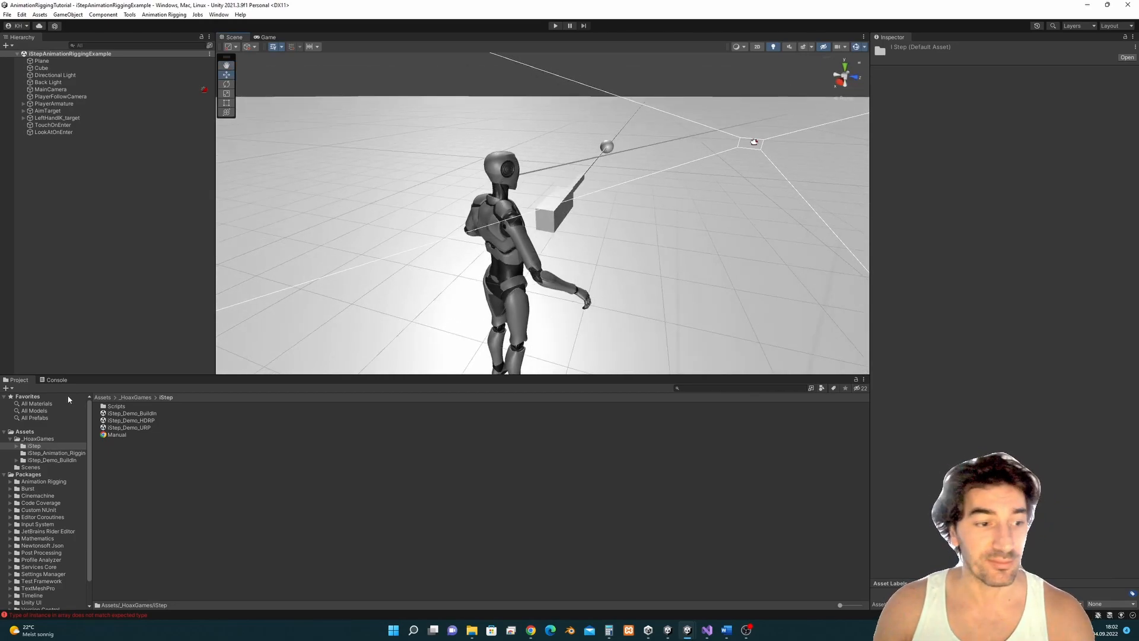
pyautogui.click(57, 454)
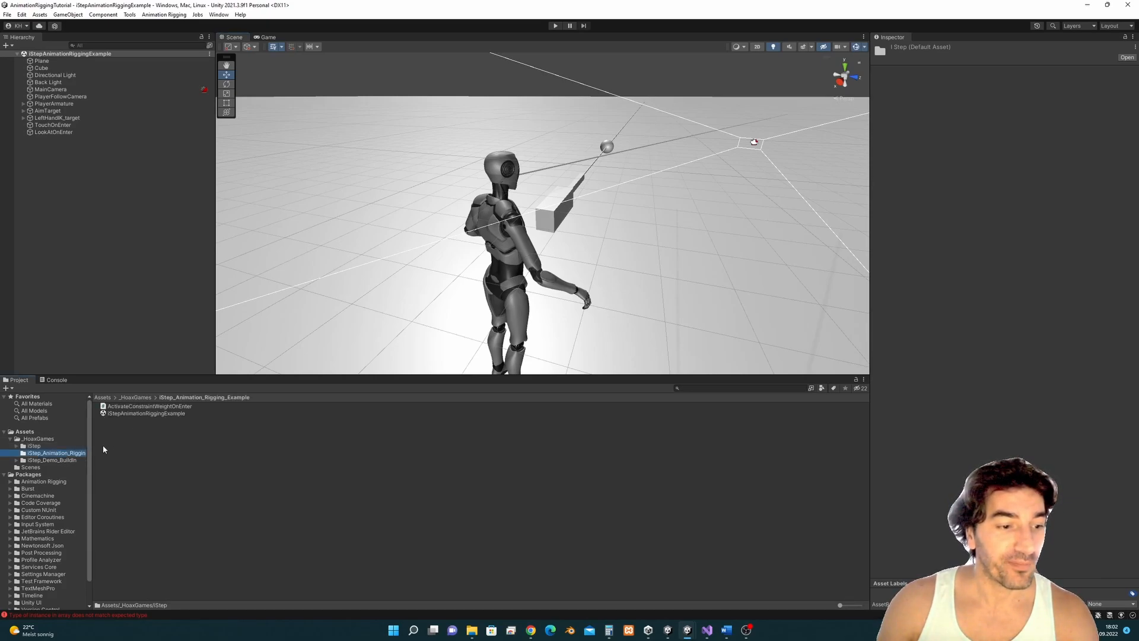
pyautogui.moveTo(93, 457); pyautogui.dragTo(121, 454)
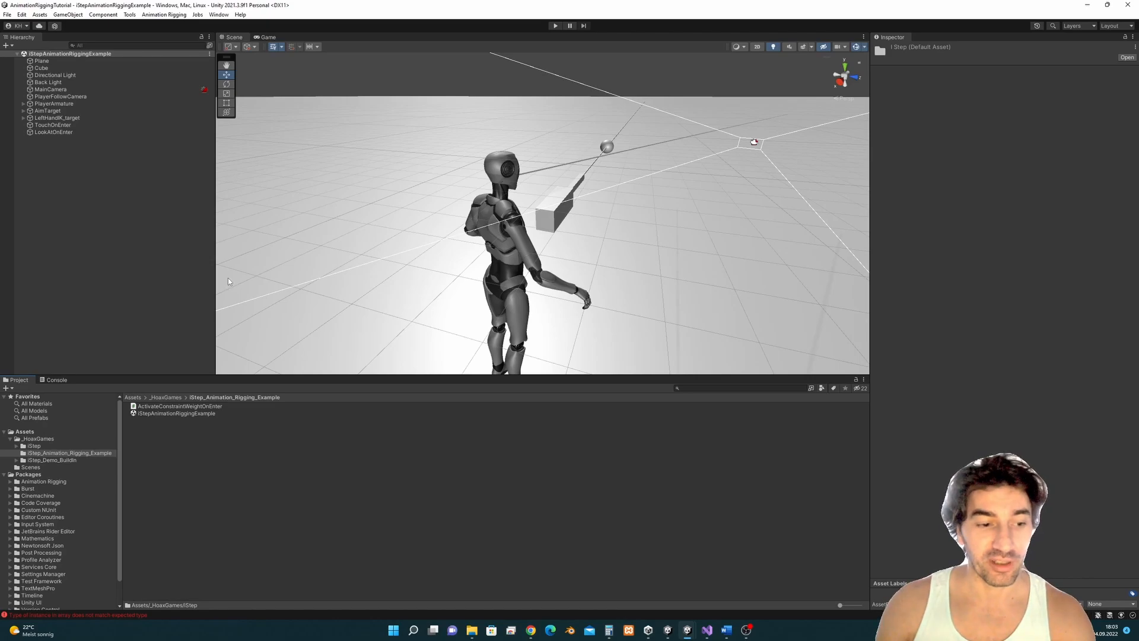
# - Check the Animation Rigging package in the Package Manager's Unity Registry and close the manager
pyautogui.click(219, 15)
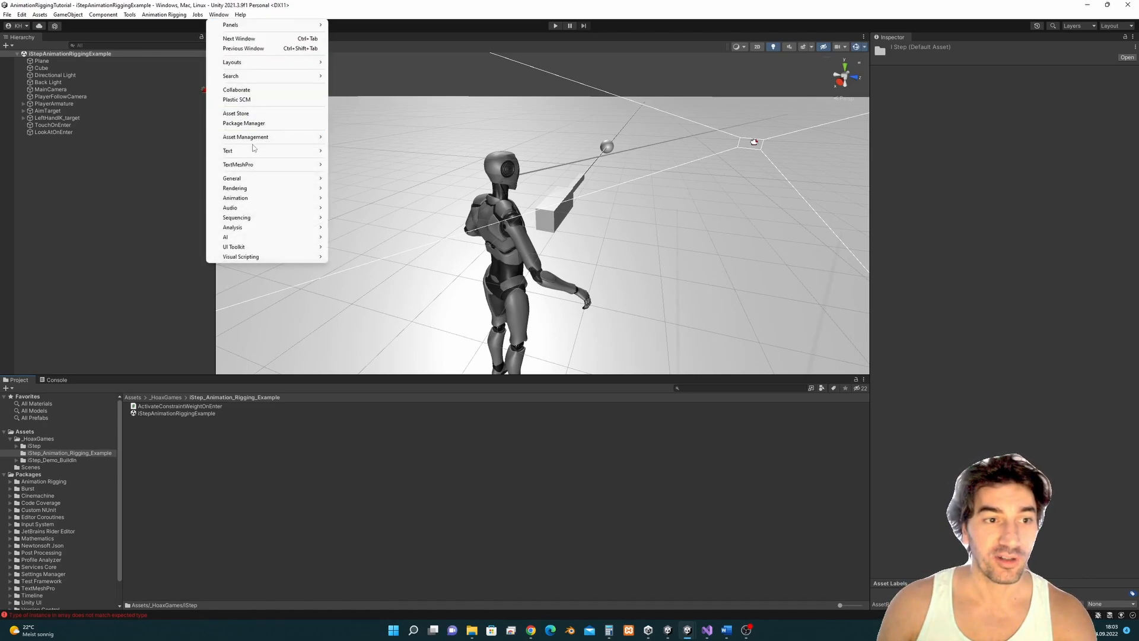
pyautogui.click(252, 123)
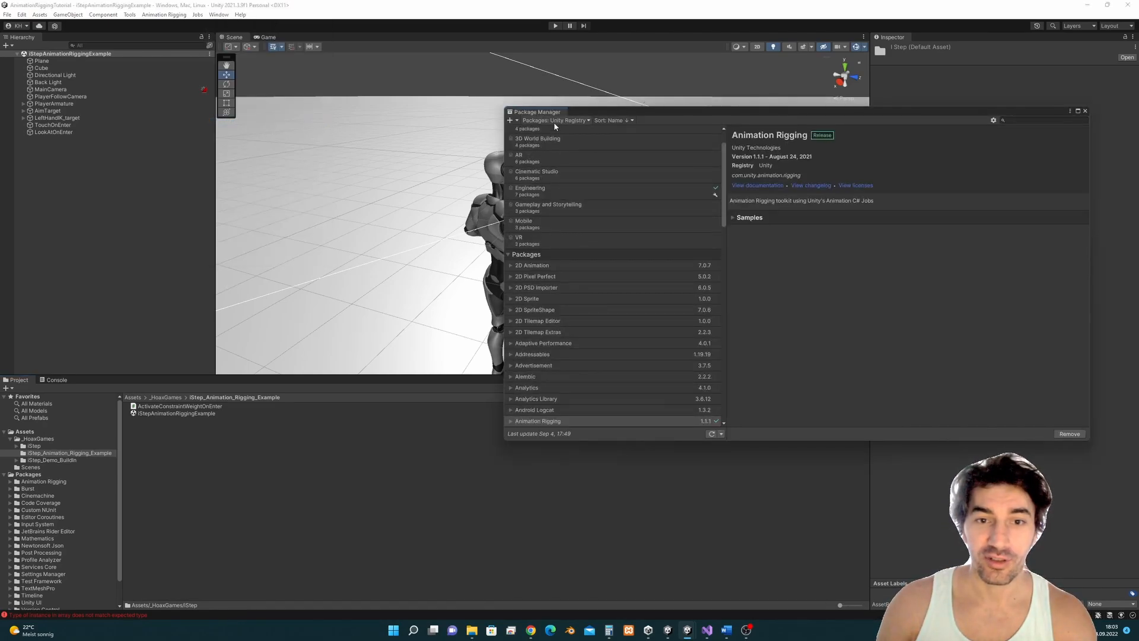
pyautogui.scroll(-1, 573, 294)
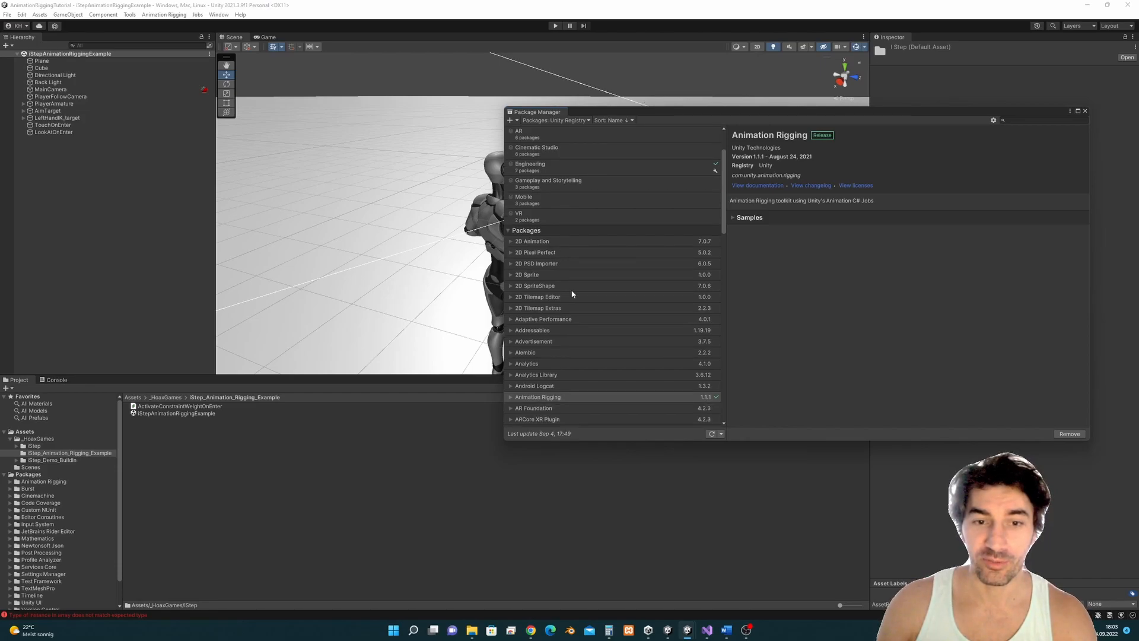
pyautogui.click(556, 120)
pyautogui.click(582, 397)
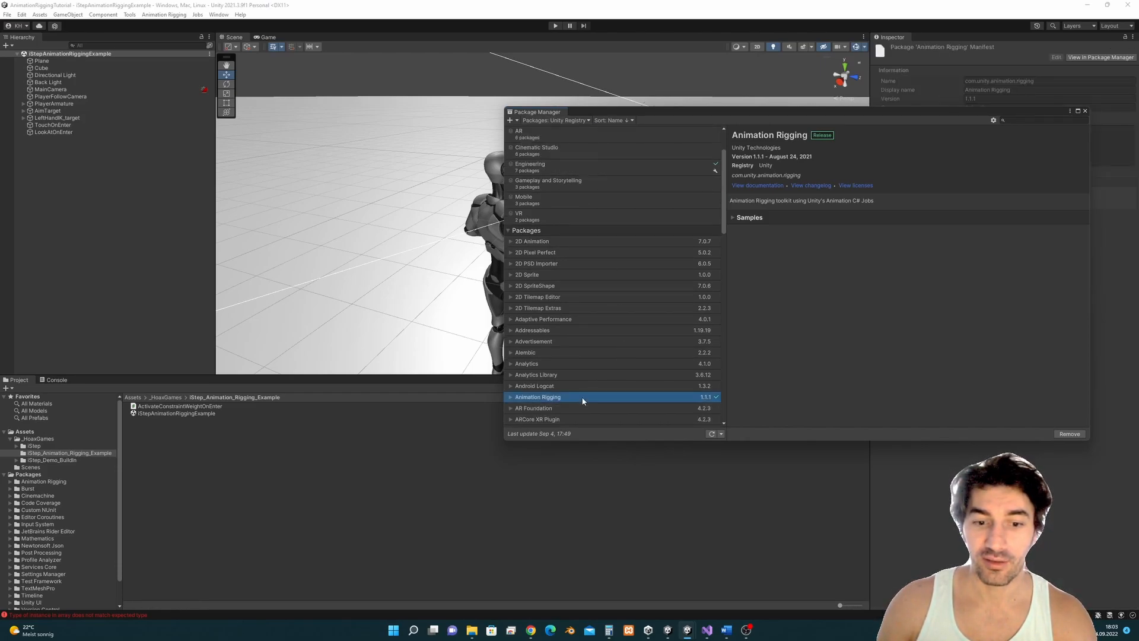
pyautogui.click(1086, 111)
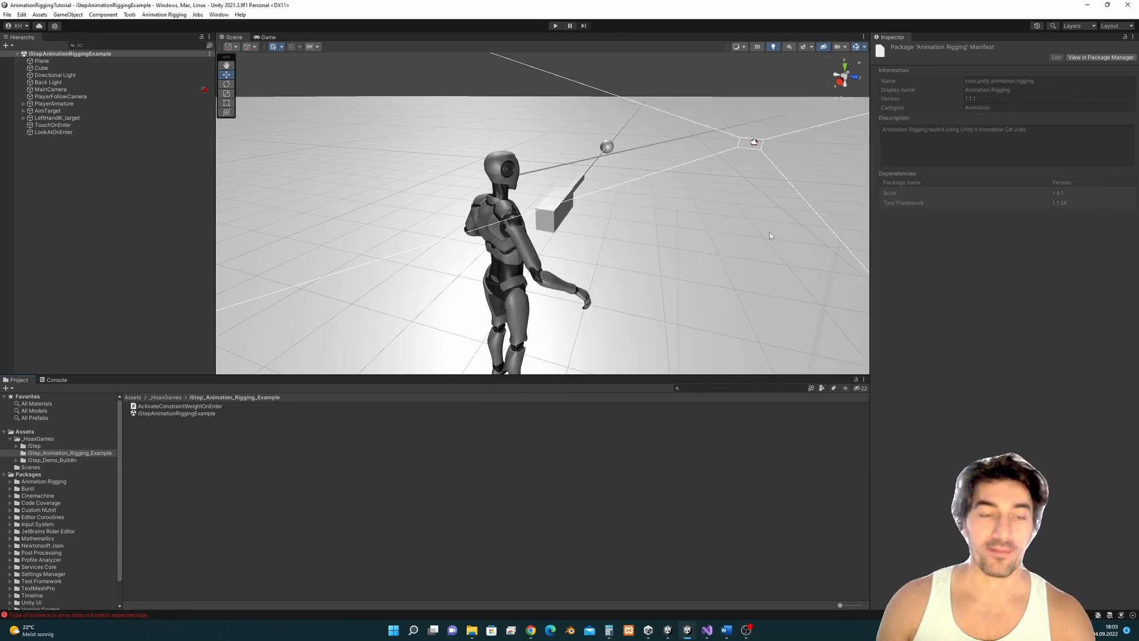
# - Deactivate all scene objects from Plane through LookAtOnEnter
pyautogui.keyDown('alt'); pyautogui.moveTo(590, 249); pyautogui.dragTo(526, 262); pyautogui.keyUp('alt')
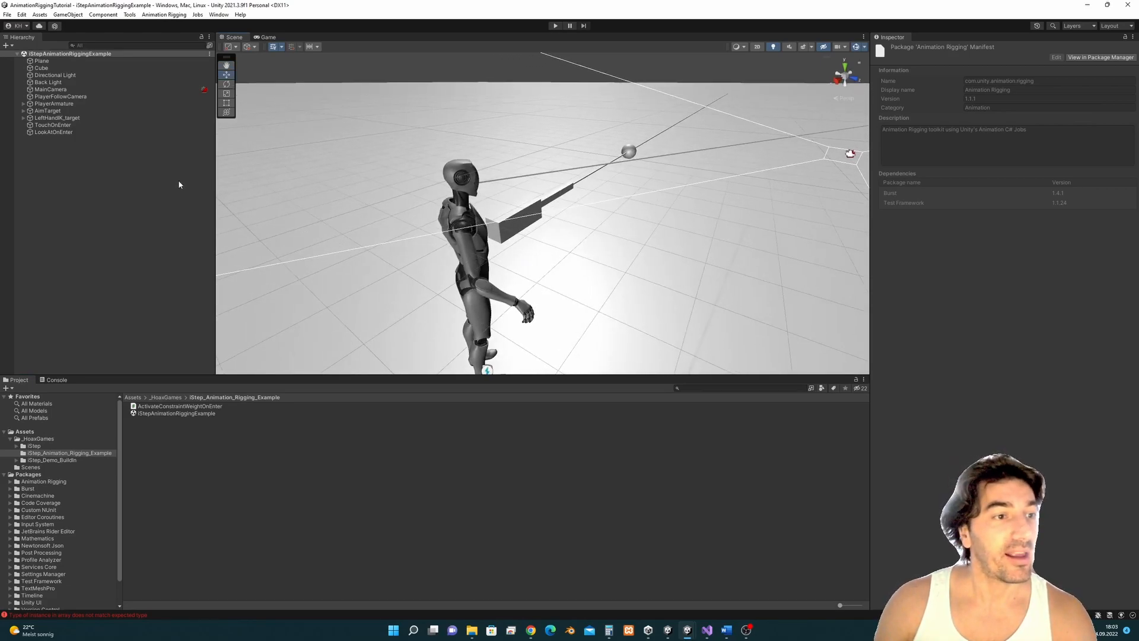
pyautogui.keyDown('alt'); pyautogui.moveTo(278, 140); pyautogui.dragTo(236, 143); pyautogui.keyUp('alt')
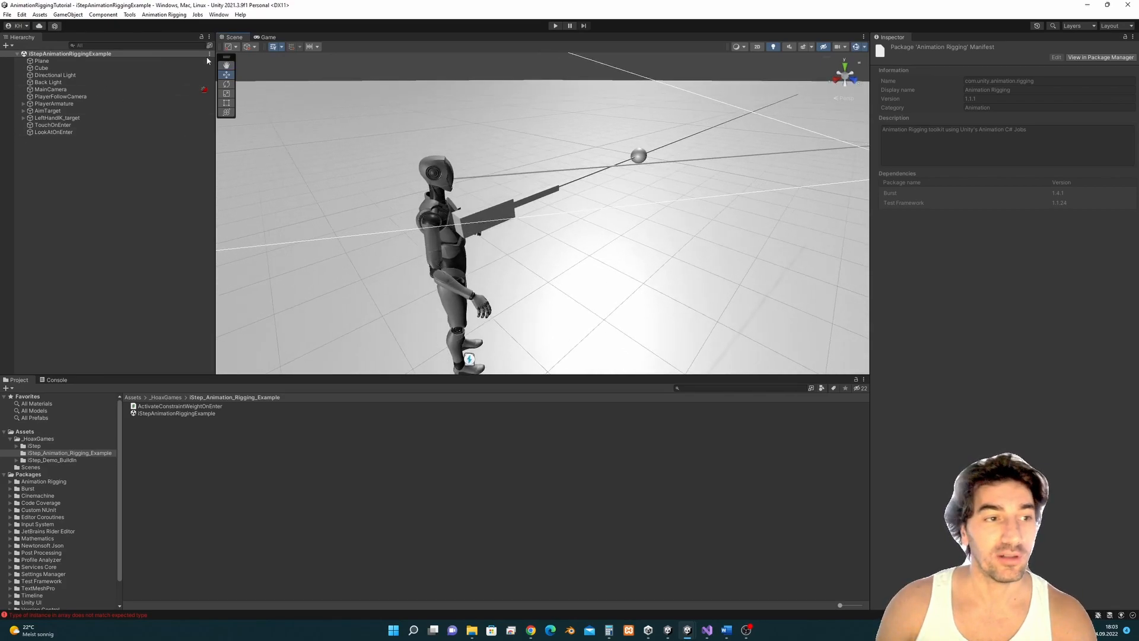
pyautogui.click(49, 59)
pyautogui.keyDown('shift'); pyautogui.click(66, 132); pyautogui.keyUp('shift')
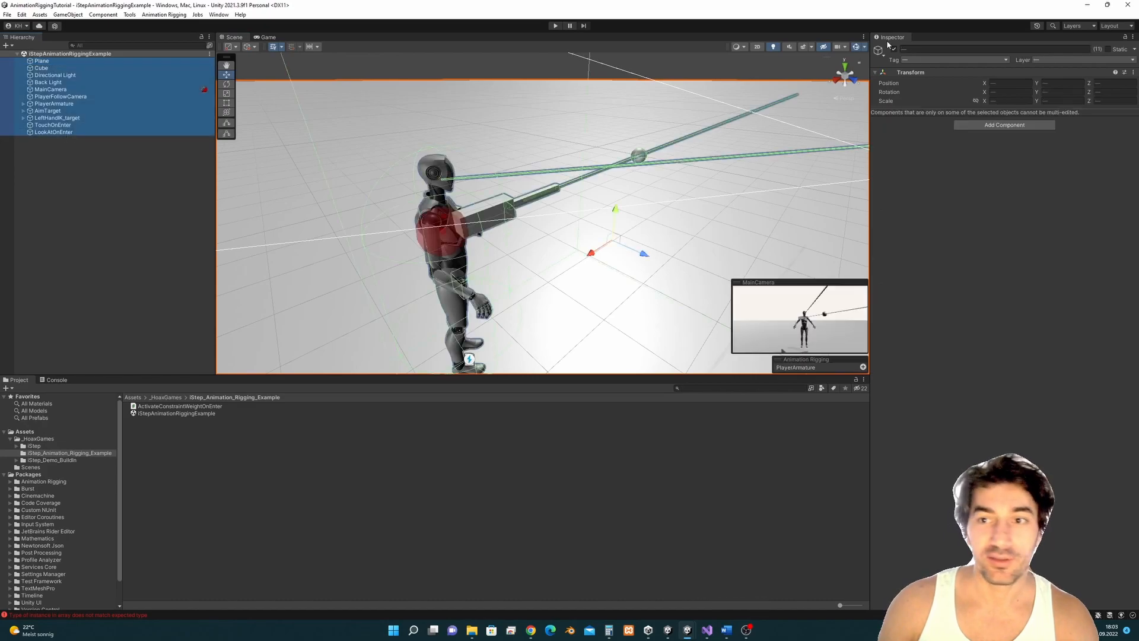
pyautogui.press('h')
# - Reactivate the Plane and the Cube in the scene
pyautogui.click(66, 61)
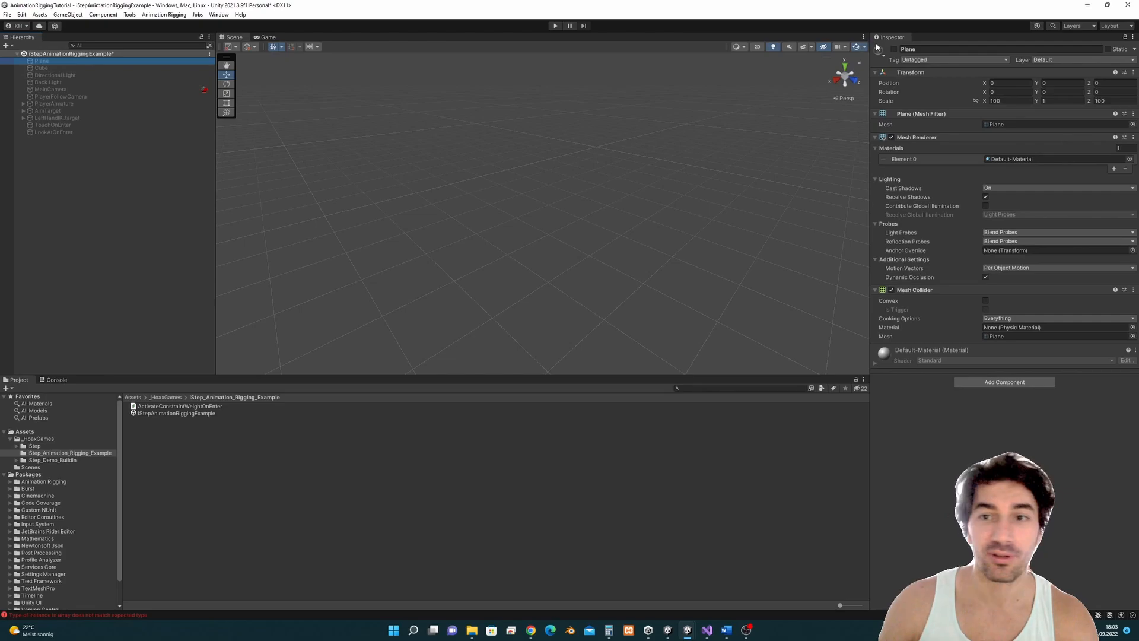
pyautogui.press('h')
pyautogui.keyDown('alt'); pyautogui.moveTo(572, 166); pyautogui.dragTo(600, 209); pyautogui.keyUp('alt')
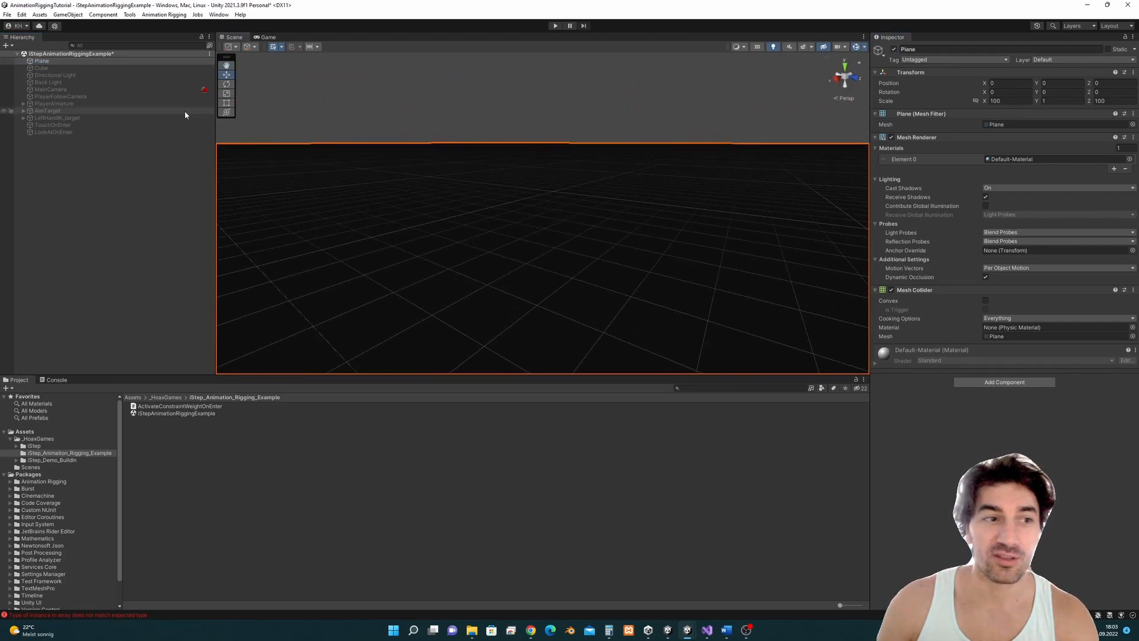
pyautogui.click(41, 68)
pyautogui.click(894, 50)
pyautogui.keyDown('alt'); pyautogui.moveTo(542, 217); pyautogui.dragTo(496, 250); pyautogui.keyUp('alt')
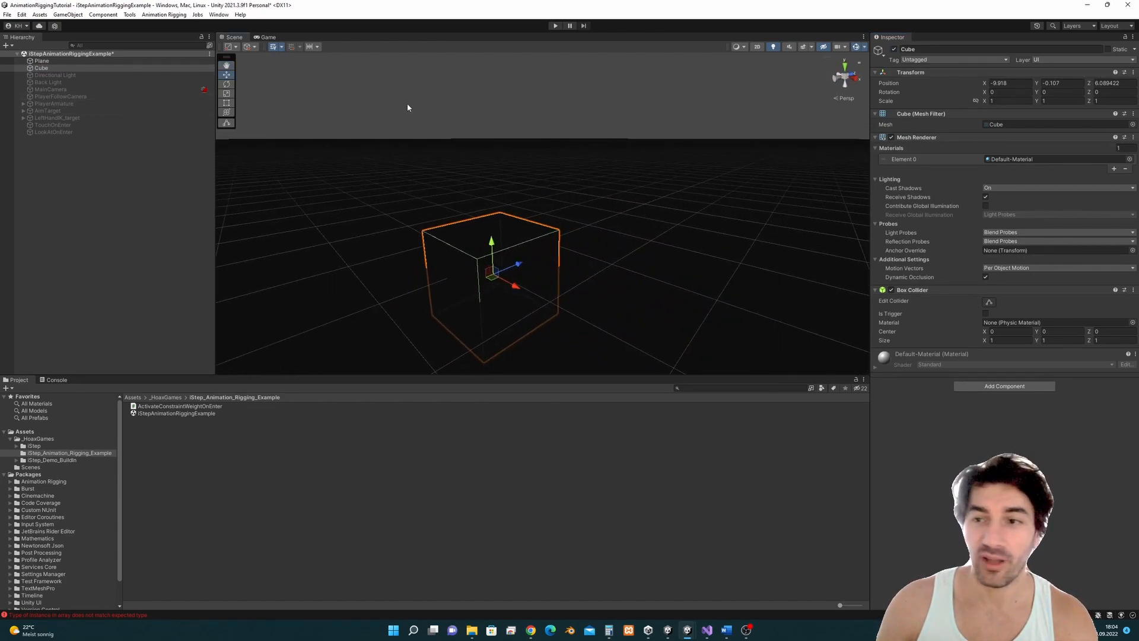
# - Reactivate the Directional Light and the Back Light in the scene
pyautogui.click(58, 75)
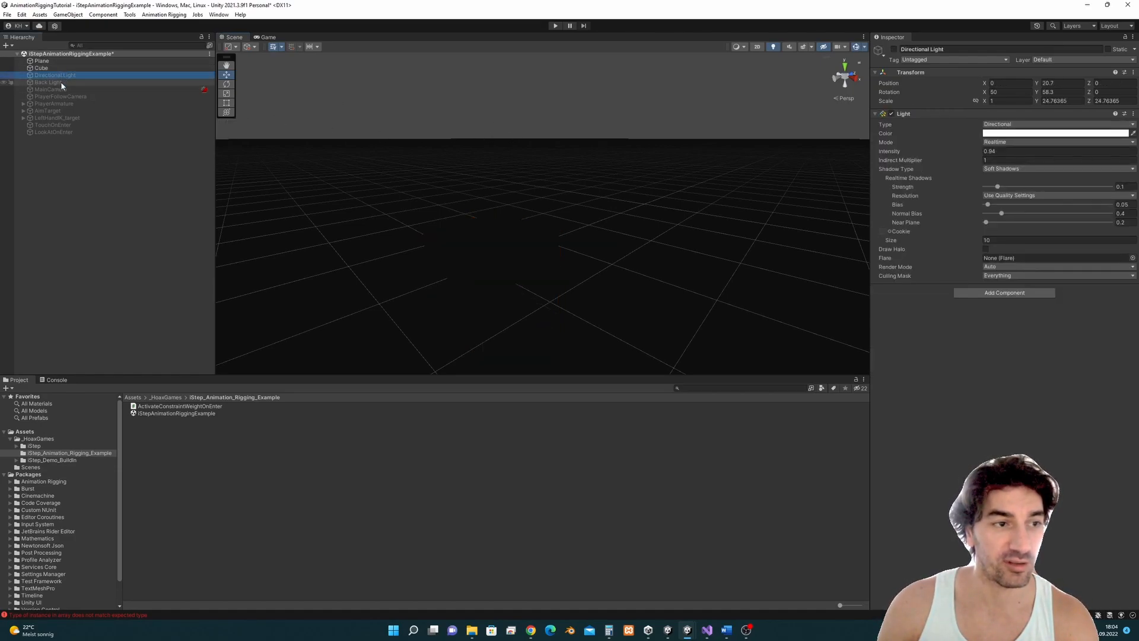
pyautogui.keyDown('ctrl'); pyautogui.click(60, 82); pyautogui.keyUp('ctrl')
pyautogui.click(894, 49)
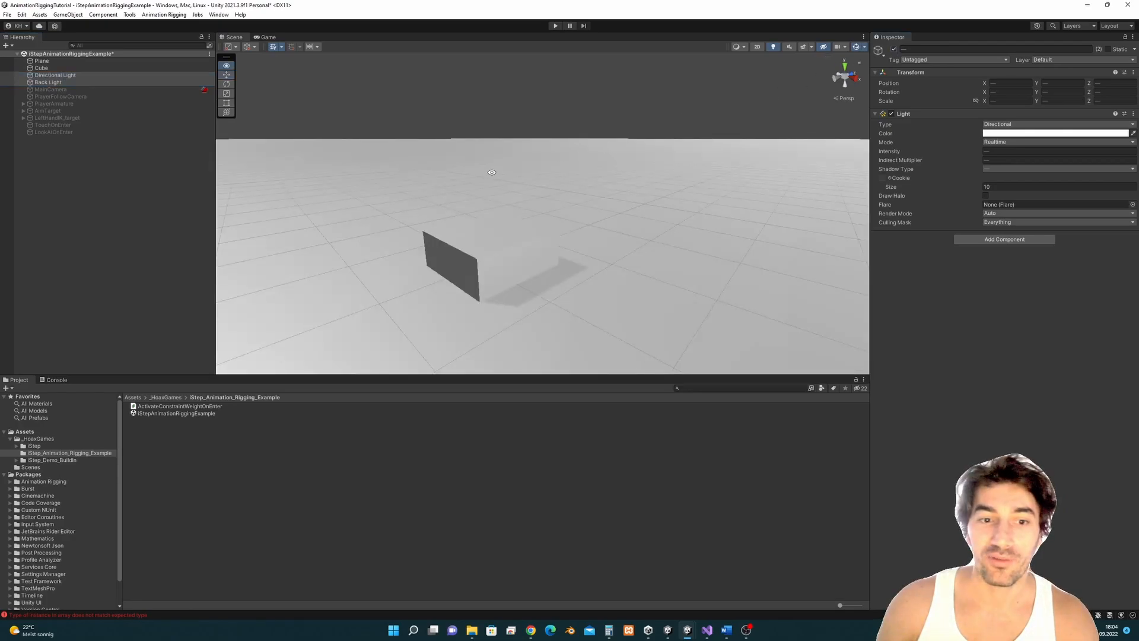
# - Reactivate the MainCamera, PlayerFollowCamera and PlayerArmature objects together and view the character from several sides
pyautogui.keyDown('shift'); pyautogui.click(85, 103); pyautogui.keyUp('shift')
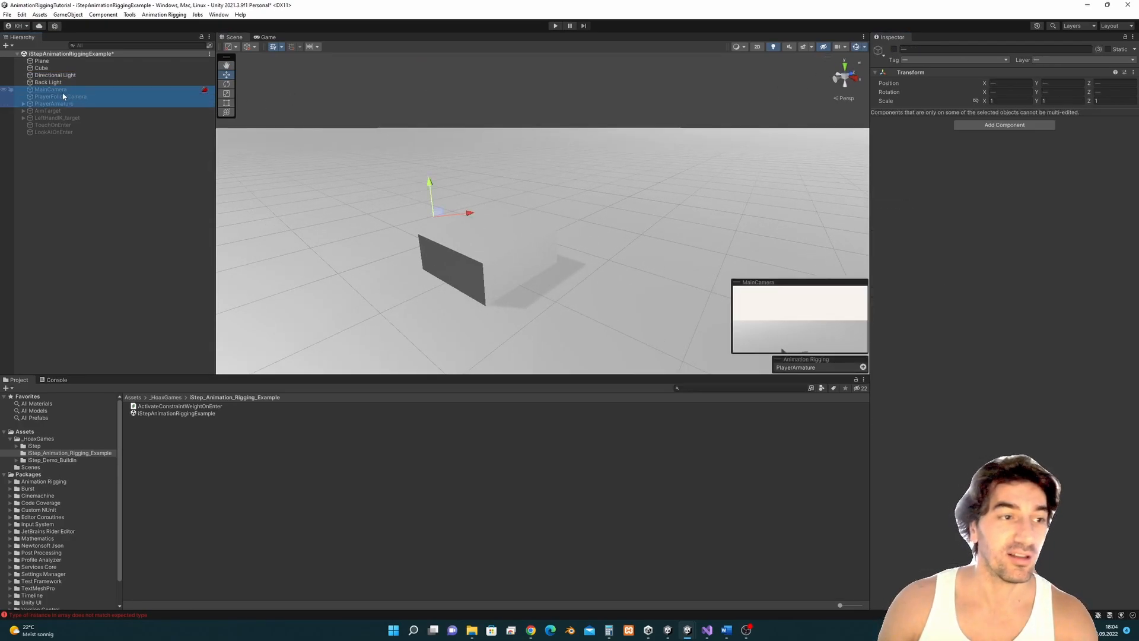
pyautogui.click(63, 97)
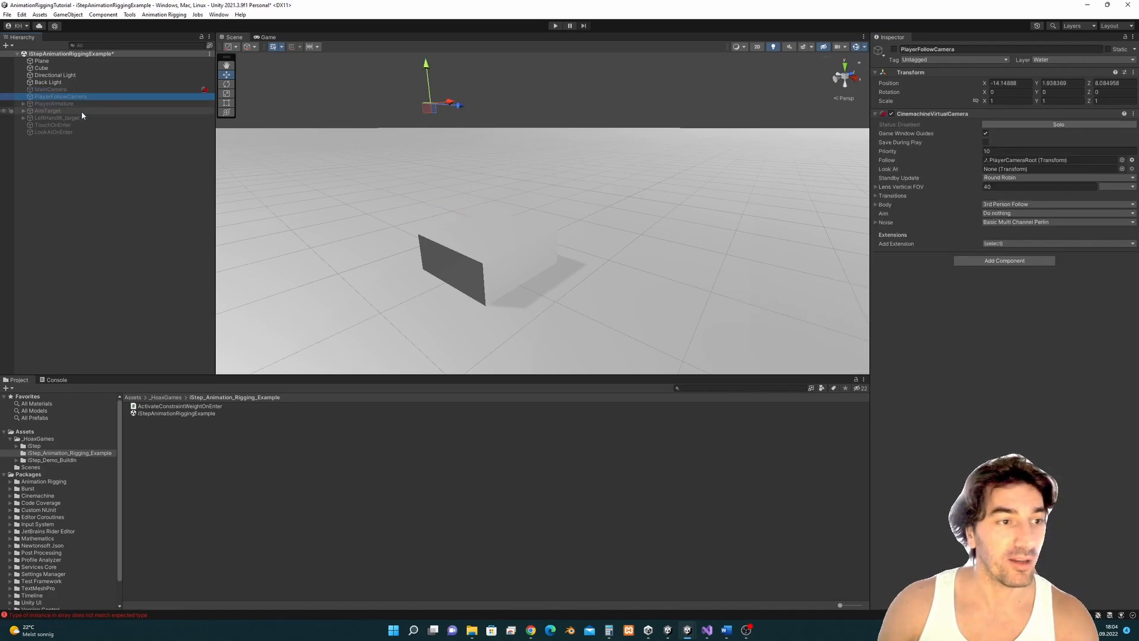
pyautogui.click(79, 103)
pyautogui.keyDown('shift'); pyautogui.click(72, 91); pyautogui.keyUp('shift')
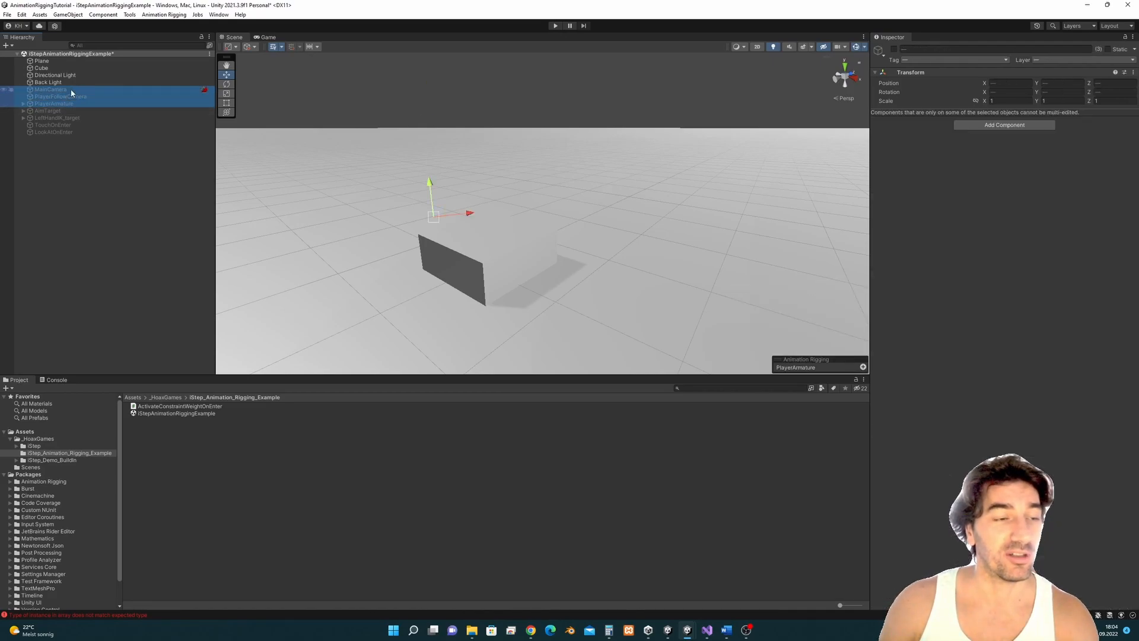
pyautogui.click(893, 48)
pyautogui.moveTo(479, 159); pyautogui.dragTo(500, 221, button='middle')
pyautogui.keyDown('alt'); pyautogui.moveTo(501, 221); pyautogui.dragTo(581, 219); pyautogui.keyUp('alt')
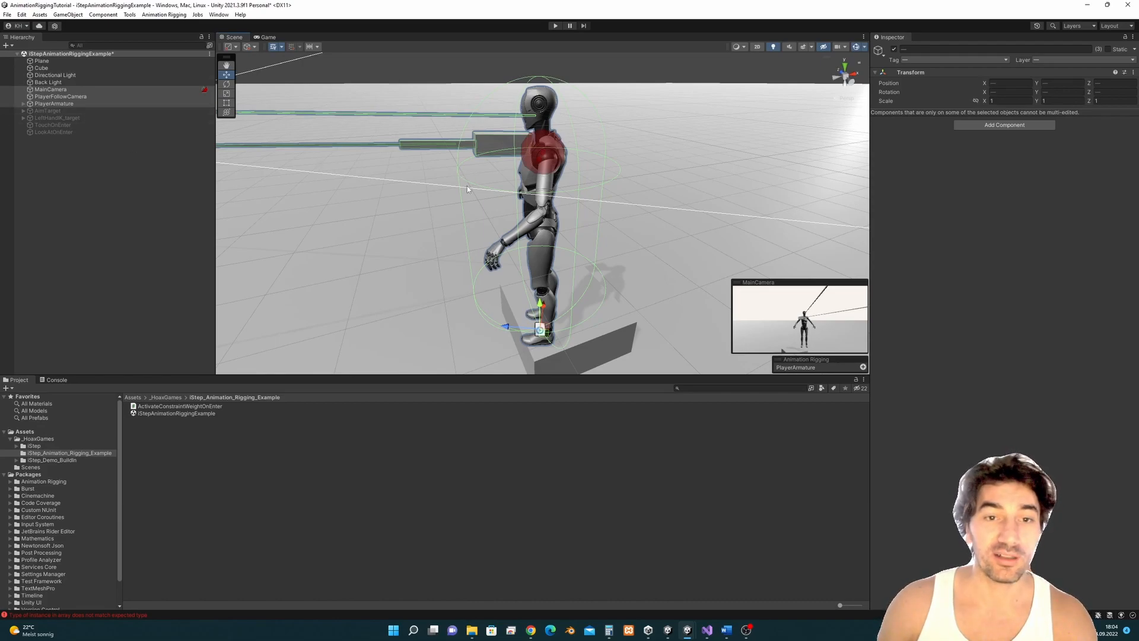
pyautogui.keyDown('alt'); pyautogui.moveTo(579, 185); pyautogui.dragTo(529, 184); pyautogui.keyUp('alt')
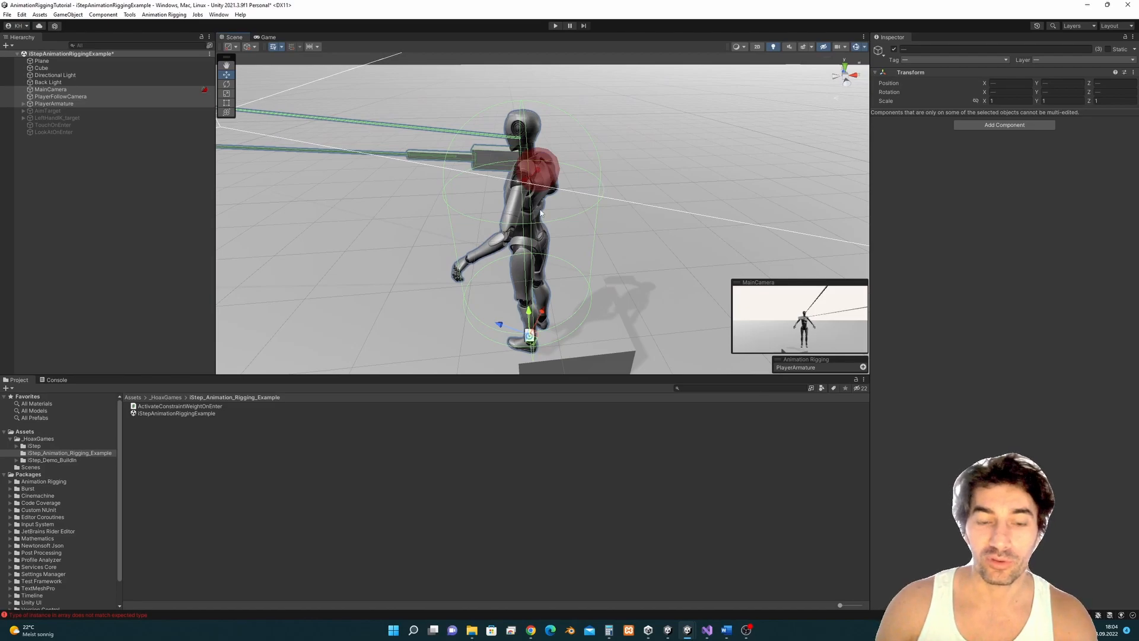
pyautogui.keyDown('alt'); pyautogui.moveTo(550, 171); pyautogui.dragTo(444, 207); pyautogui.keyUp('alt')
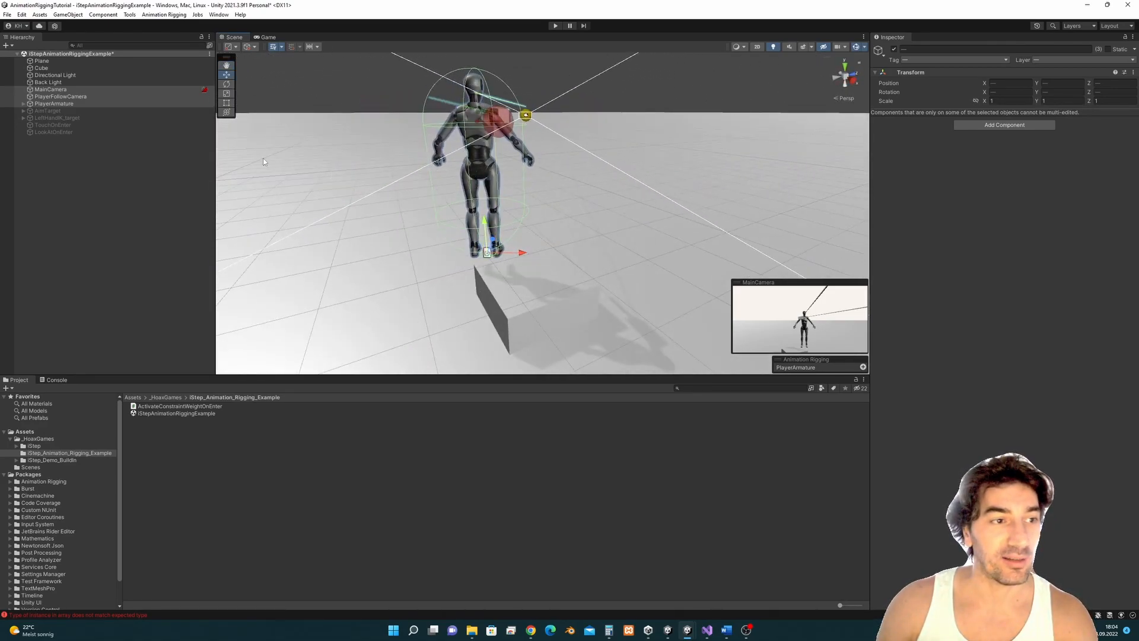
# - Examine the PlayerArmature's components and the Rig component on its Rig child object
pyautogui.click(52, 104)
pyautogui.click(23, 104)
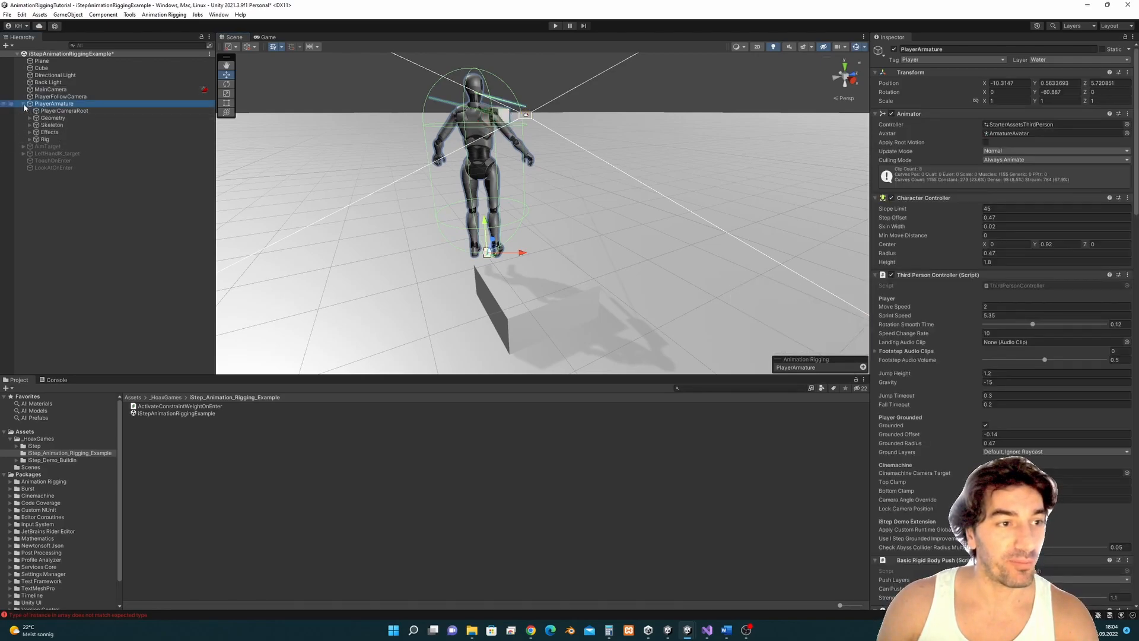
pyautogui.click(46, 139)
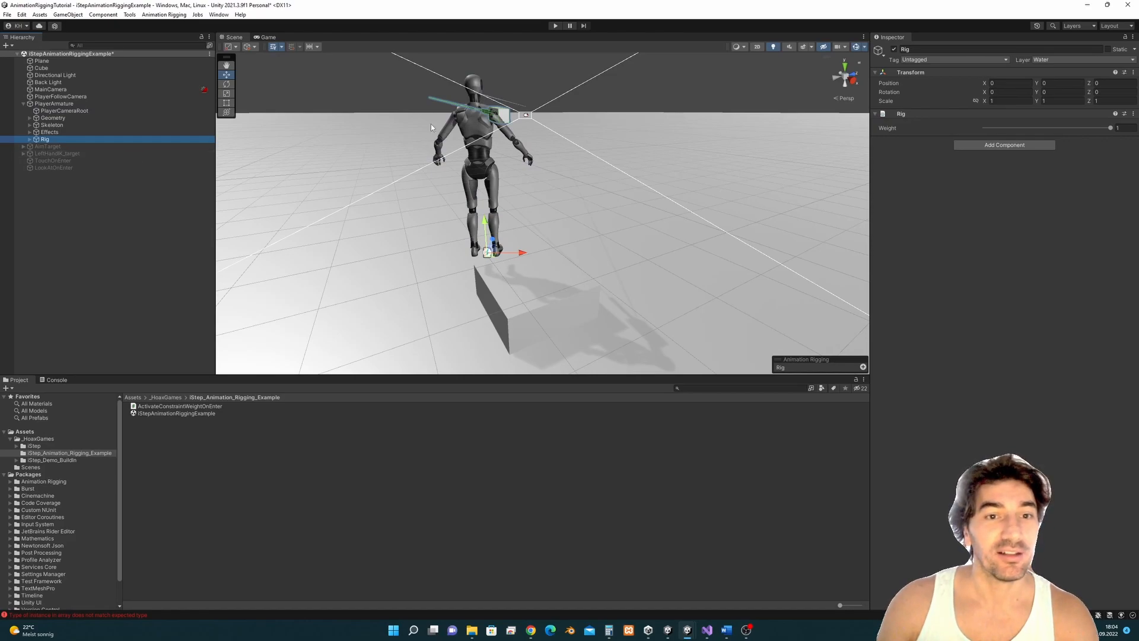
pyautogui.moveTo(534, 136); pyautogui.dragTo(532, 172, button='middle')
pyautogui.keyDown('alt'); pyautogui.moveTo(563, 173); pyautogui.dragTo(464, 197); pyautogui.keyUp('alt')
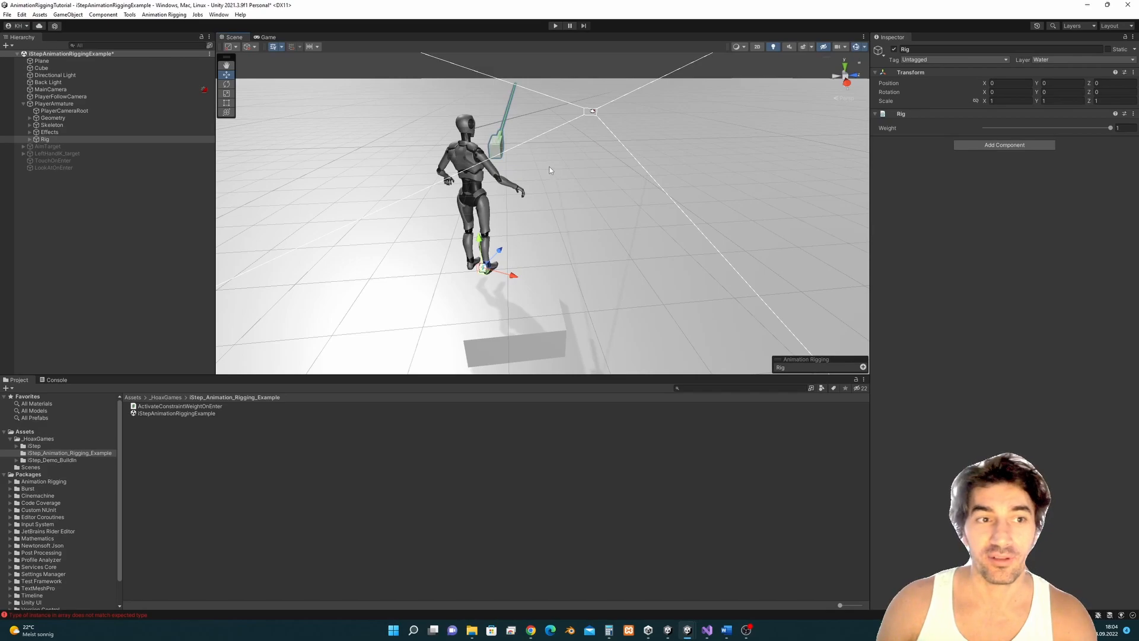
pyautogui.click(59, 104)
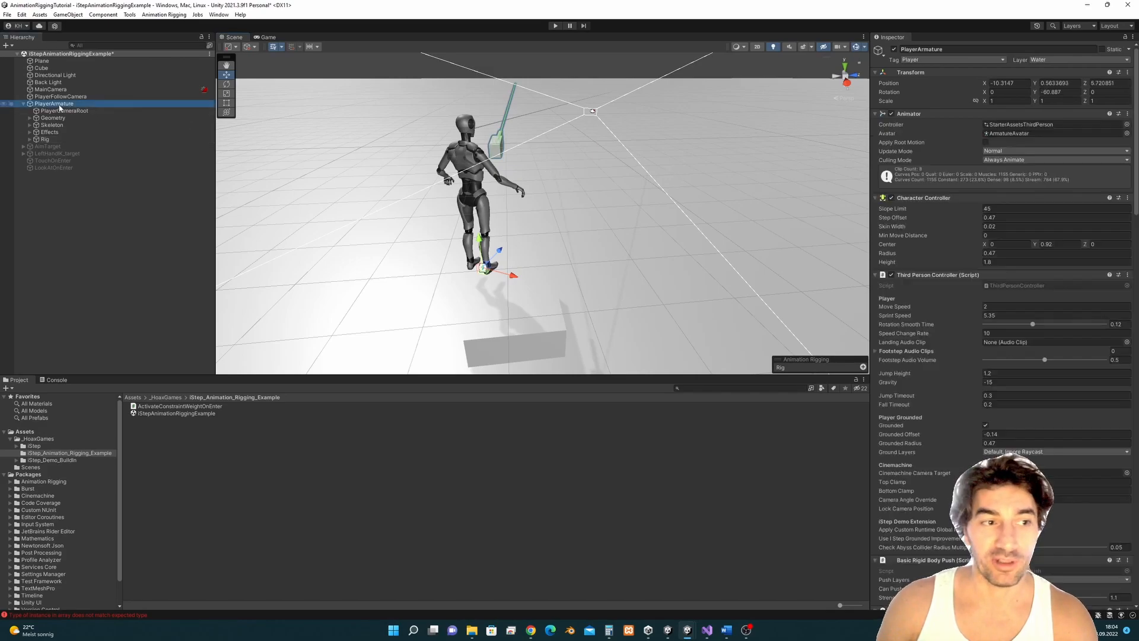
pyautogui.click(47, 139)
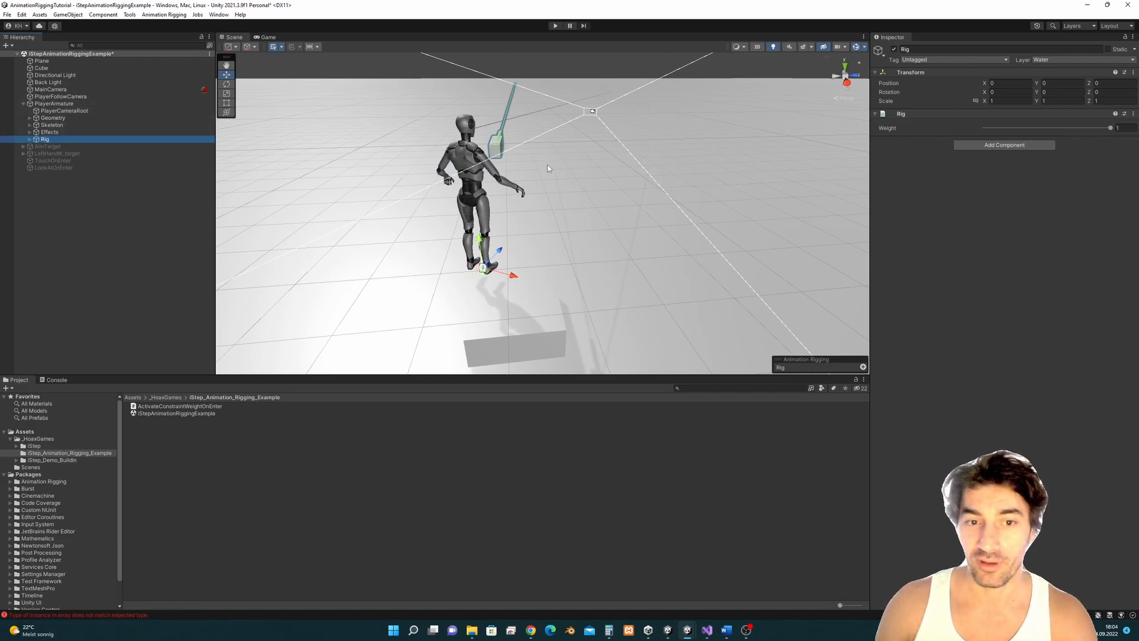
pyautogui.moveTo(547, 166); pyautogui.dragTo(560, 191, button='middle')
pyautogui.scroll(3, 561, 191)
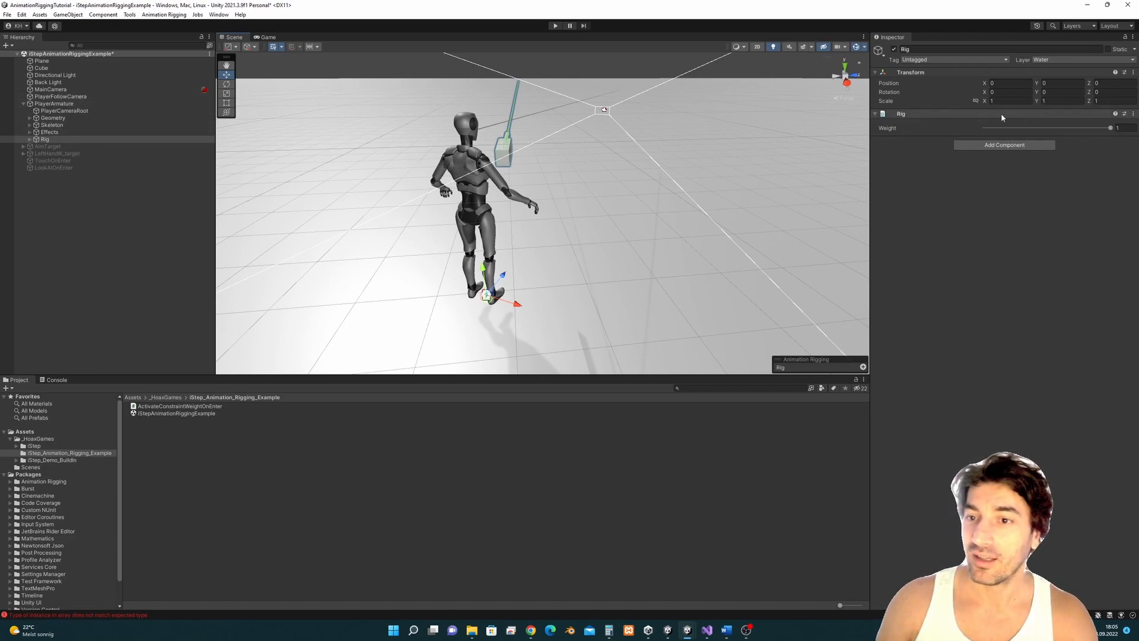
# - Deactivate all constraint objects under Rig, from SpineAimConstraint through LeftHandIK_v1
pyautogui.click(30, 140)
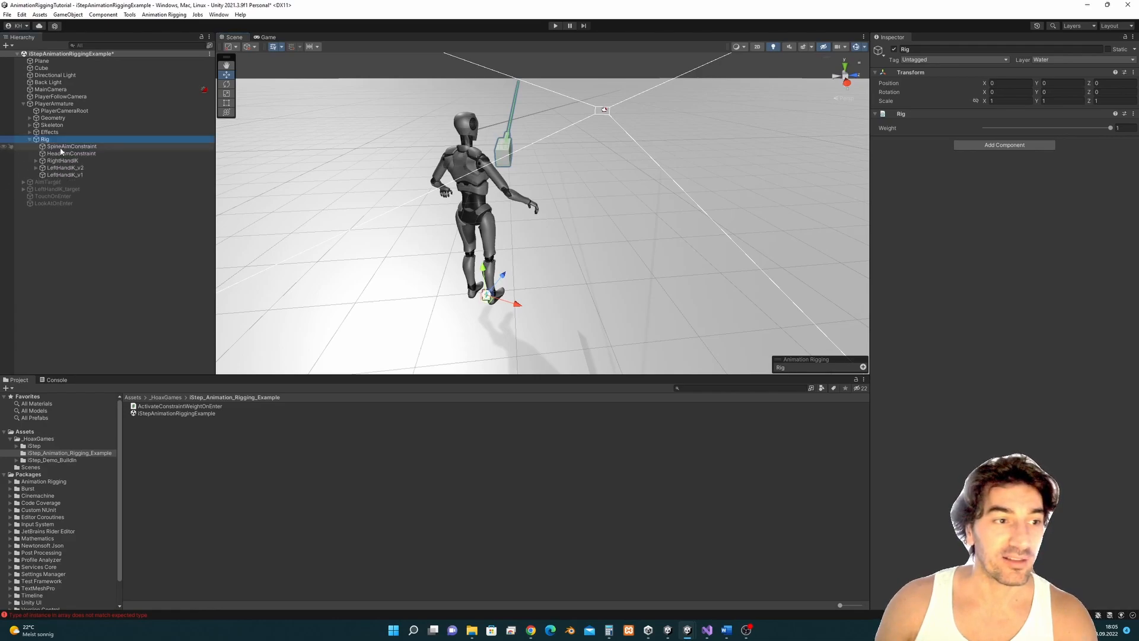
pyautogui.click(62, 146)
pyautogui.keyDown('shift'); pyautogui.click(65, 175); pyautogui.keyUp('shift')
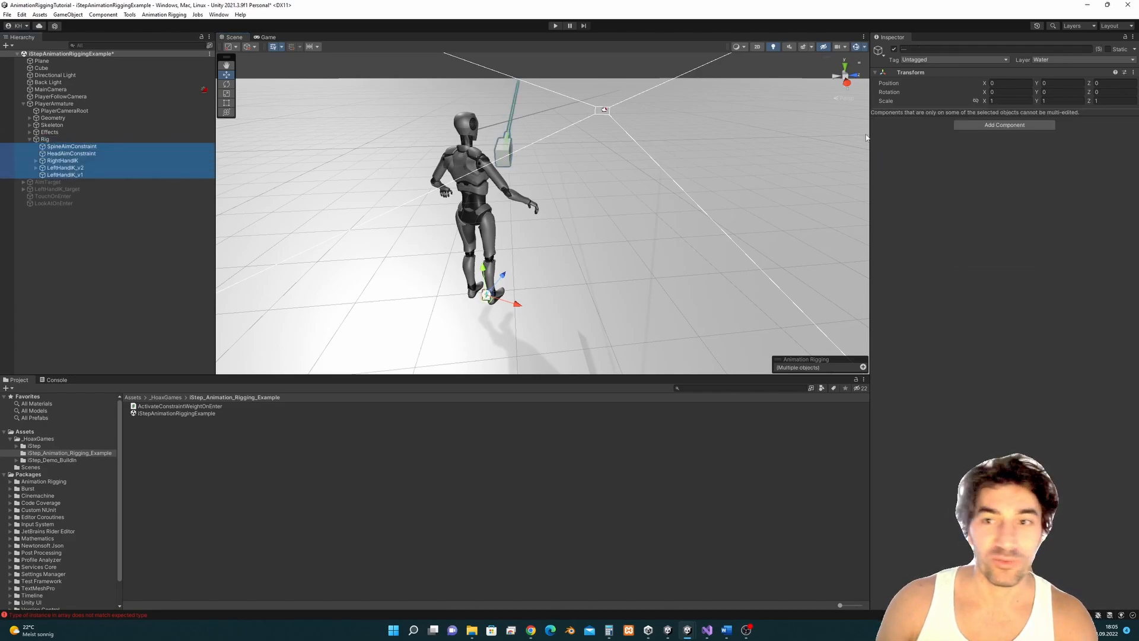
pyautogui.click(895, 50)
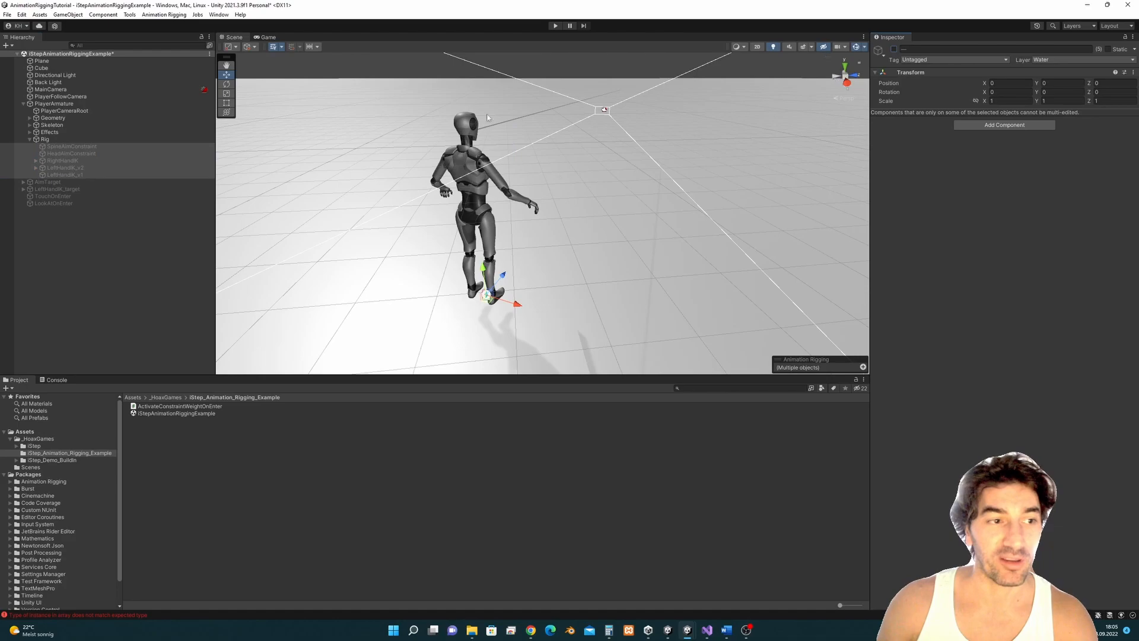
pyautogui.click(71, 150)
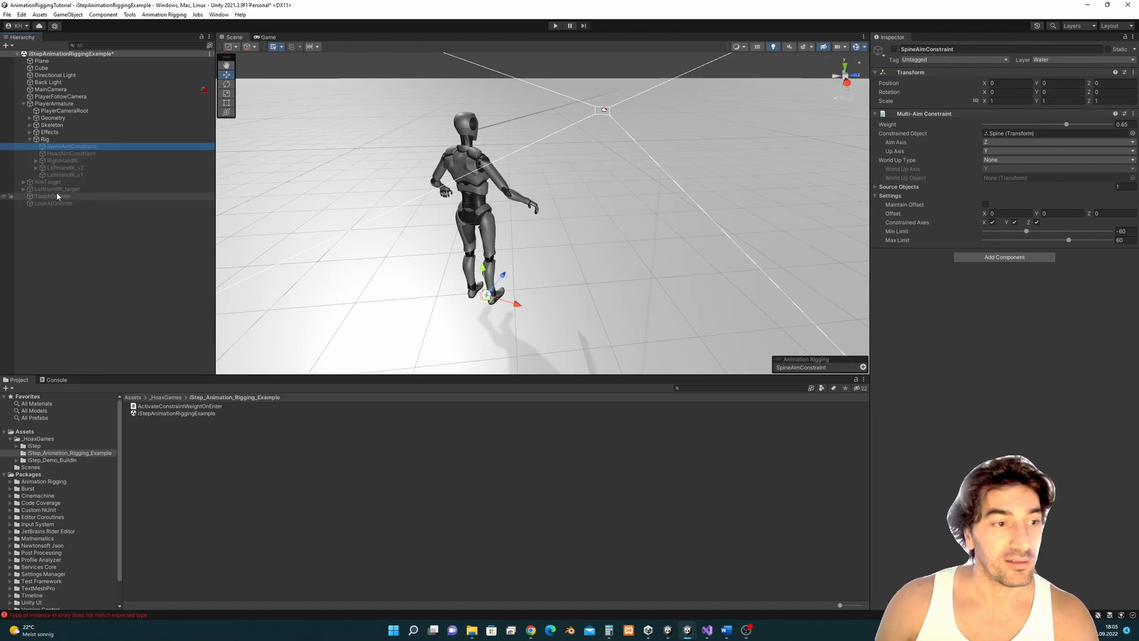
pyautogui.click(88, 153)
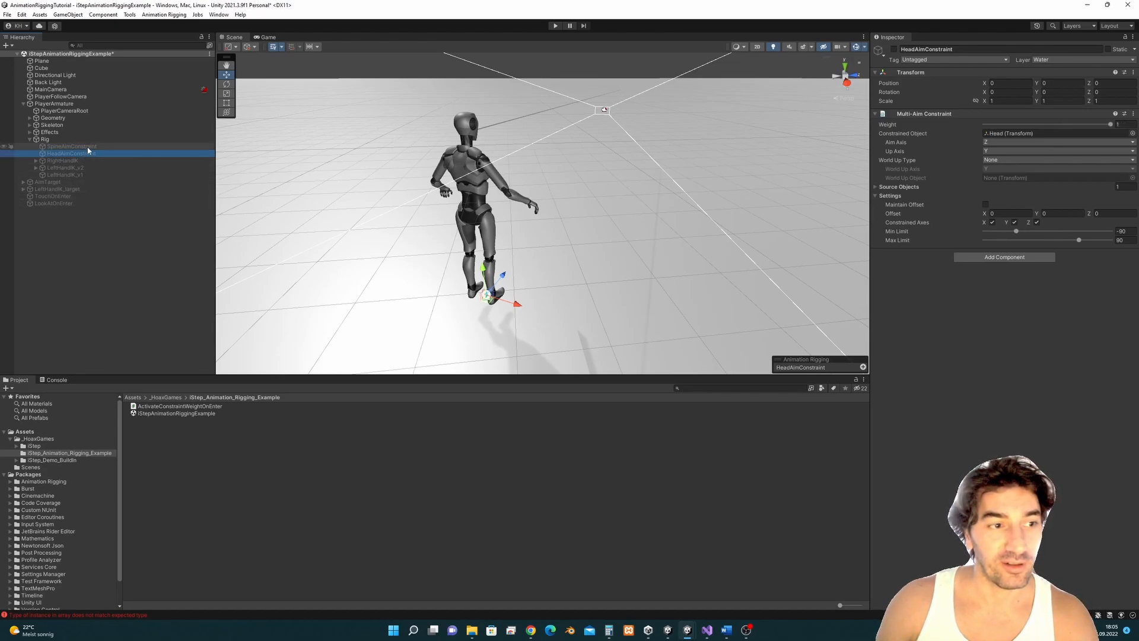
pyautogui.click(88, 147)
pyautogui.click(895, 50)
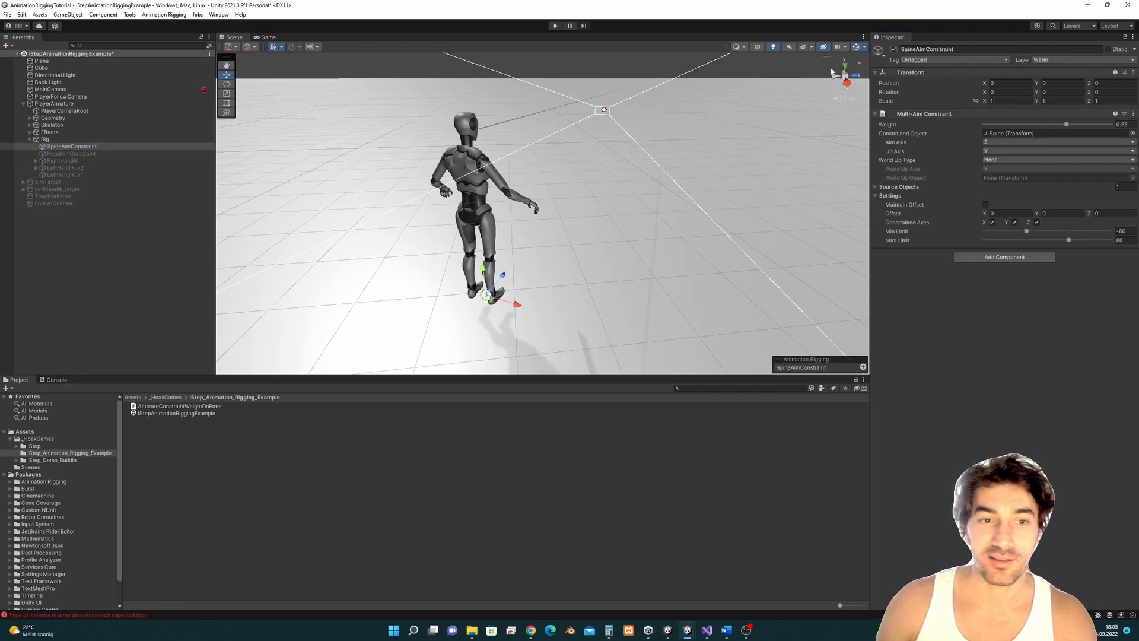
pyautogui.click(894, 50)
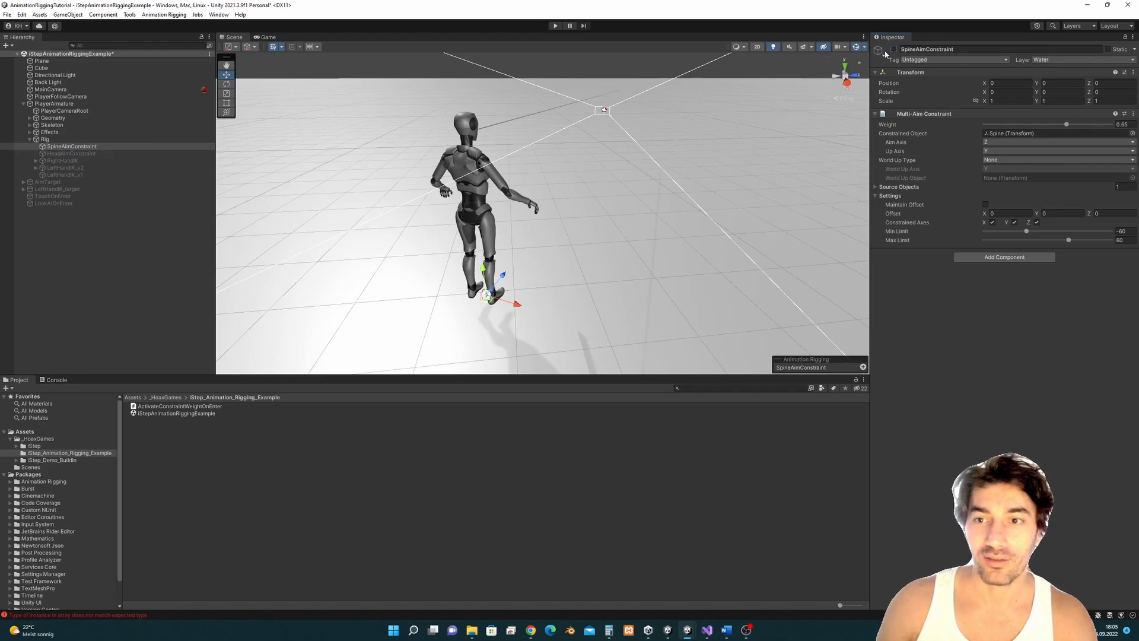
# - Reactivate only the HeadAimConstraint under Rig
pyautogui.click(121, 154)
pyautogui.click(894, 50)
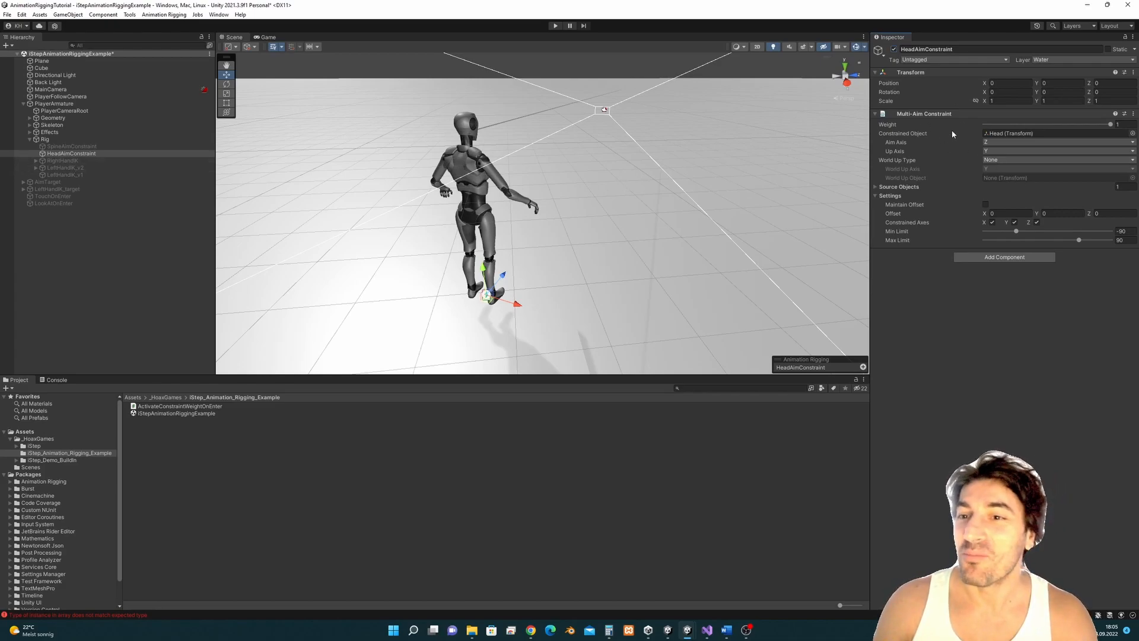
pyautogui.click(95, 154)
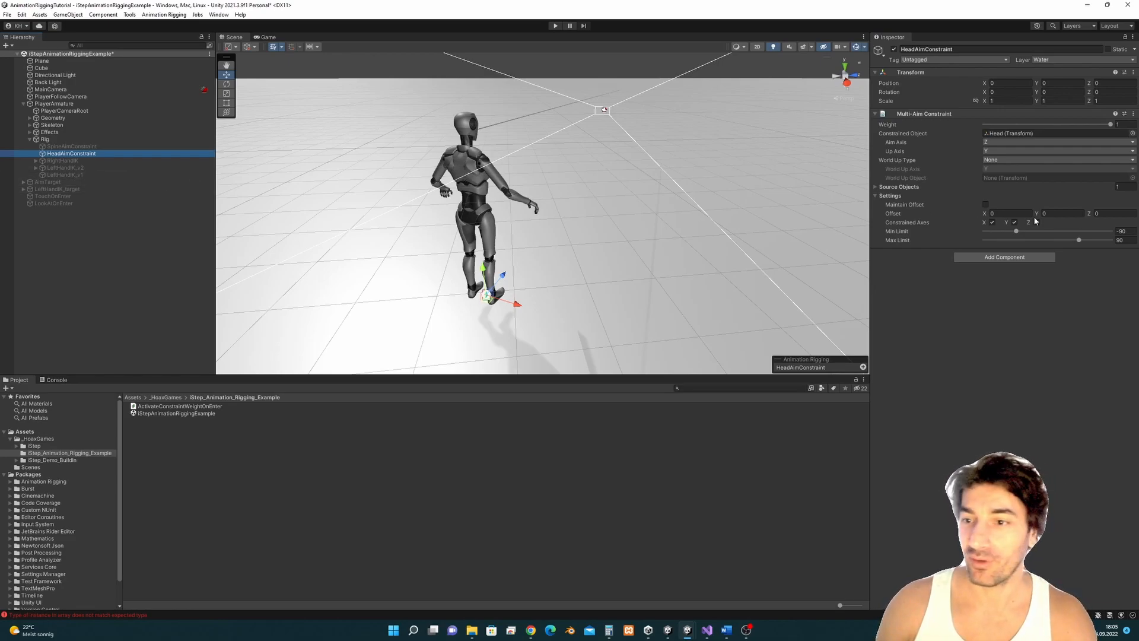
# - Locate the HeadAimConstraint's constrained object and its source object in the scene hierarchy
pyautogui.click(1014, 136)
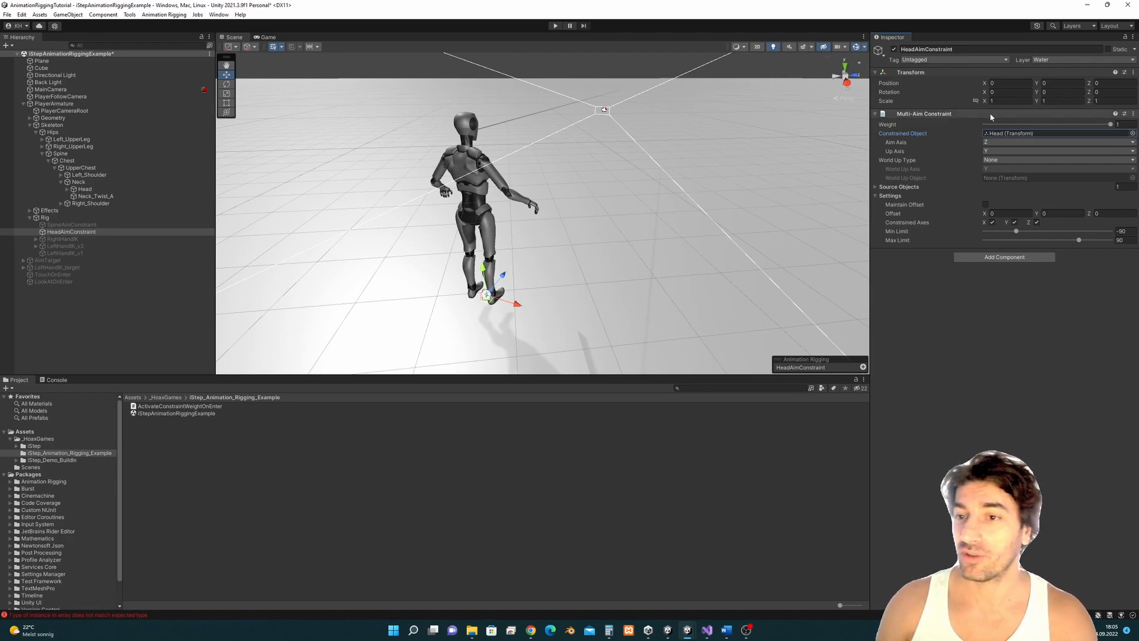
pyautogui.click(996, 133)
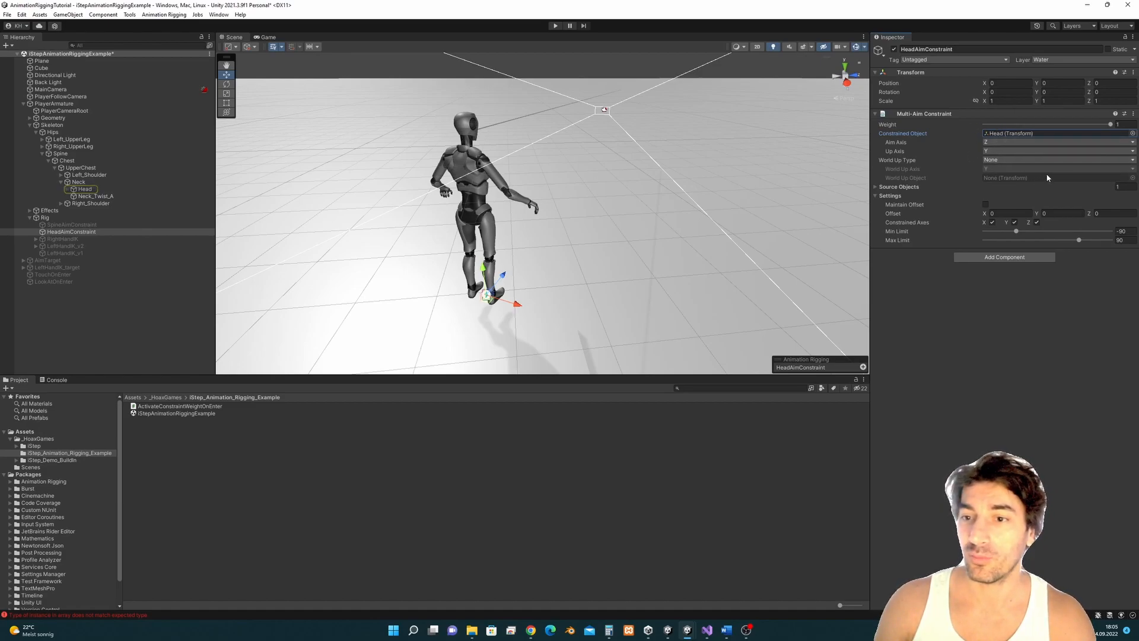
pyautogui.click(879, 188)
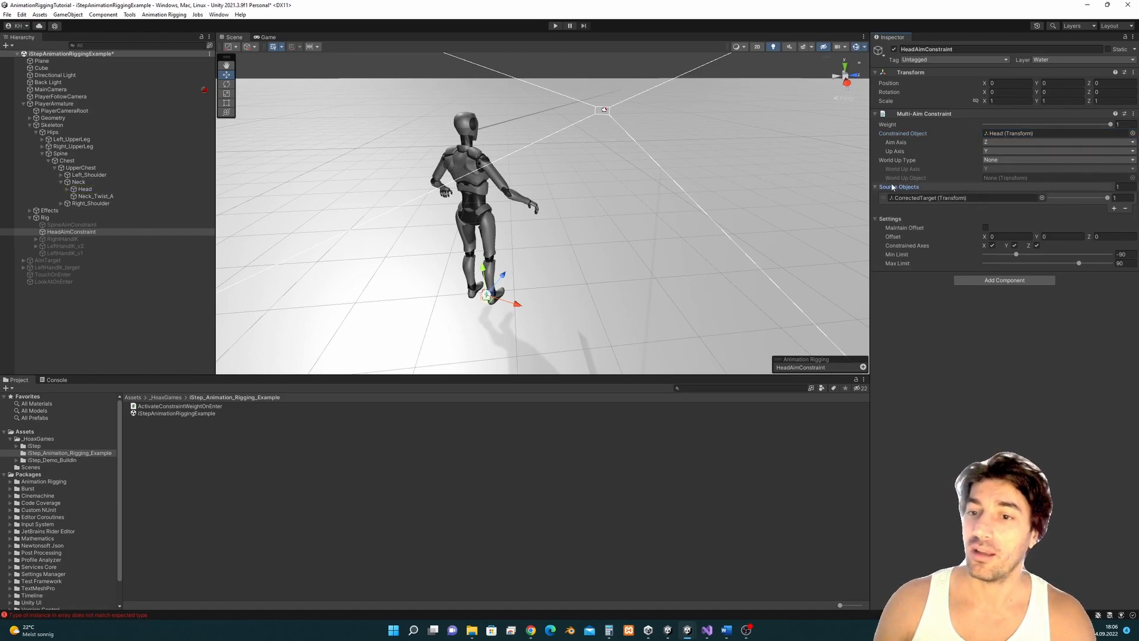
pyautogui.click(919, 199)
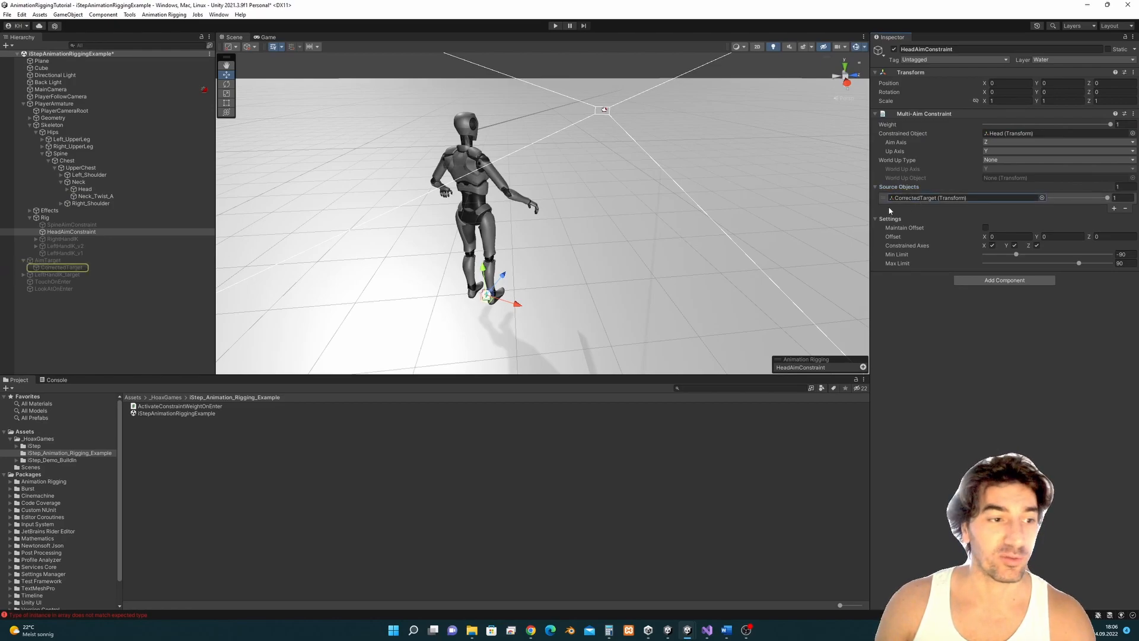
# - Reactivate the AimTarget sphere and frame it in the scene together with the character
pyautogui.click(48, 260)
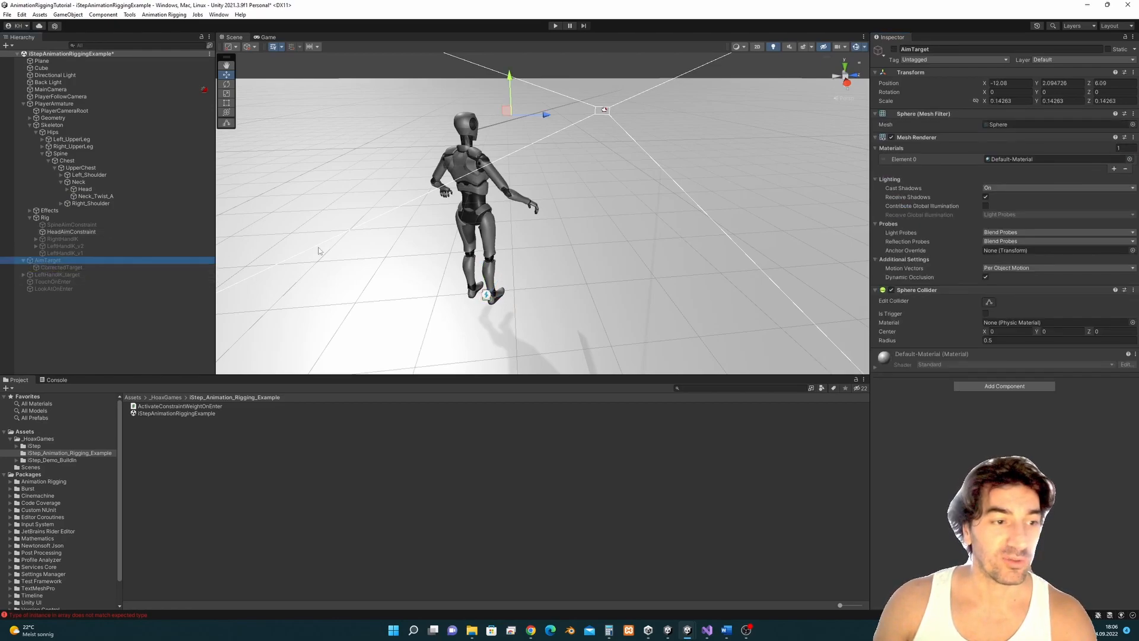
pyautogui.click(894, 50)
pyautogui.press('f')
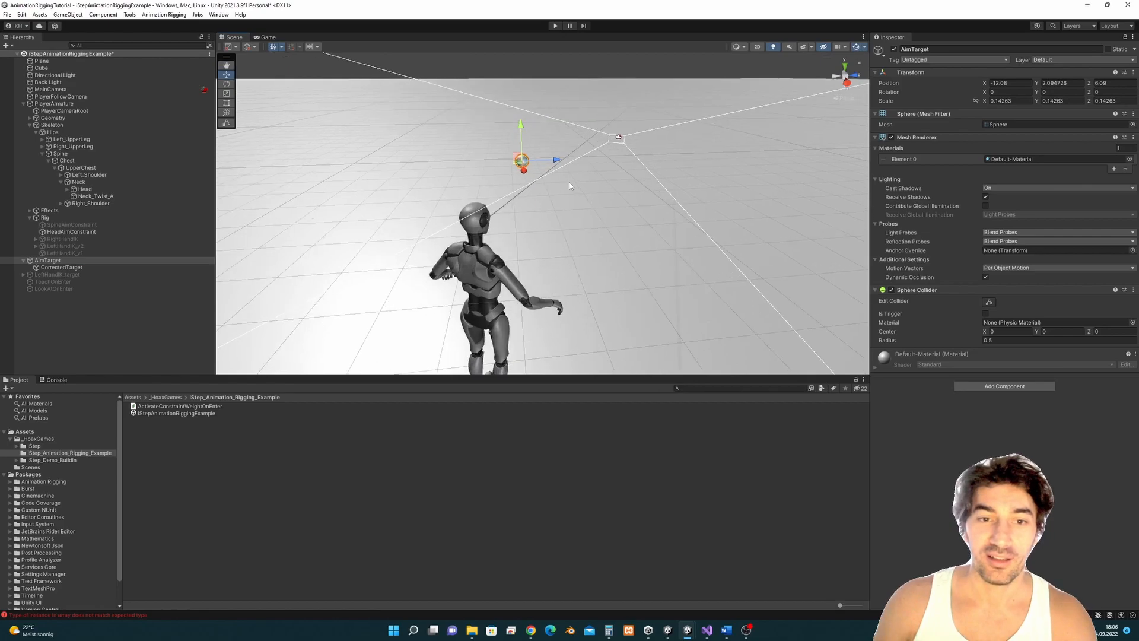
pyautogui.keyDown('alt'); pyautogui.moveTo(593, 232); pyautogui.dragTo(616, 234); pyautogui.keyUp('alt')
pyautogui.scroll(-5, 679, 229)
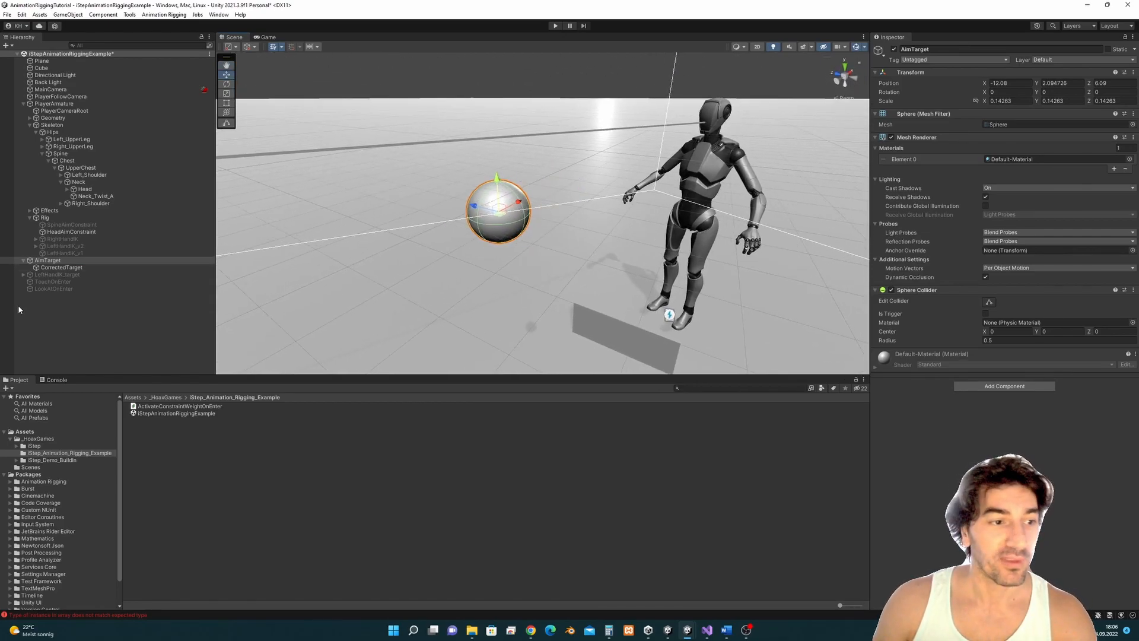
# - Examine the Global IK Target Corrector script on AimTarget's CorrectedTarget child and its placement relative to the character
pyautogui.click(80, 268)
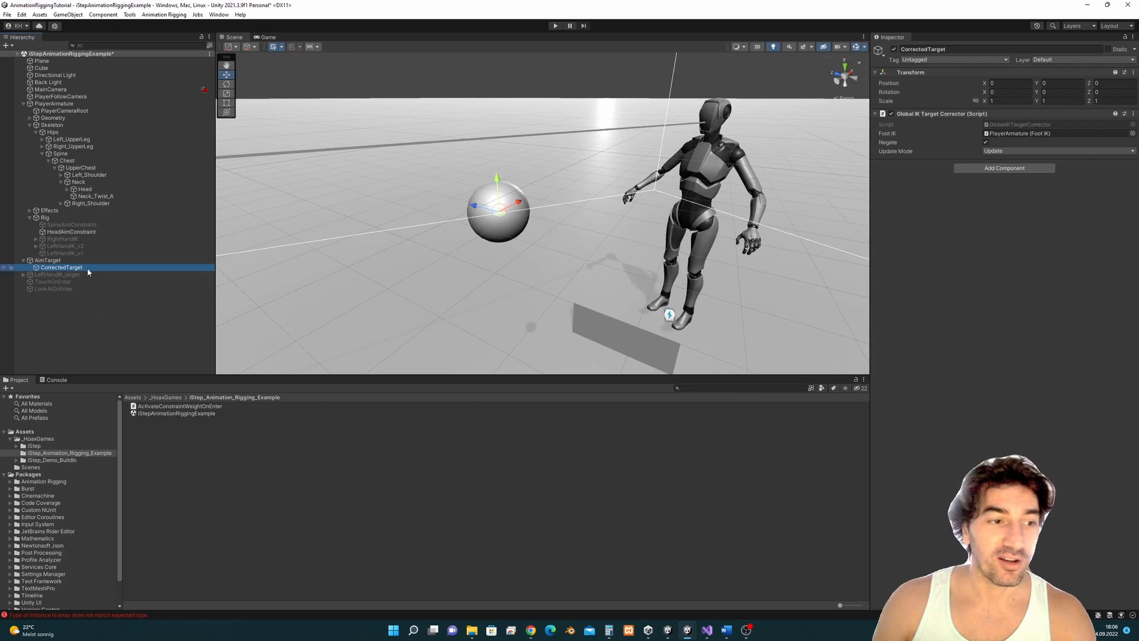
pyautogui.moveTo(522, 264)
pyautogui.keyDown('alt'); pyautogui.mouseDown()
pyautogui.moveTo(552, 270)
pyautogui.moveTo(505, 274)
pyautogui.mouseUp(); pyautogui.keyUp('alt')
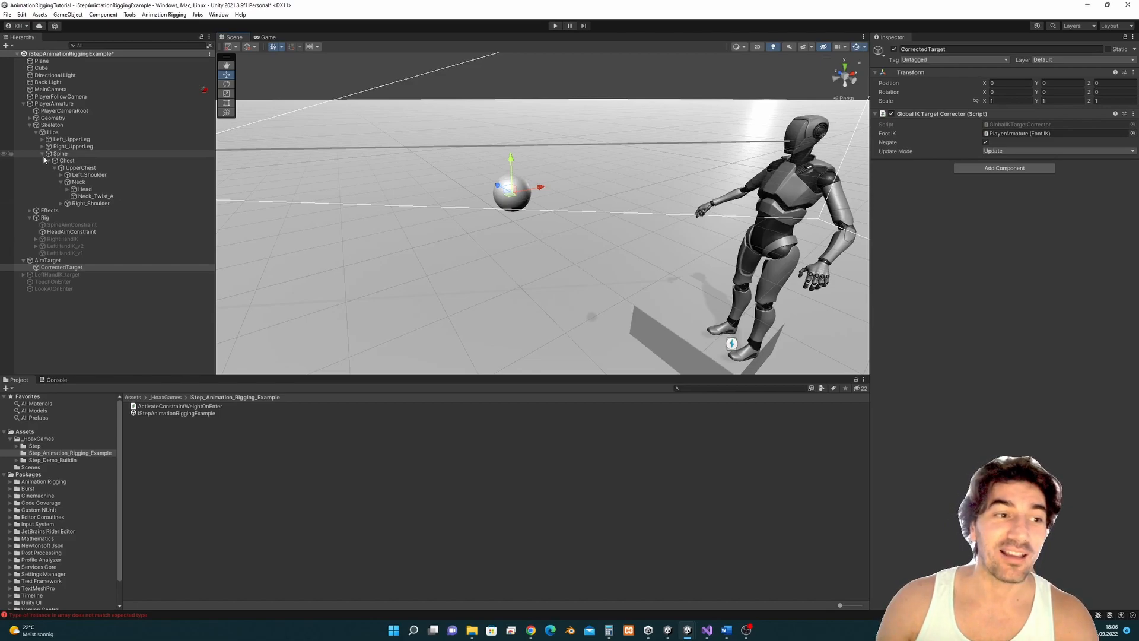
pyautogui.keyDown('alt'); pyautogui.moveTo(368, 224); pyautogui.dragTo(622, 275); pyautogui.keyUp('alt')
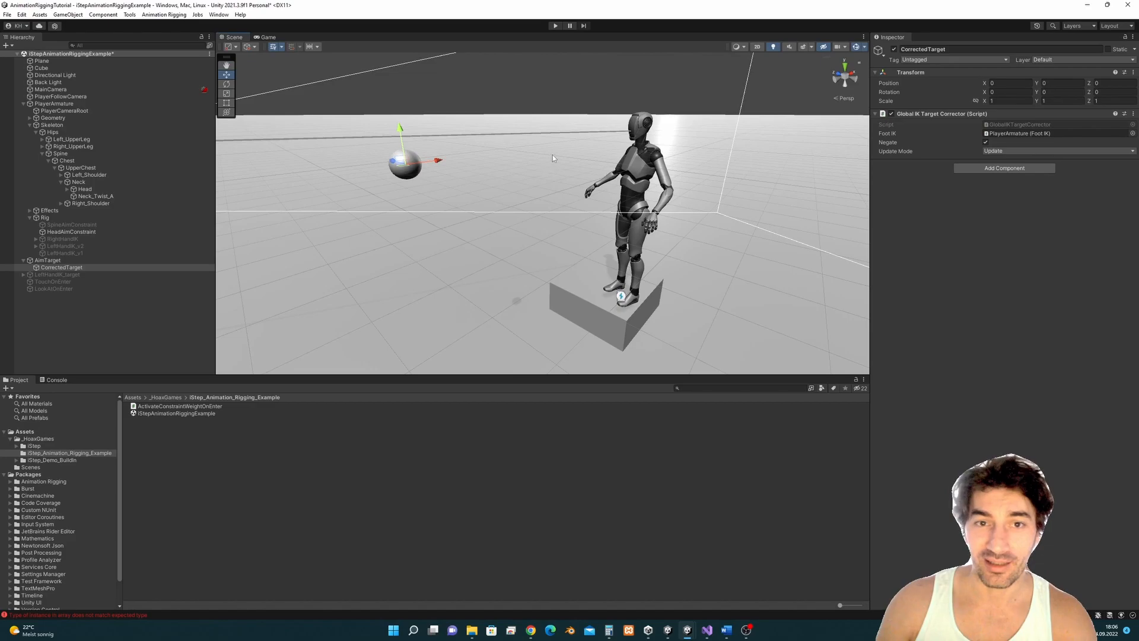
# - Run the scene in Play mode and dock the Scene view side by side with the Game view
pyautogui.click(555, 25)
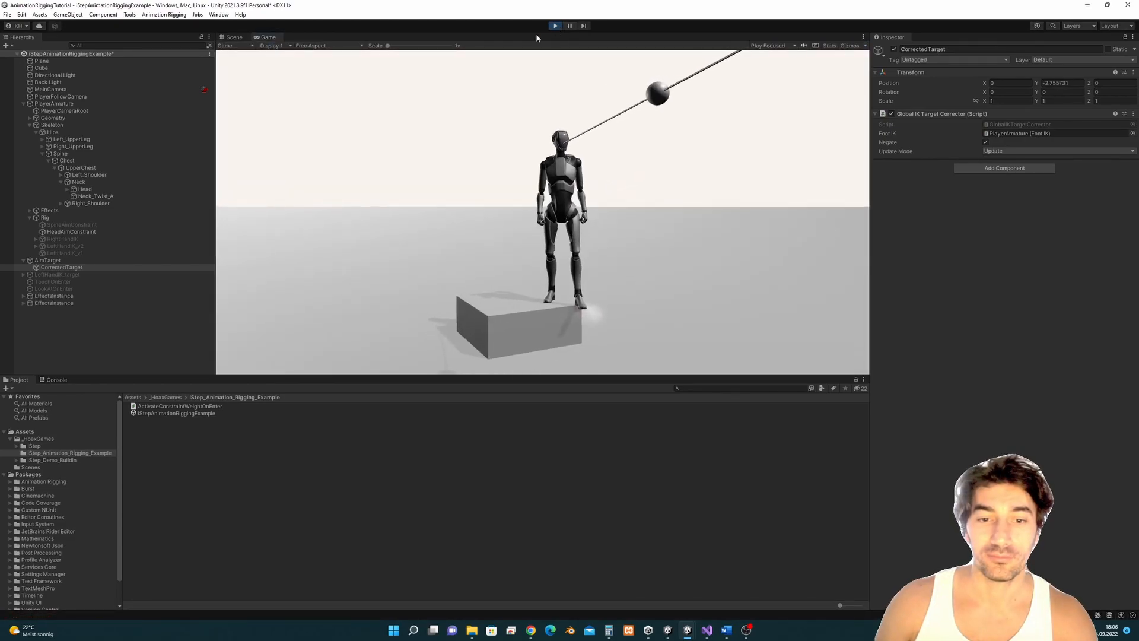
pyautogui.click(242, 38)
pyautogui.moveTo(238, 40); pyautogui.dragTo(308, 202)
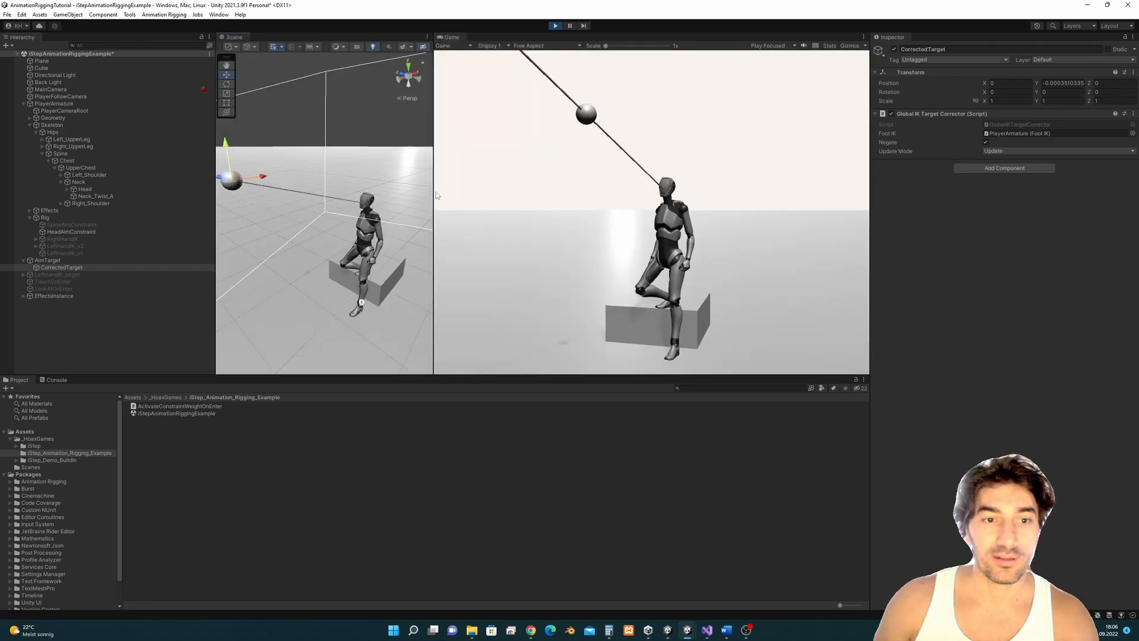
# - Widen the Scene view beside the Game view and show the selected PlayerArmature with its collider from the side
pyautogui.moveTo(433, 204); pyautogui.dragTo(570, 204)
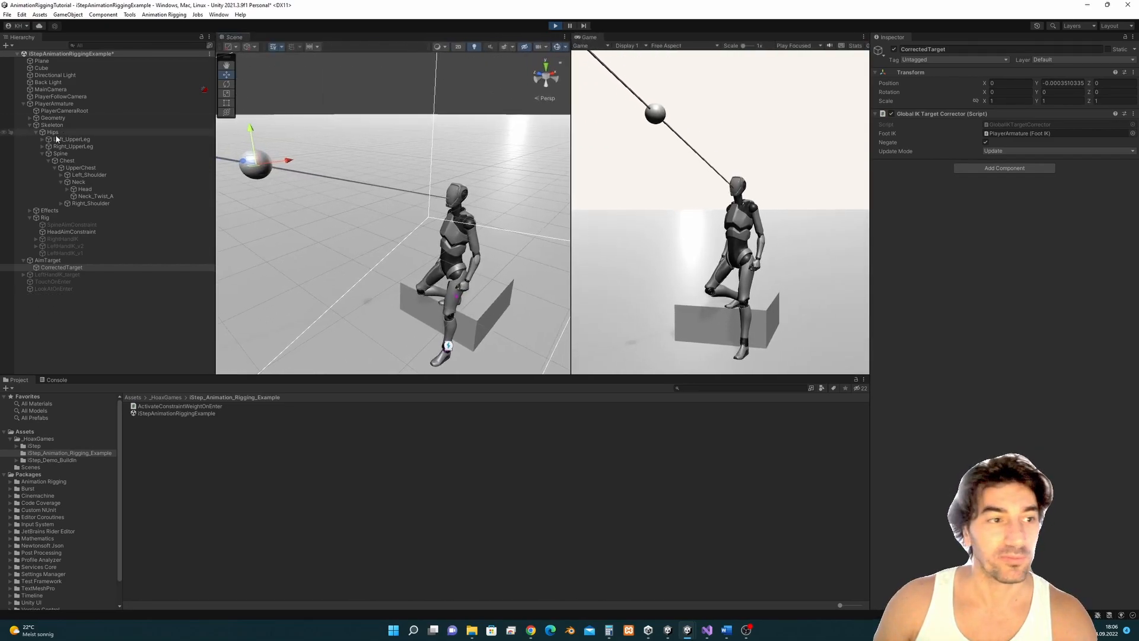
pyautogui.click(54, 104)
pyautogui.keyDown('alt'); pyautogui.moveTo(389, 223); pyautogui.dragTo(561, 243); pyautogui.keyUp('alt')
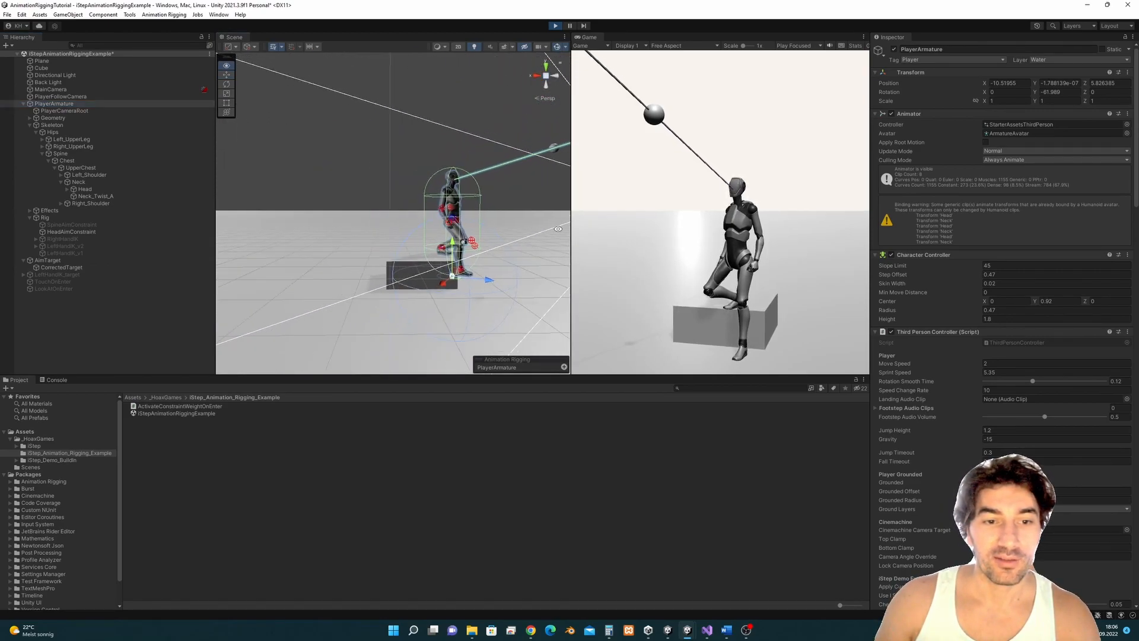
# - Walk the character off and back onto the cube in Play mode to test its head aiming and foot placement
pyautogui.click(711, 238)
pyautogui.press('a')
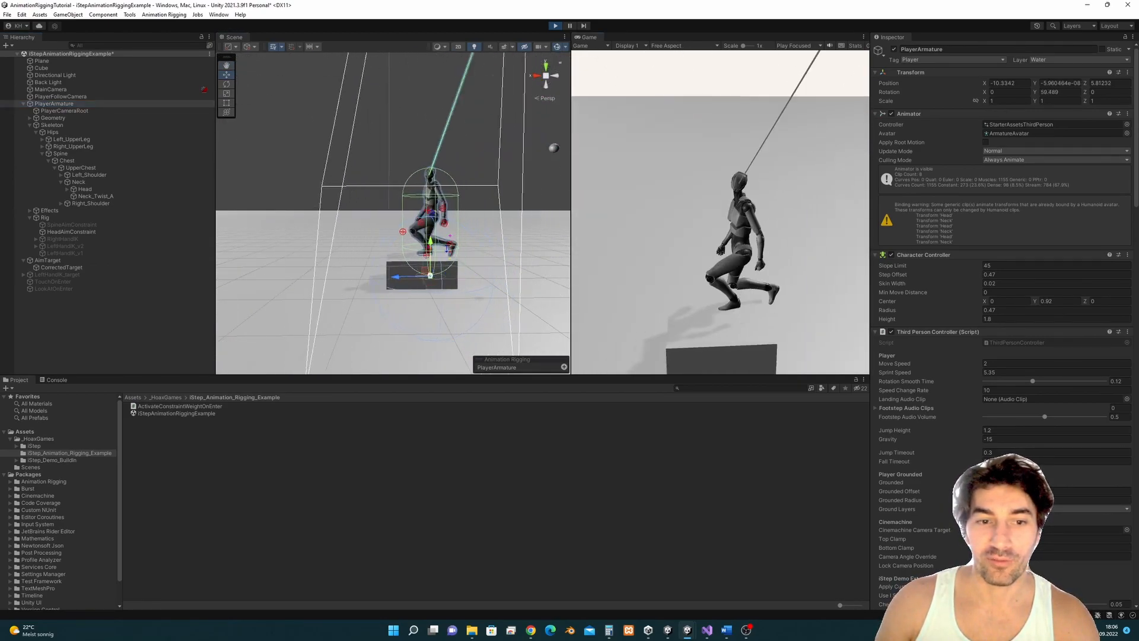
pyautogui.press('d')
pyautogui.press('a')
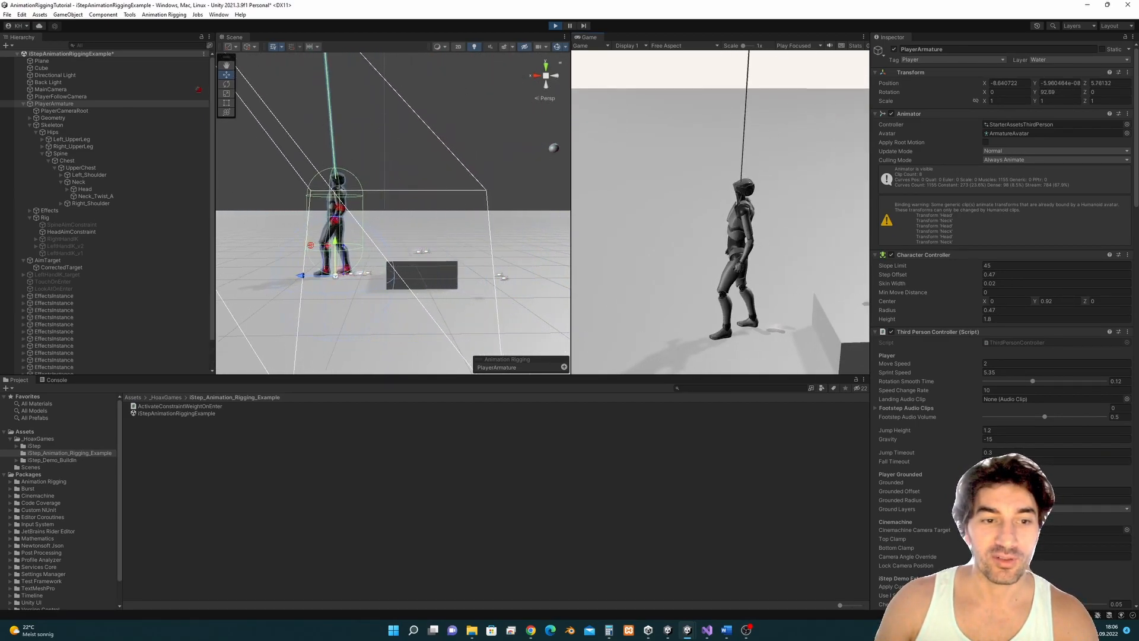
pyautogui.press('d')
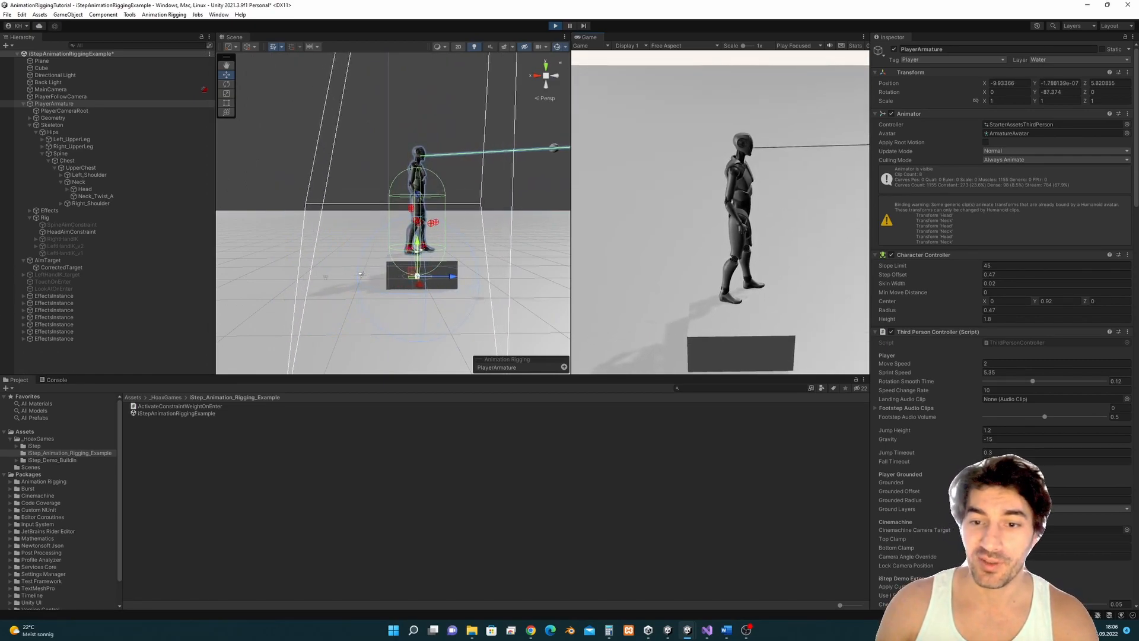
pyautogui.press('s')
pyautogui.press('d')
pyautogui.press('w')
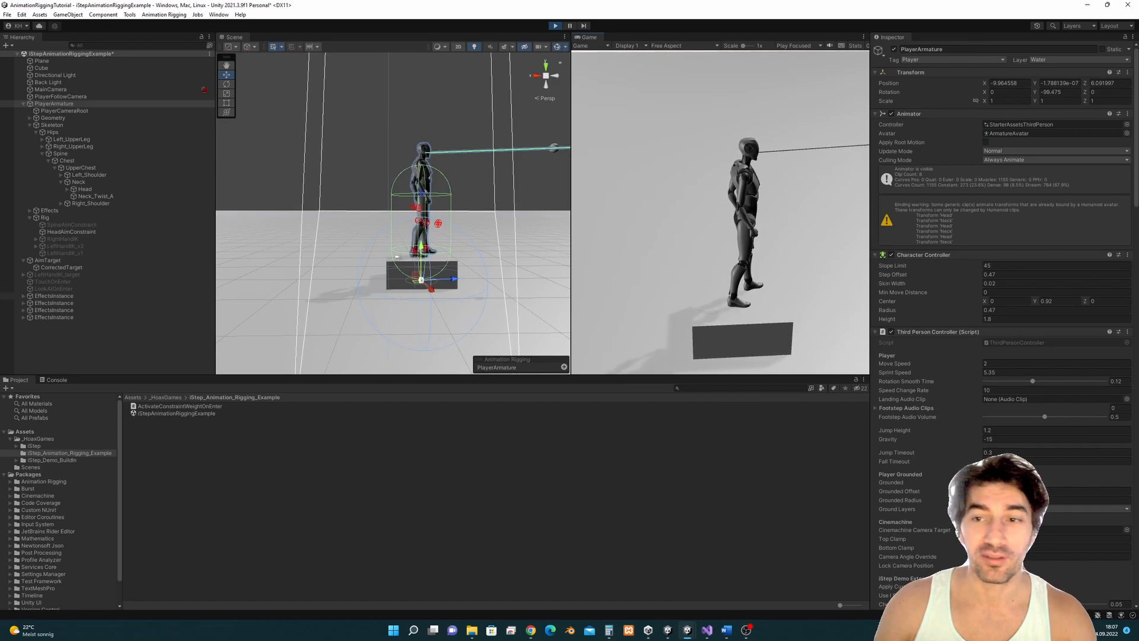
pyautogui.press('Escape')
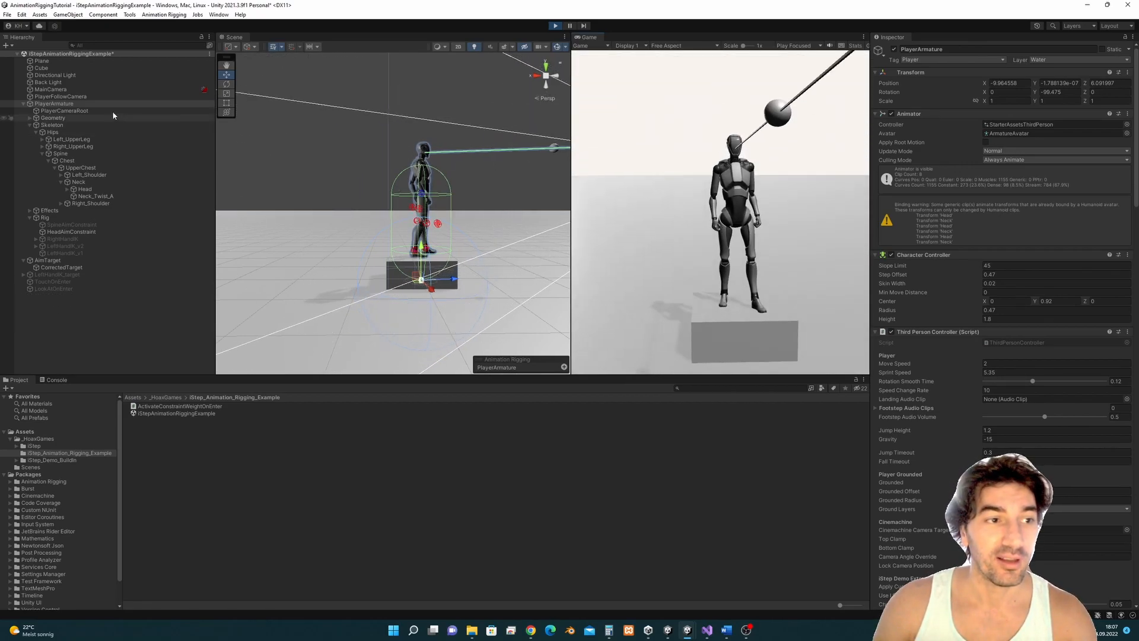
# - Check the Foot IK script's collision layer mask on PlayerArmature against the Cube's layer
pyautogui.click(84, 103)
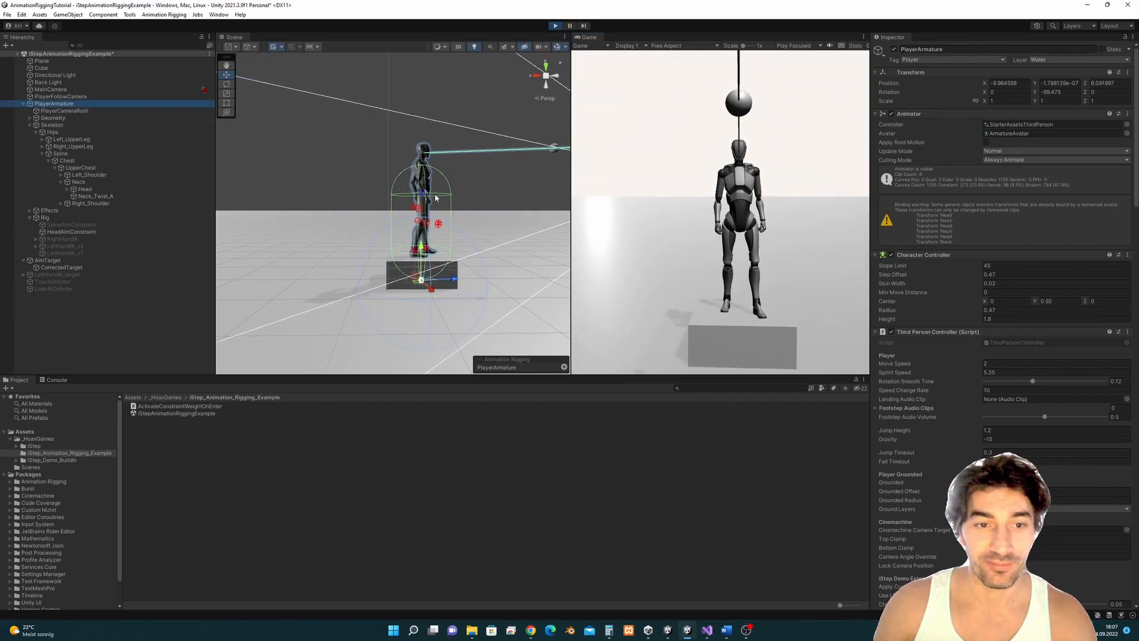
pyautogui.moveTo(1135, 176); pyautogui.dragTo(1119, 396)
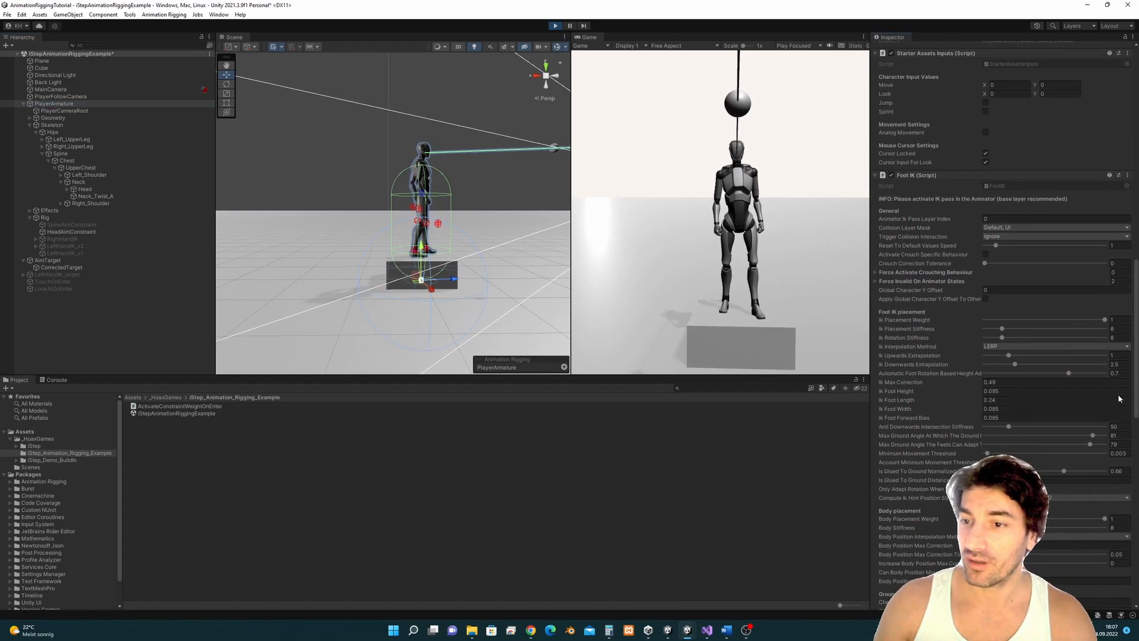
pyautogui.click(1011, 228)
pyautogui.click(1013, 226)
pyautogui.click(41, 68)
pyautogui.press('f')
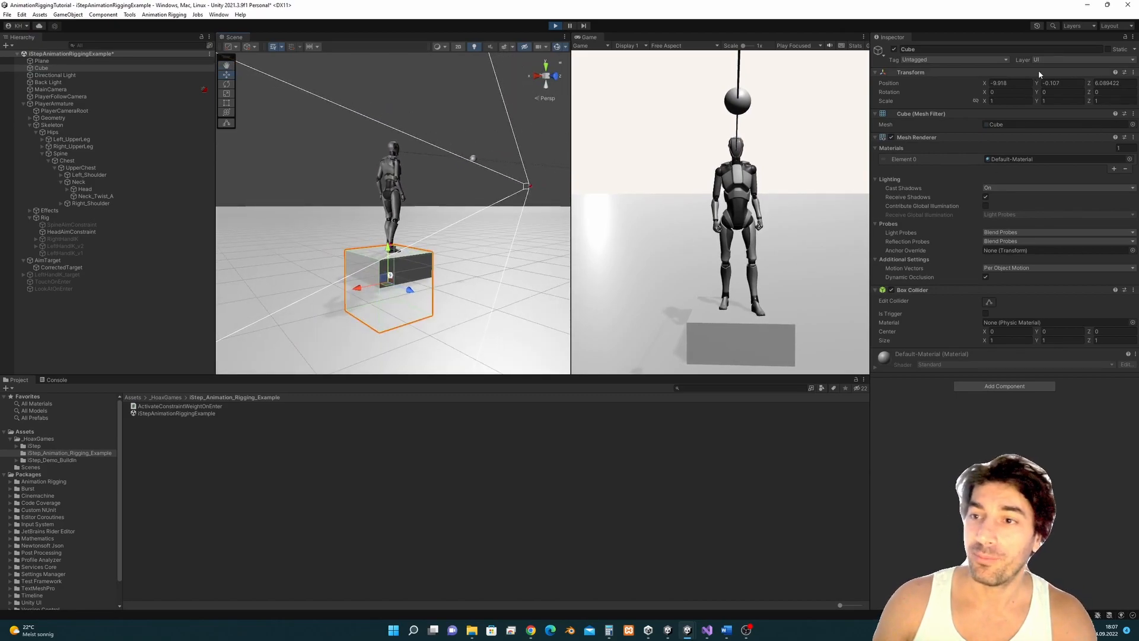
# - Examine from several angles how PlayerArmature's transform and collider sit relative to the visible character and the Cube
pyautogui.click(91, 105)
pyautogui.keyDown('alt'); pyautogui.moveTo(320, 279); pyautogui.dragTo(412, 248); pyautogui.keyUp('alt')
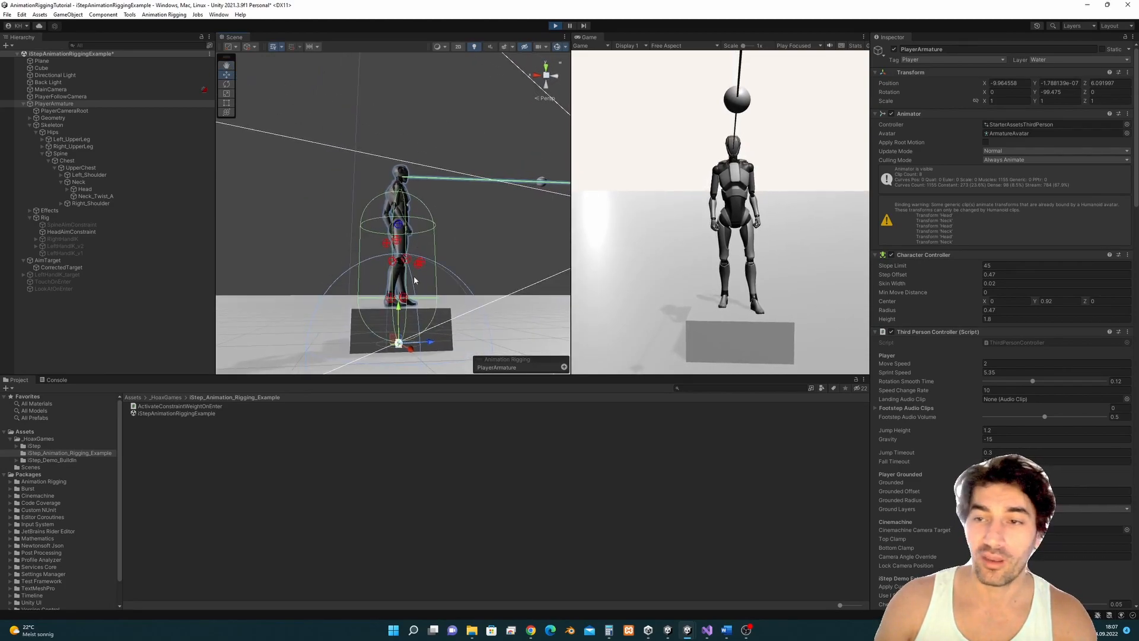
pyautogui.keyDown('alt'); pyautogui.moveTo(468, 250); pyautogui.dragTo(465, 199); pyautogui.keyUp('alt')
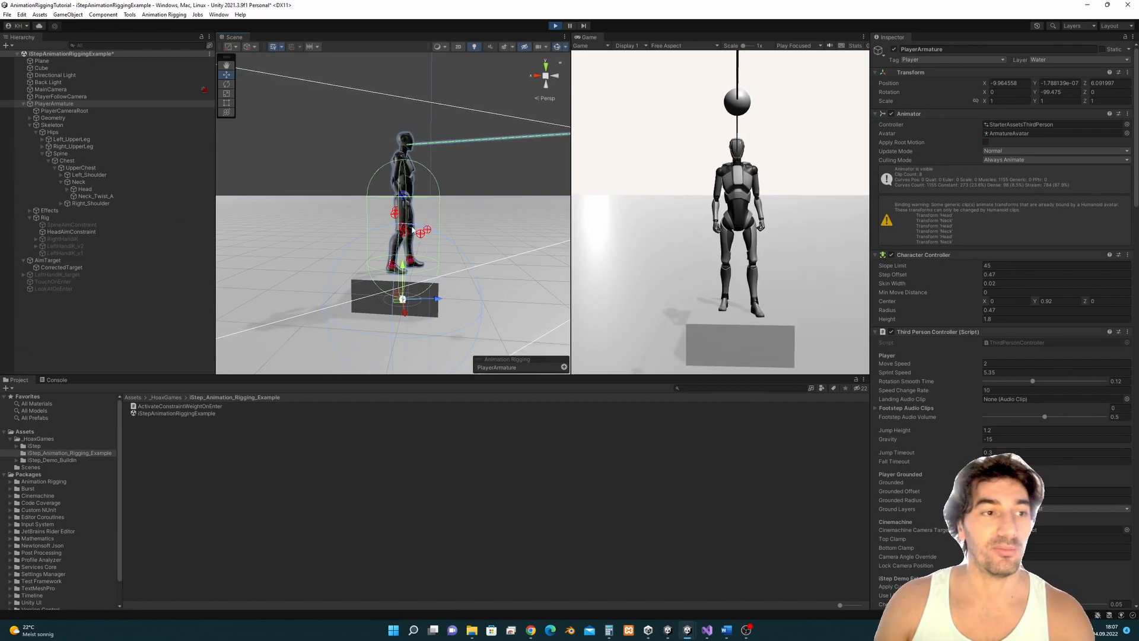
pyautogui.keyDown('alt'); pyautogui.moveTo(427, 245); pyautogui.dragTo(345, 254); pyautogui.keyUp('alt')
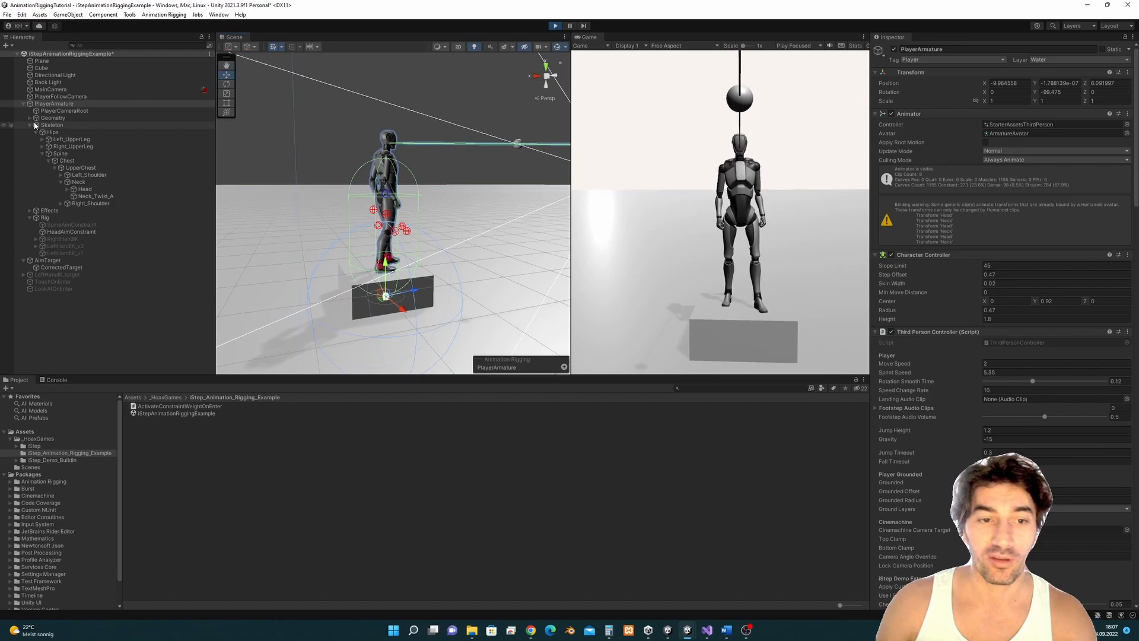
pyautogui.moveTo(418, 244); pyautogui.dragTo(437, 247, button='middle')
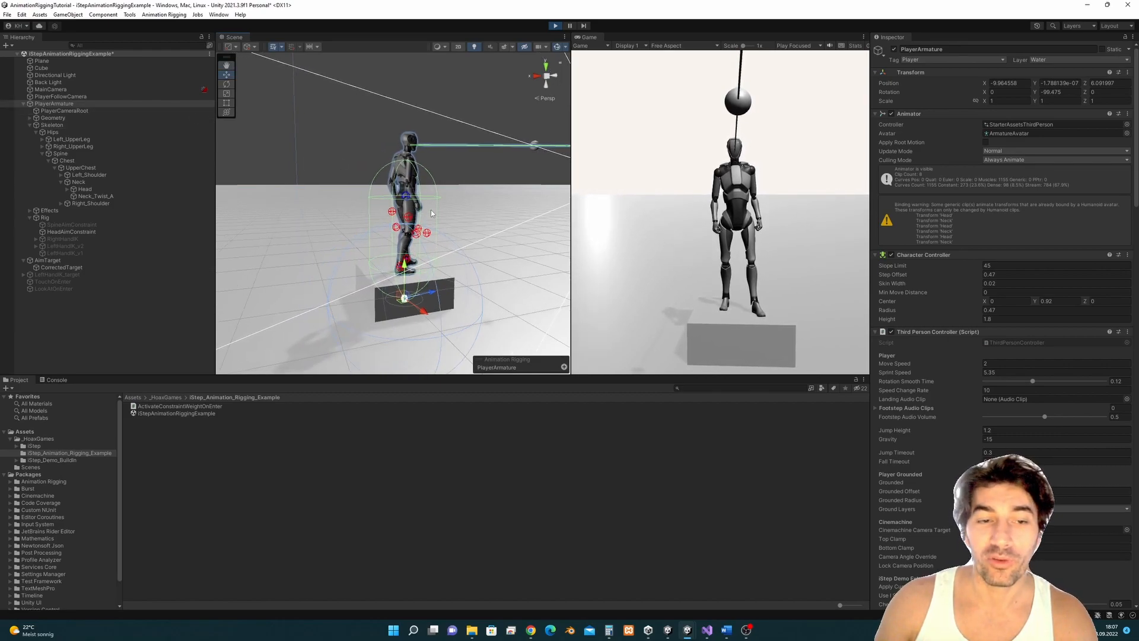
pyautogui.click(49, 68)
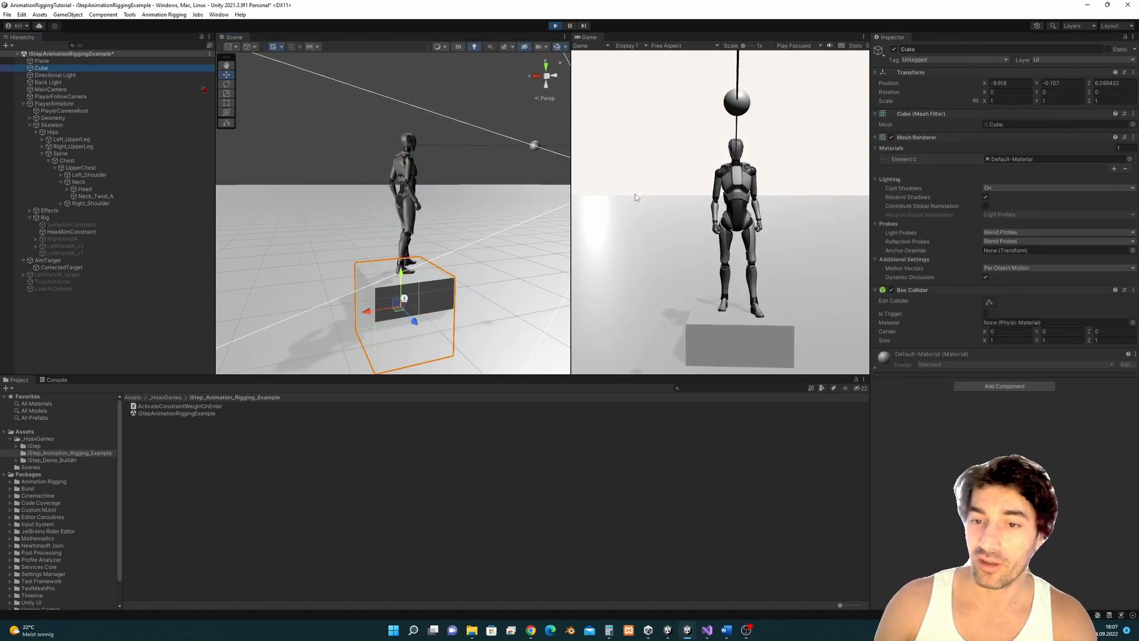
pyautogui.click(73, 104)
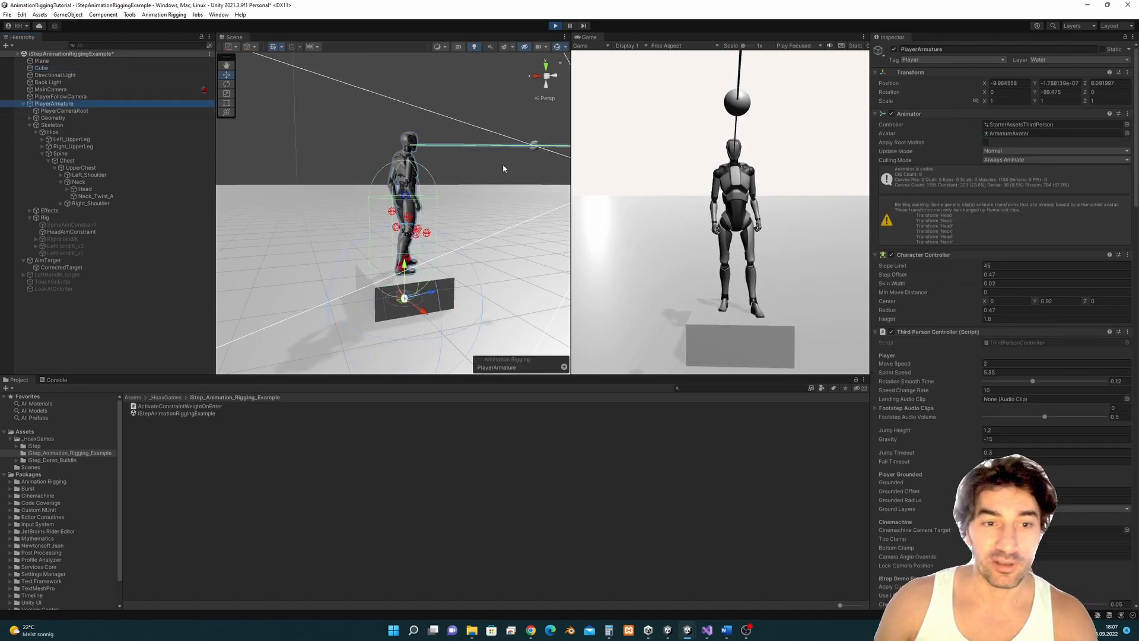
pyautogui.moveTo(415, 238)
pyautogui.keyDown('alt'); pyautogui.mouseDown()
pyautogui.moveTo(448, 237)
pyautogui.moveTo(419, 226)
pyautogui.mouseUp(); pyautogui.keyUp('alt')
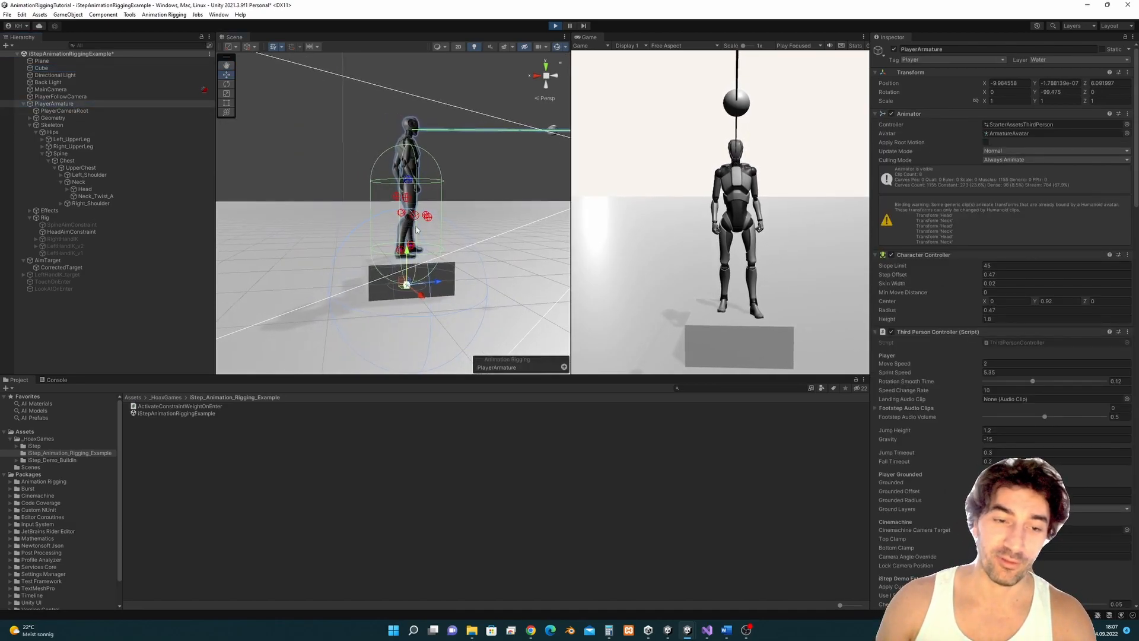
pyautogui.moveTo(435, 244); pyautogui.dragTo(435, 255, button='middle')
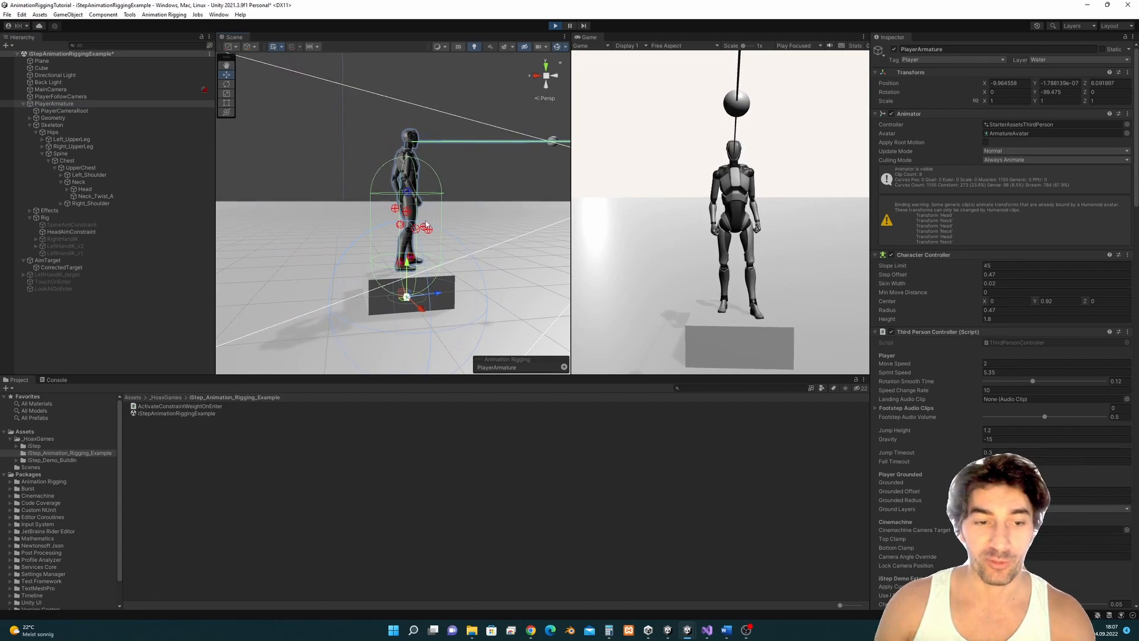
pyautogui.keyDown('alt'); pyautogui.moveTo(436, 220); pyautogui.dragTo(447, 281); pyautogui.keyUp('alt')
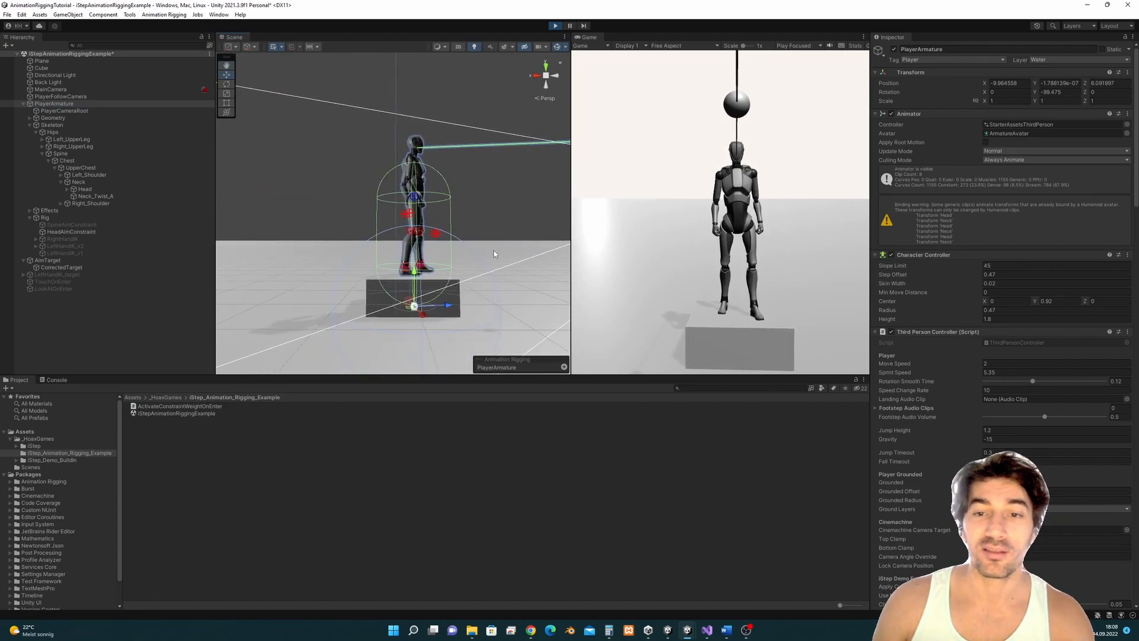
pyautogui.keyDown('alt'); pyautogui.moveTo(478, 236); pyautogui.dragTo(432, 221); pyautogui.keyUp('alt')
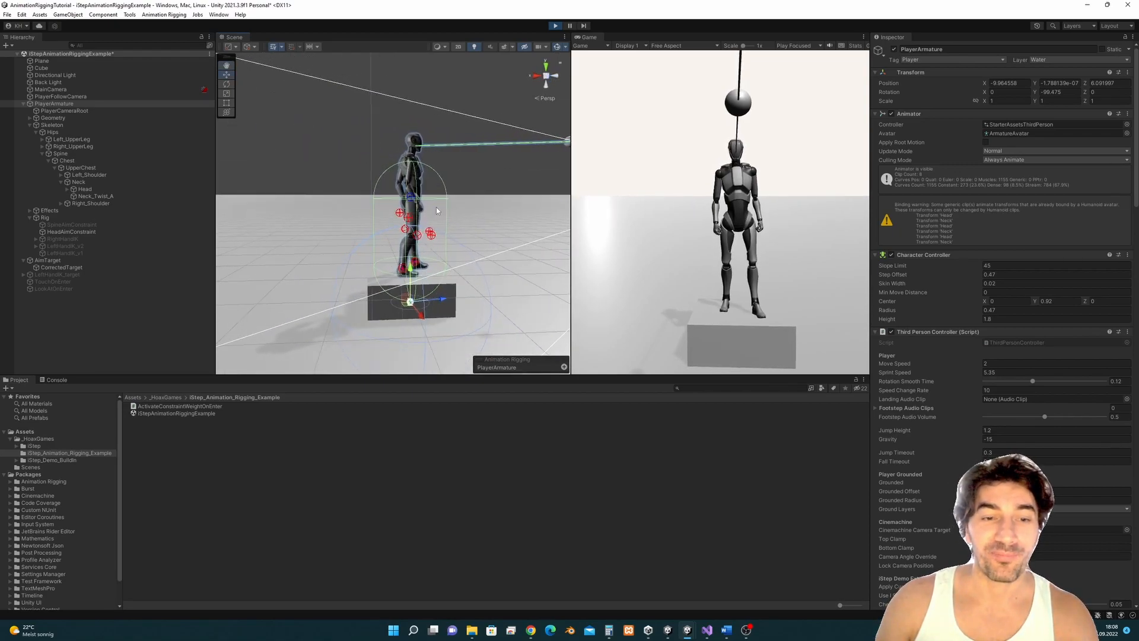
pyautogui.keyDown('alt'); pyautogui.moveTo(432, 261); pyautogui.dragTo(385, 219); pyautogui.keyUp('alt')
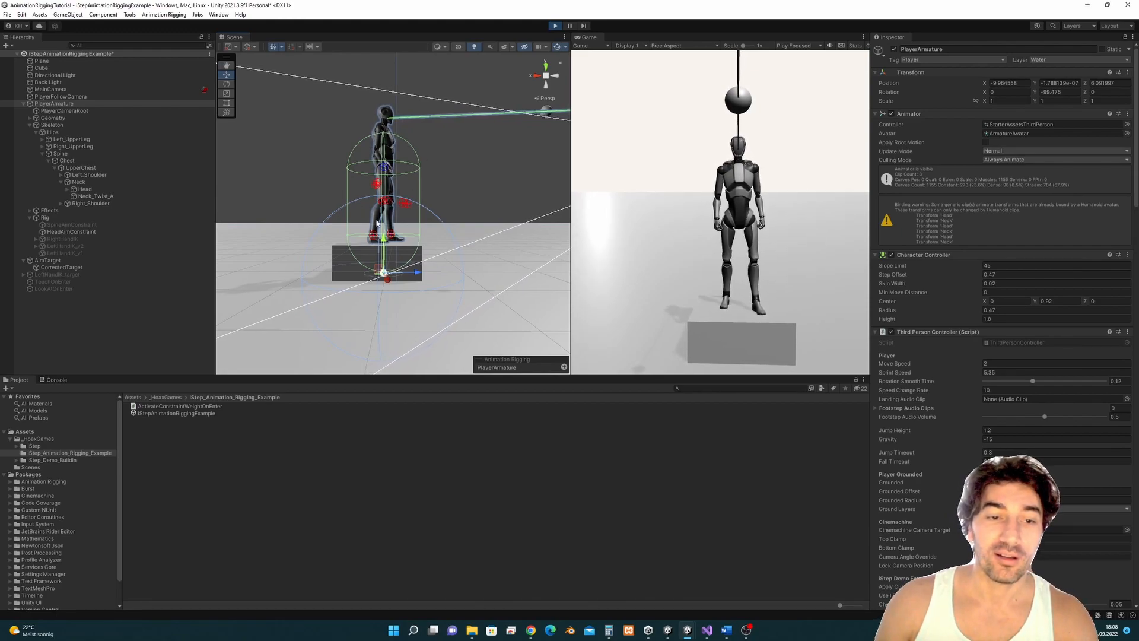
# - Walk the character over the cube again to check that its gaze follows the target, and exit Play mode
pyautogui.click(623, 216)
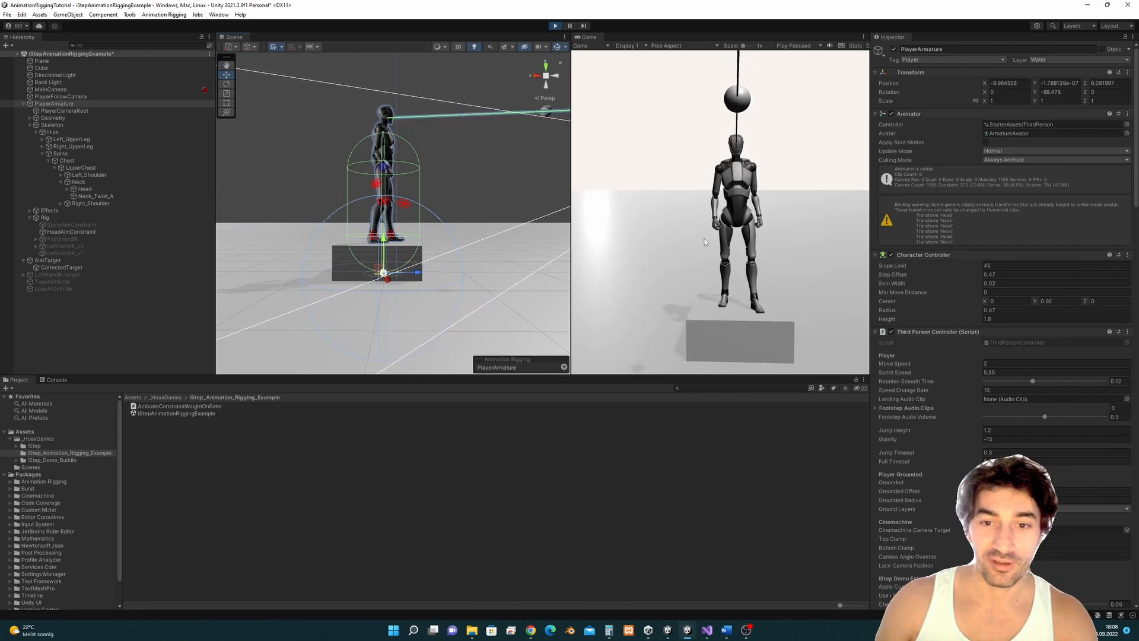
pyautogui.press('a')
pyautogui.press('d')
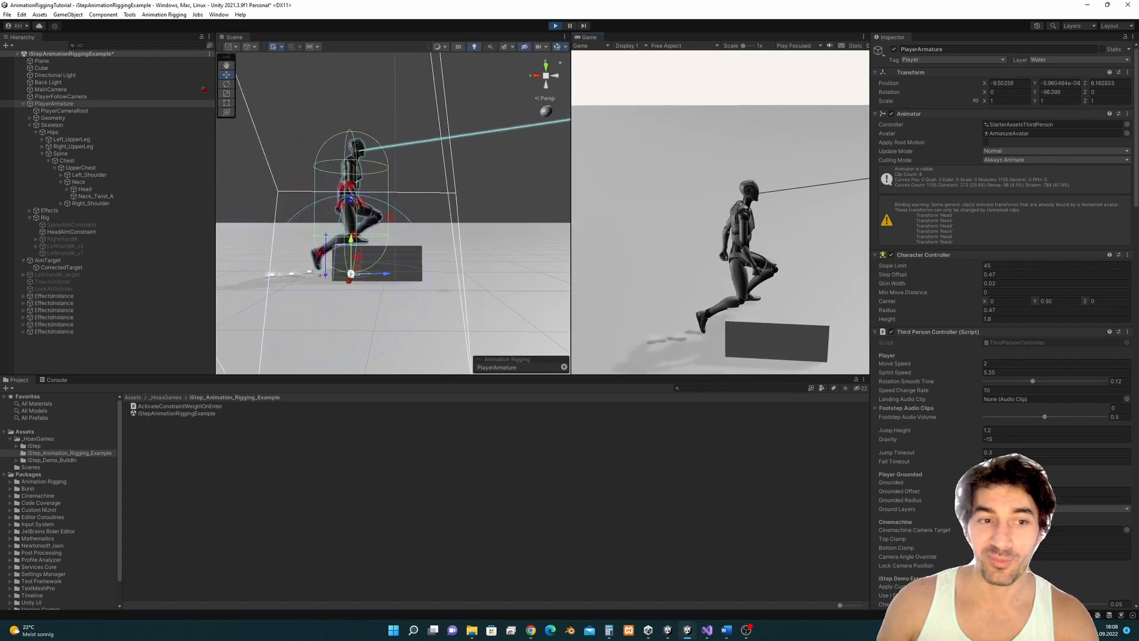
pyautogui.press('a')
pyautogui.press('w')
pyautogui.press('a')
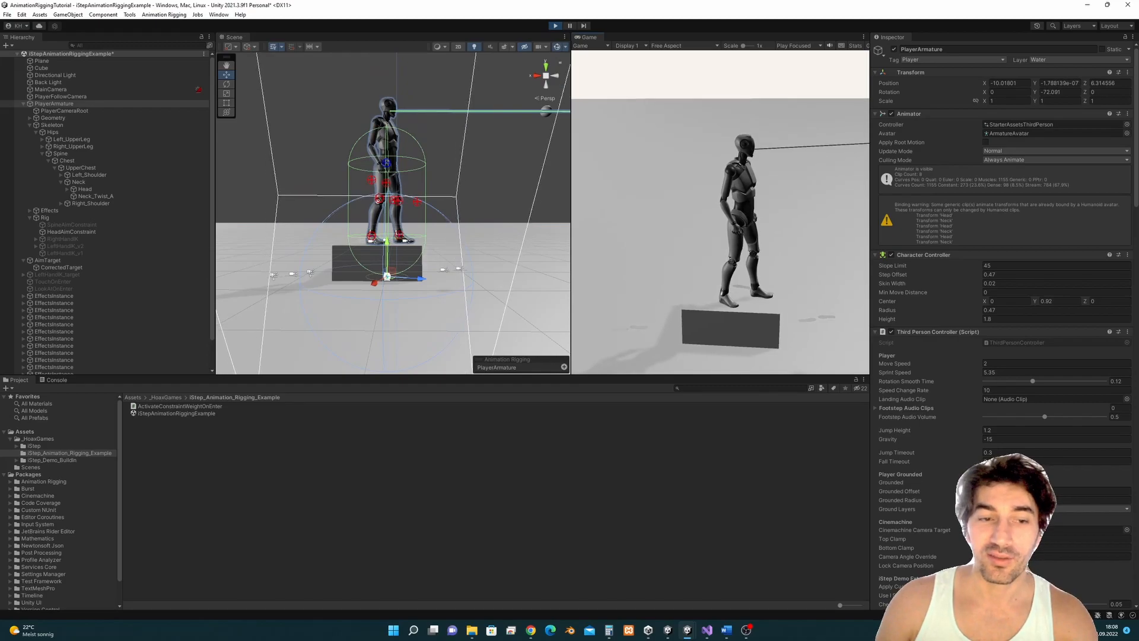
pyautogui.press('Escape')
pyautogui.keyDown('alt'); pyautogui.moveTo(457, 222); pyautogui.dragTo(442, 236); pyautogui.keyUp('alt')
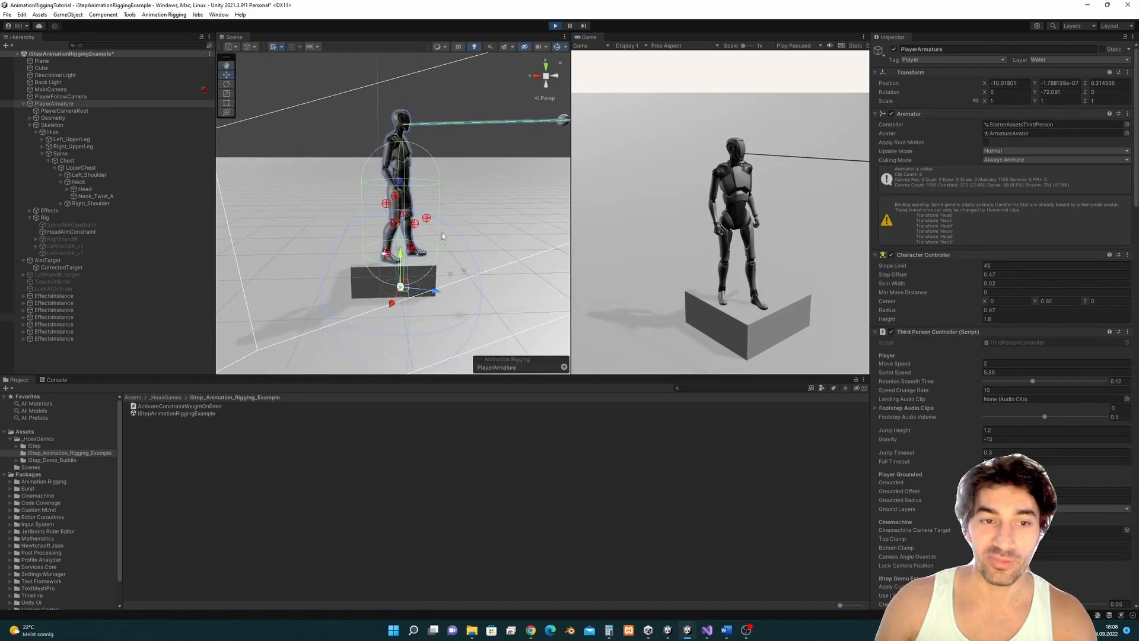
pyautogui.click(555, 26)
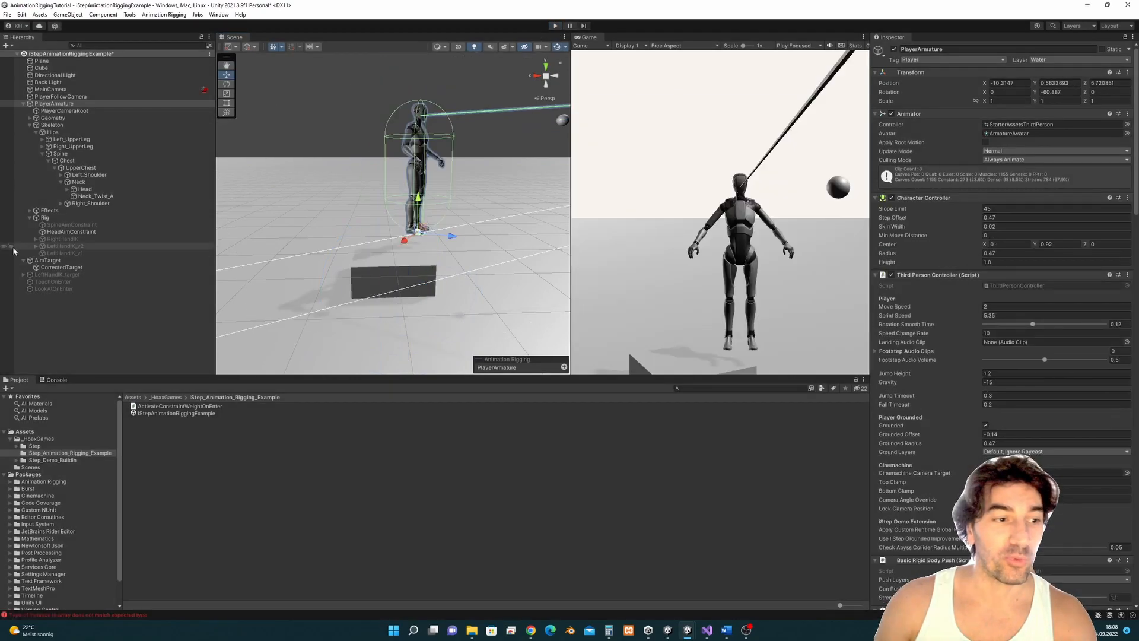
# - Inspect CorrectedTarget and its parent AimTarget, framing the sphere together with the character in the Scene view
pyautogui.click(51, 267)
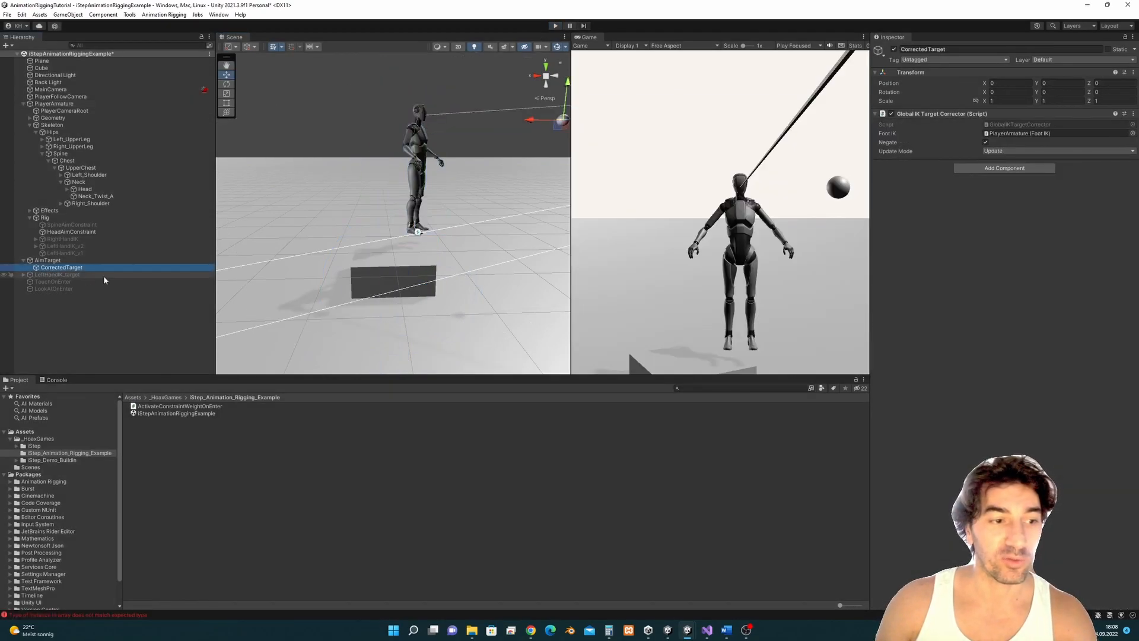
pyautogui.click(149, 261)
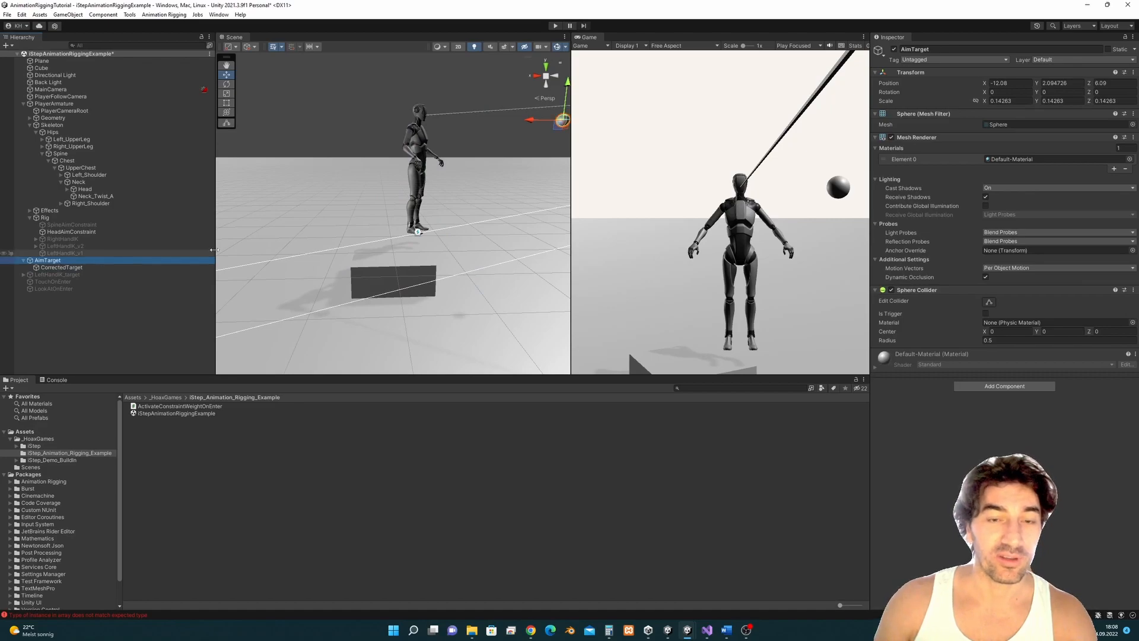
pyautogui.press('f')
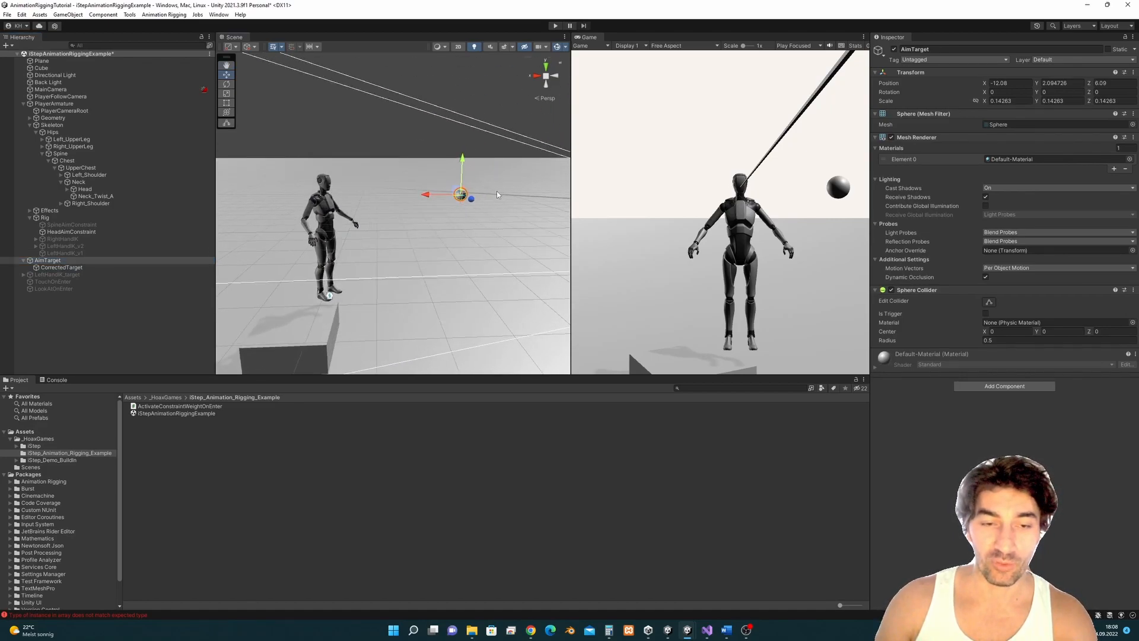
pyautogui.press('f')
pyautogui.scroll(-7, 489, 241)
pyautogui.keyDown('alt'); pyautogui.moveTo(489, 241); pyautogui.dragTo(443, 254); pyautogui.keyUp('alt')
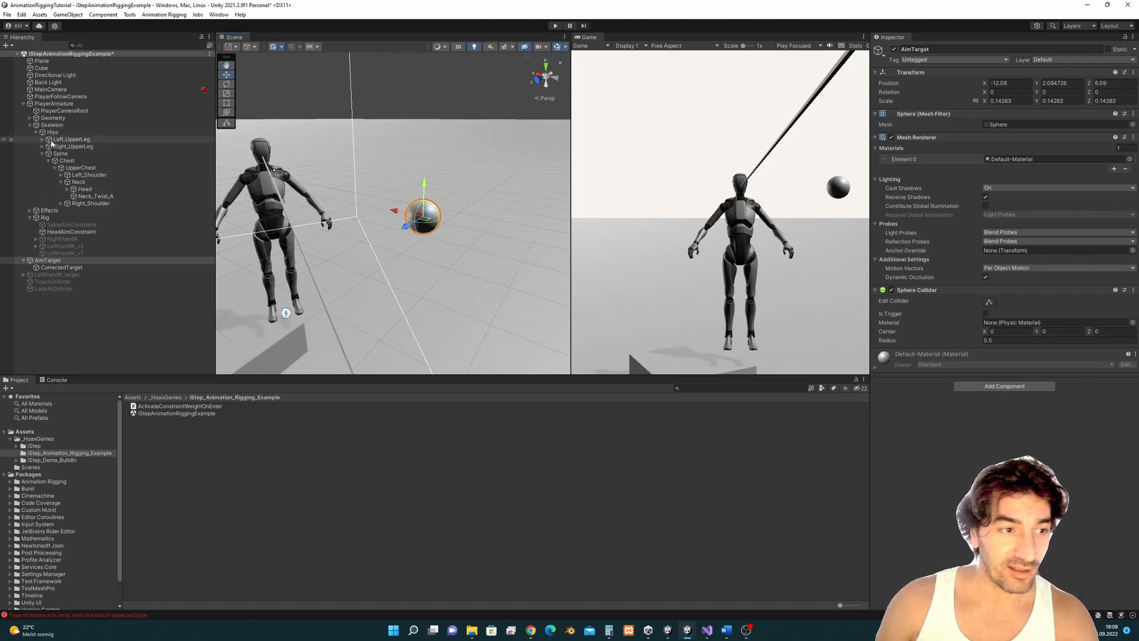
# - Assign AimTarget as the source object of the HeadAimConstraint's Multi-Aim Constraint
pyautogui.click(73, 233)
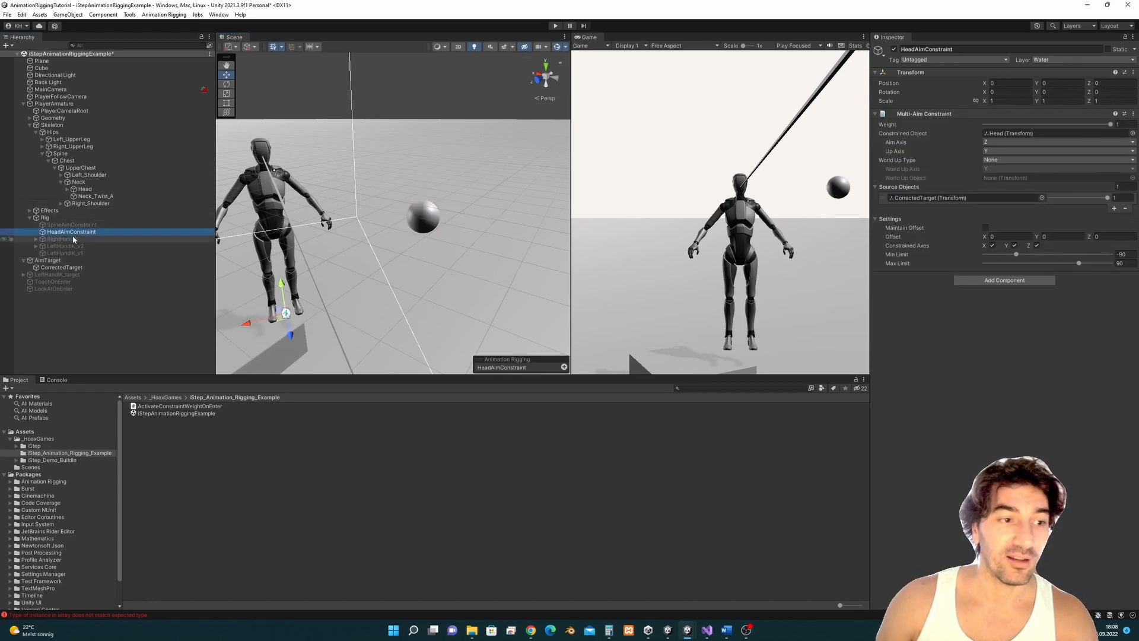
pyautogui.moveTo(51, 265); pyautogui.dragTo(926, 198)
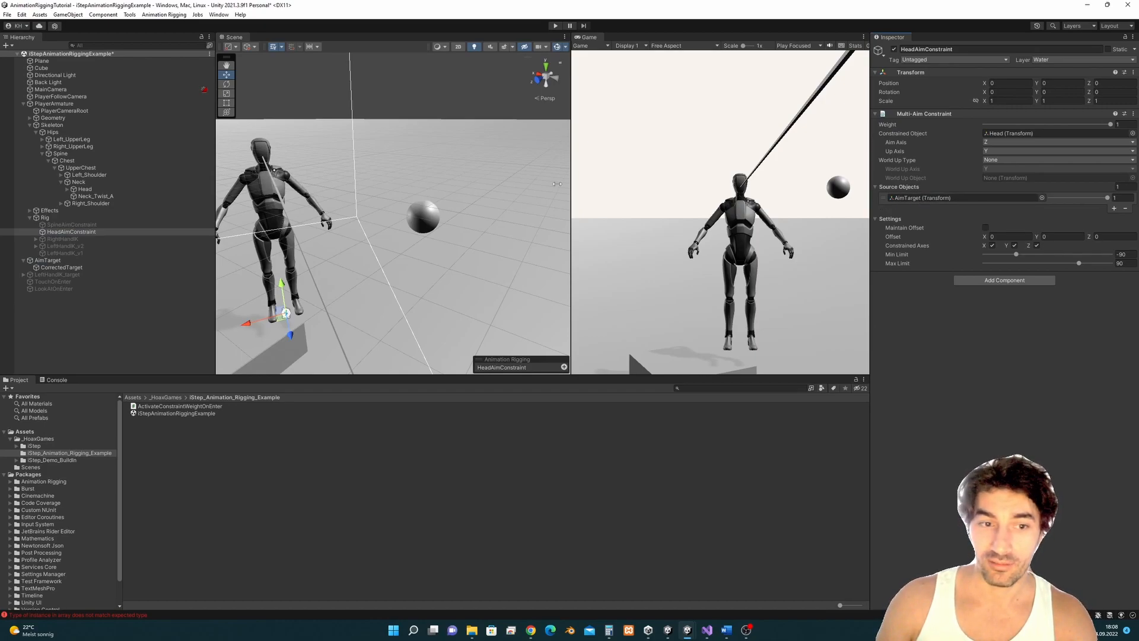
pyautogui.keyDown('alt'); pyautogui.moveTo(282, 181); pyautogui.dragTo(348, 197); pyautogui.keyUp('alt')
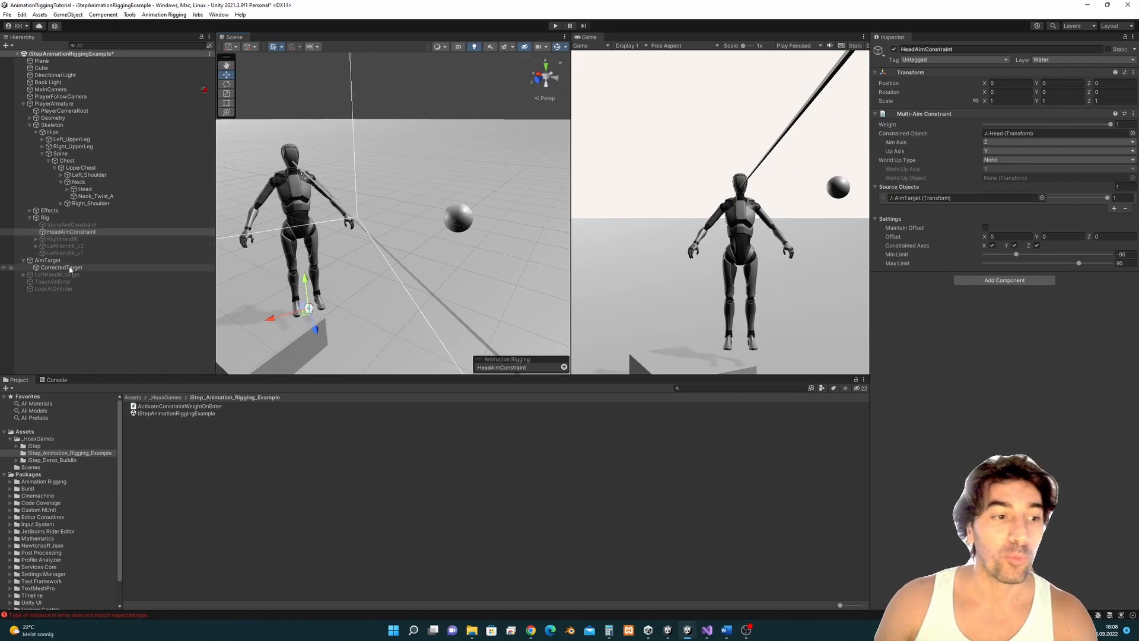
# - Restore CorrectedTarget as the HeadAimConstraint's source object and select its parent AimTarget
pyautogui.moveTo(69, 267); pyautogui.dragTo(933, 200)
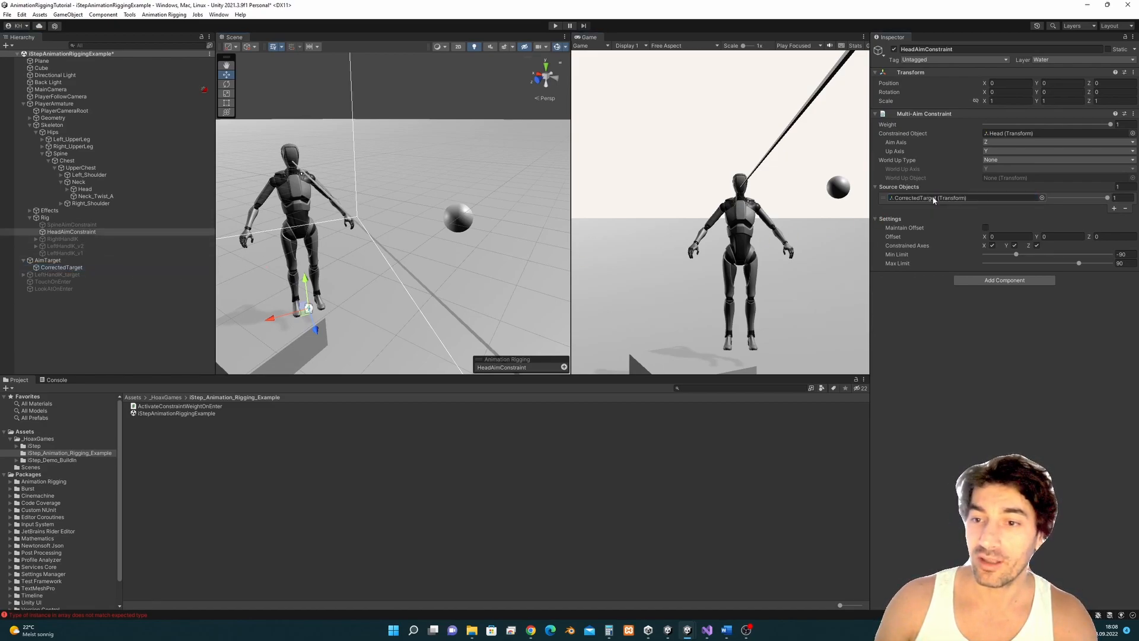
pyautogui.click(80, 267)
pyautogui.click(48, 261)
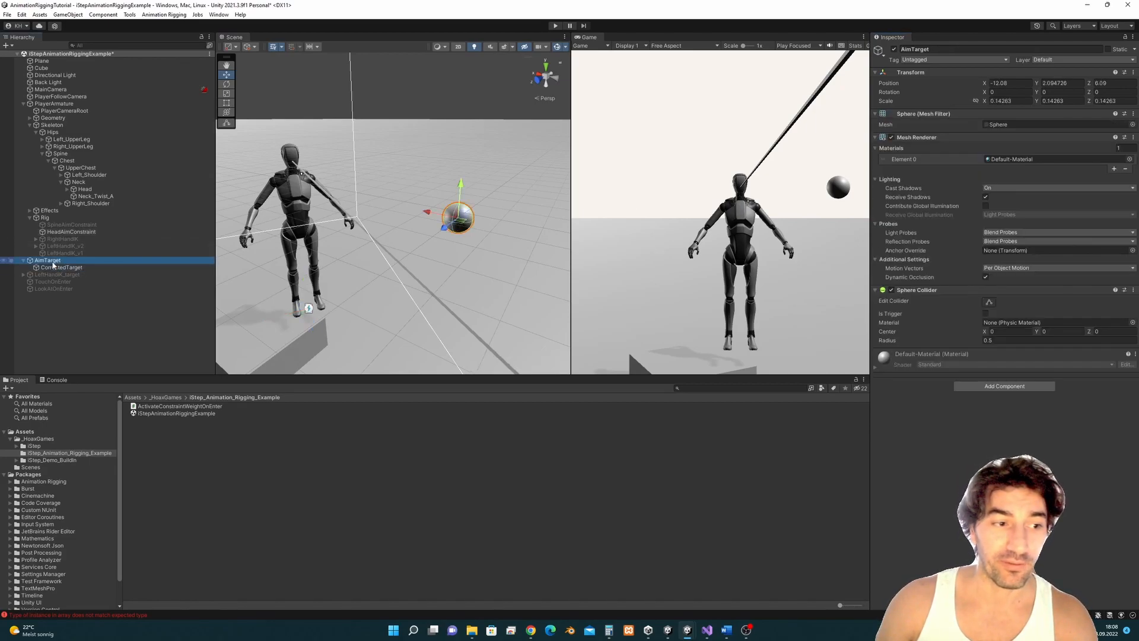
# - Compare the components of CorrectedTarget with those of its parent AimTarget
pyautogui.click(60, 268)
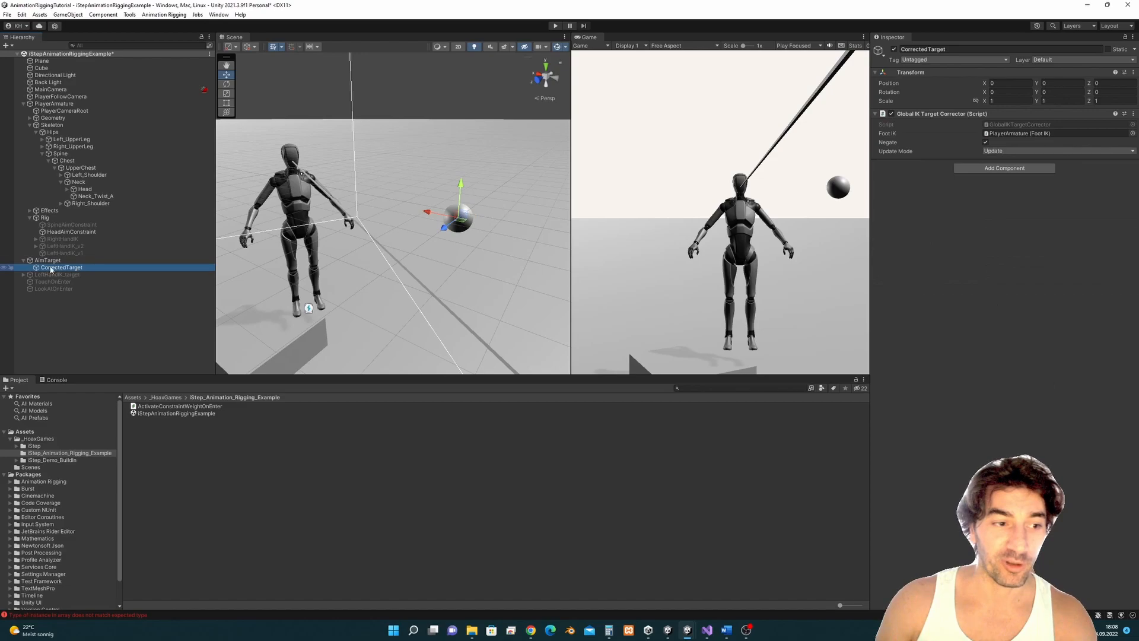
pyautogui.click(57, 262)
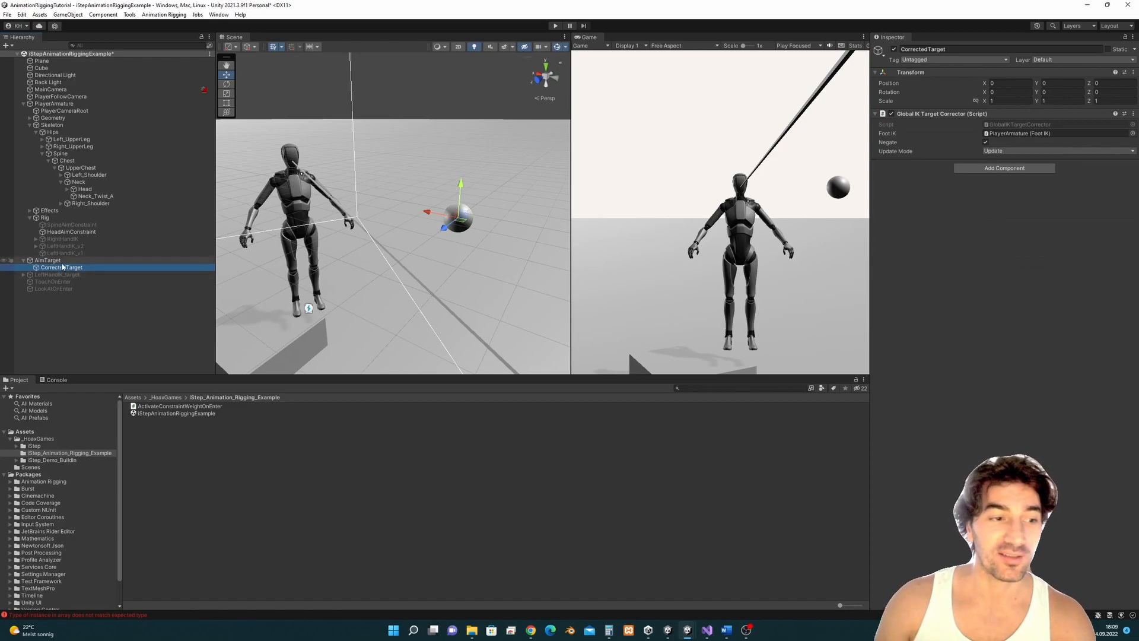
pyautogui.keyDown('alt'); pyautogui.moveTo(375, 270); pyautogui.dragTo(413, 258); pyautogui.keyUp('alt')
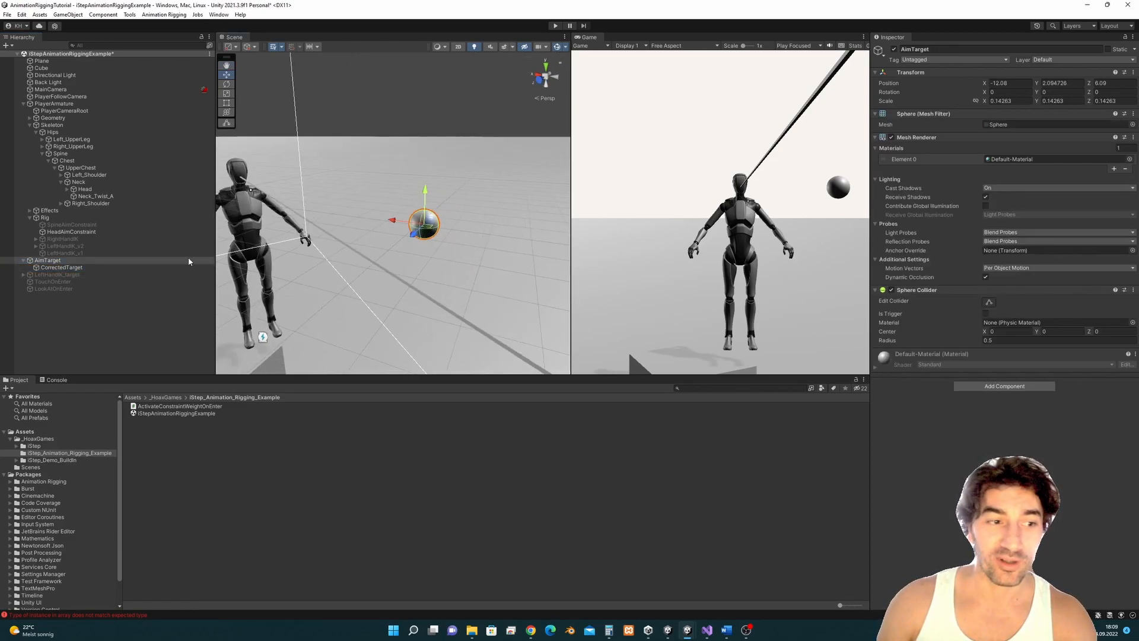
pyautogui.click(65, 268)
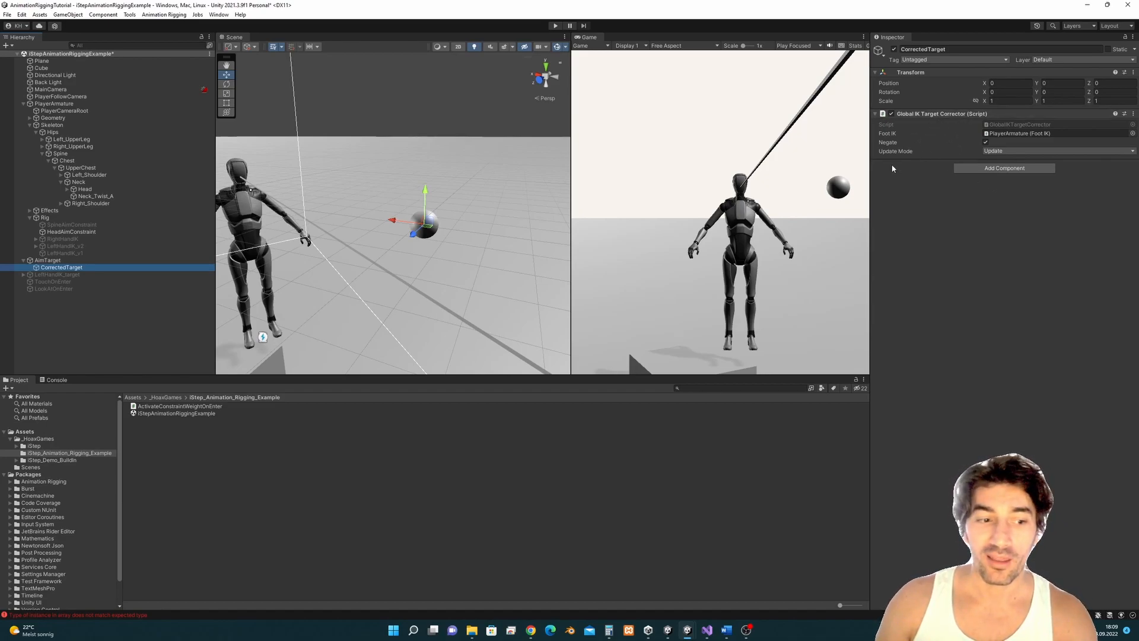
# - Locate the GlobalIKTargetCorrector script in the iStep Scripts folder and return to the CorrectedTarget object that uses it
pyautogui.click(31, 447)
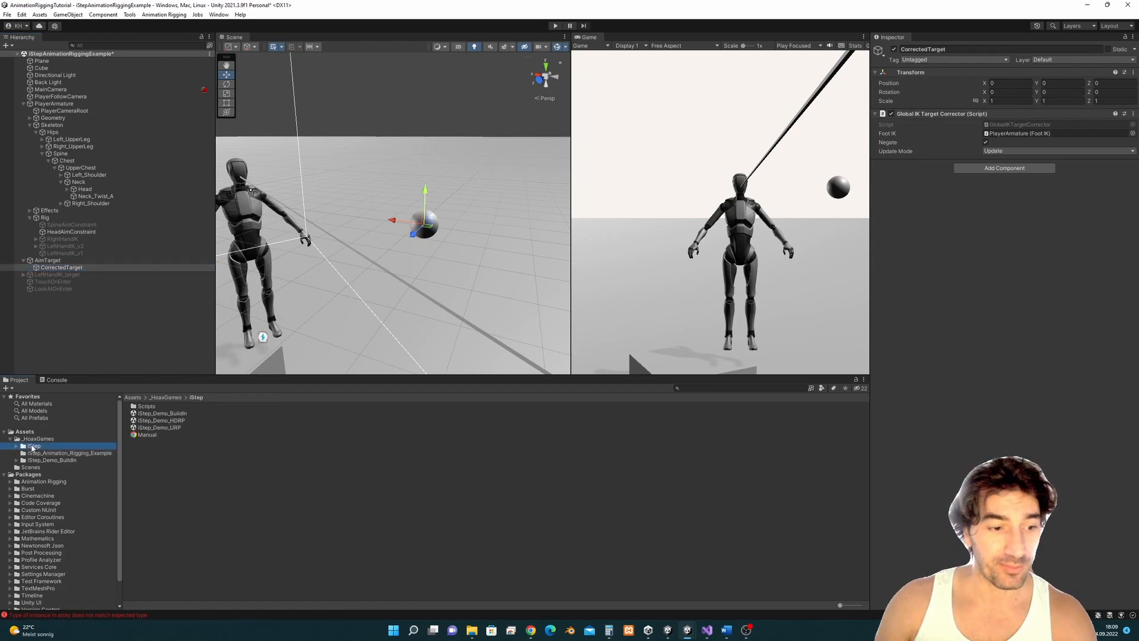
pyautogui.doubleClick(153, 407)
pyautogui.click(176, 428)
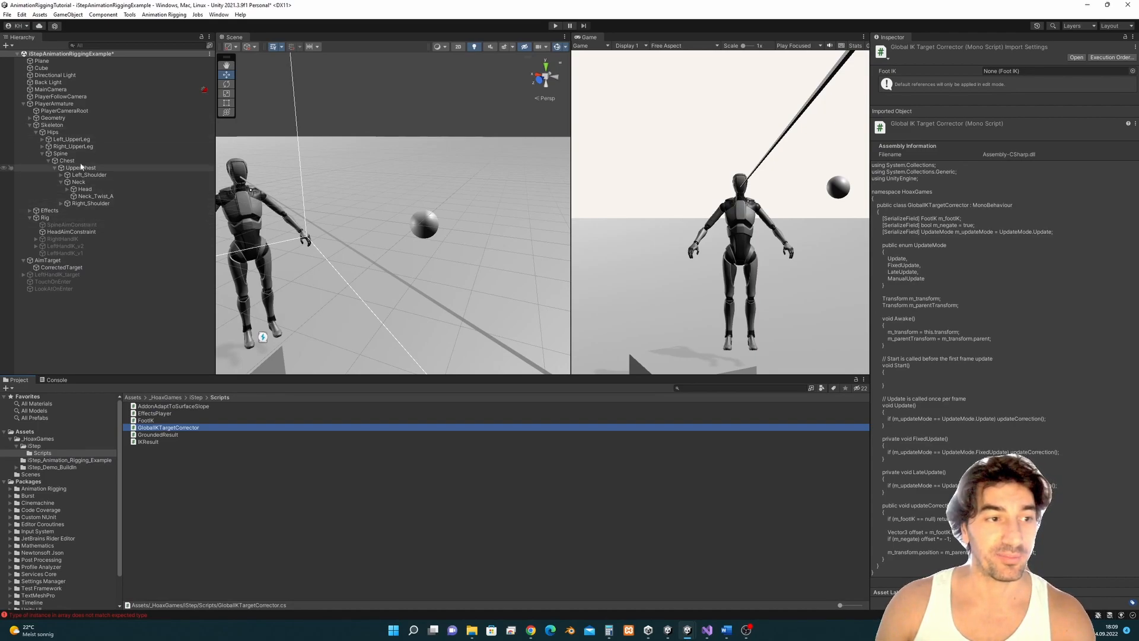
pyautogui.click(64, 267)
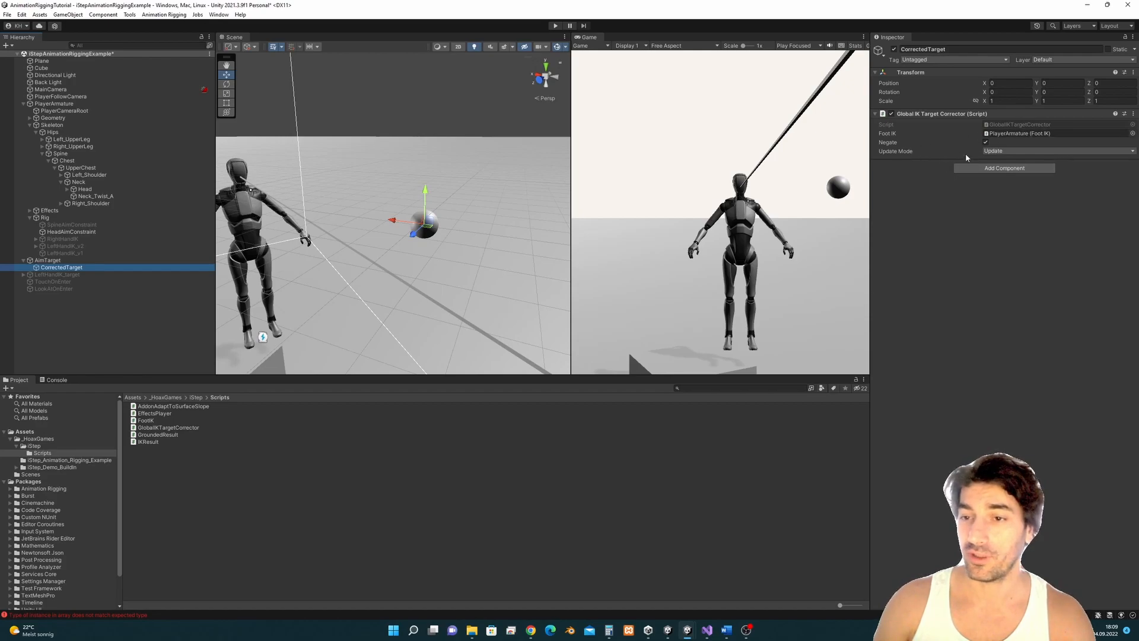
# - Assign PlayerArmature as the Foot IK reference of CorrectedTarget's Global IK Target Corrector and review its Update Mode options
pyautogui.scroll(-1, 486, 232)
pyautogui.moveTo(485, 233); pyautogui.dragTo(488, 245, button='middle')
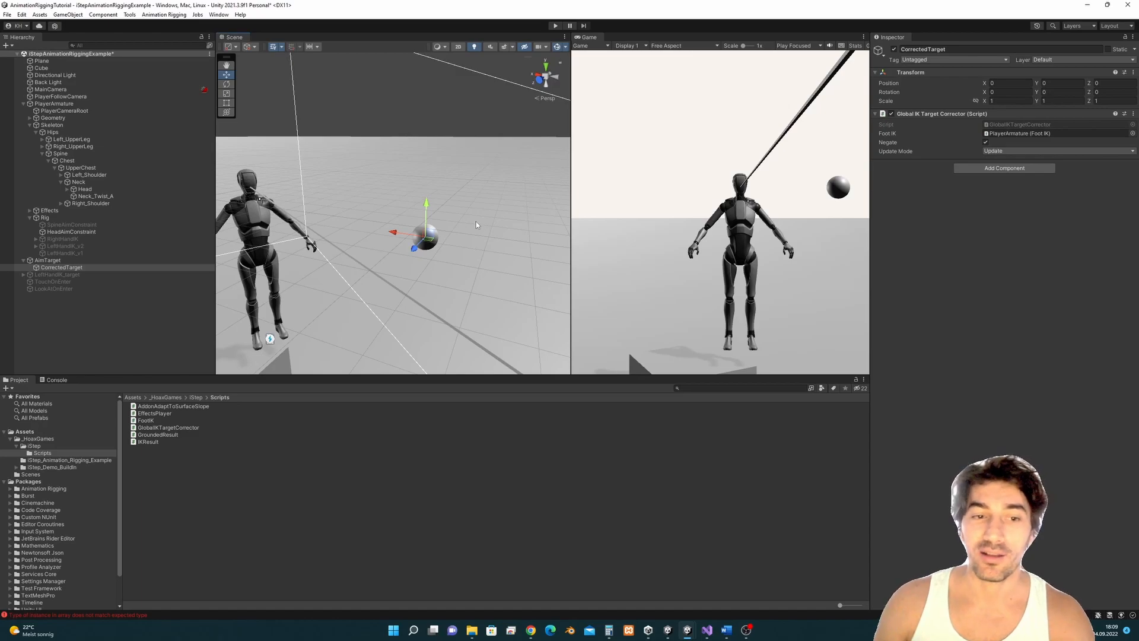
pyautogui.moveTo(477, 222); pyautogui.dragTo(489, 225, button='middle')
pyautogui.scroll(-1, 478, 226)
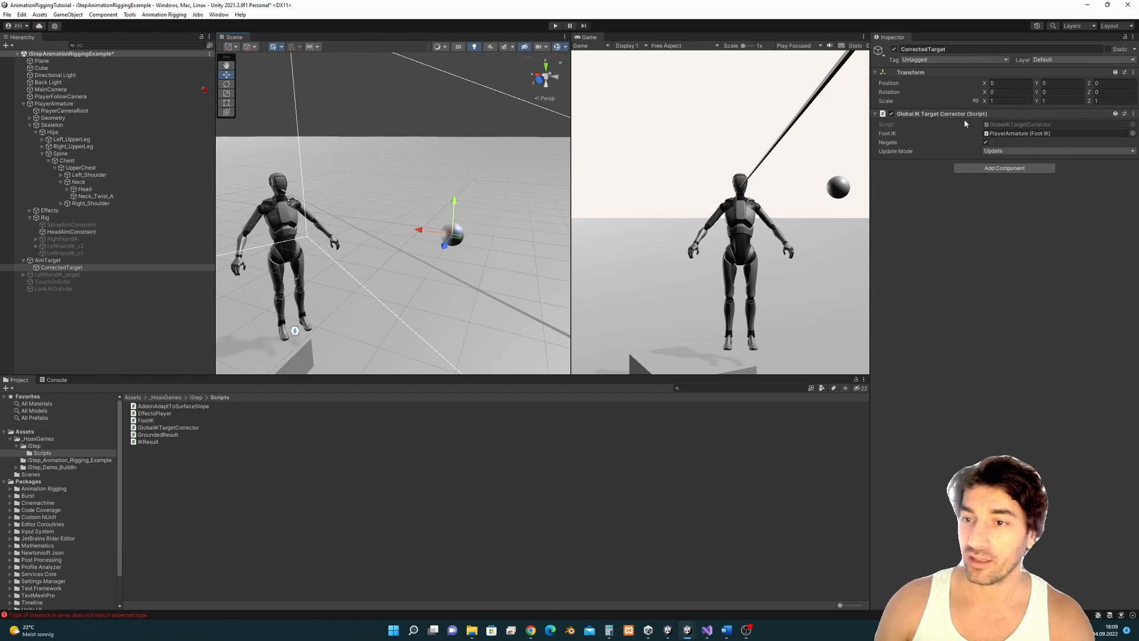
pyautogui.click(1006, 134)
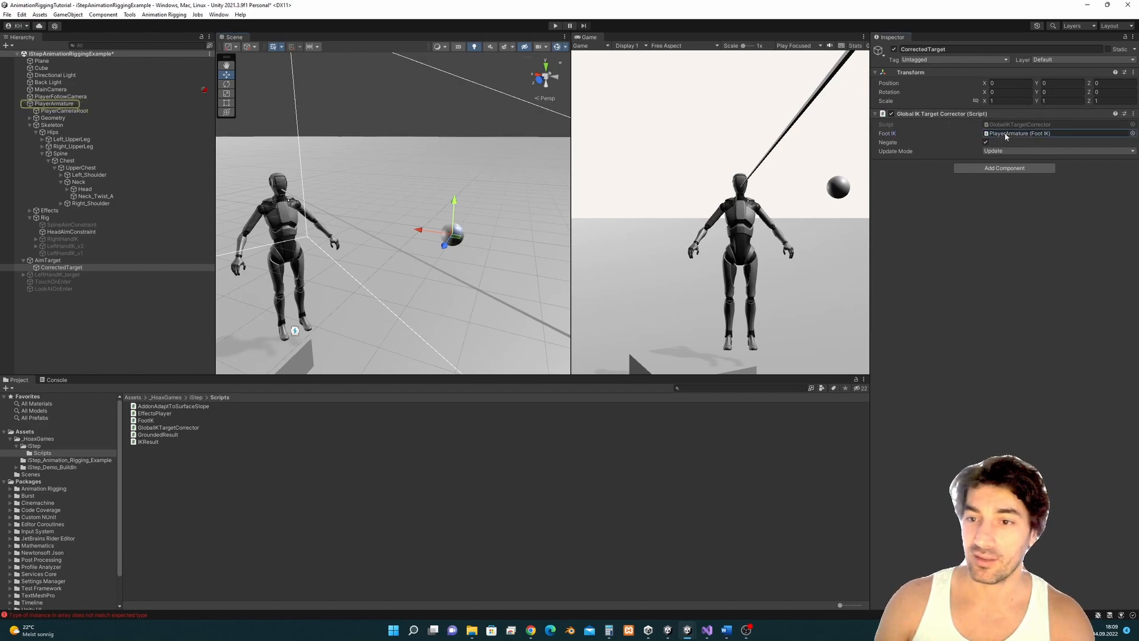
pyautogui.moveTo(79, 106); pyautogui.dragTo(1007, 136)
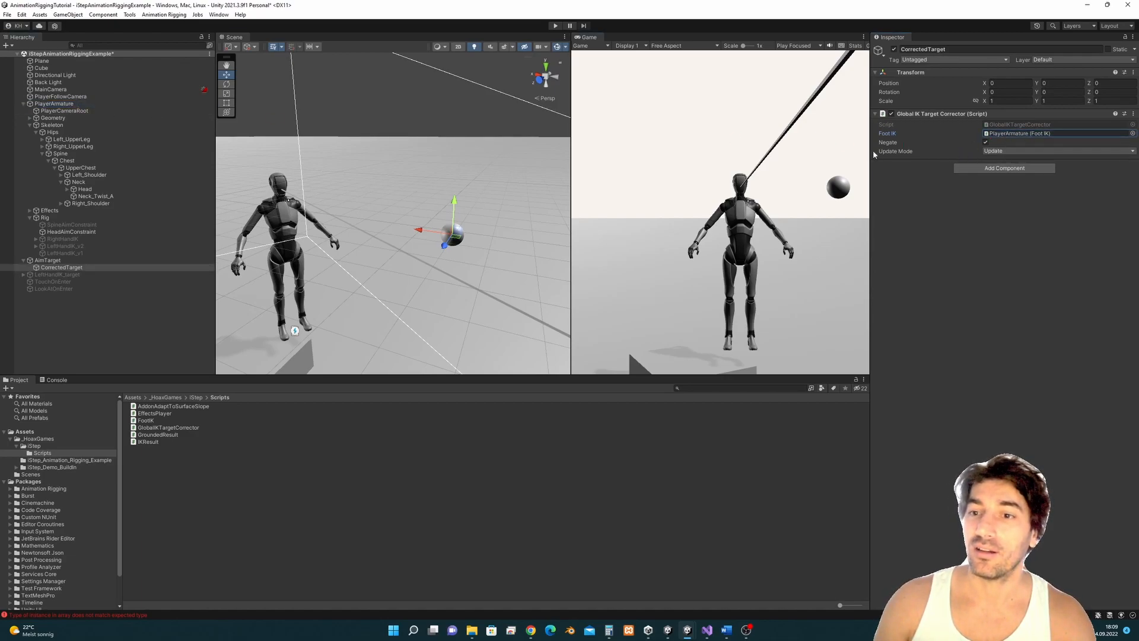
pyautogui.click(1016, 153)
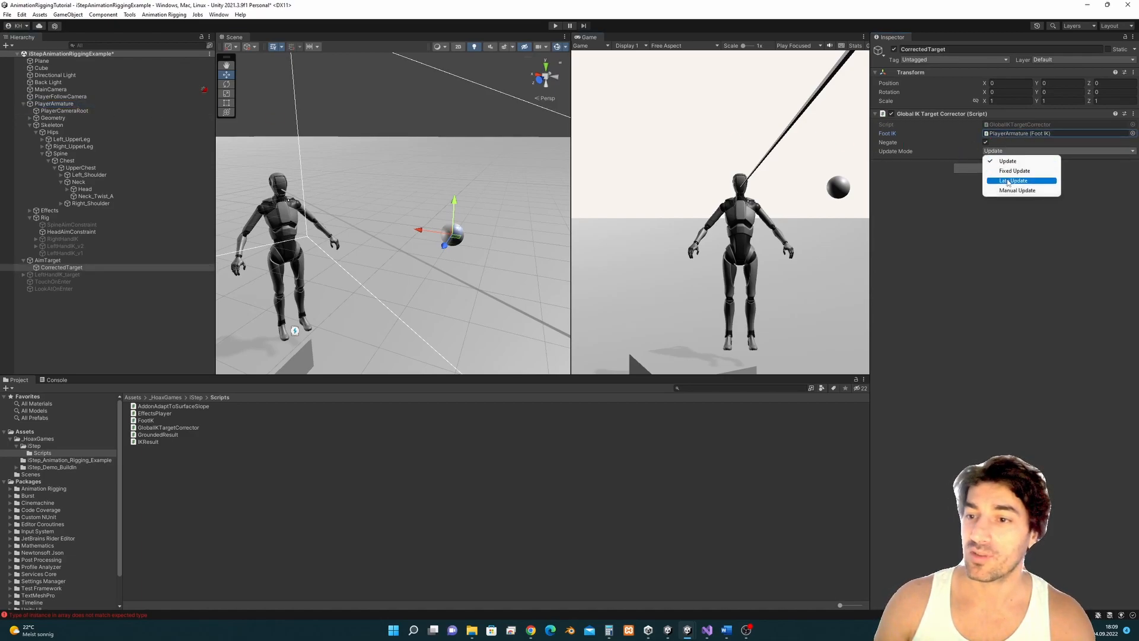
pyautogui.click(986, 248)
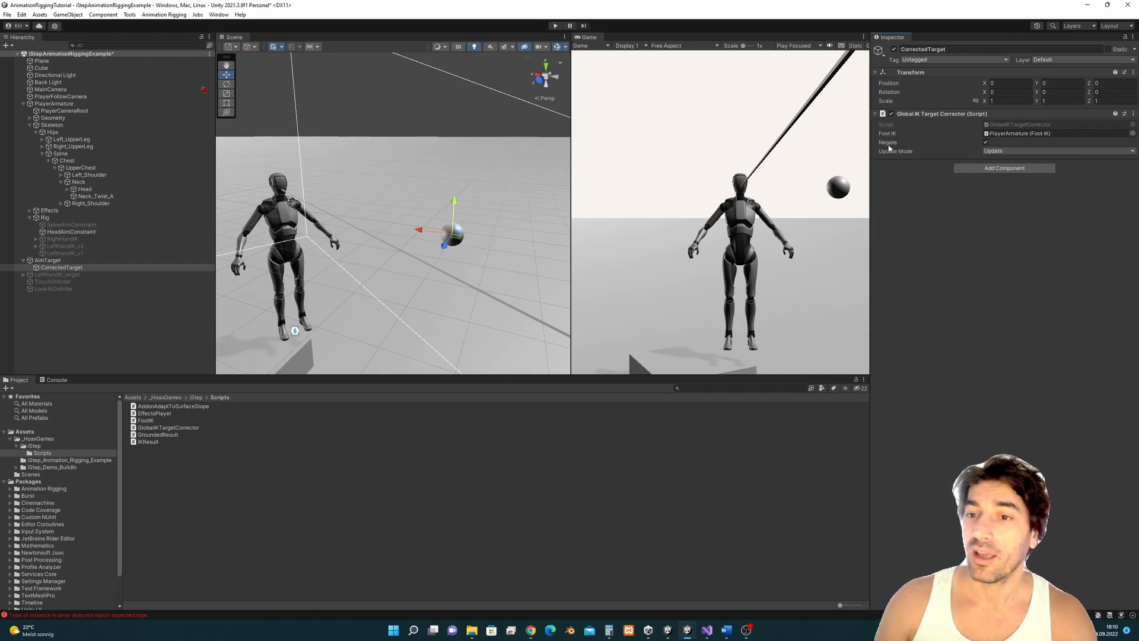
# - View the character and target sphere from the side in the Scene view and check AimTarget against CorrectedTarget
pyautogui.keyDown('alt'); pyautogui.moveTo(340, 321); pyautogui.dragTo(424, 284); pyautogui.keyUp('alt')
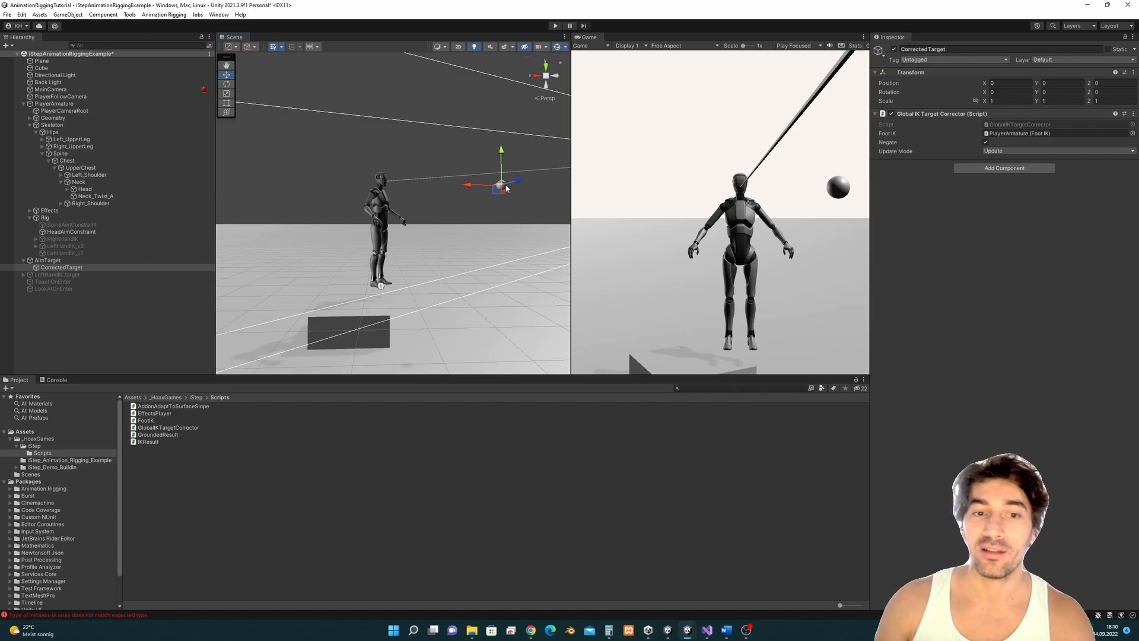
pyautogui.moveTo(501, 212); pyautogui.dragTo(467, 222, button='middle')
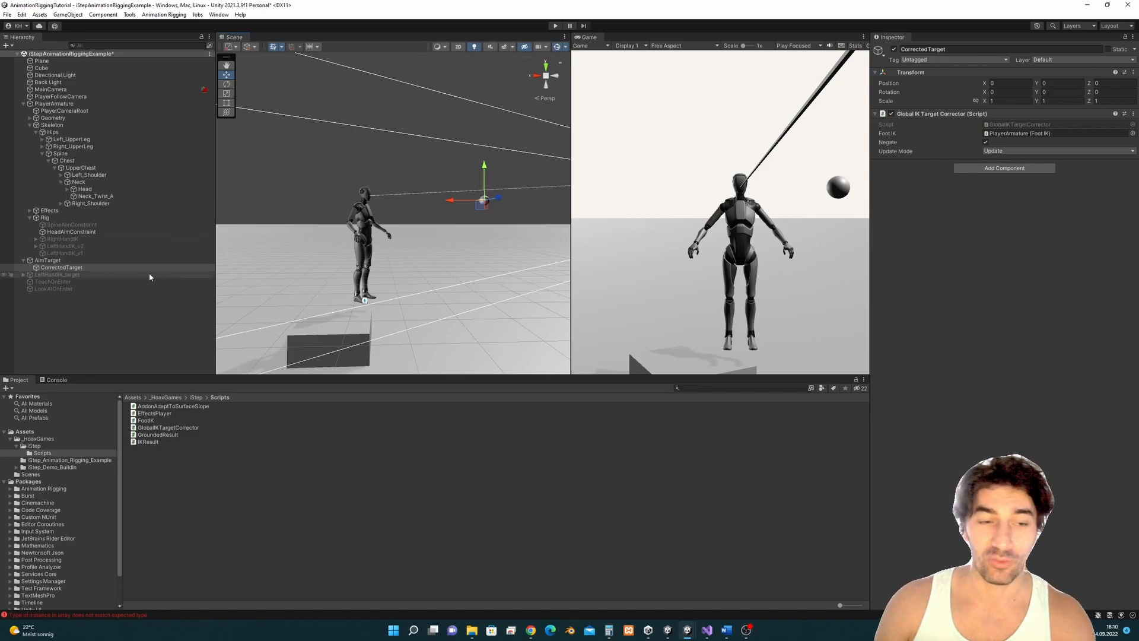
pyautogui.click(53, 260)
pyautogui.click(60, 268)
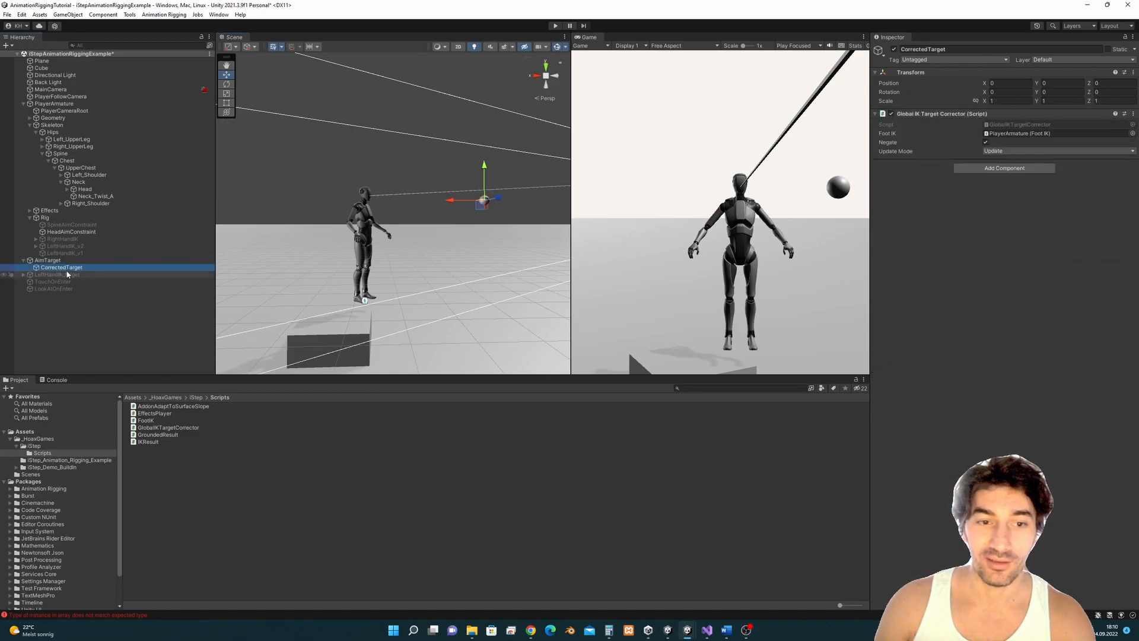
# - Enter Play mode and examine CorrectedTarget's position relative to the AimTarget sphere and the character in the Scene view
pyautogui.click(556, 26)
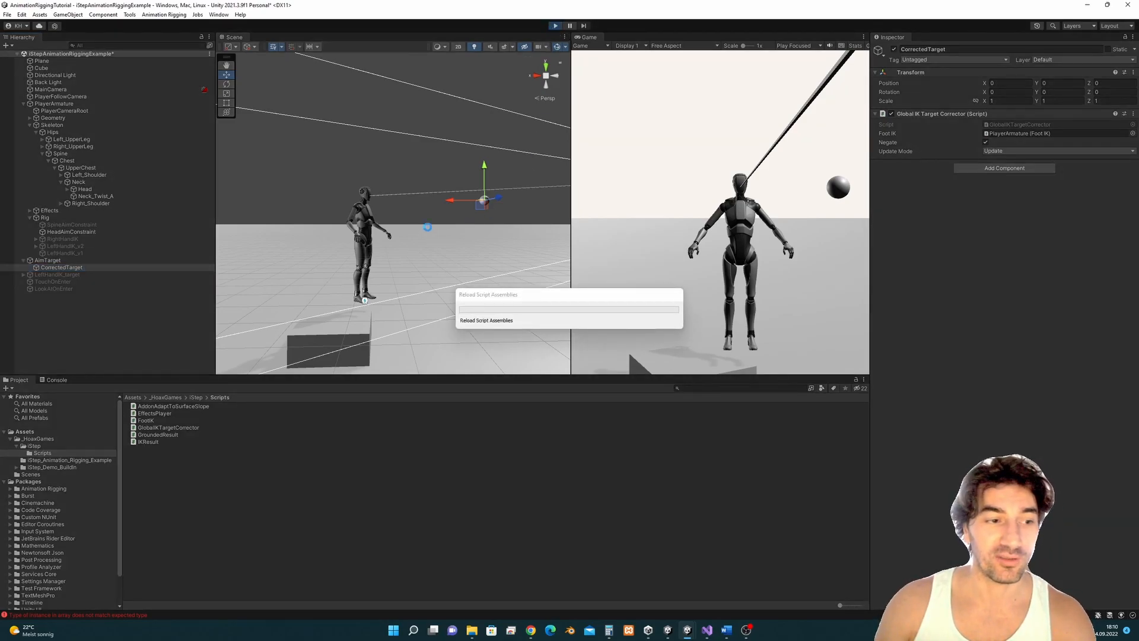
pyautogui.click(149, 261)
pyautogui.press('f')
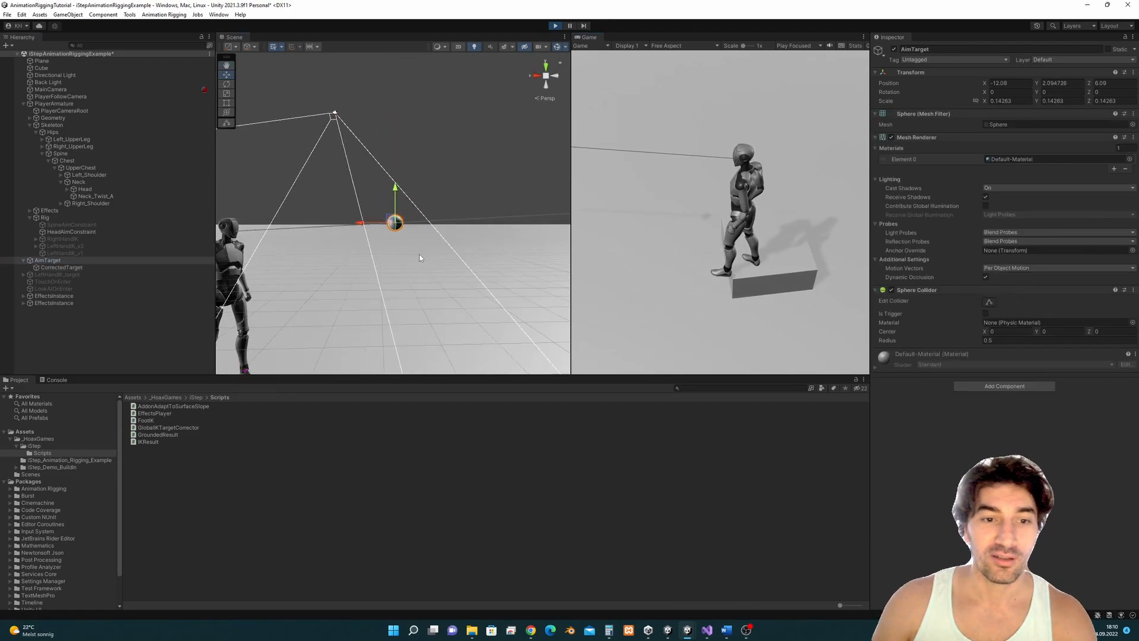
pyautogui.moveTo(416, 260)
pyautogui.keyDown('alt'); pyautogui.mouseDown()
pyautogui.moveTo(393, 269)
pyautogui.moveTo(428, 246)
pyautogui.mouseUp(); pyautogui.keyUp('alt')
pyautogui.scroll(4, 418, 254)
pyautogui.click(73, 268)
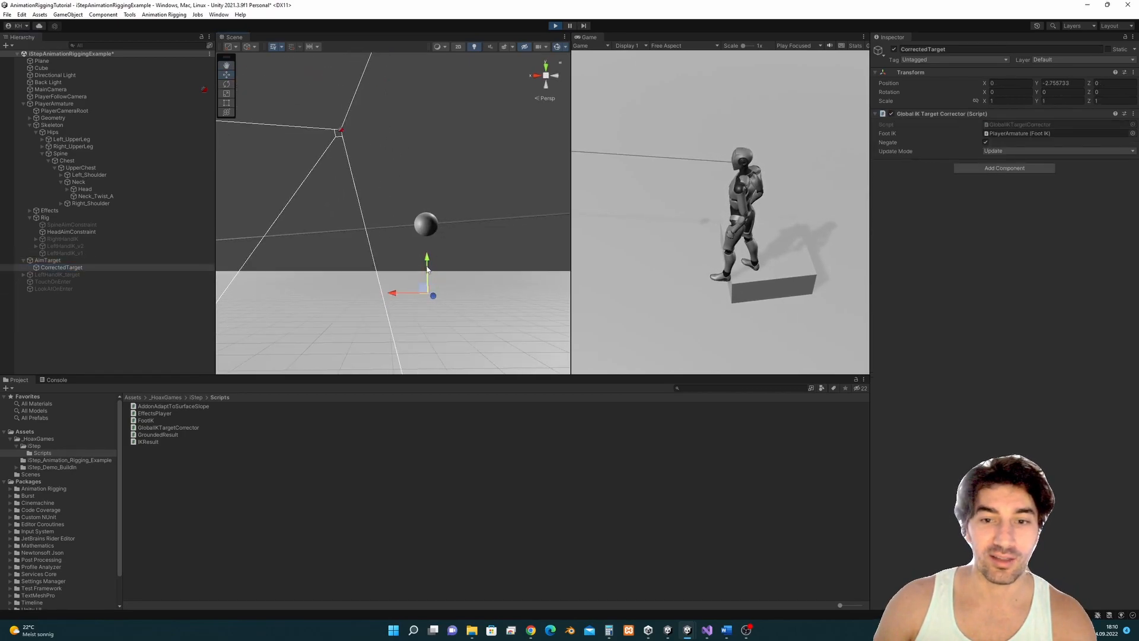
pyautogui.moveTo(417, 279); pyautogui.dragTo(480, 229, button='middle')
pyautogui.scroll(-6, 457, 250)
pyautogui.keyDown('alt'); pyautogui.moveTo(481, 229); pyautogui.dragTo(437, 221); pyautogui.keyUp('alt')
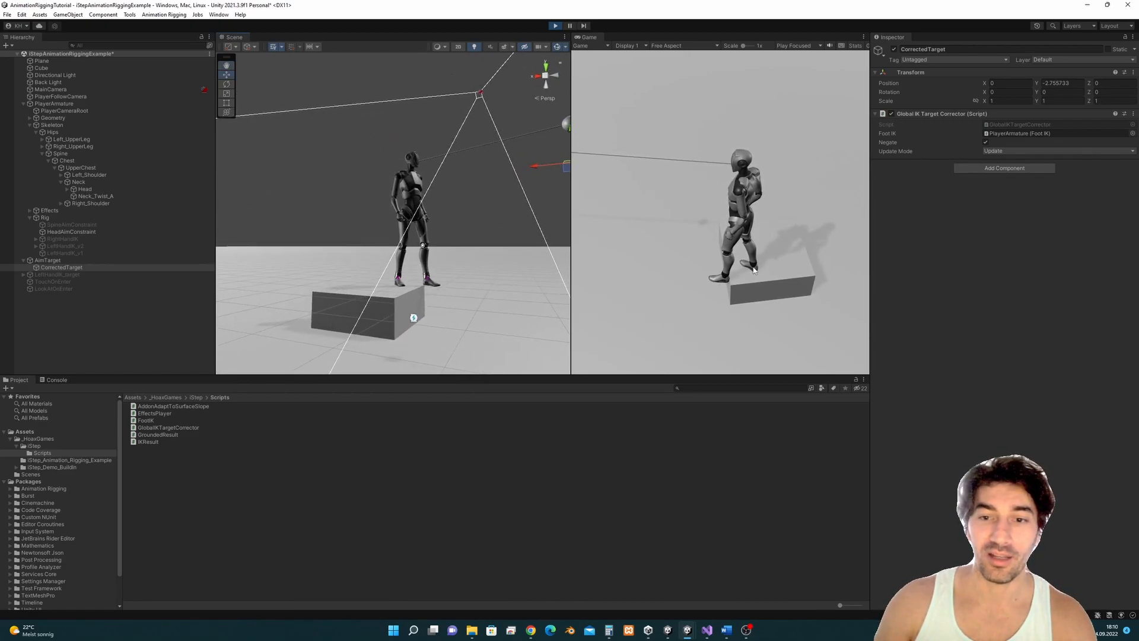
# - Walk the character off and back onto the cube to observe how CorrectedTarget's height adjusts
pyautogui.press('w')
pyautogui.press('a')
pyautogui.press('d')
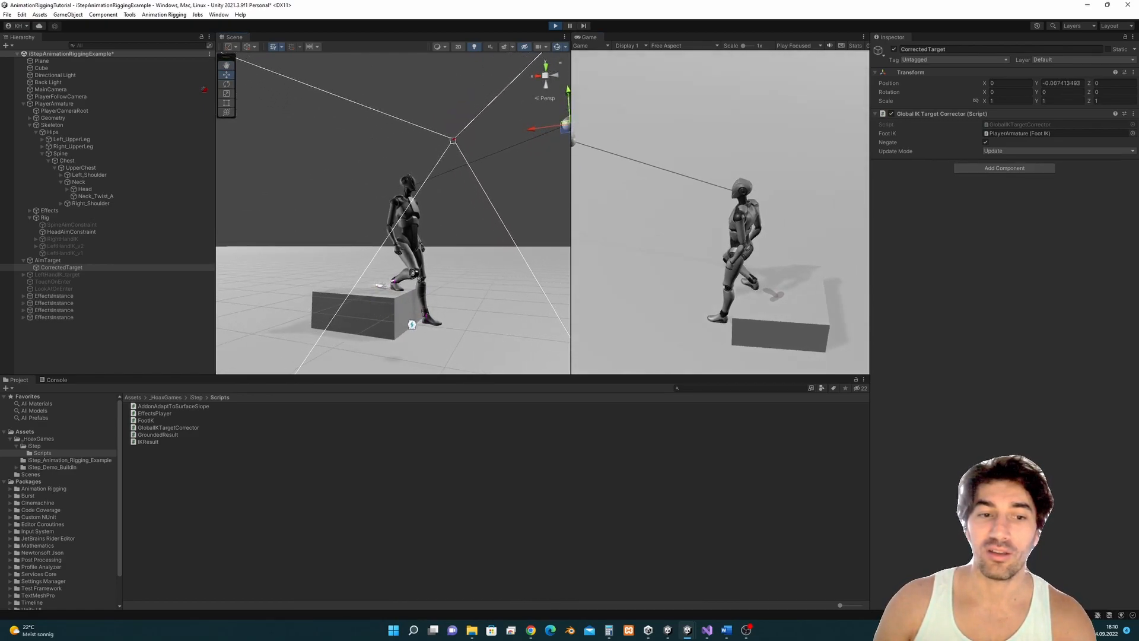
pyautogui.press('w')
pyautogui.press('s')
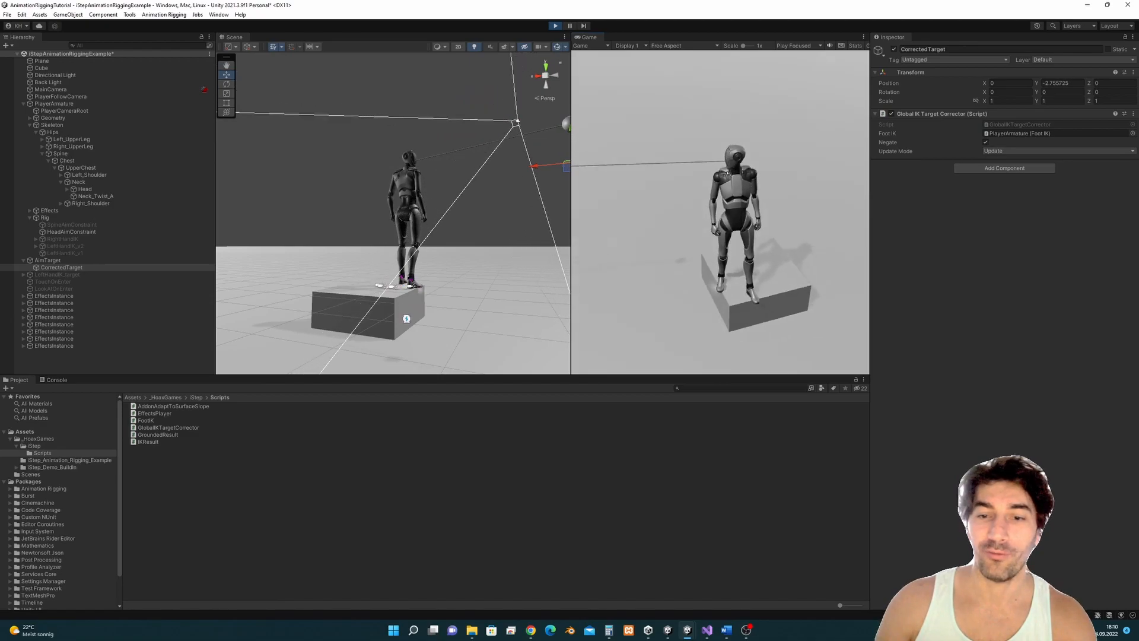
pyautogui.press('d')
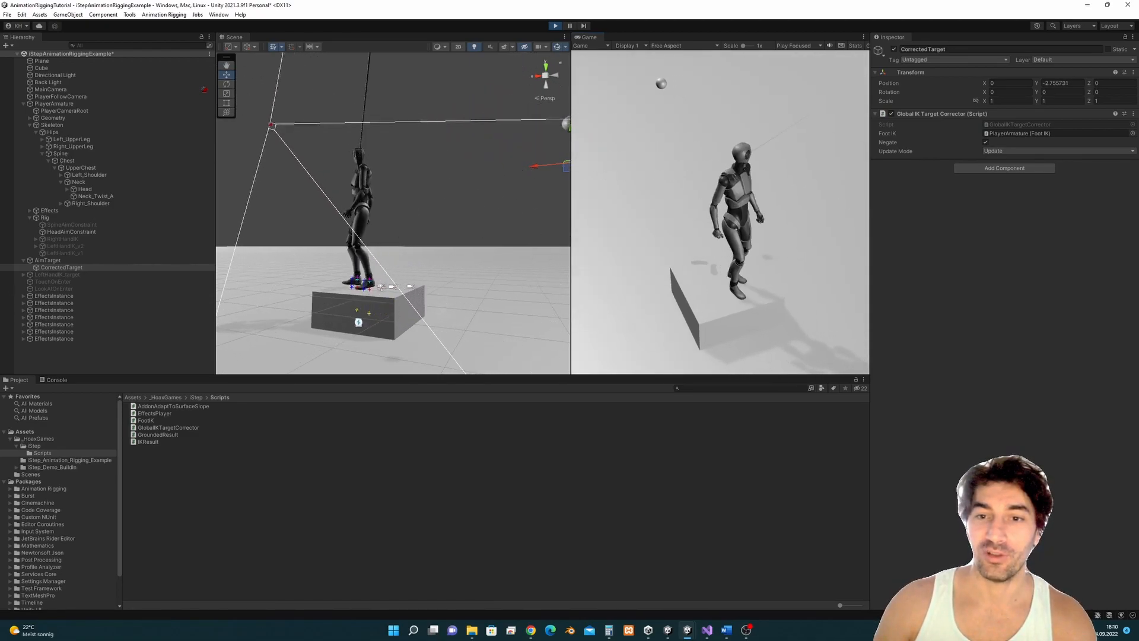
pyautogui.press('w')
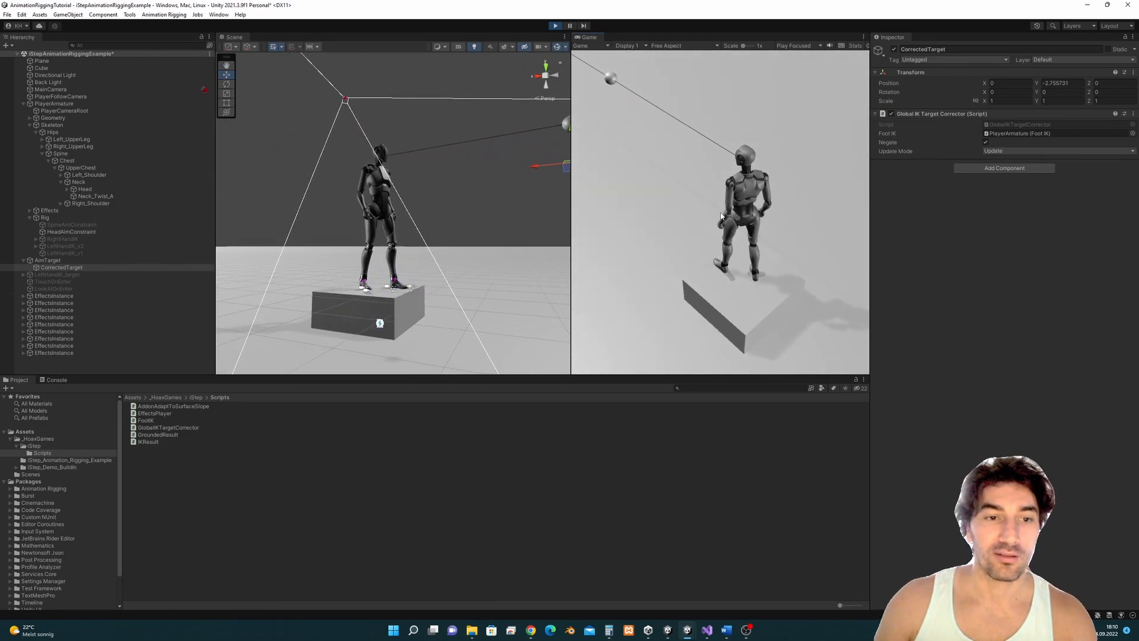
# - Inspect PlayerArmature standing on the cube, then frame CorrectedTarget together with the character in the Scene view
pyautogui.click(364, 220)
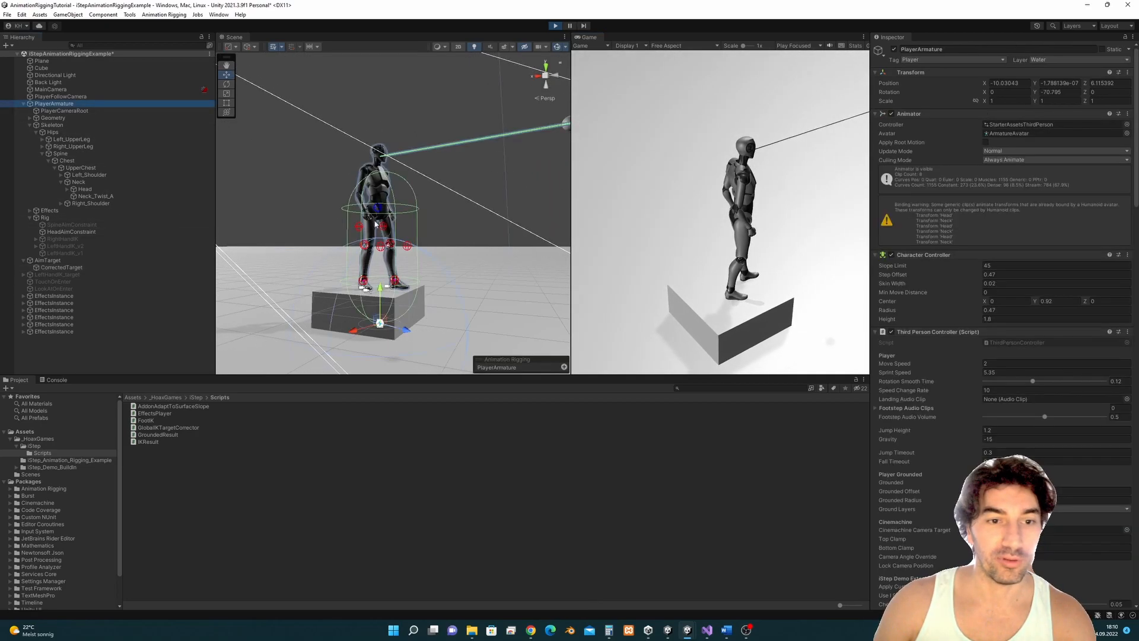
pyautogui.keyDown('alt'); pyautogui.moveTo(363, 220); pyautogui.dragTo(399, 225); pyautogui.keyUp('alt')
pyautogui.scroll(-3, 399, 226)
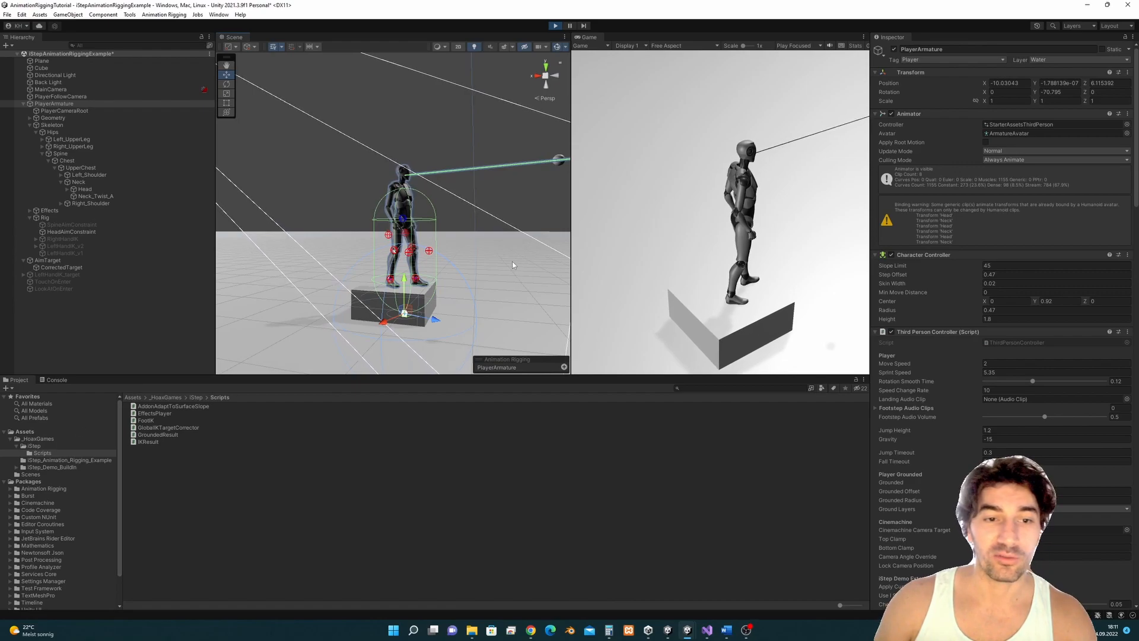
pyautogui.keyDown('alt'); pyautogui.moveTo(495, 227); pyautogui.dragTo(463, 278); pyautogui.keyUp('alt')
pyautogui.click(61, 267)
pyautogui.keyDown('alt'); pyautogui.moveTo(537, 191); pyautogui.dragTo(492, 213); pyautogui.keyUp('alt')
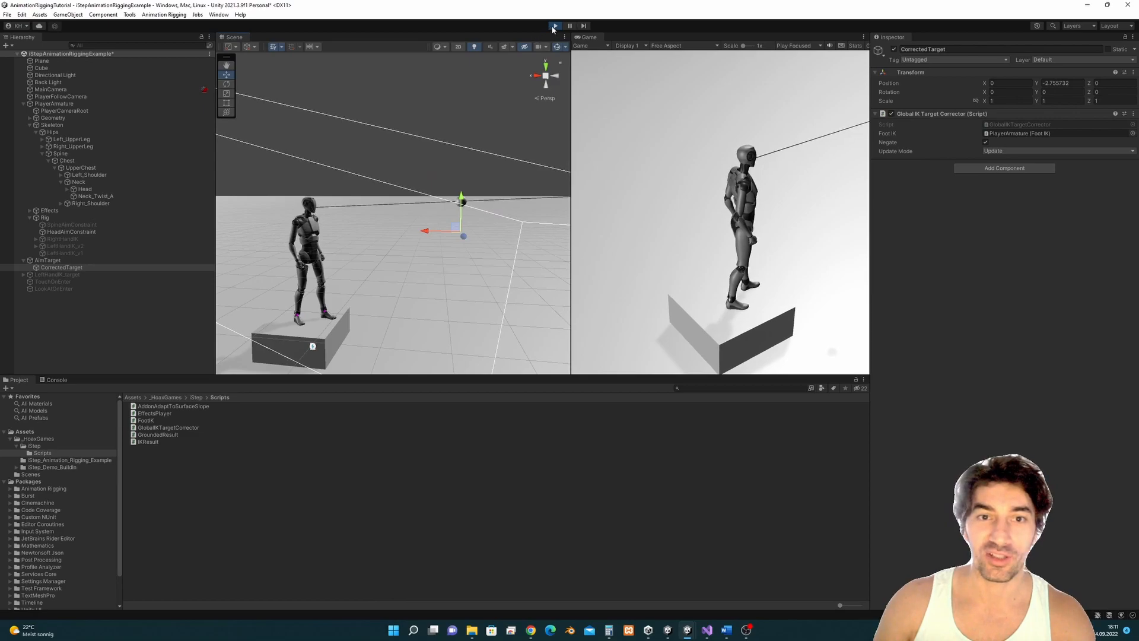
# - Walk the character from the cube down to the ground and turn it around to check its gaze at the sphere
pyautogui.click(734, 195)
pyautogui.press('d')
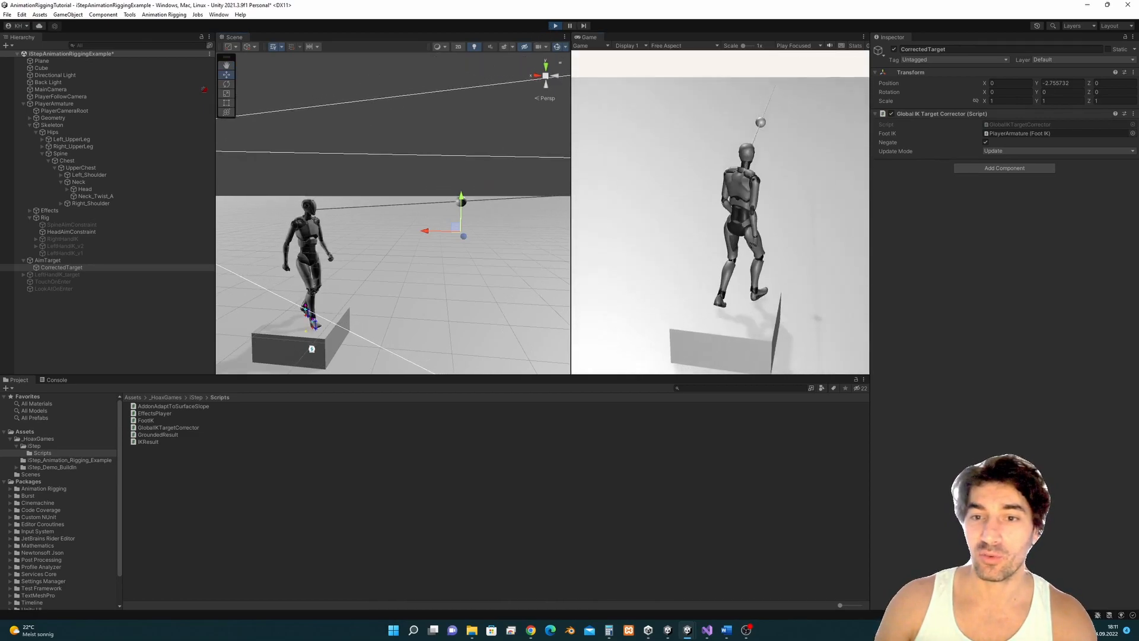
pyautogui.press('a')
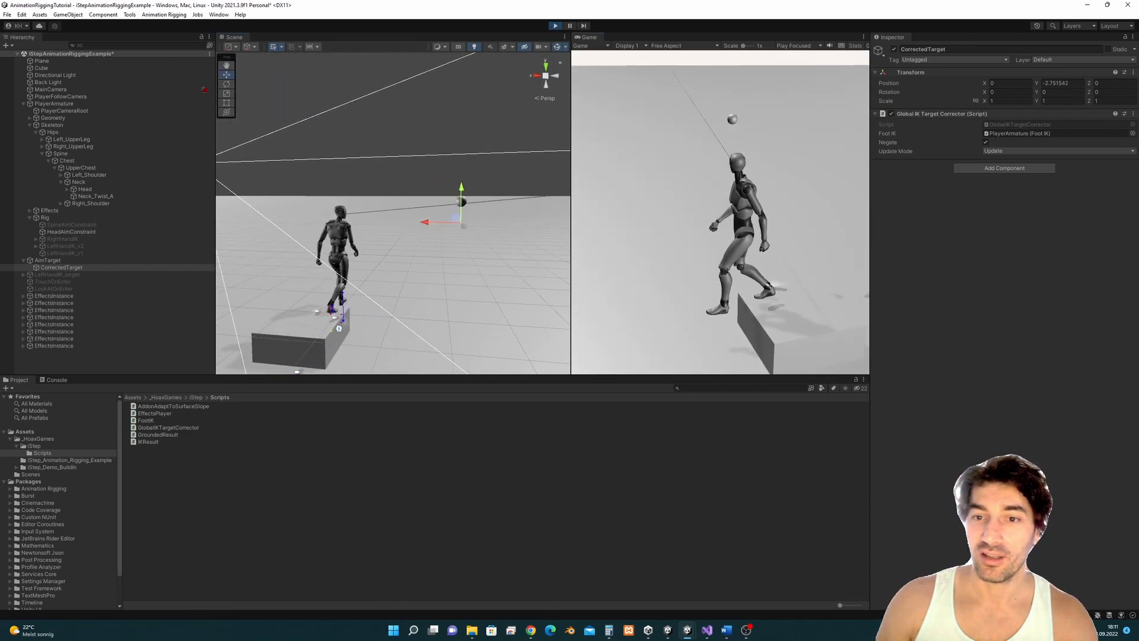
pyautogui.press('d')
pyautogui.press('w')
pyautogui.press('s')
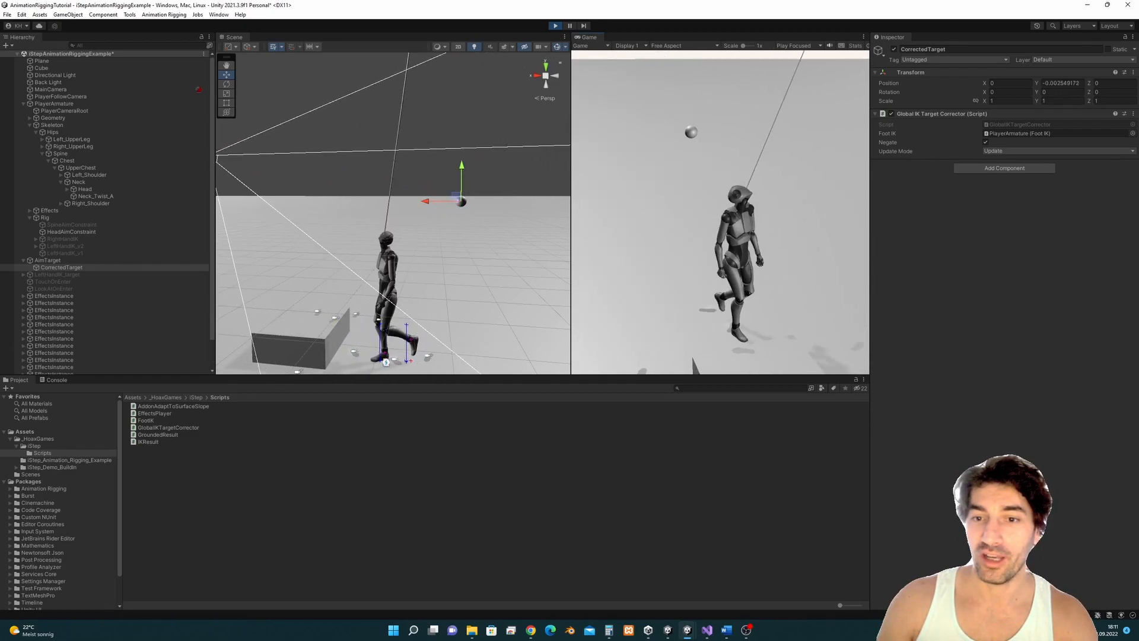
pyautogui.press('w')
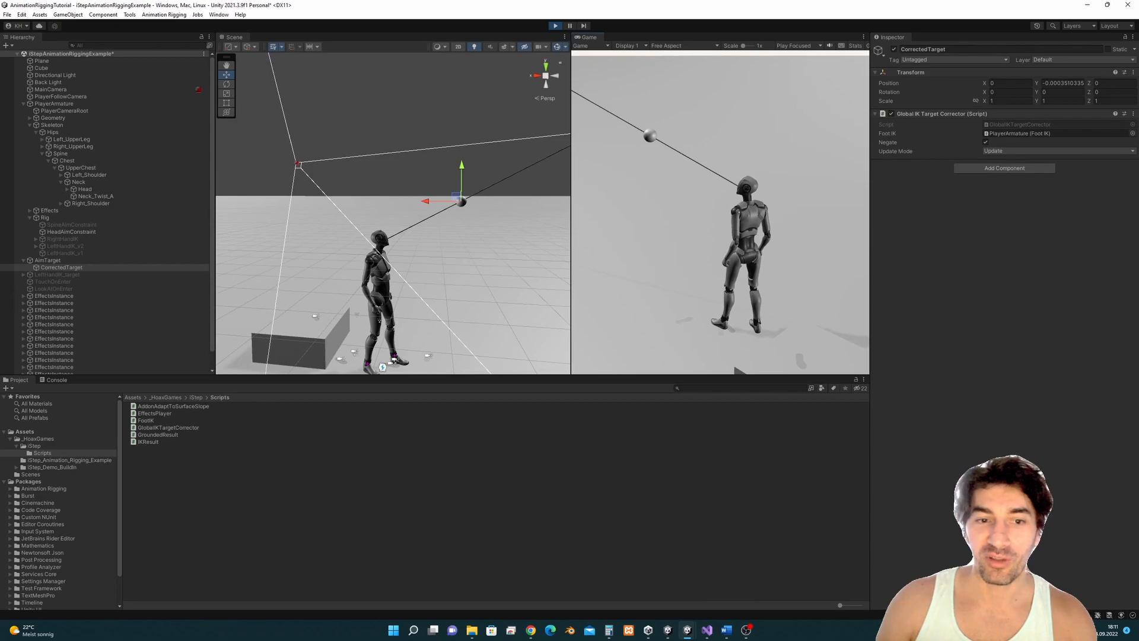
# - Select the head's Laser object, examine from close up how it lines up with the sphere, and exit Play mode
pyautogui.click(426, 221)
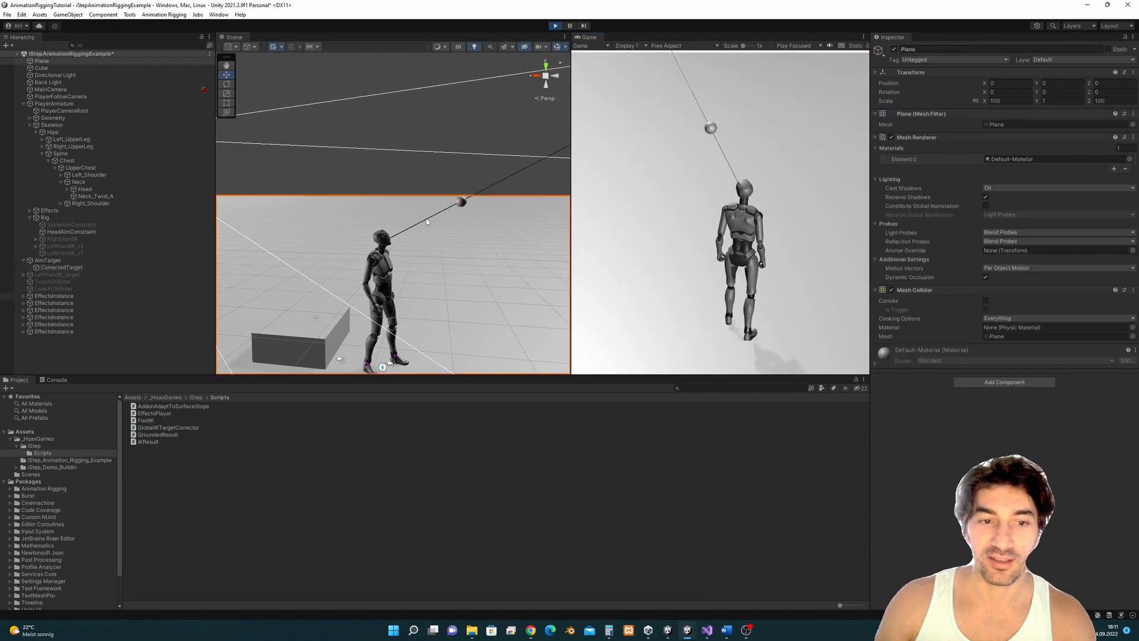
pyautogui.click(426, 220)
pyautogui.scroll(3, 439, 220)
pyautogui.moveTo(450, 221); pyautogui.dragTo(368, 238, button='middle')
pyautogui.keyDown('alt'); pyautogui.moveTo(380, 241); pyautogui.dragTo(421, 232); pyautogui.keyUp('alt')
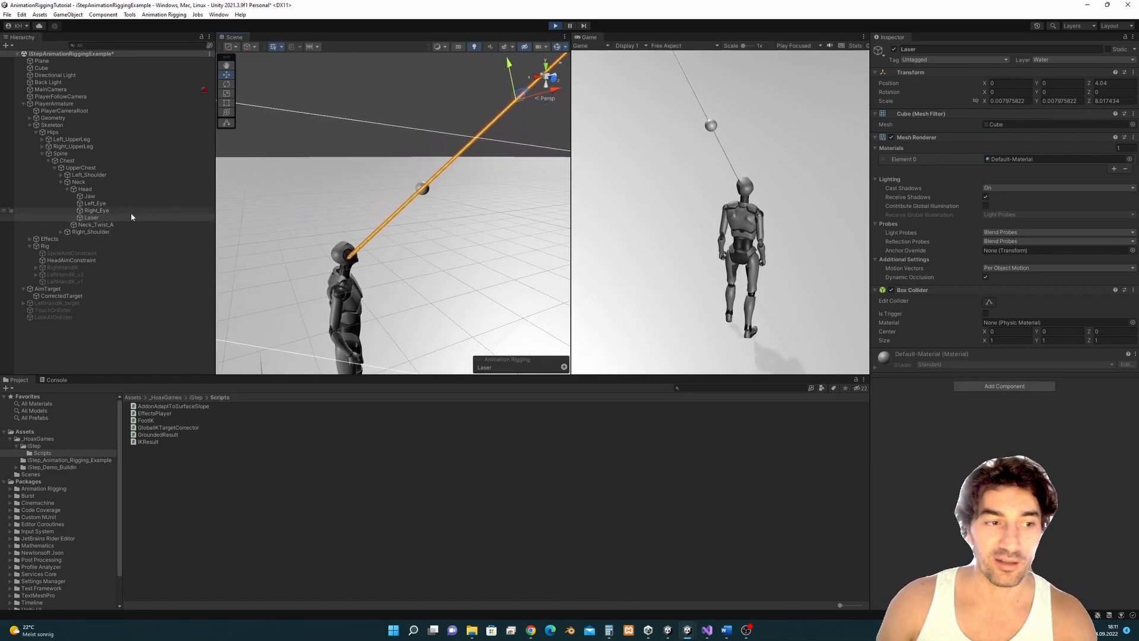
pyautogui.keyDown('alt'); pyautogui.moveTo(368, 221); pyautogui.dragTo(529, 206); pyautogui.keyUp('alt')
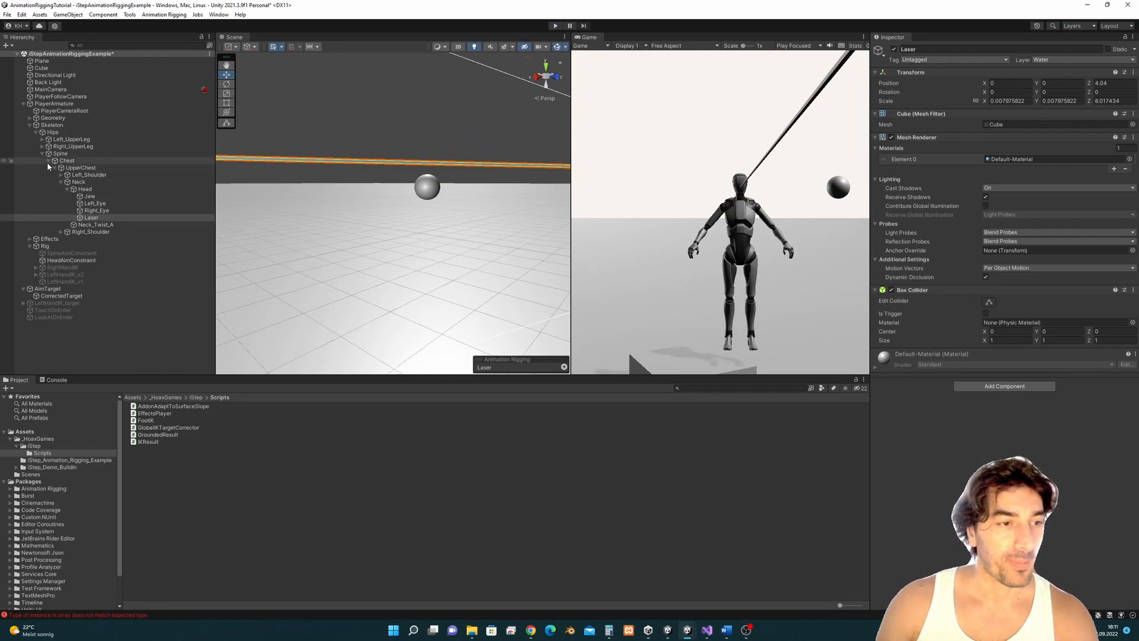
# - Activate SpineAimConstraint and compare its Multi-Aim Constraint settings and constrained object with those of HeadAimConstraint
pyautogui.click(72, 254)
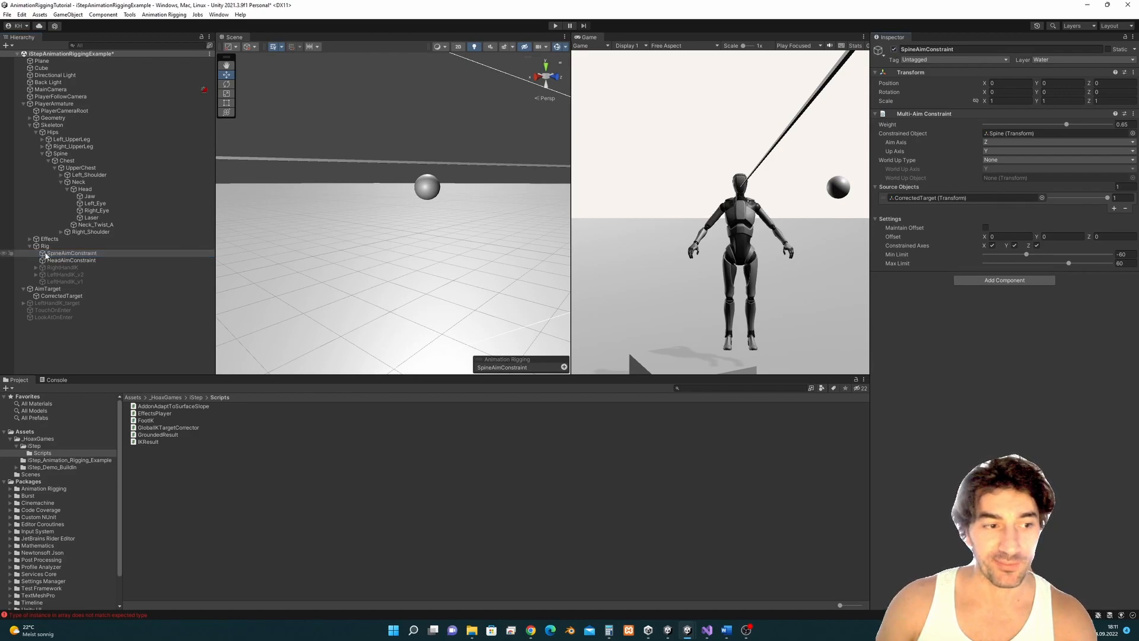
pyautogui.click(72, 260)
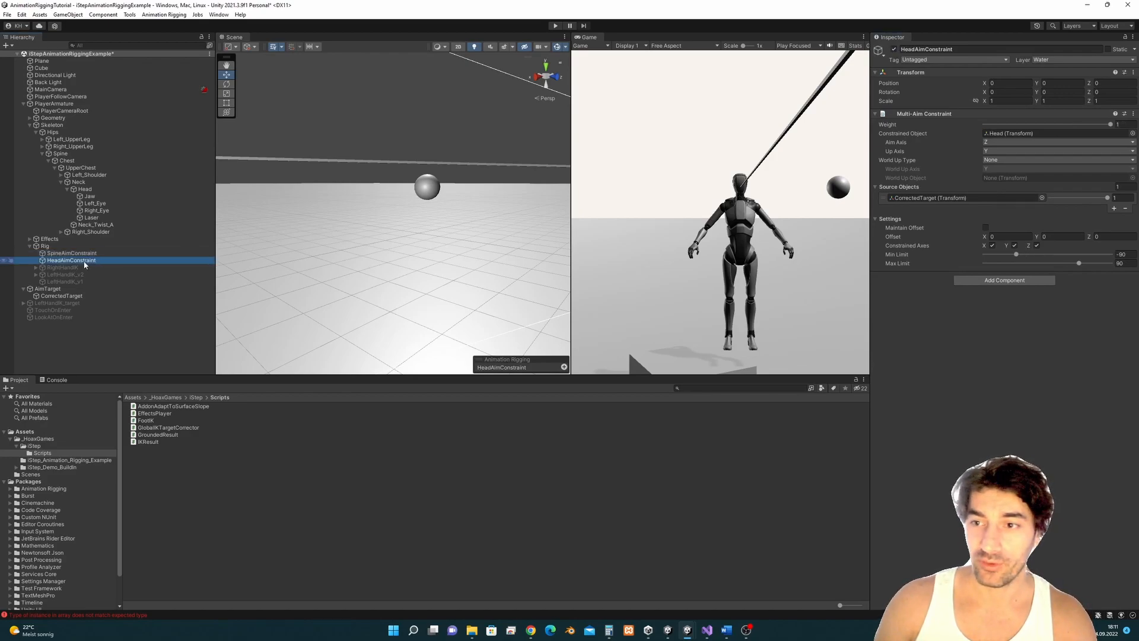
pyautogui.click(80, 255)
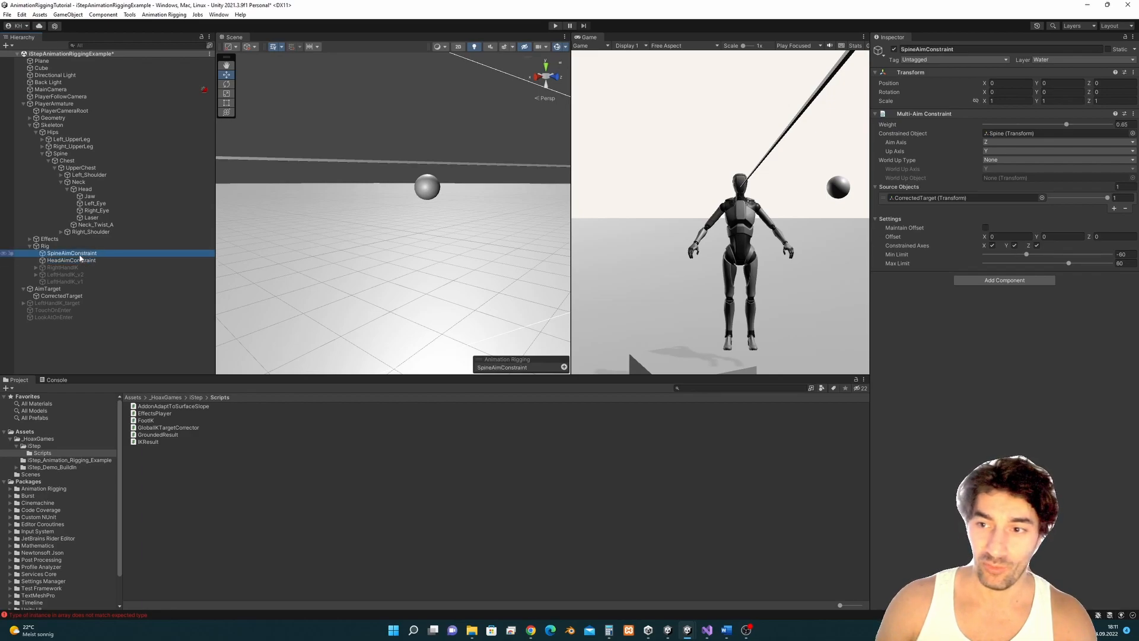
pyautogui.click(999, 134)
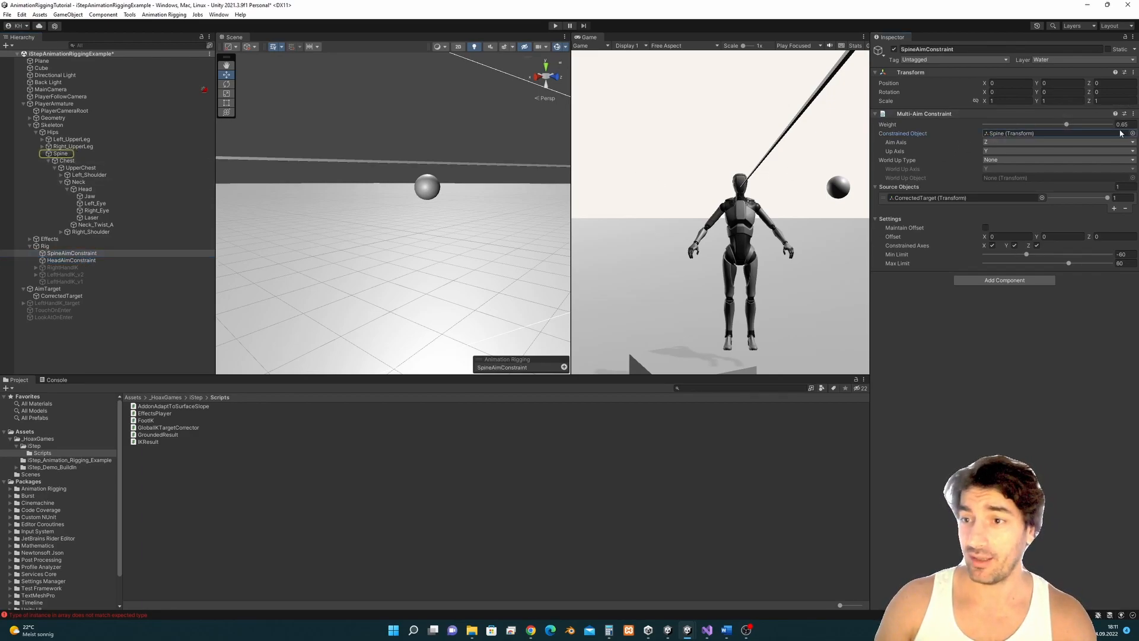
pyautogui.click(75, 262)
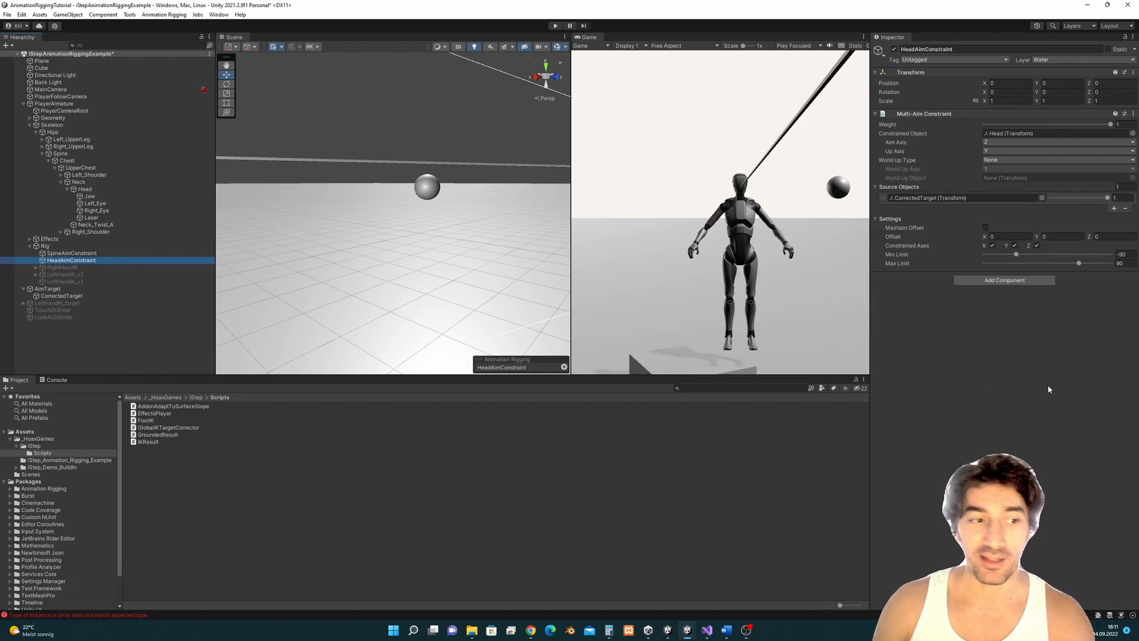
pyautogui.press('Up')
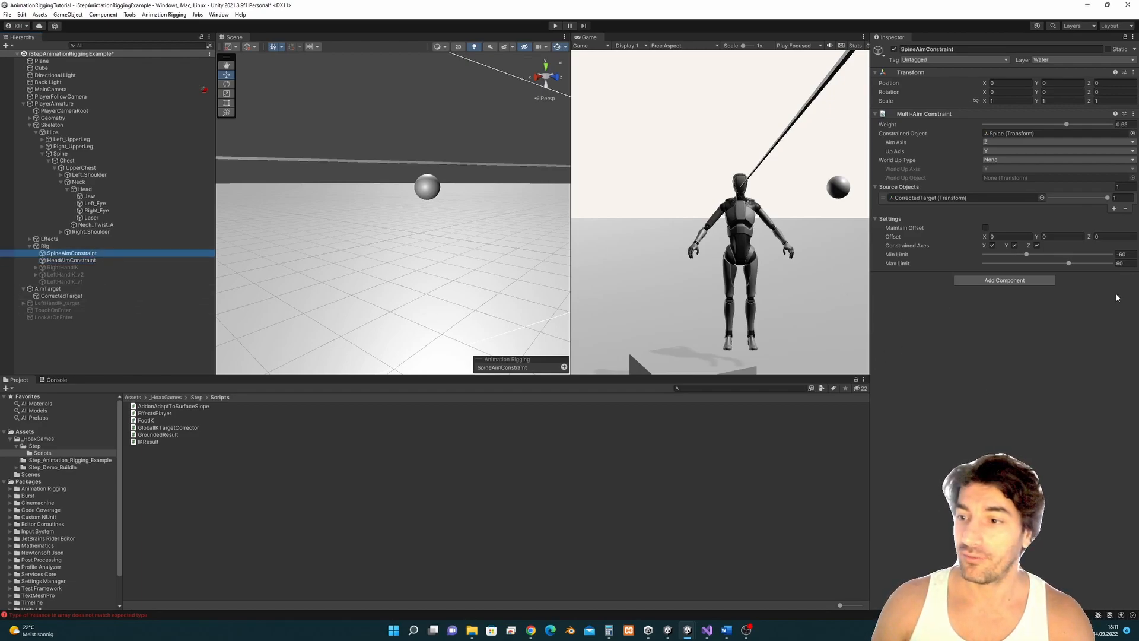
# - Test the spine and head aiming in Play mode by walking the character on and around the cube, and exit Play mode
pyautogui.click(556, 26)
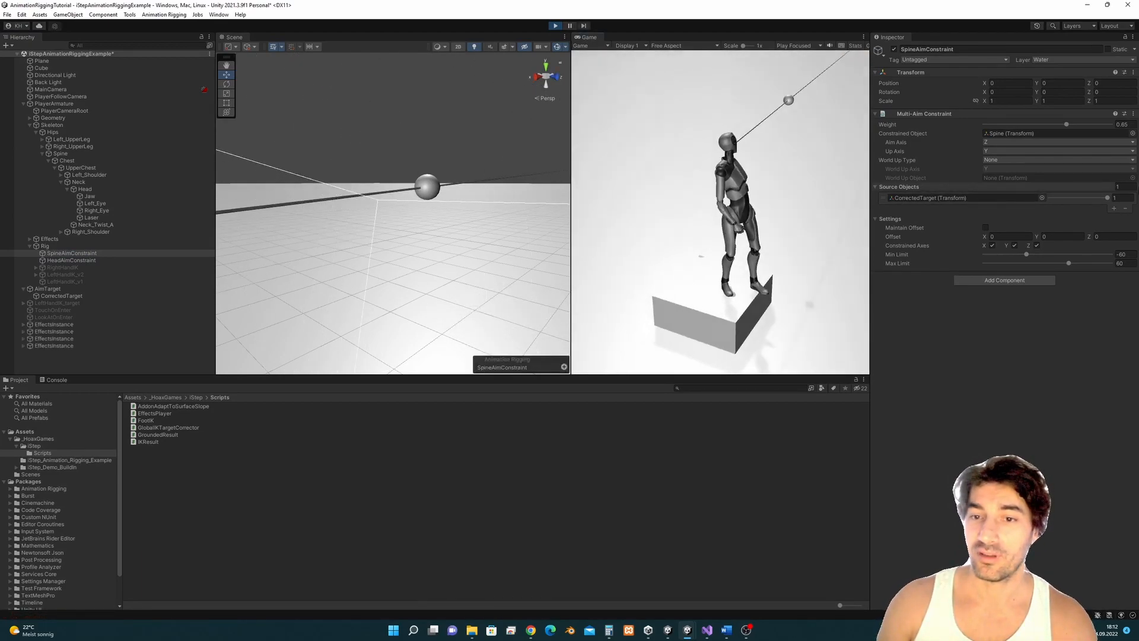
pyautogui.press('w')
pyautogui.press('d')
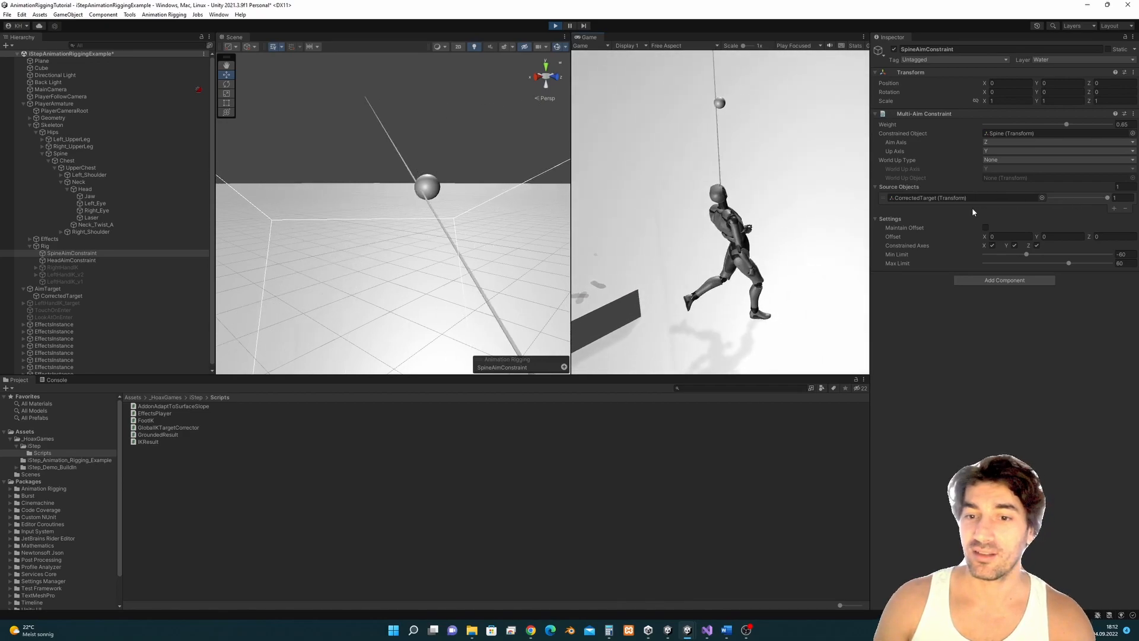
pyautogui.press('s')
pyautogui.press('d')
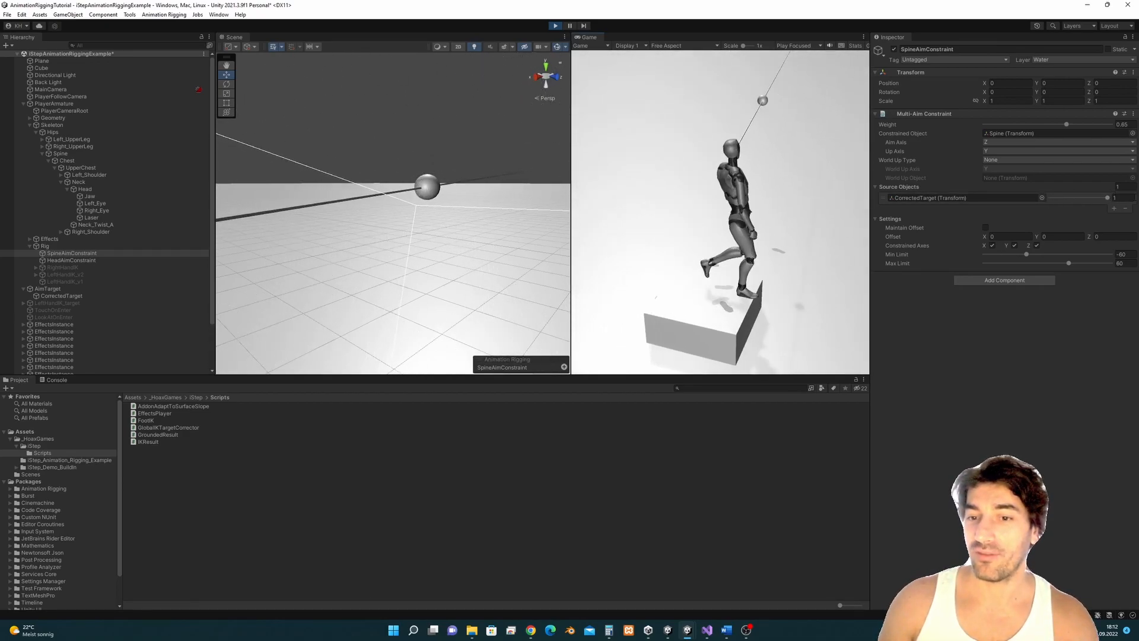
pyautogui.press('w')
pyautogui.press('a')
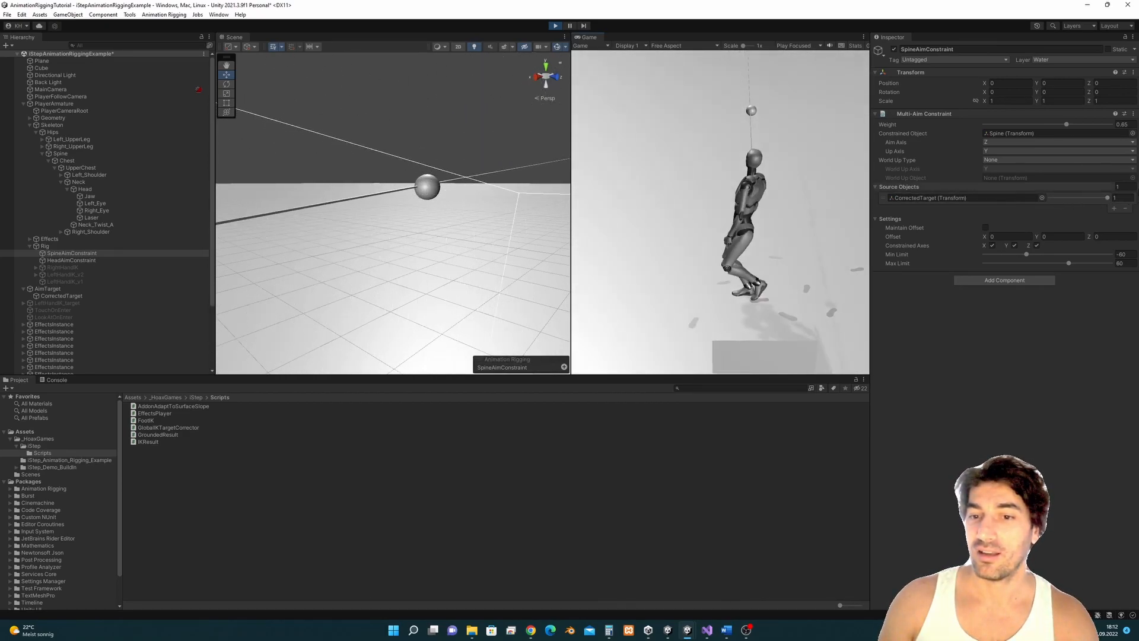
pyautogui.press('d')
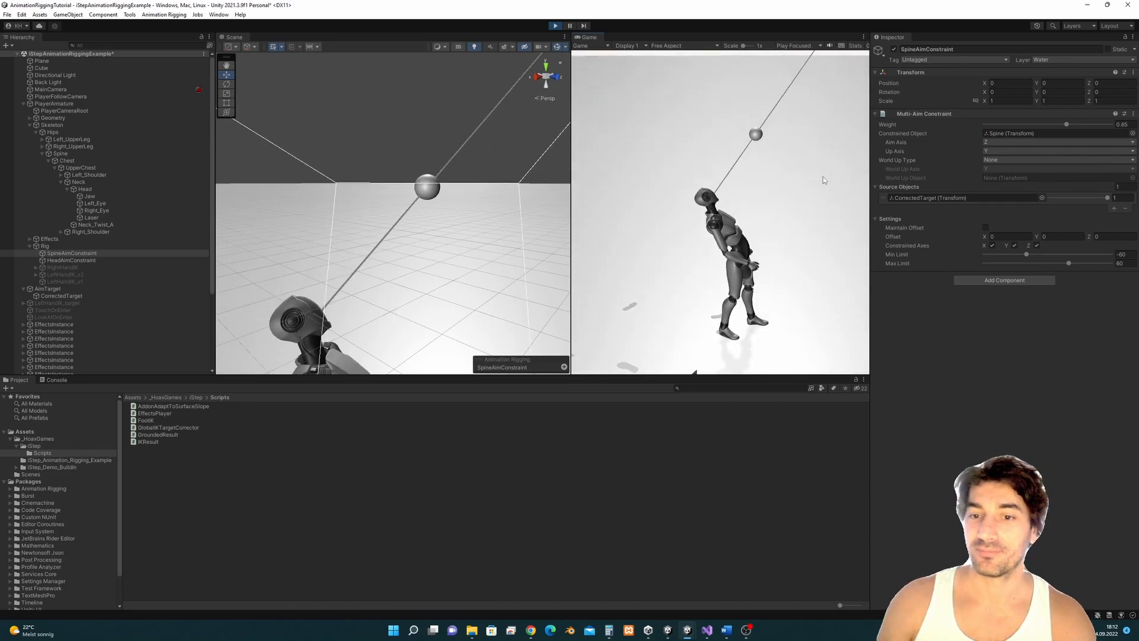
pyautogui.press('w')
pyautogui.press('d')
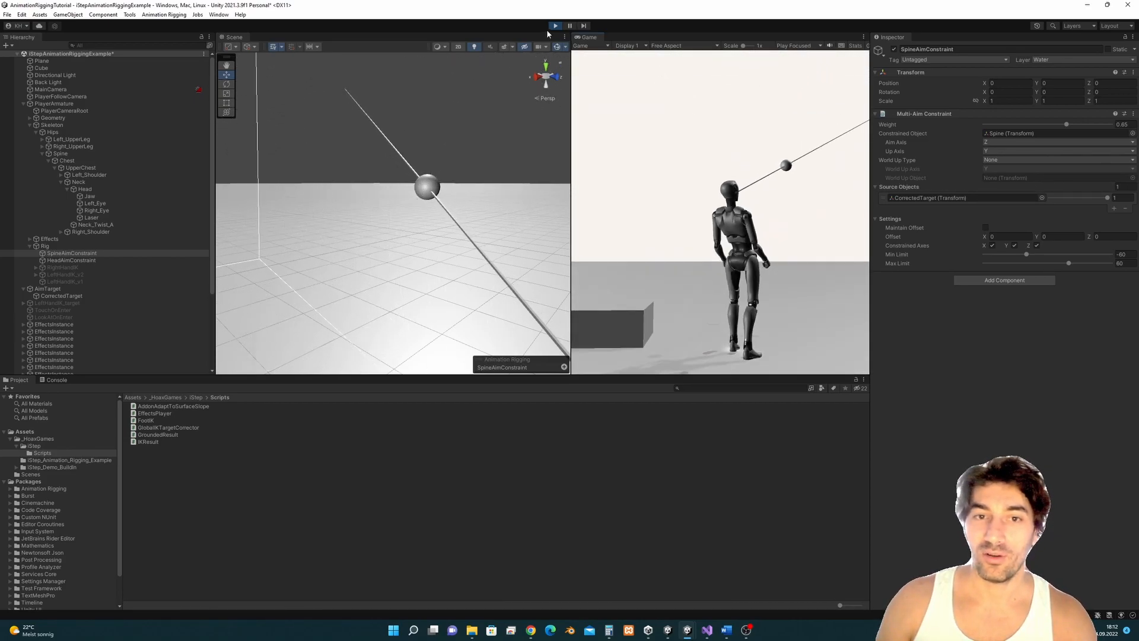
pyautogui.click(556, 25)
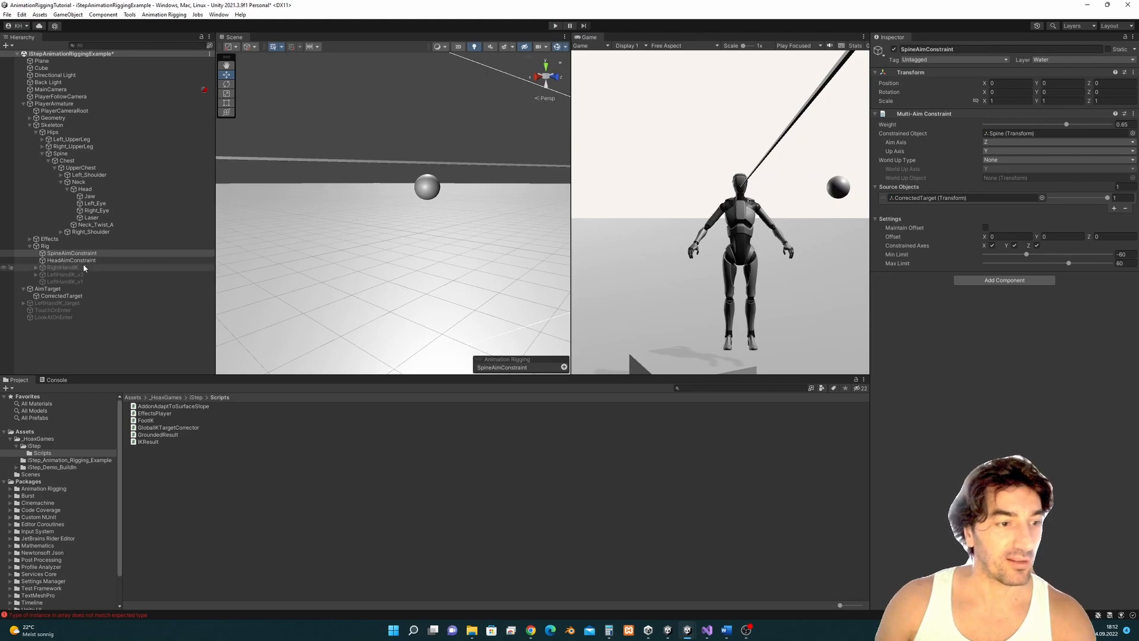
# - Activate the RightHandIK object under Rig and frame the character in the Scene view
pyautogui.click(62, 268)
pyautogui.press('f')
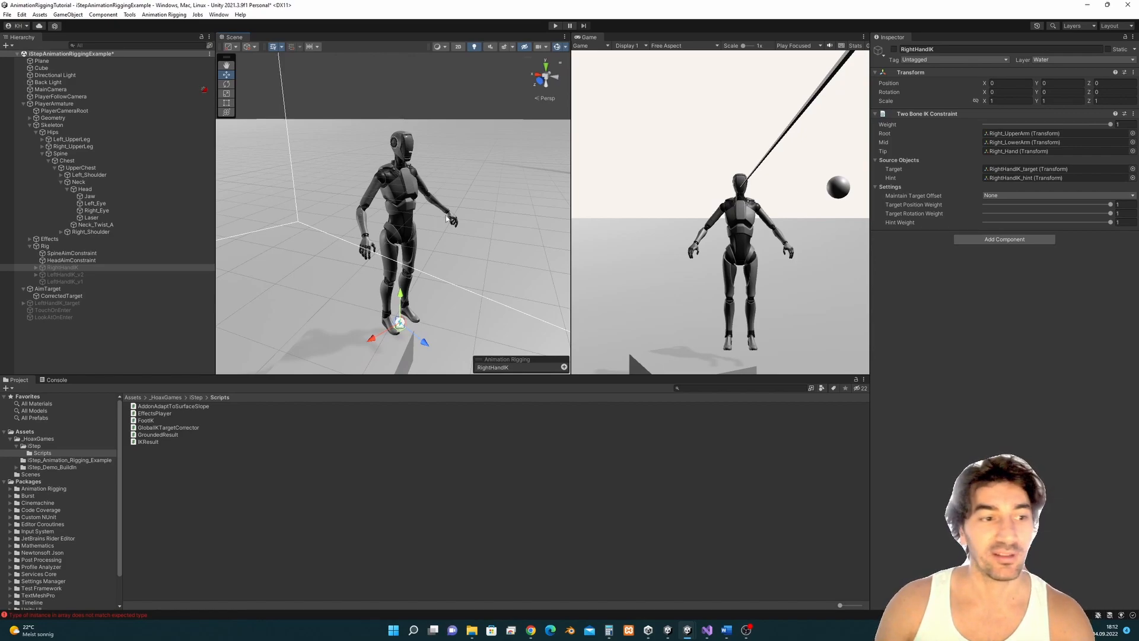
pyautogui.click(895, 50)
pyautogui.keyDown('alt'); pyautogui.moveTo(324, 231); pyautogui.dragTo(292, 233); pyautogui.keyUp('alt')
# - Expand RightHandIK down to CorrectedHandIK and deactivate its child Weapon object
pyautogui.click(37, 267)
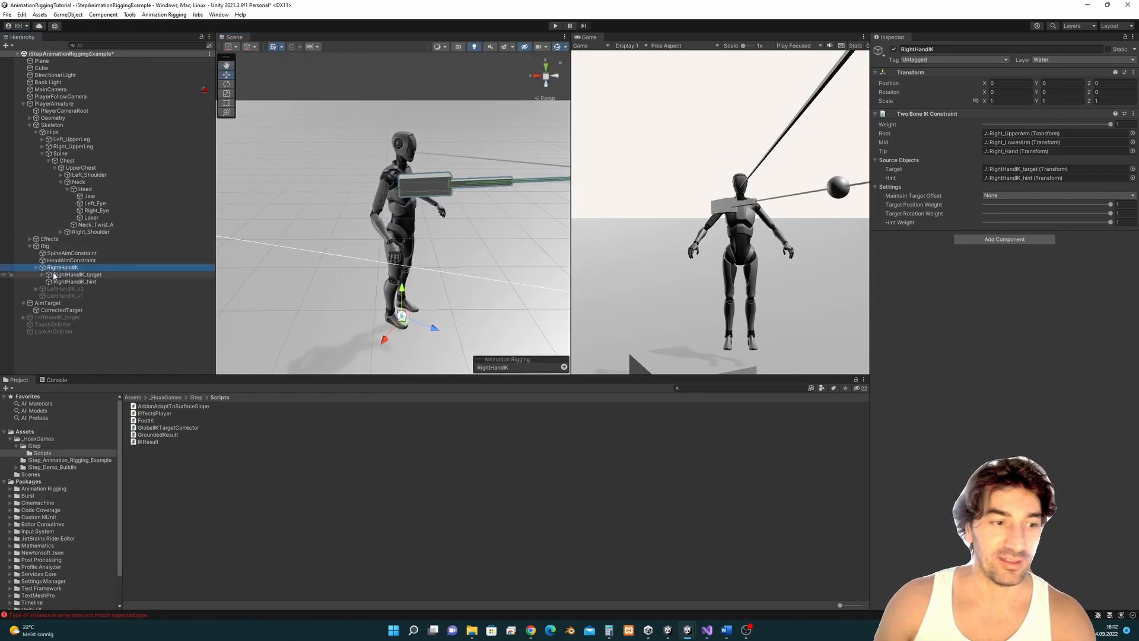
pyautogui.click(42, 275)
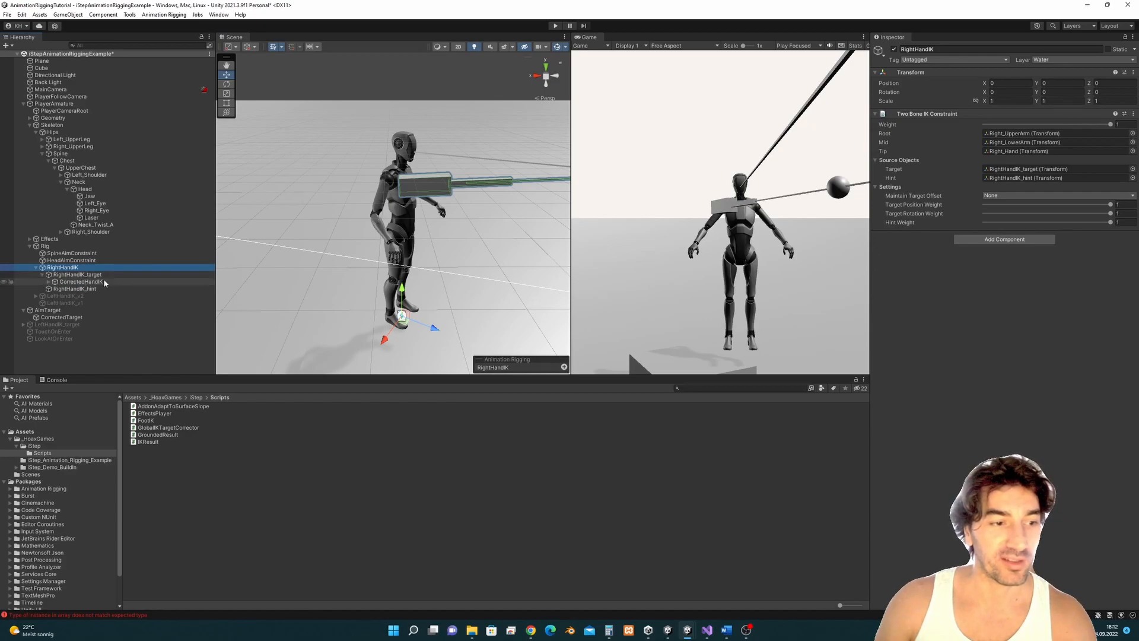
pyautogui.click(83, 282)
pyautogui.click(49, 282)
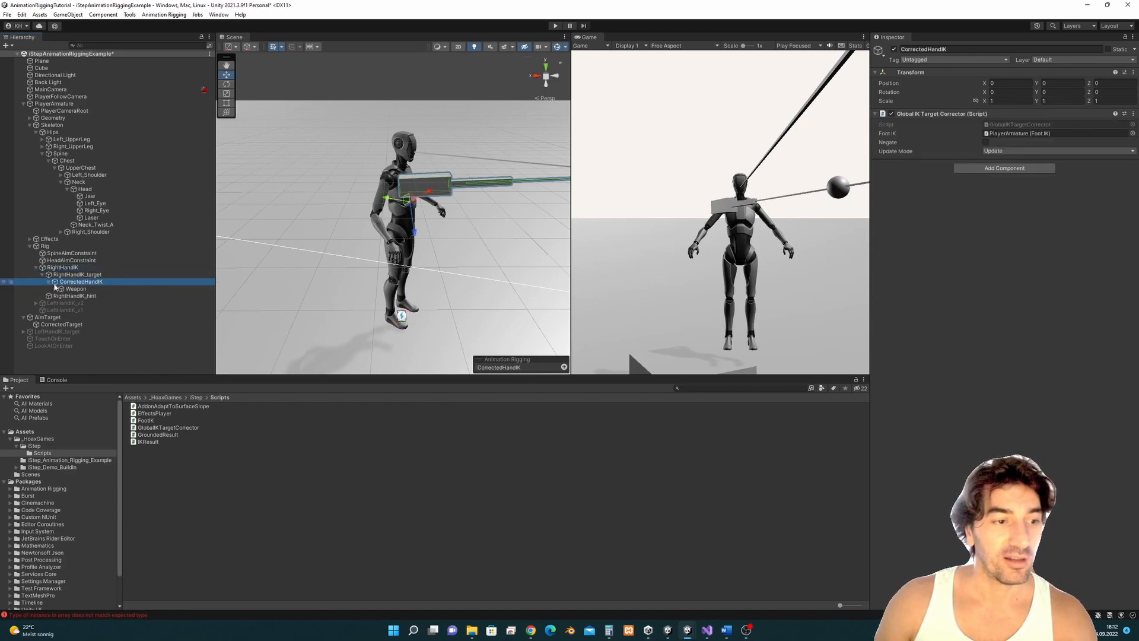
pyautogui.click(74, 289)
pyautogui.click(894, 50)
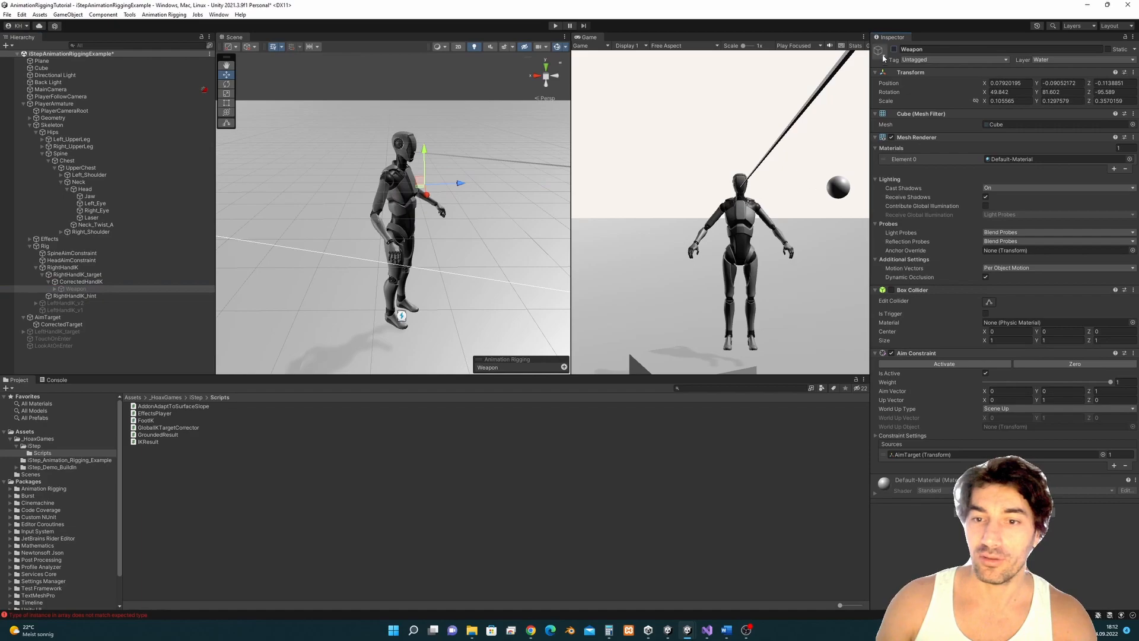
# - Examine RightHandIK's Two Bone IK Constraint, locating its assigned Hint and Tip objects in the hierarchy
pyautogui.click(75, 274)
pyautogui.click(71, 268)
pyautogui.keyDown('alt'); pyautogui.moveTo(350, 249); pyautogui.dragTo(460, 253); pyautogui.keyUp('alt')
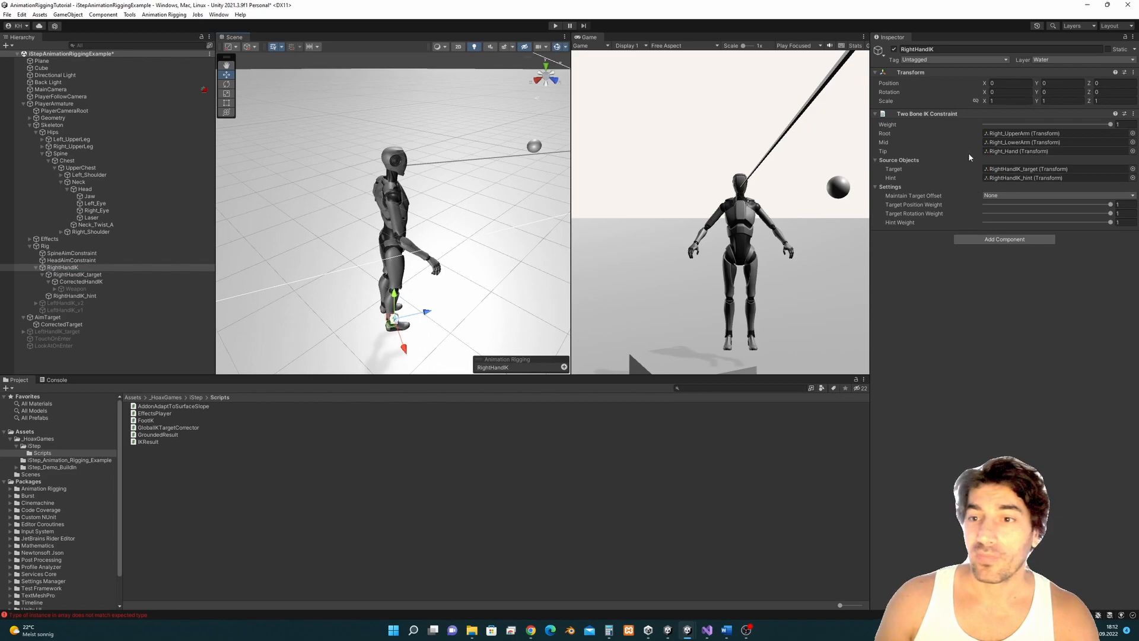
pyautogui.click(1015, 178)
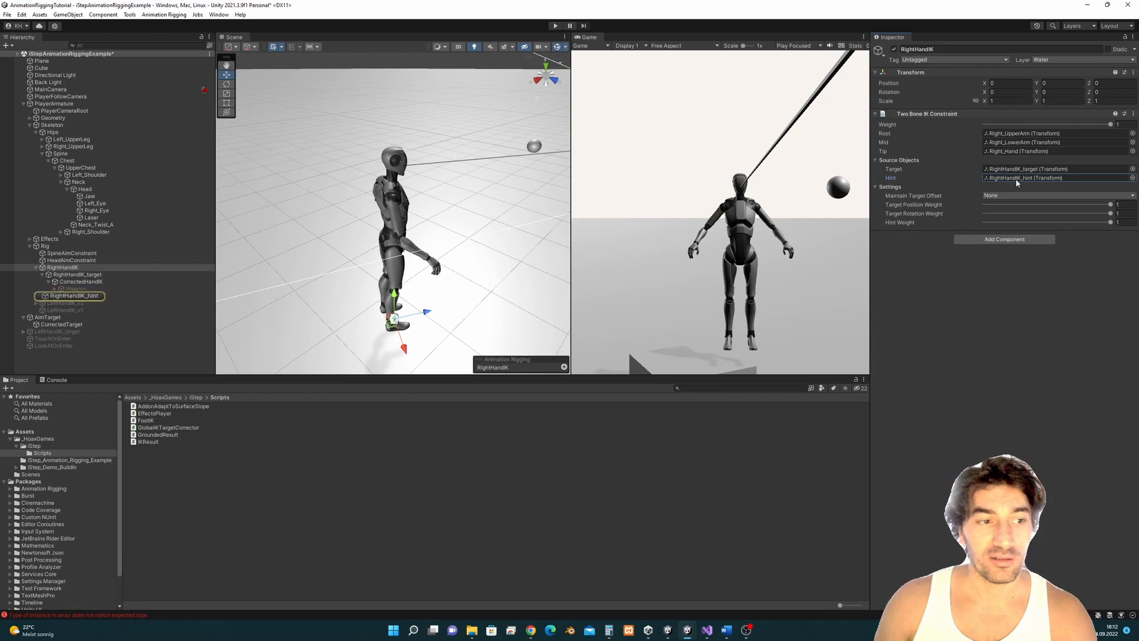
pyautogui.click(1018, 151)
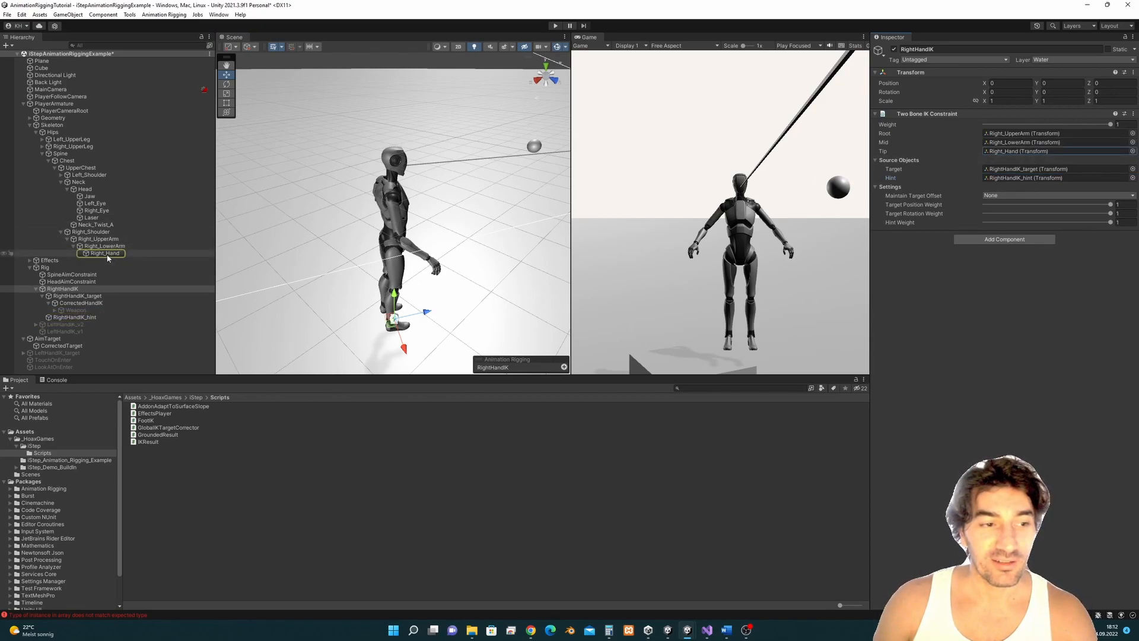
pyautogui.click(995, 153)
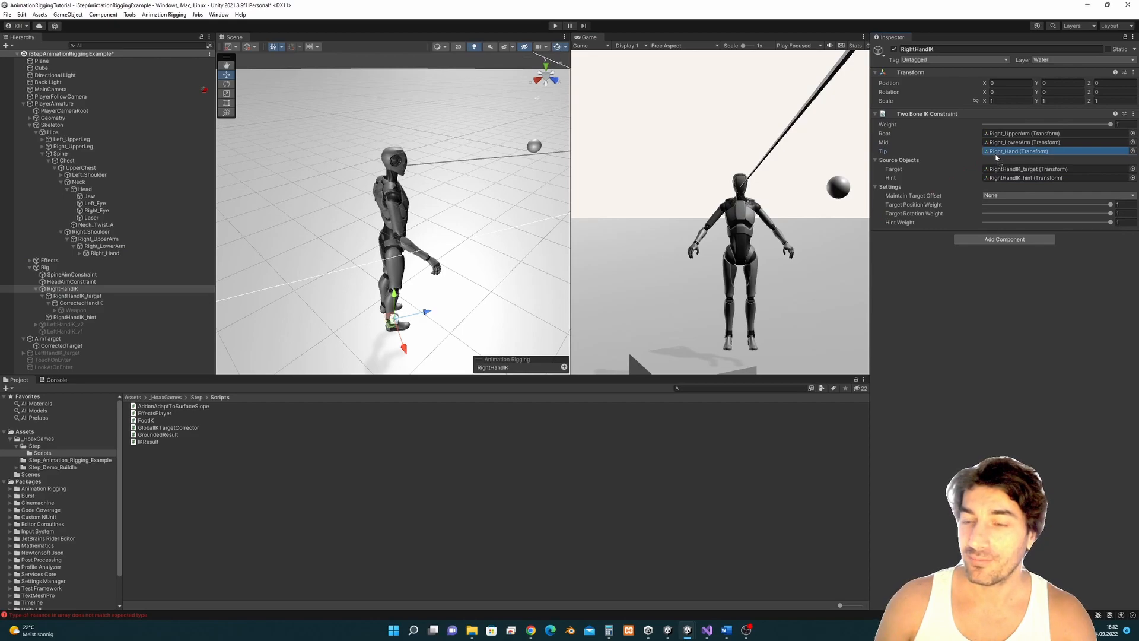
pyautogui.moveTo(995, 154); pyautogui.dragTo(1006, 153)
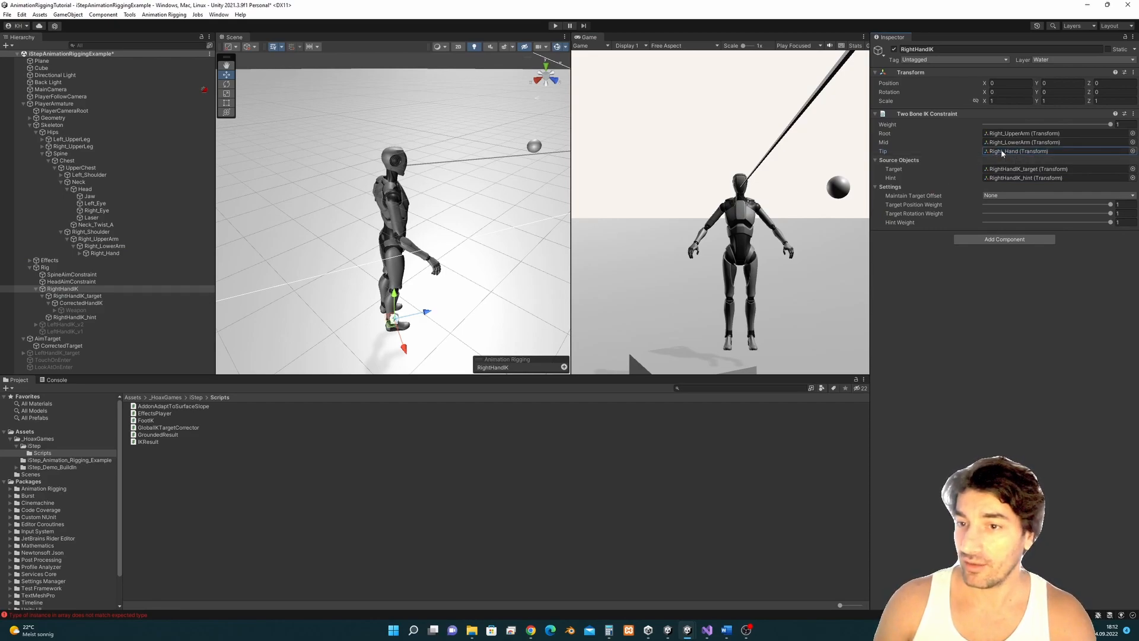
# - Look up the Auto Setup from Tip Transform option of the Two Bone IK Constraint without applying it
pyautogui.rightClick(938, 117)
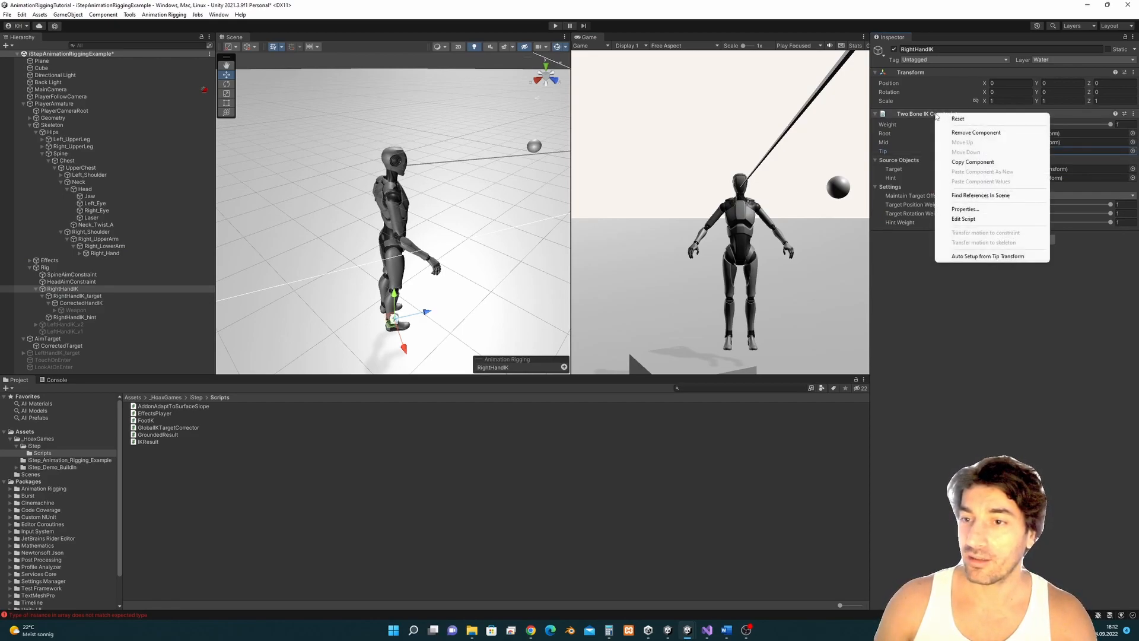
pyautogui.click(907, 114)
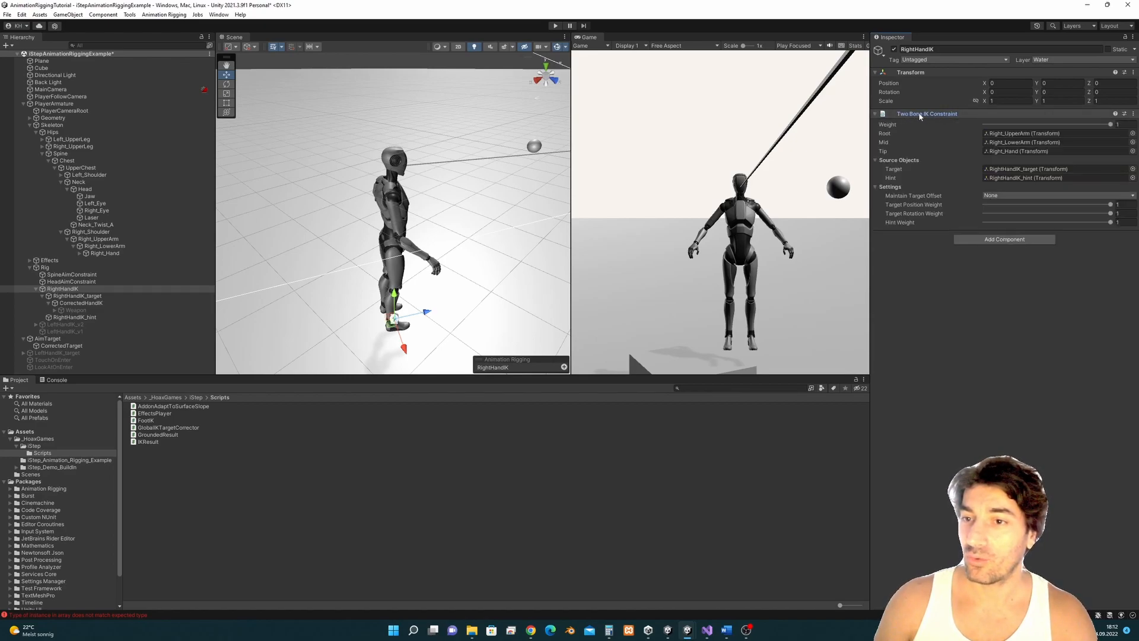
pyautogui.rightClick(936, 116)
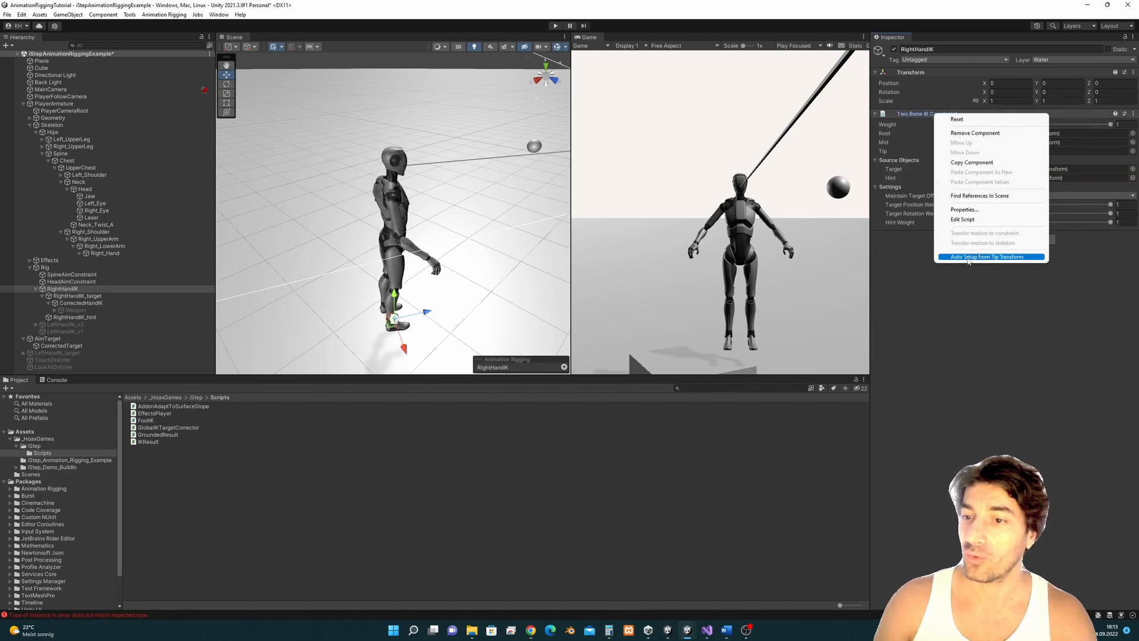
pyautogui.click(1009, 298)
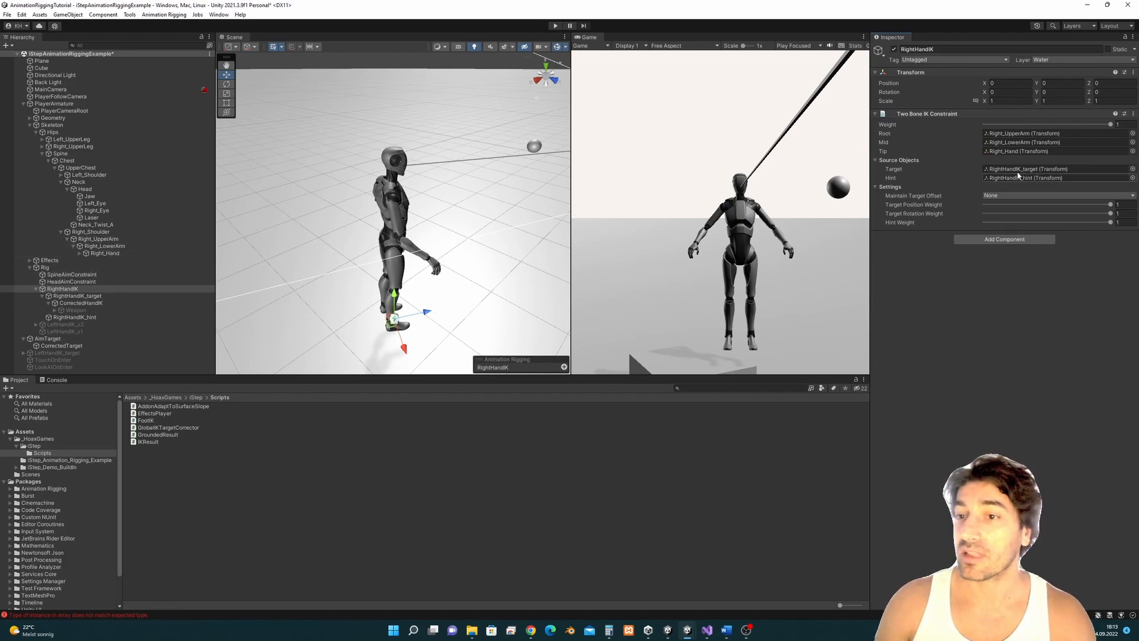
# - Inspect the Aim Constraint on RightHandIK_target and locate the Target assigned in RightHandIK's Two Bone IK Constraint
pyautogui.keyDown('alt'); pyautogui.moveTo(499, 261); pyautogui.dragTo(374, 231); pyautogui.keyUp('alt')
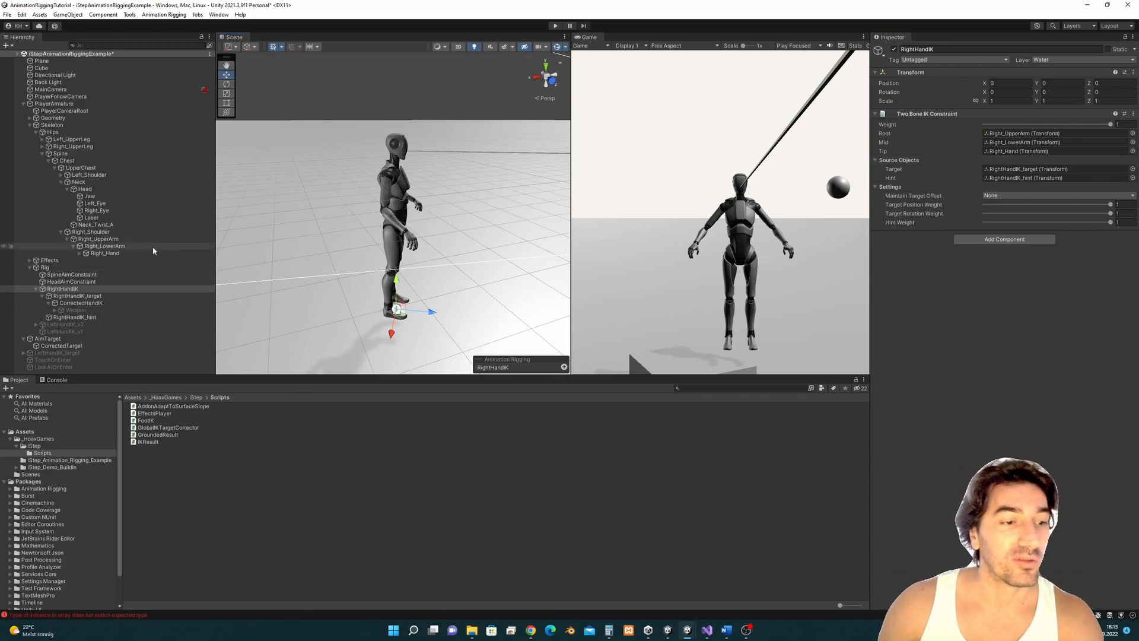
pyautogui.click(92, 289)
pyautogui.click(89, 296)
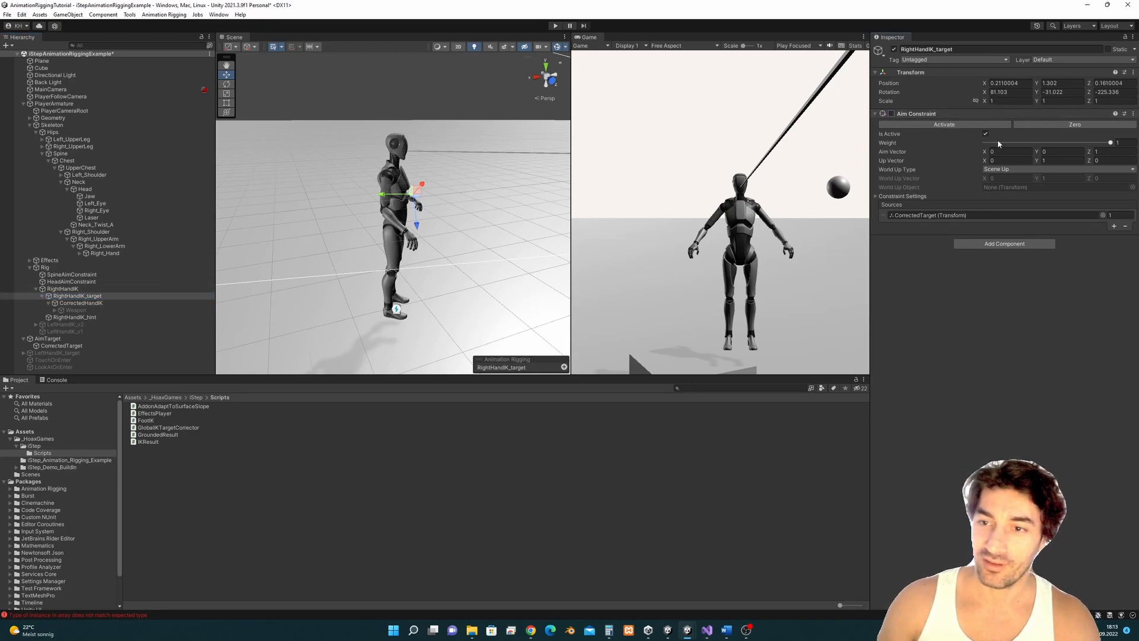
pyautogui.click(42, 295)
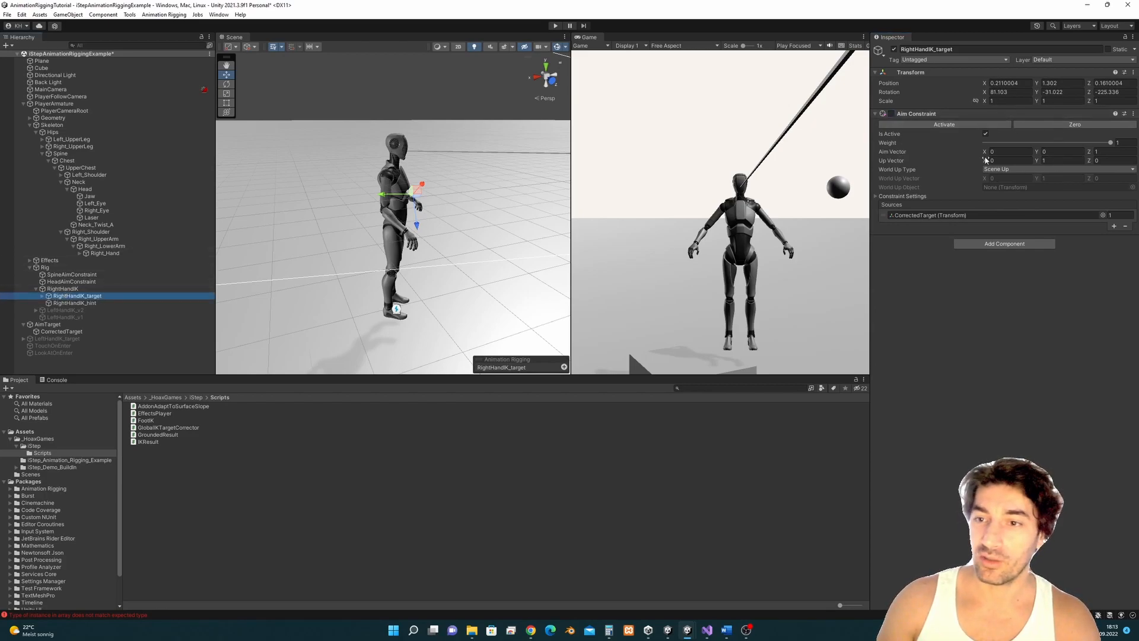
pyautogui.click(62, 288)
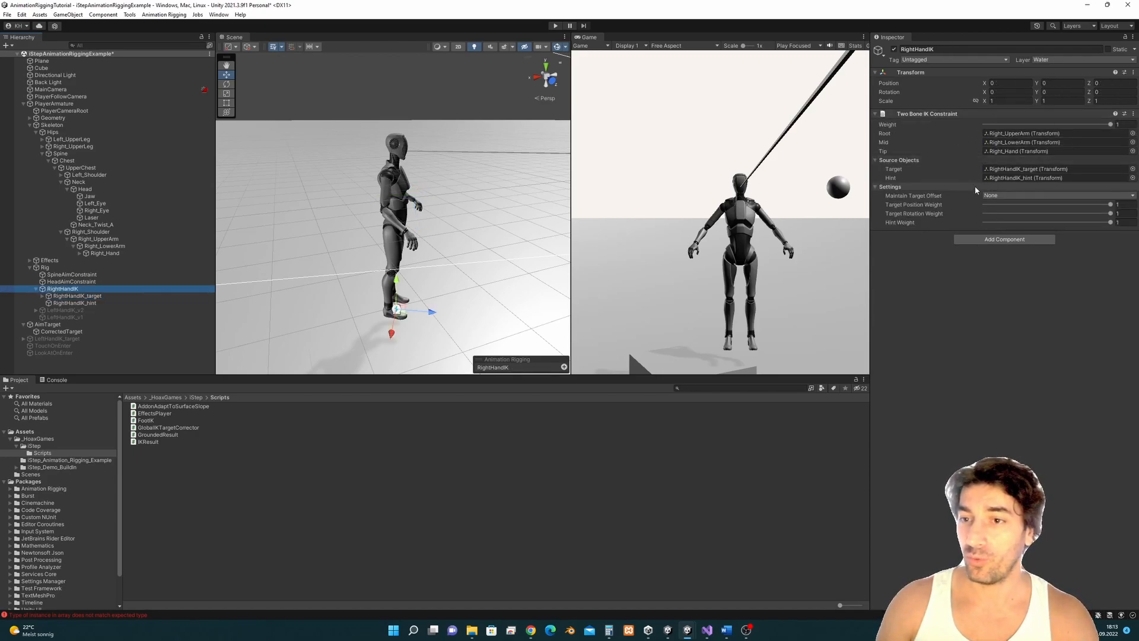
pyautogui.click(1014, 173)
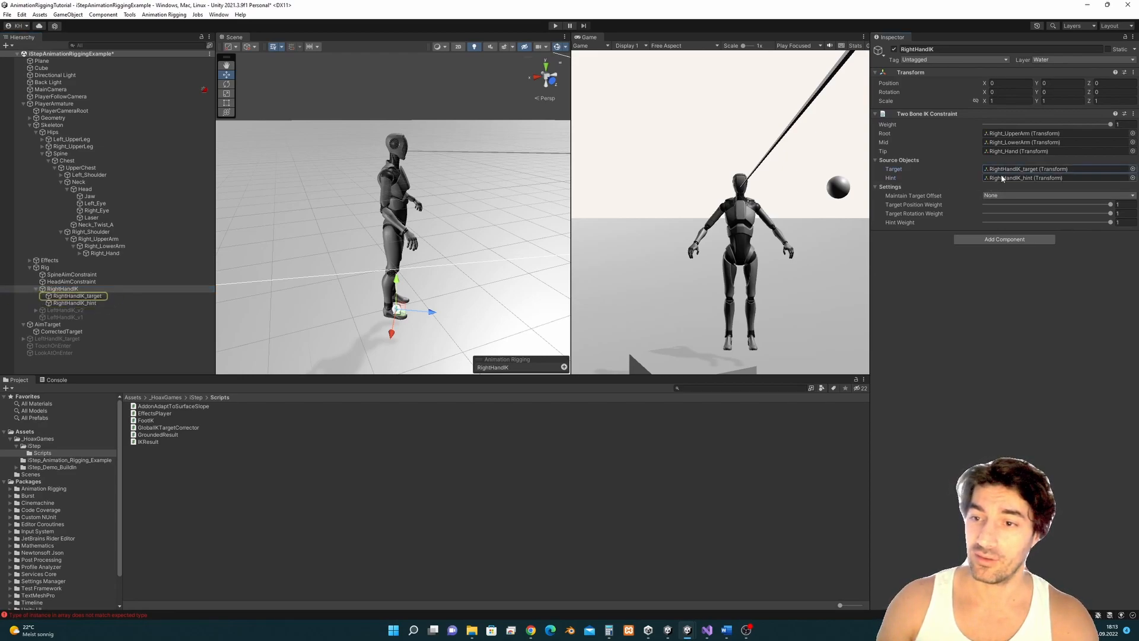
# - Compare the positions of RightHandIK_target and RightHandIK_hint around the character from several angles, and reselect RightHandIK
pyautogui.click(77, 296)
pyautogui.keyDown('alt'); pyautogui.moveTo(469, 187); pyautogui.dragTo(428, 242); pyautogui.keyUp('alt')
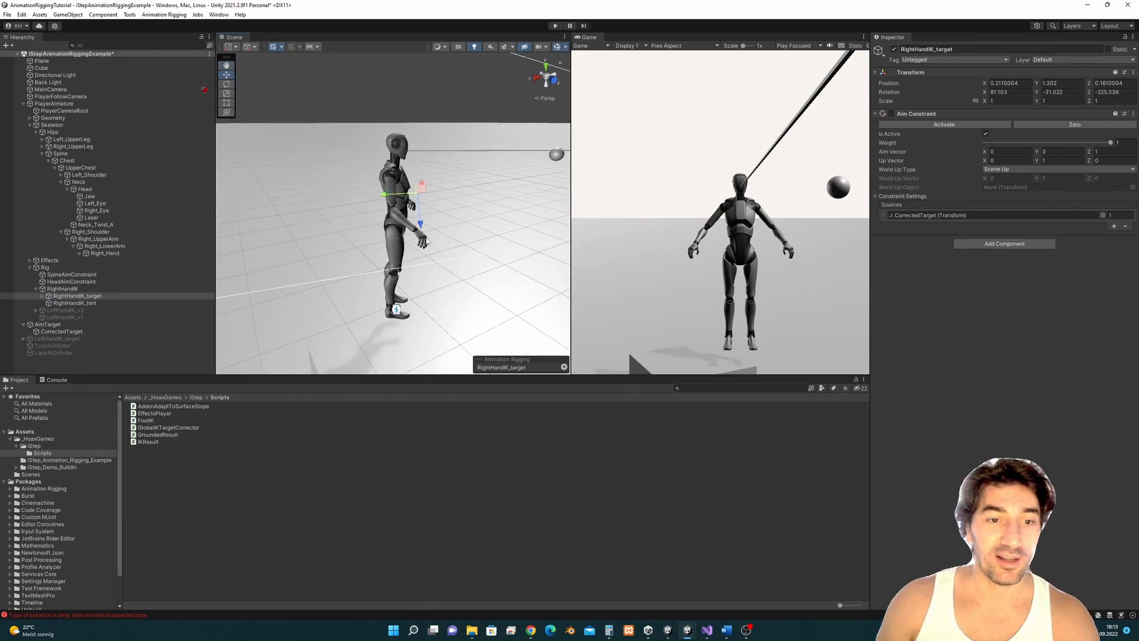
pyautogui.click(84, 304)
pyautogui.keyDown('alt'); pyautogui.moveTo(440, 195); pyautogui.dragTo(298, 288); pyautogui.keyUp('alt')
pyautogui.click(77, 296)
pyautogui.keyDown('alt'); pyautogui.moveTo(403, 252); pyautogui.dragTo(447, 197); pyautogui.keyUp('alt')
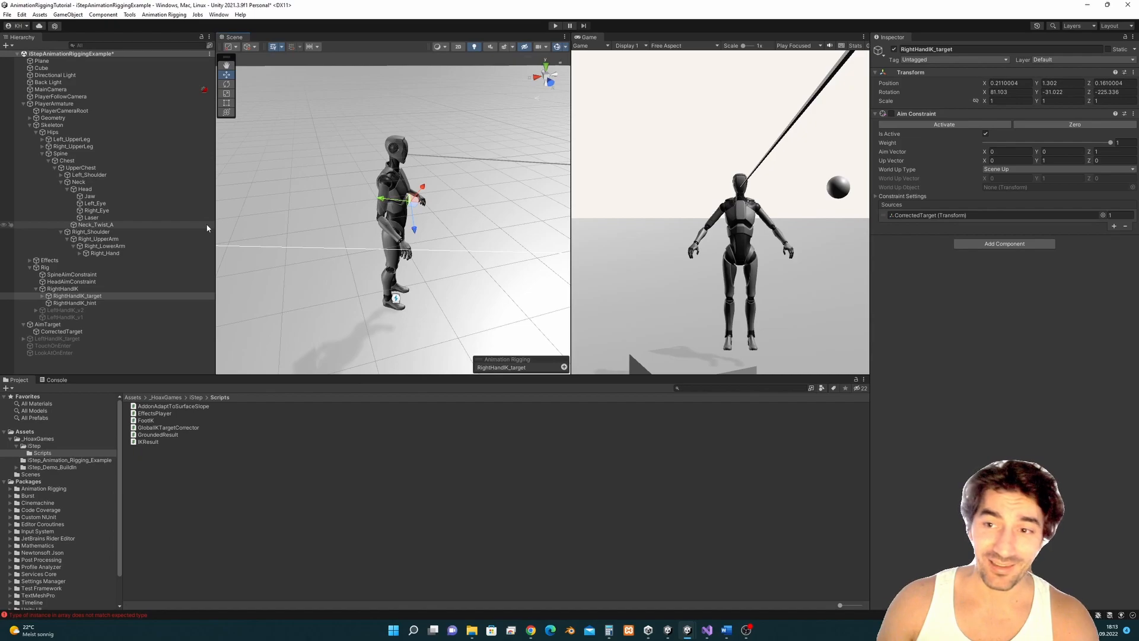
pyautogui.click(64, 289)
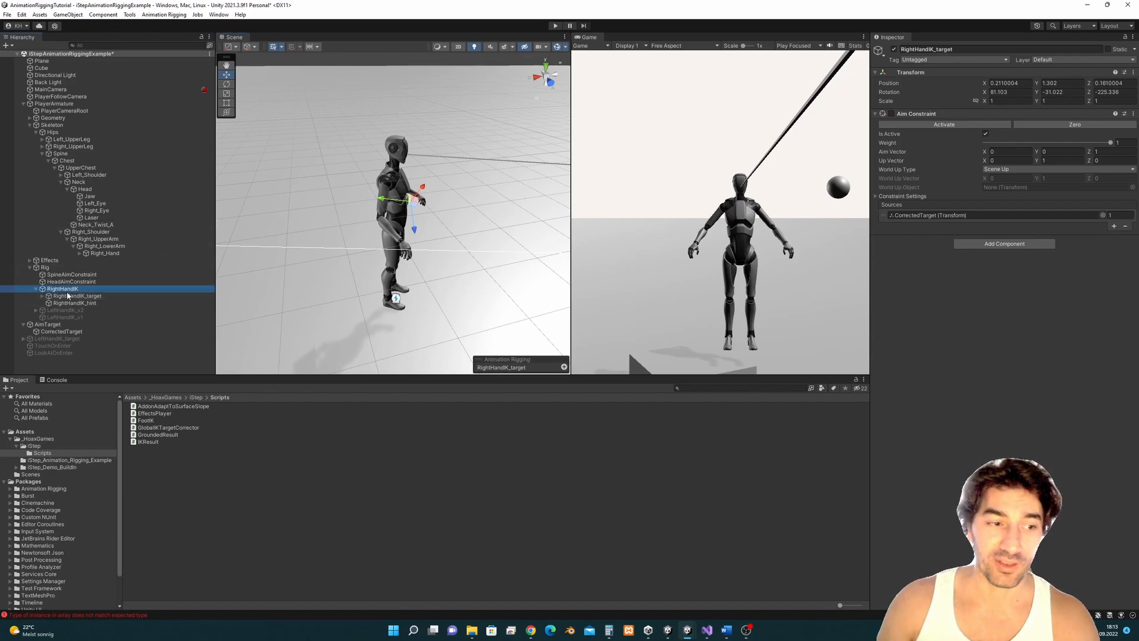
# - Inspect RightHandIK_target's Aim Constraint and CorrectedTarget's Global IK Target Corrector, and move the selection back up to RightHandIK
pyautogui.click(106, 297)
pyautogui.keyDown('alt'); pyautogui.moveTo(468, 229); pyautogui.dragTo(404, 224); pyautogui.keyUp('alt')
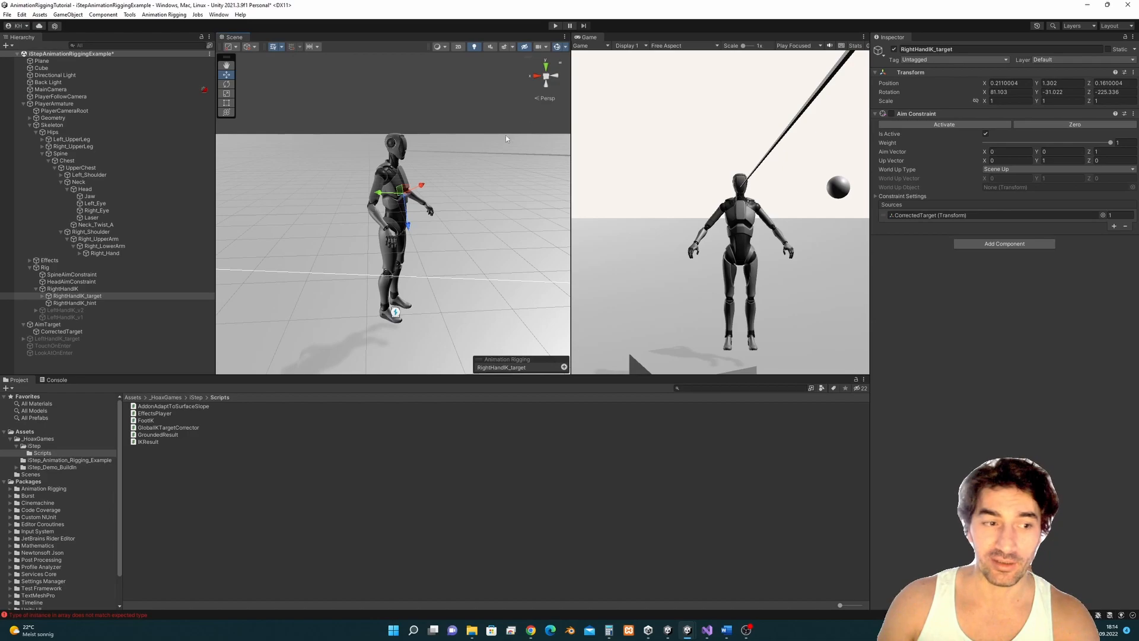
pyautogui.click(79, 334)
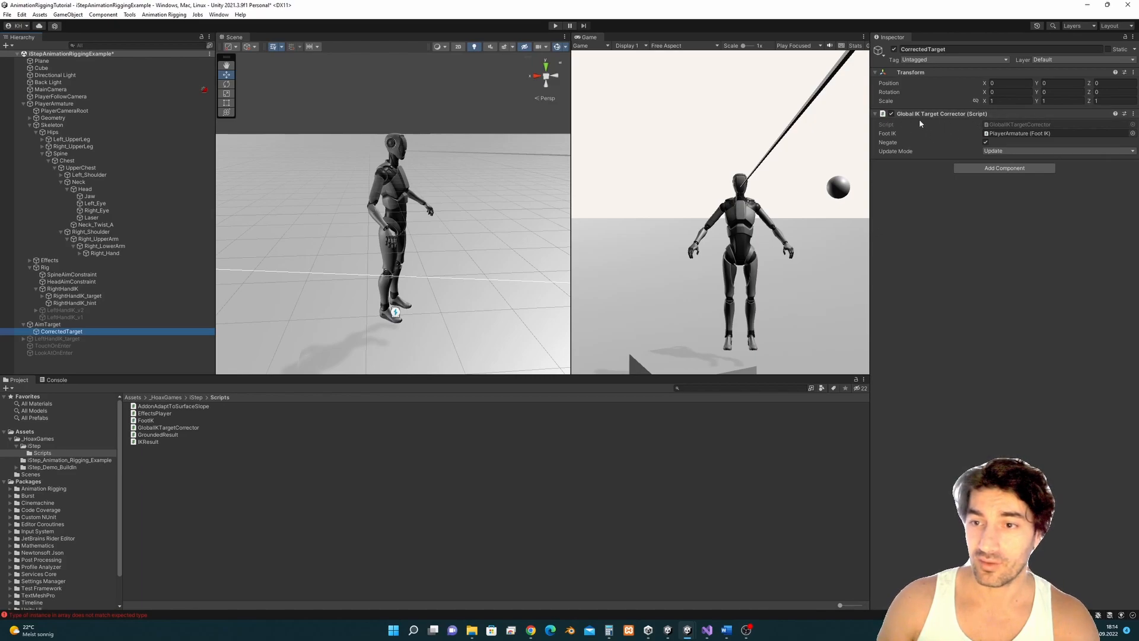
pyautogui.press('Up')
pyautogui.press('Up')
pyautogui.press('Up')
pyautogui.press('Up')
pyautogui.press('Up')
pyautogui.press('Up')
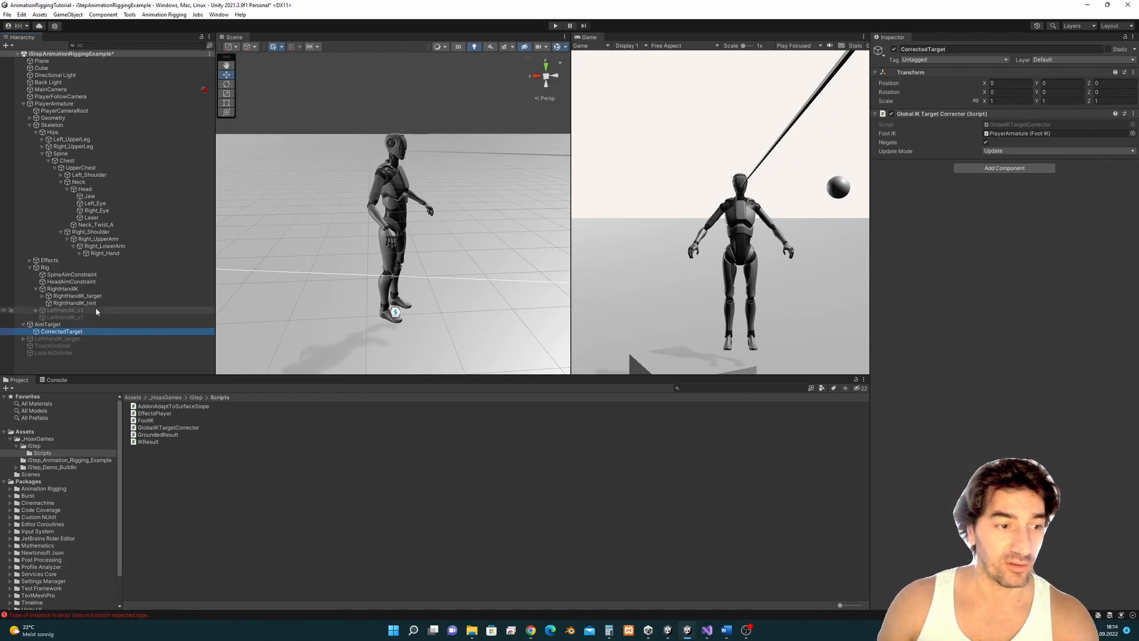
# - Run the scene and move the character around the cube to test how the right hand follows the aim target
pyautogui.click(556, 26)
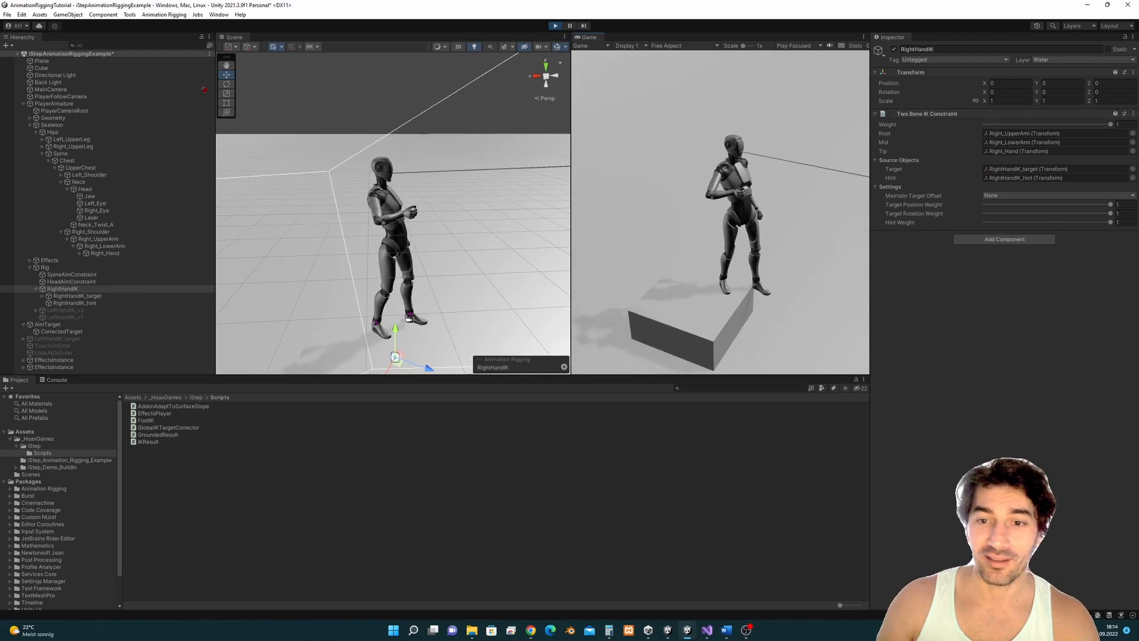
pyautogui.press('d')
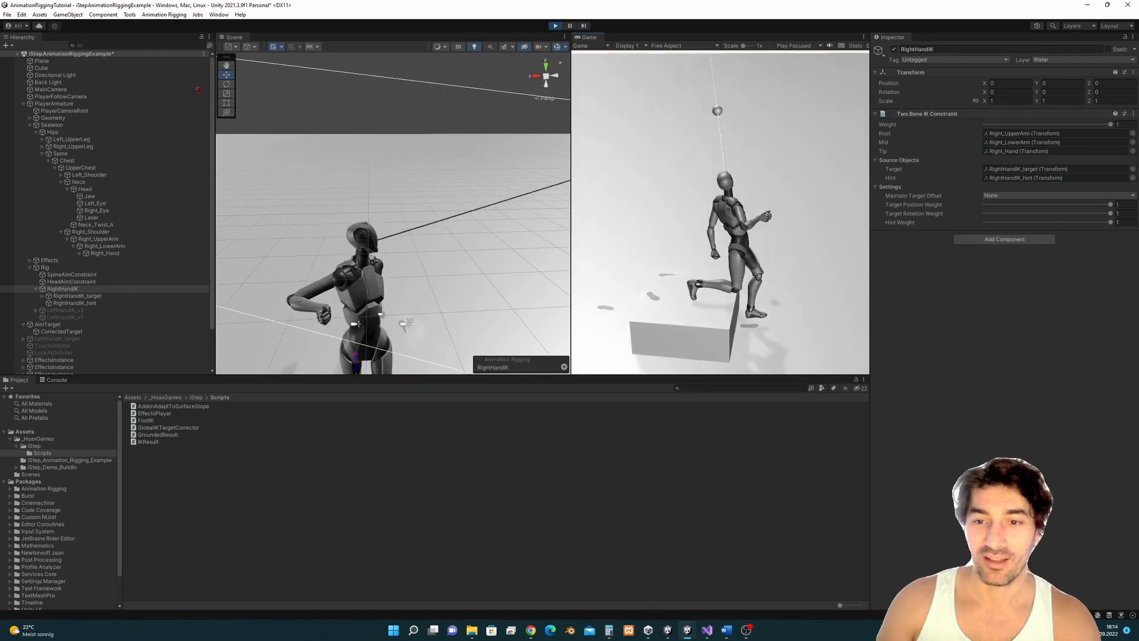
pyautogui.press('a')
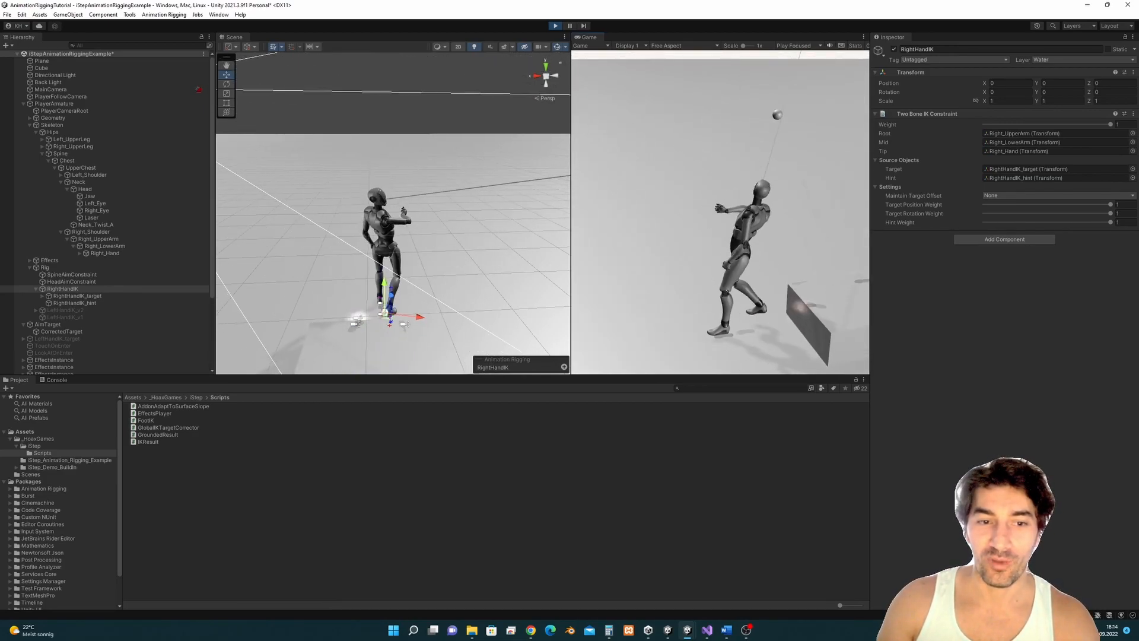
pyautogui.press('w')
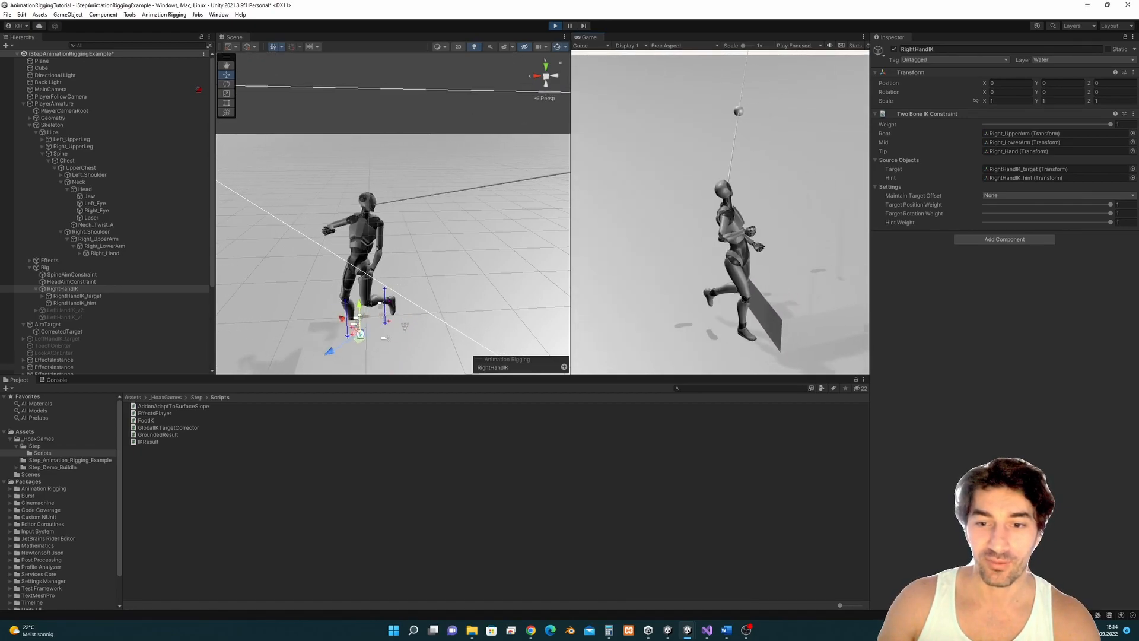
pyautogui.press('d')
pyautogui.press('a')
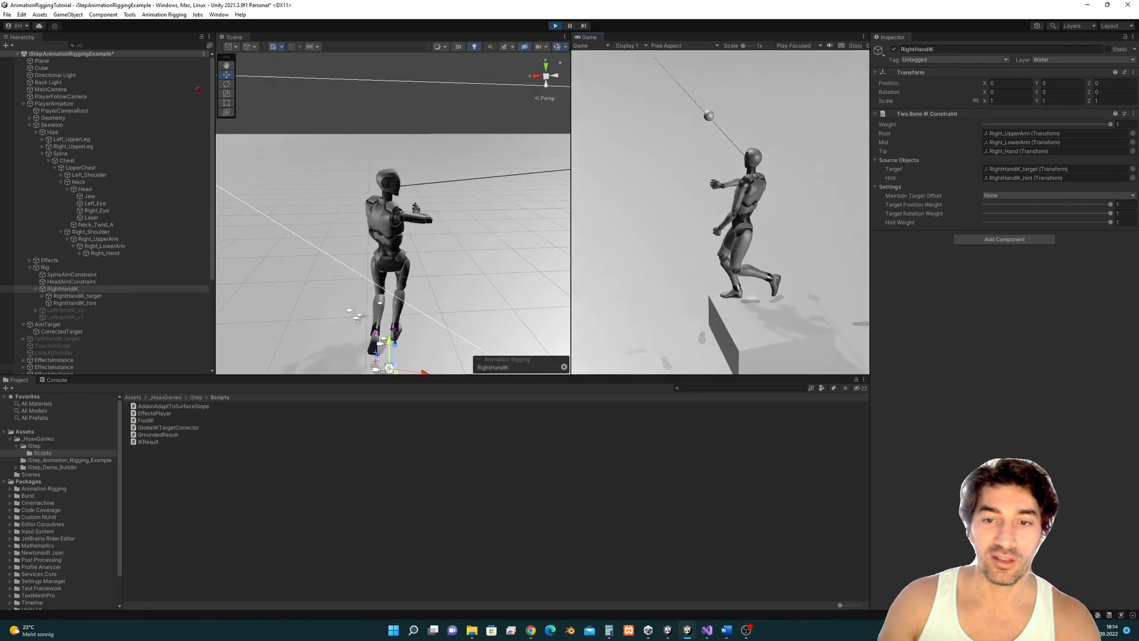
pyautogui.press('d')
pyautogui.press('a')
pyautogui.press('d')
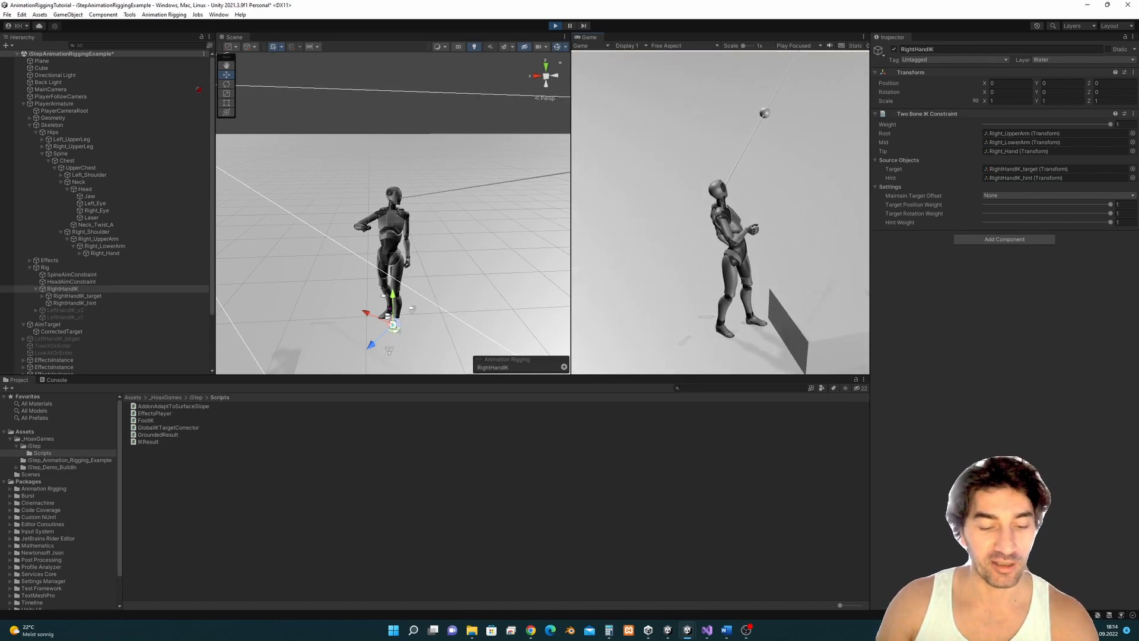
pyautogui.press('d')
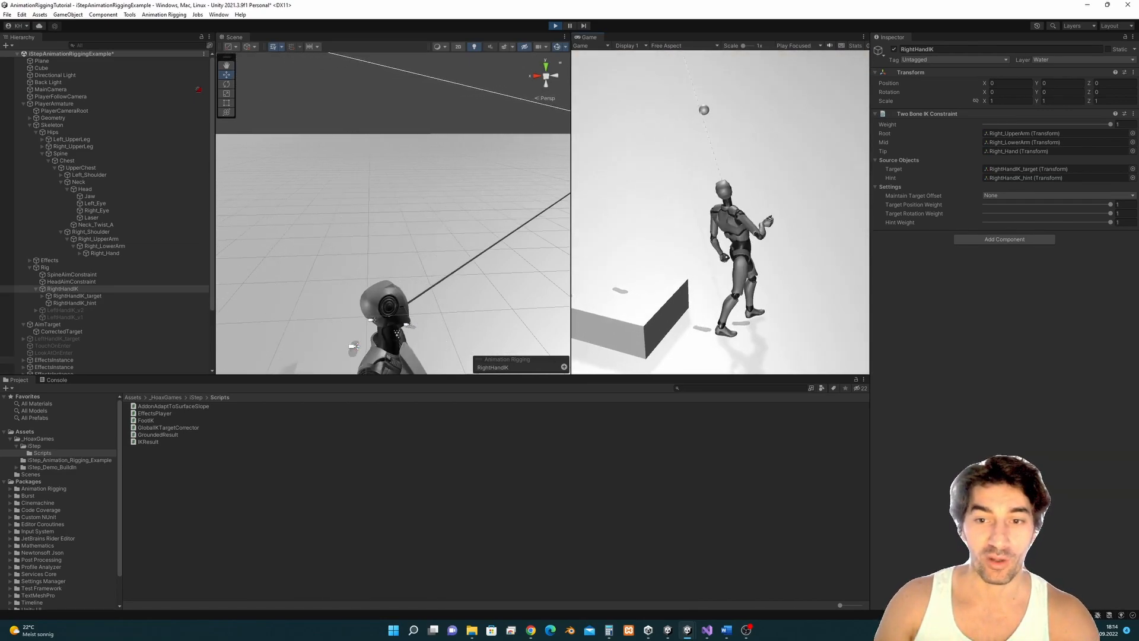
pyautogui.press('a')
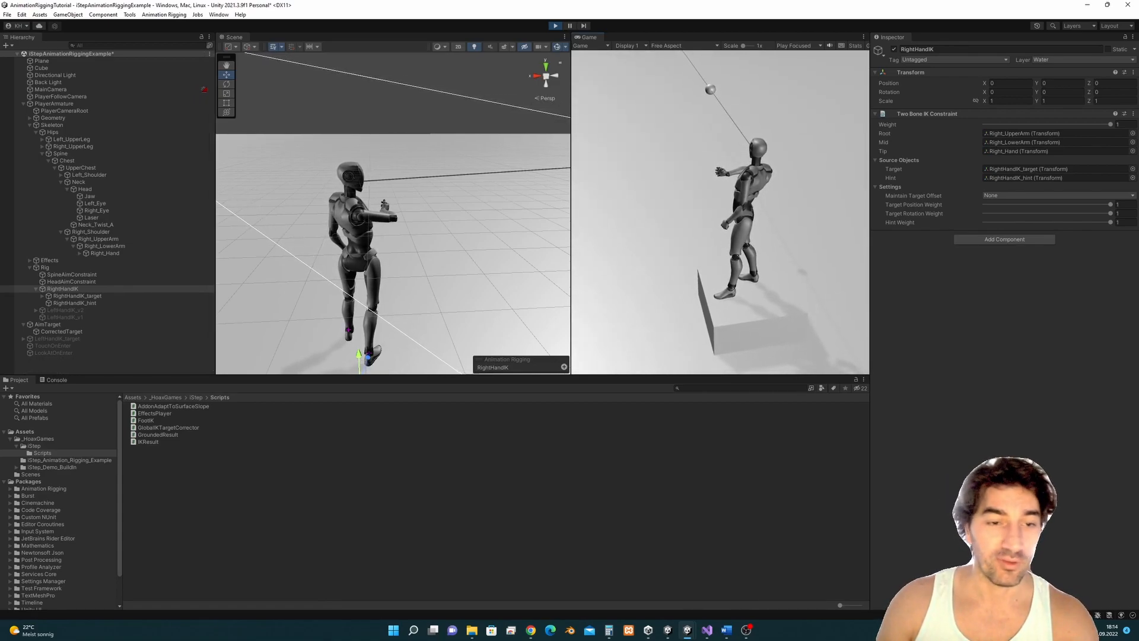
pyautogui.press('d')
pyautogui.press('a')
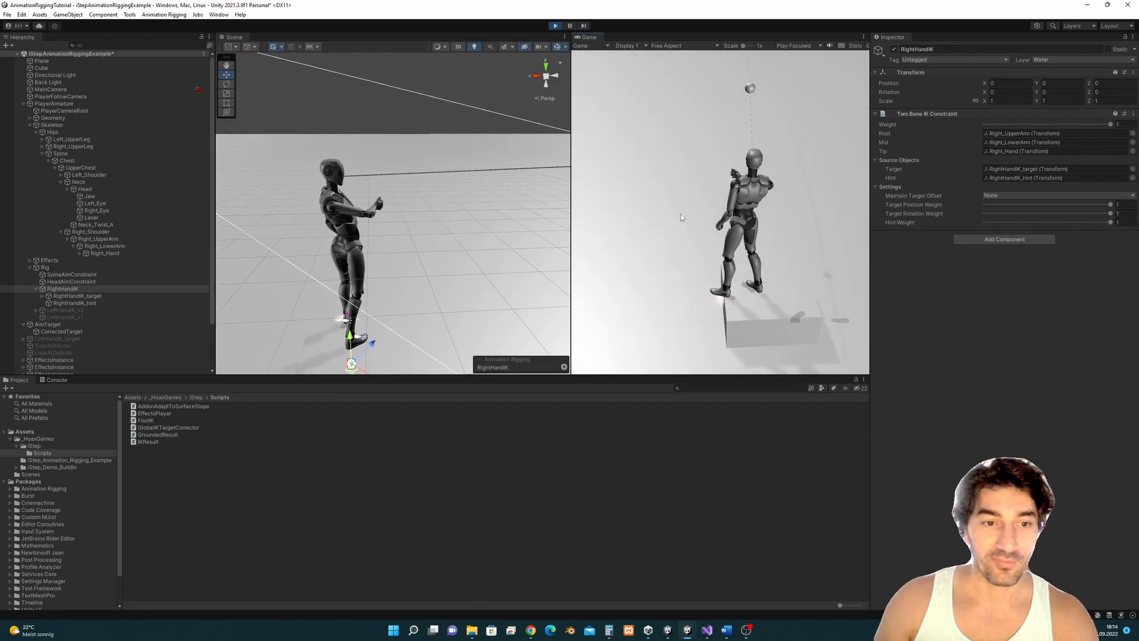
# - Select RightHandIK_target during play and compare its position with the character's right hand from several angles
pyautogui.press('super')
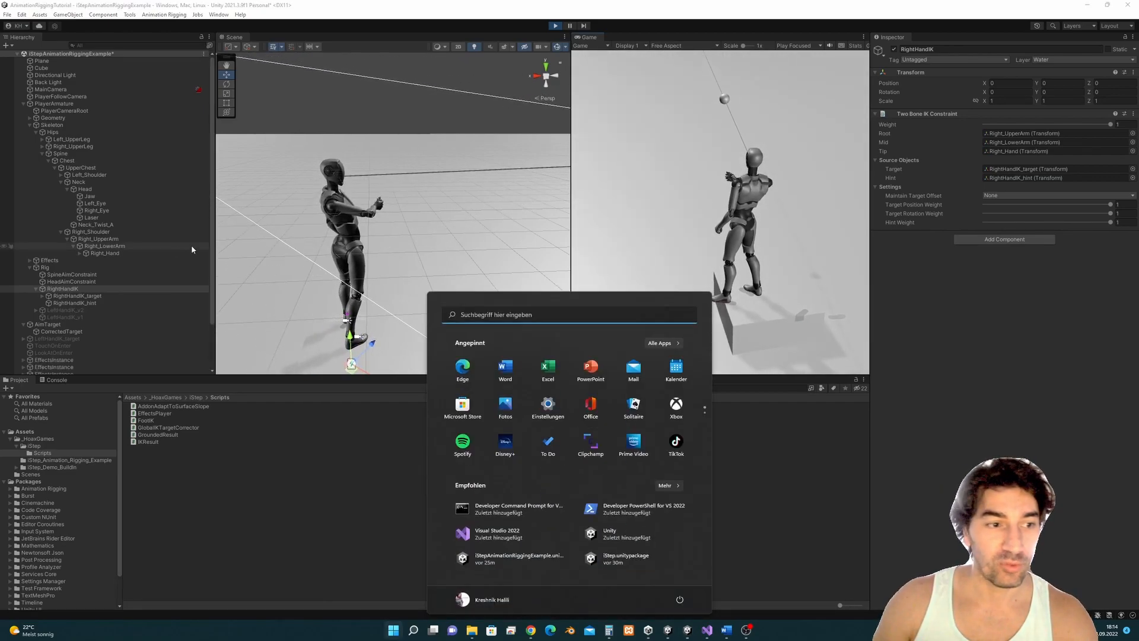
pyautogui.click(75, 296)
pyautogui.keyDown('alt'); pyautogui.moveTo(378, 264); pyautogui.dragTo(420, 178); pyautogui.keyUp('alt')
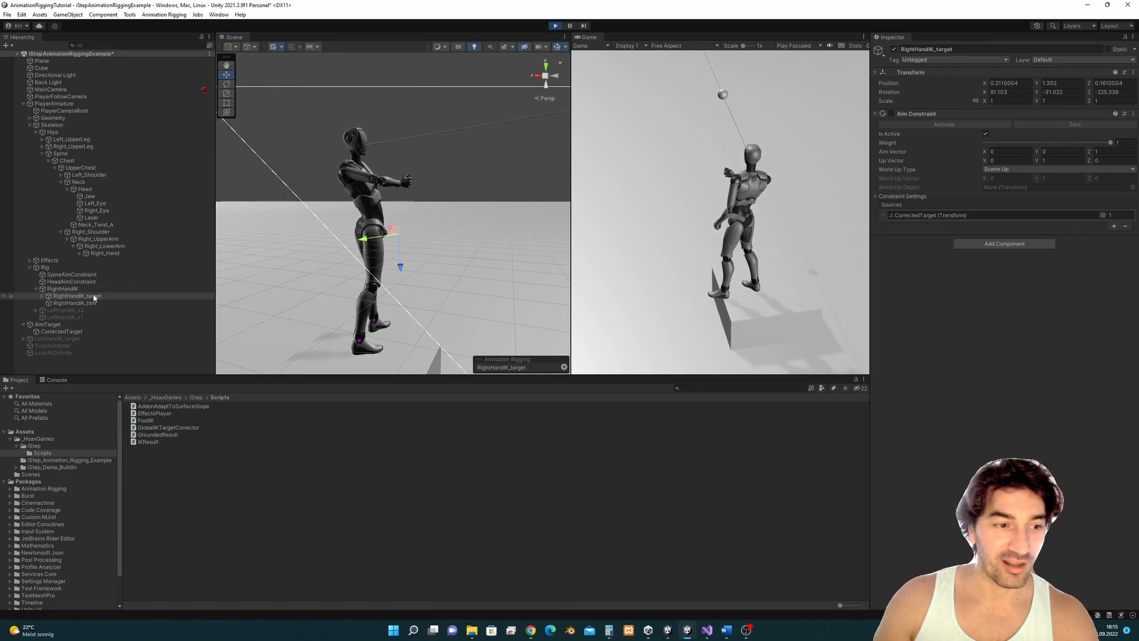
pyautogui.moveTo(395, 240); pyautogui.dragTo(420, 241, button='middle')
pyautogui.scroll(3, 420, 241)
pyautogui.keyDown('alt'); pyautogui.moveTo(433, 146); pyautogui.dragTo(418, 233); pyautogui.keyUp('alt')
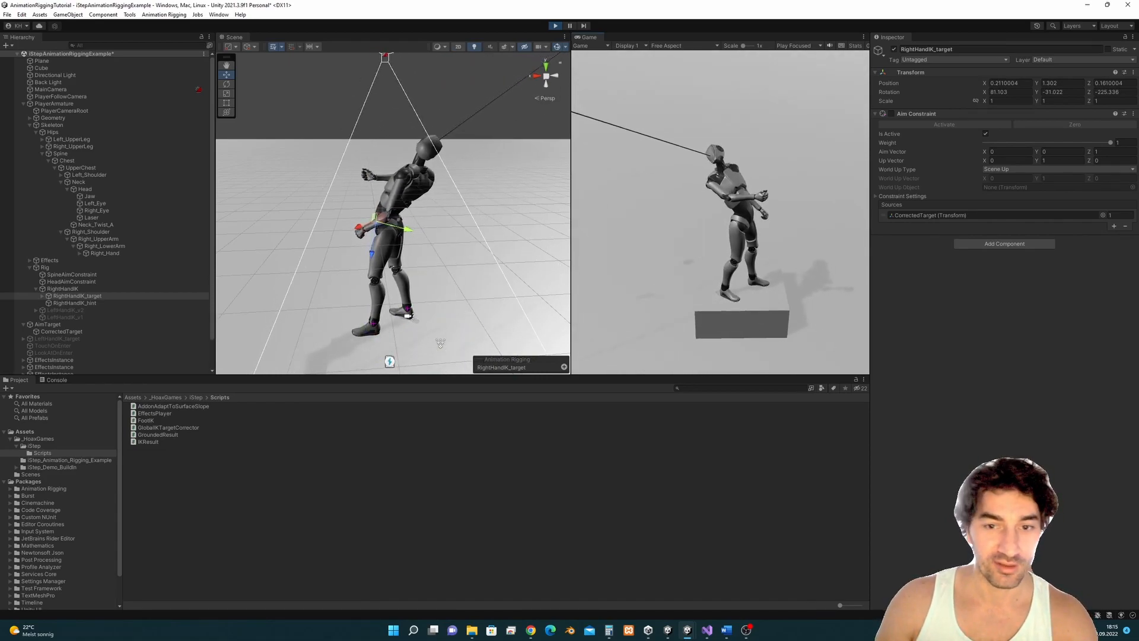
pyautogui.click(91, 297)
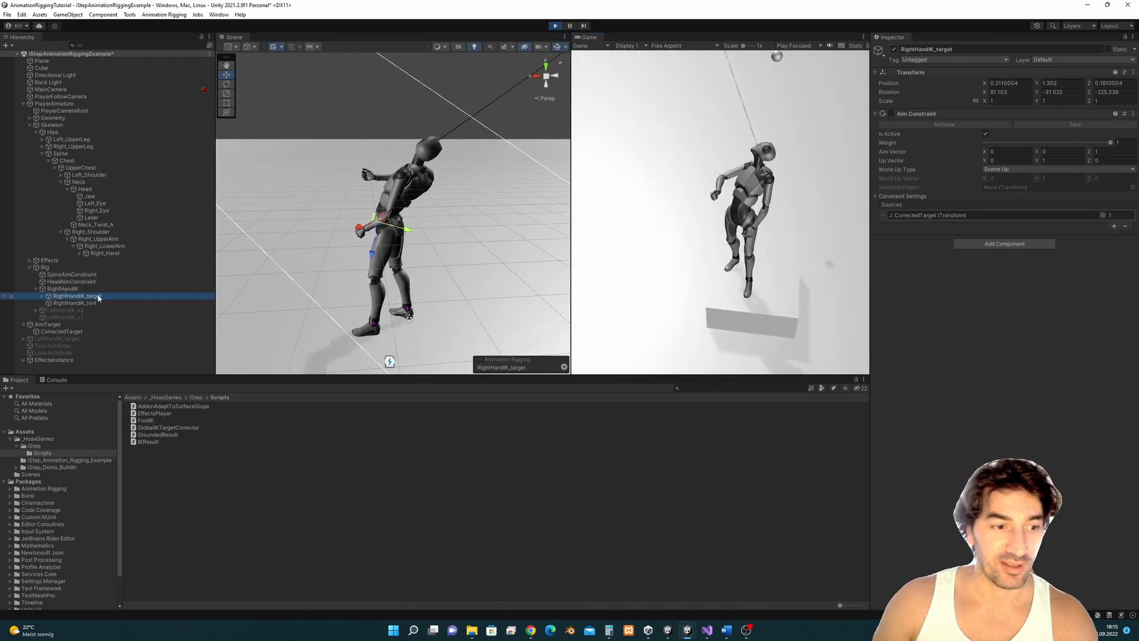
pyautogui.keyDown('alt'); pyautogui.moveTo(432, 216); pyautogui.dragTo(558, 226); pyautogui.keyUp('alt')
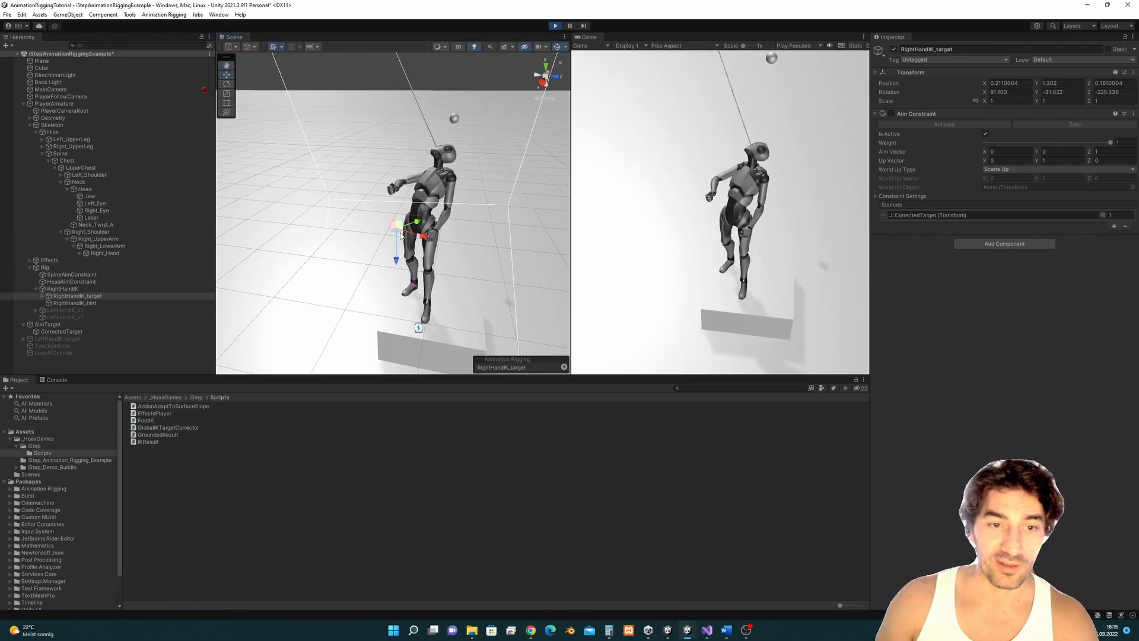
pyautogui.keyDown('alt'); pyautogui.moveTo(395, 237); pyautogui.dragTo(445, 238); pyautogui.keyUp('alt')
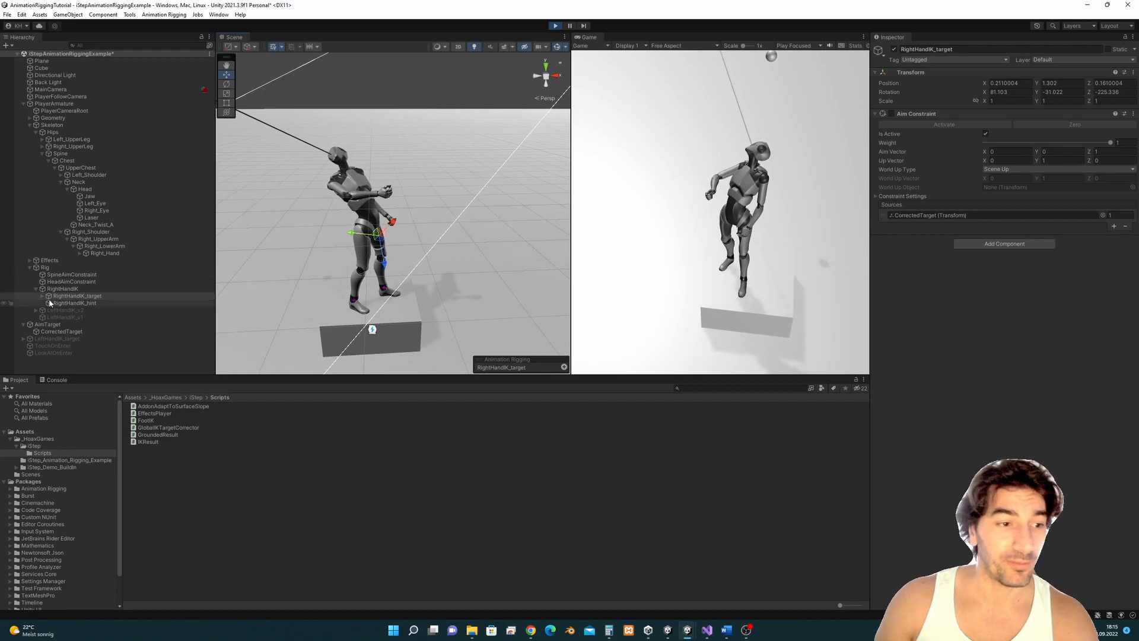
pyautogui.keyDown('alt'); pyautogui.moveTo(356, 261); pyautogui.dragTo(401, 236); pyautogui.keyUp('alt')
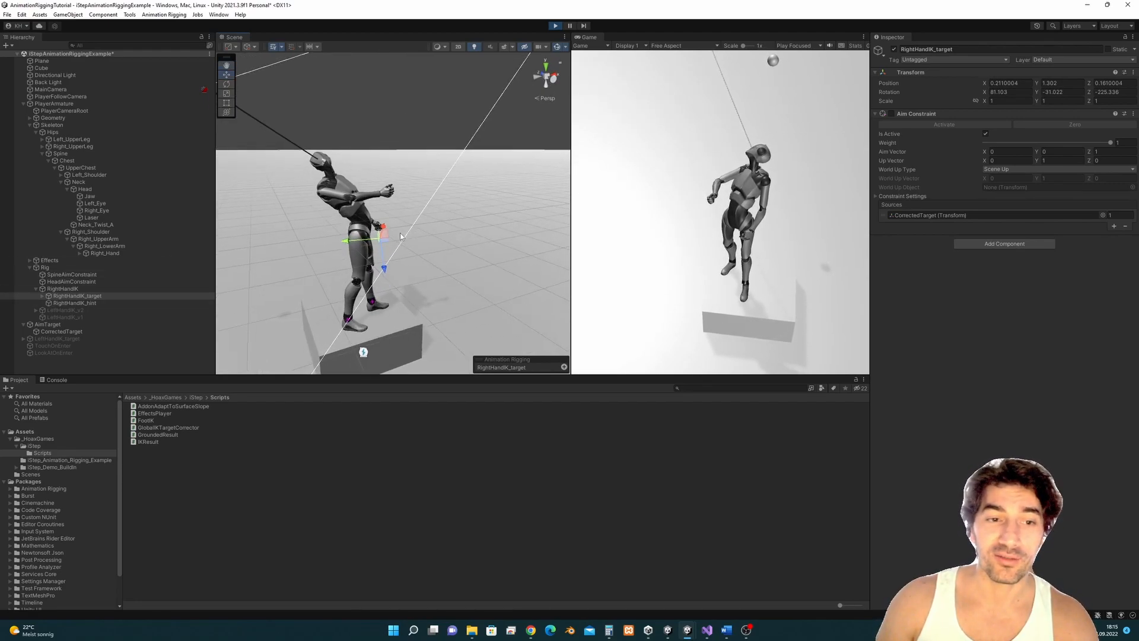
# - Select CorrectedHandIK under RightHandIK_target, stop play mode, and assign PlayerArmature as its Global IK Target Corrector's Foot IK
pyautogui.click(42, 296)
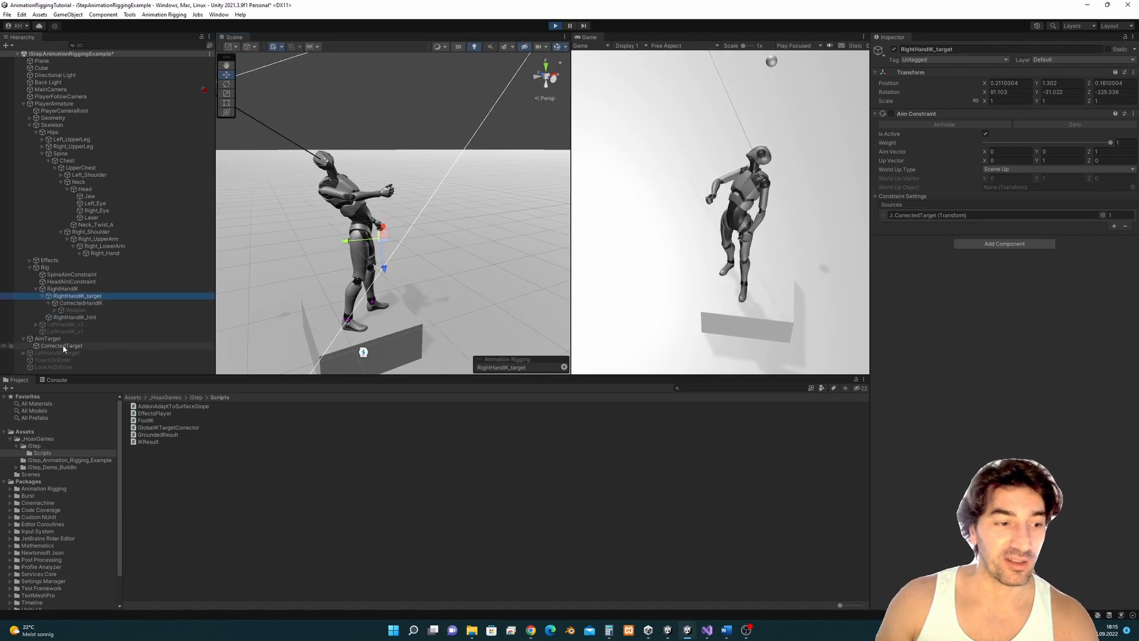
pyautogui.click(68, 302)
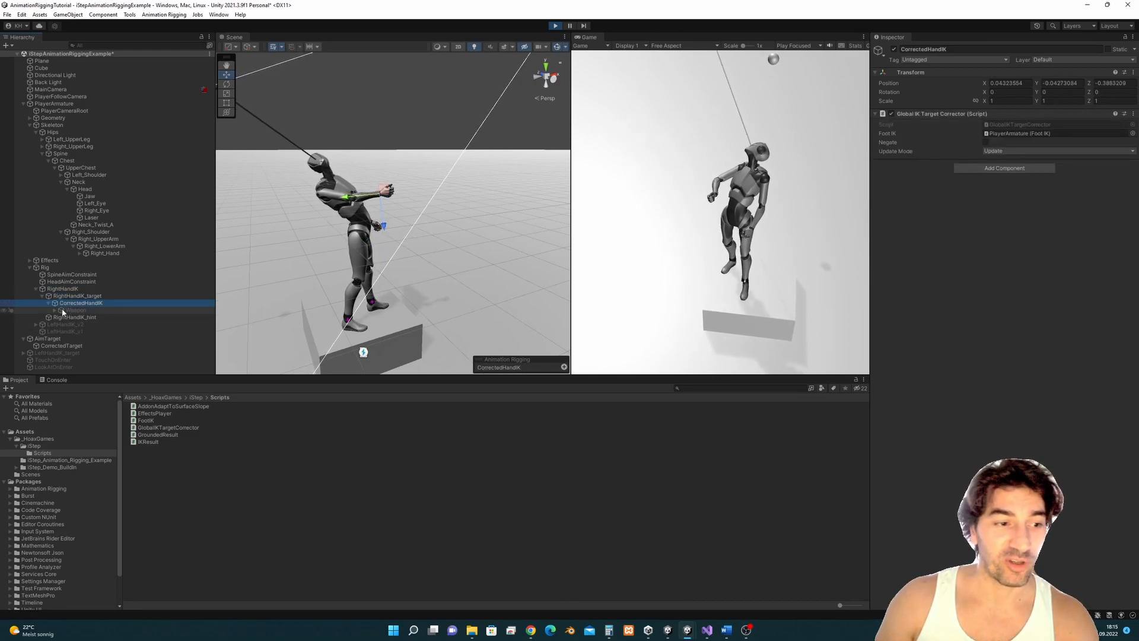
pyautogui.click(556, 26)
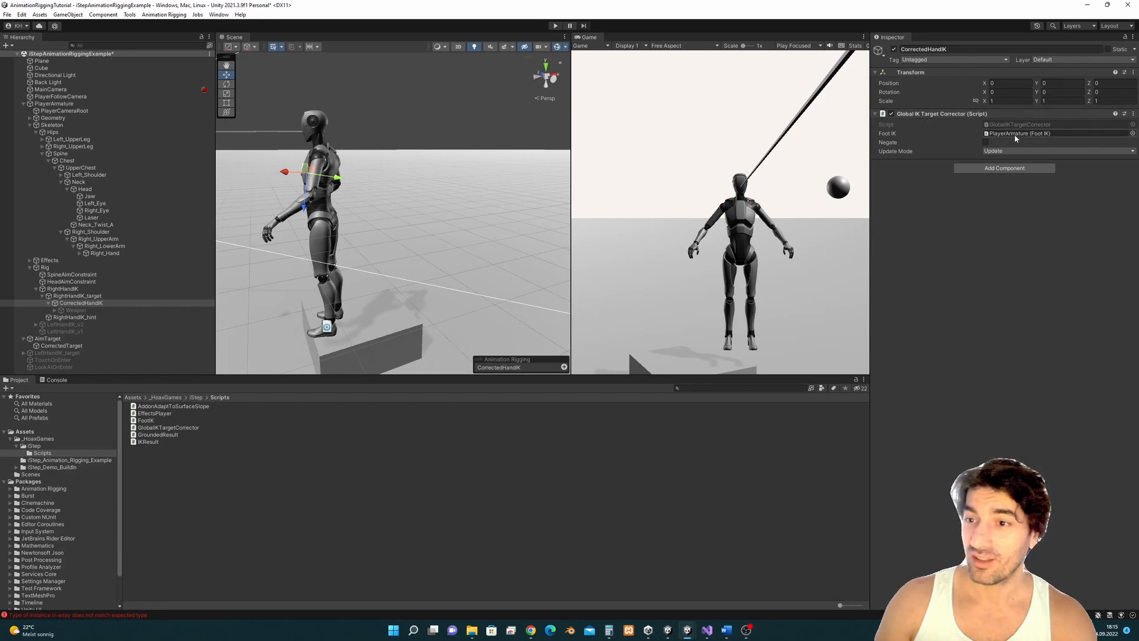
pyautogui.moveTo(53, 106); pyautogui.dragTo(977, 123)
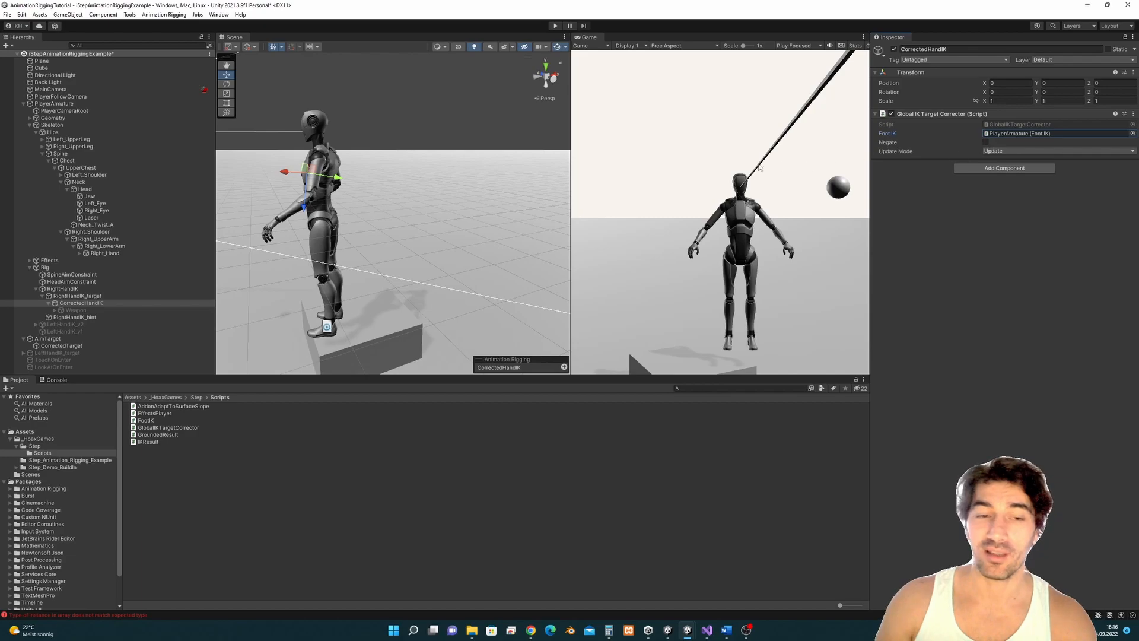
pyautogui.keyDown('alt'); pyautogui.moveTo(429, 211); pyautogui.dragTo(465, 202); pyautogui.keyUp('alt')
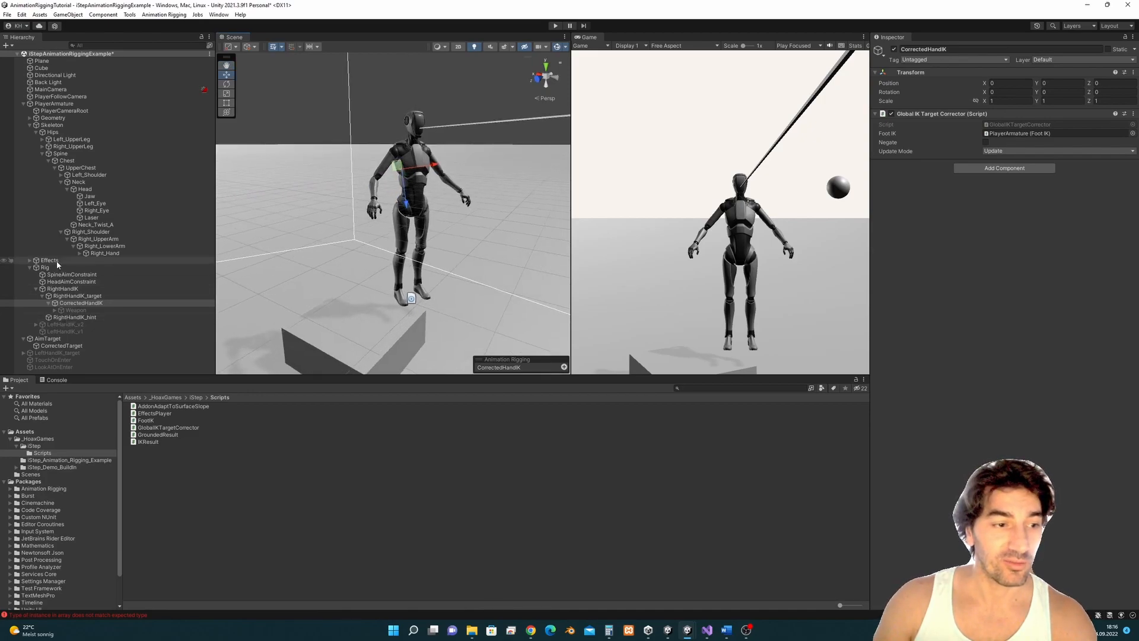
pyautogui.keyDown('alt'); pyautogui.moveTo(408, 242); pyautogui.dragTo(408, 219); pyautogui.keyUp('alt')
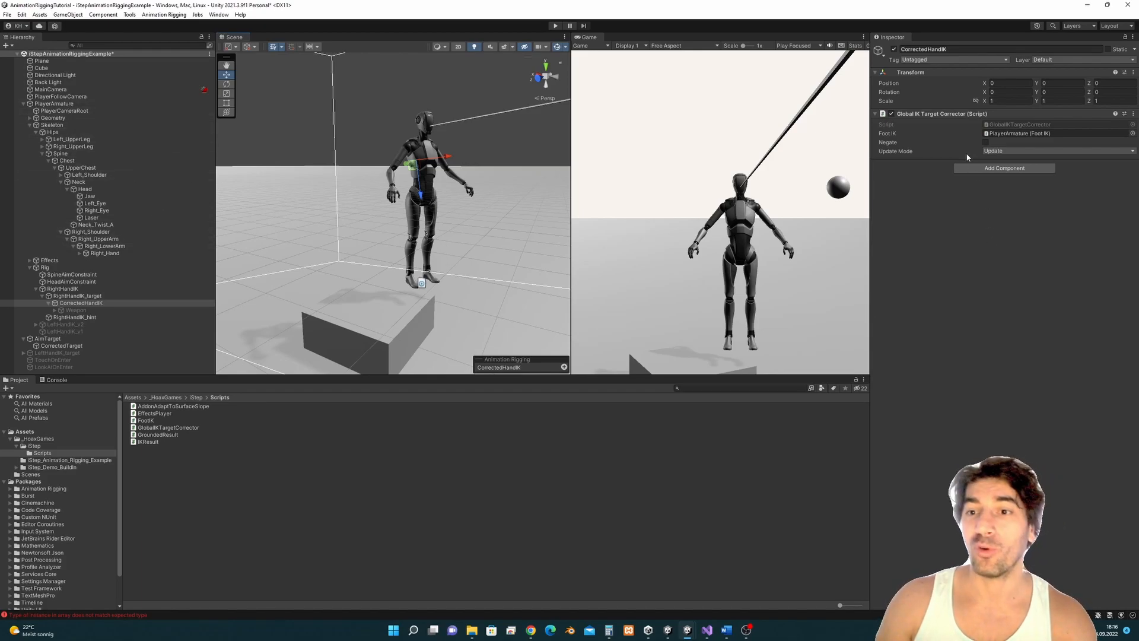
# - Run the scene again and compare the positions of RightHandIK_target and its child CorrectedHandIK on the character standing on the cube
pyautogui.click(98, 299)
pyautogui.click(556, 25)
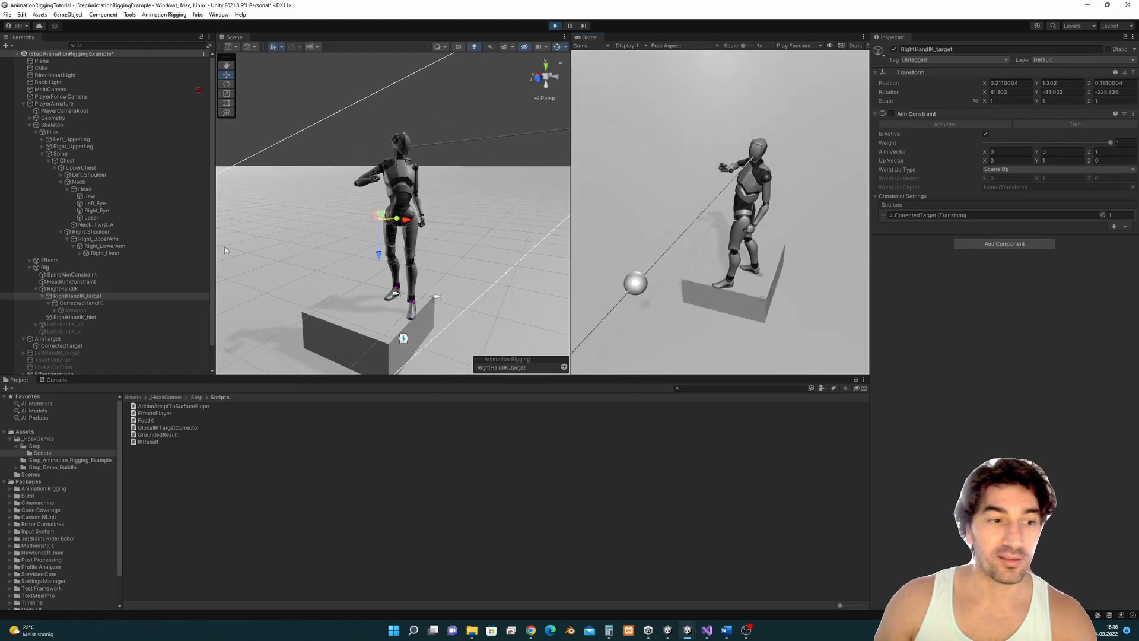
pyautogui.click(98, 304)
pyautogui.keyDown('alt'); pyautogui.moveTo(373, 236); pyautogui.dragTo(515, 249); pyautogui.keyUp('alt')
pyautogui.scroll(5, 420, 243)
pyautogui.moveTo(515, 249); pyautogui.dragTo(461, 232, button='middle')
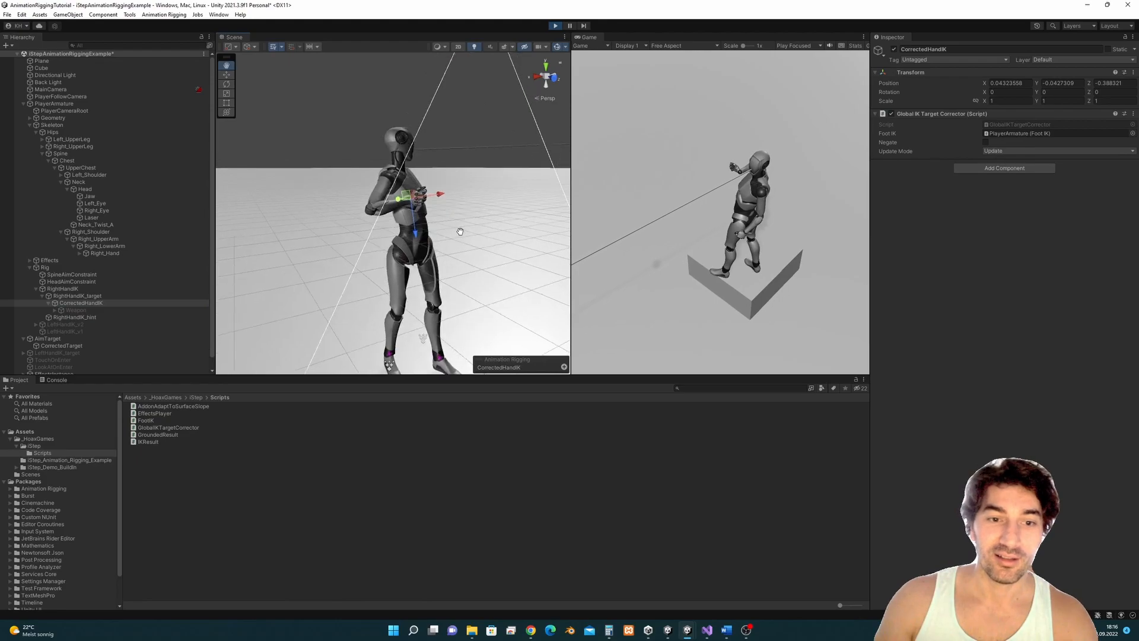
pyautogui.click(97, 296)
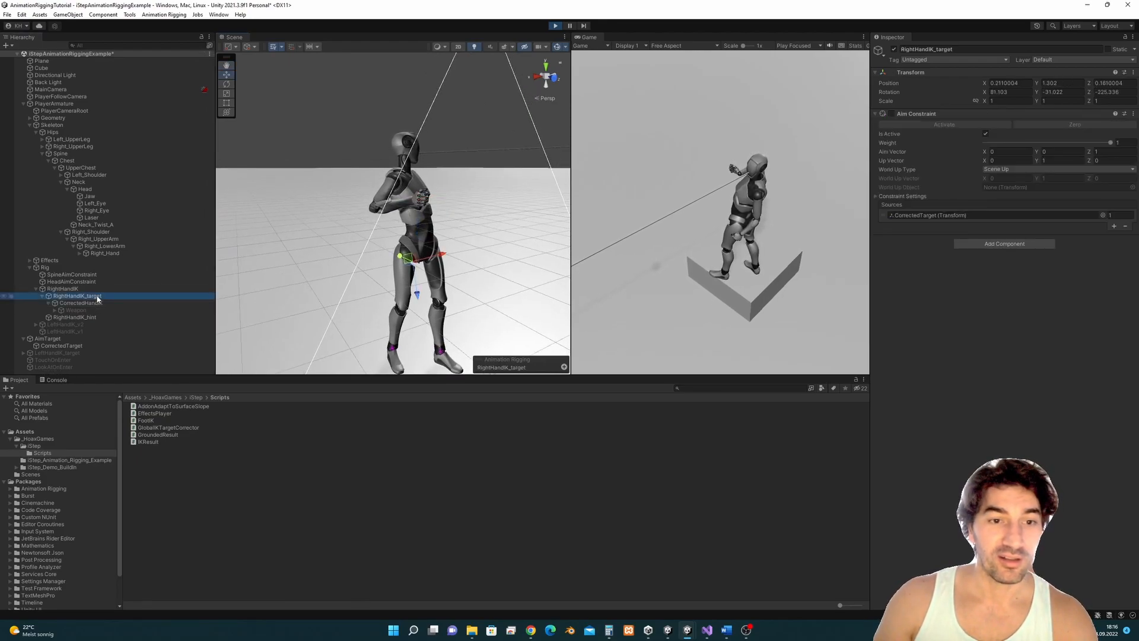
pyautogui.click(134, 303)
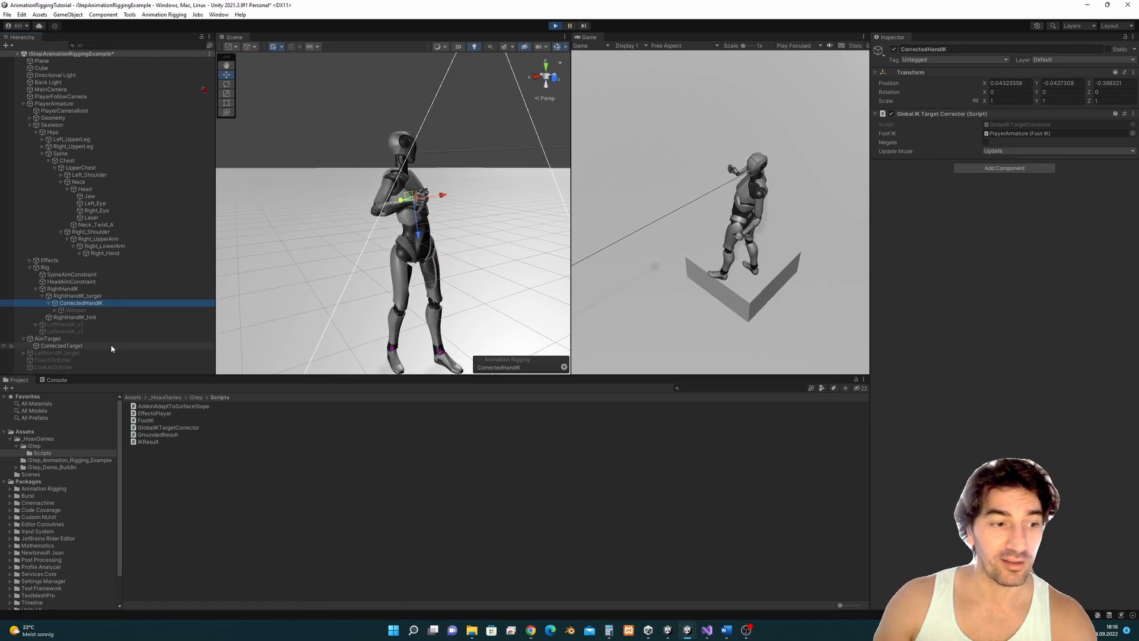
# - Frame AimTarget in the scene and compare its position with that of its child CorrectedTarget
pyautogui.click(78, 338)
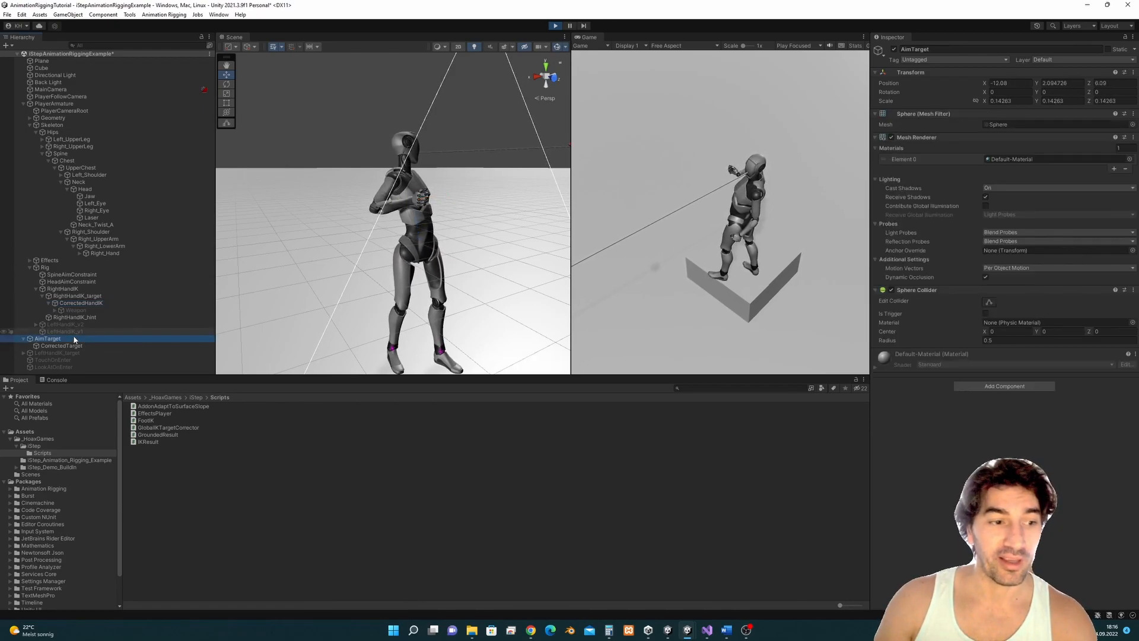
pyautogui.doubleClick(59, 338)
pyautogui.scroll(-6, 450, 290)
pyautogui.scroll(-5, 450, 294)
pyautogui.keyDown('alt'); pyautogui.moveTo(450, 293); pyautogui.dragTo(344, 273); pyautogui.keyUp('alt')
pyautogui.scroll(-4, 386, 285)
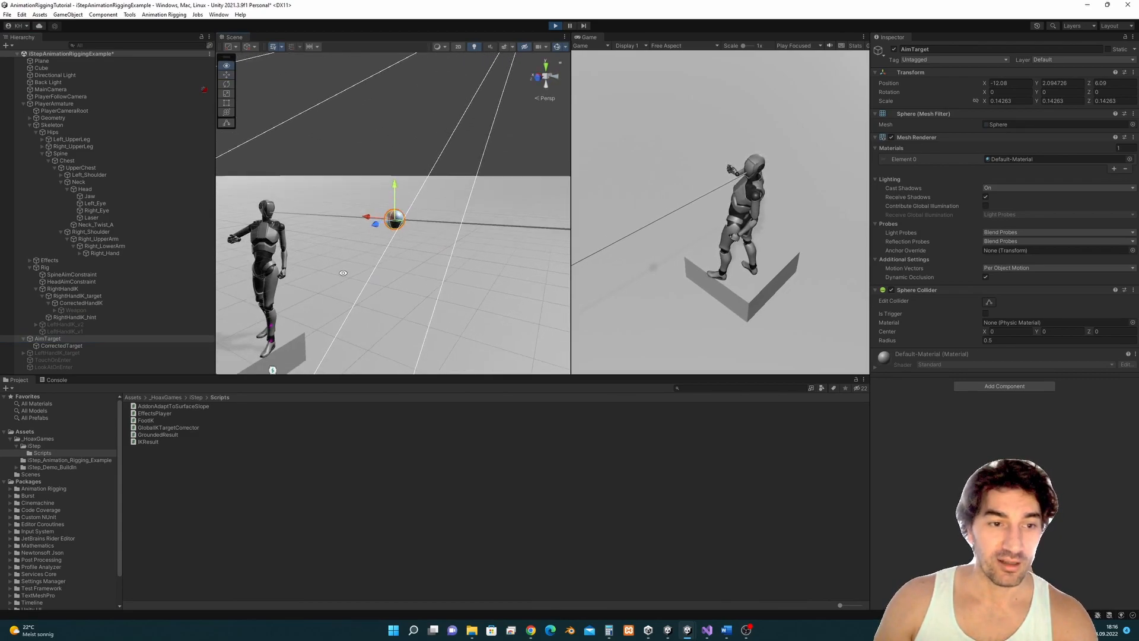
pyautogui.click(75, 347)
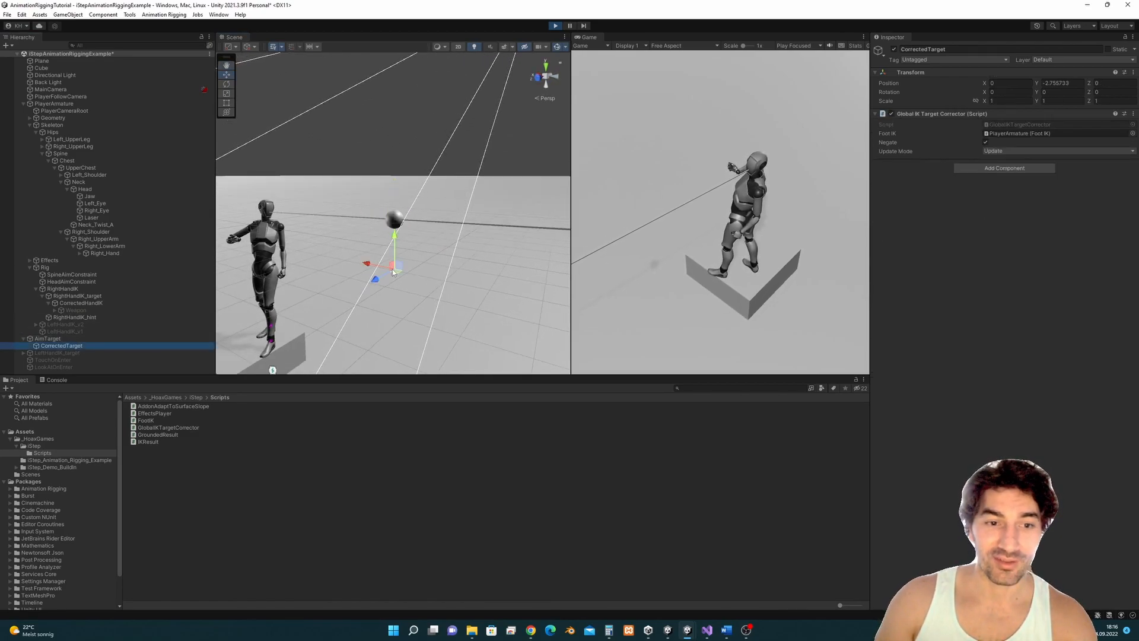
pyautogui.moveTo(429, 248); pyautogui.dragTo(443, 248, button='middle')
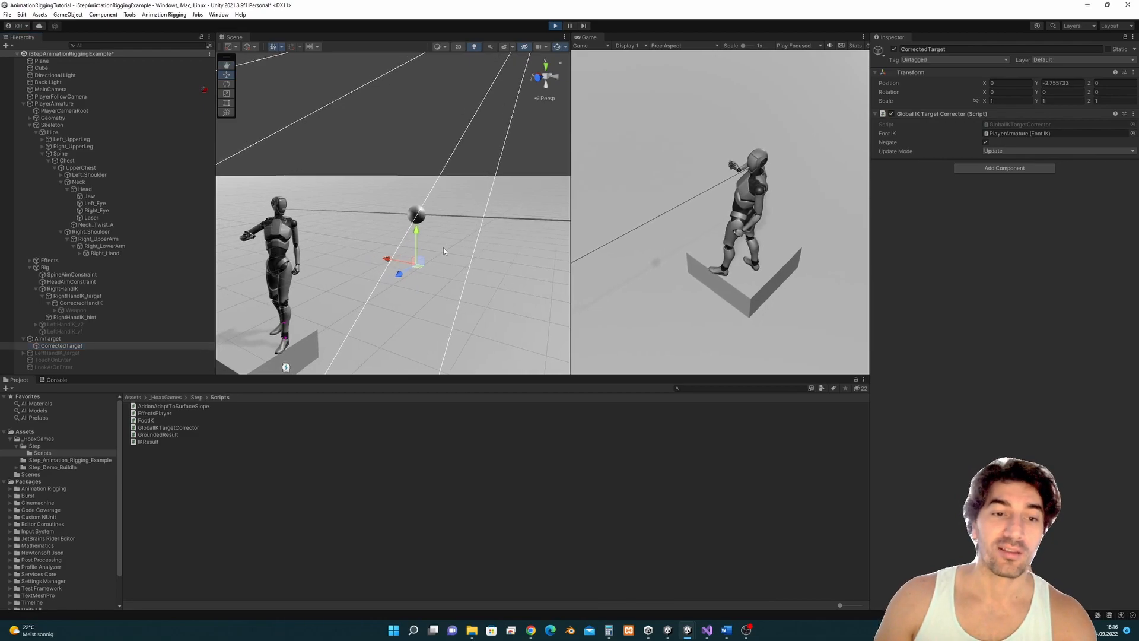
# - Reselect CorrectedHandIK and examine its position at the character's right hand up close
pyautogui.click(108, 303)
pyautogui.moveTo(299, 256); pyautogui.dragTo(396, 252, button='middle')
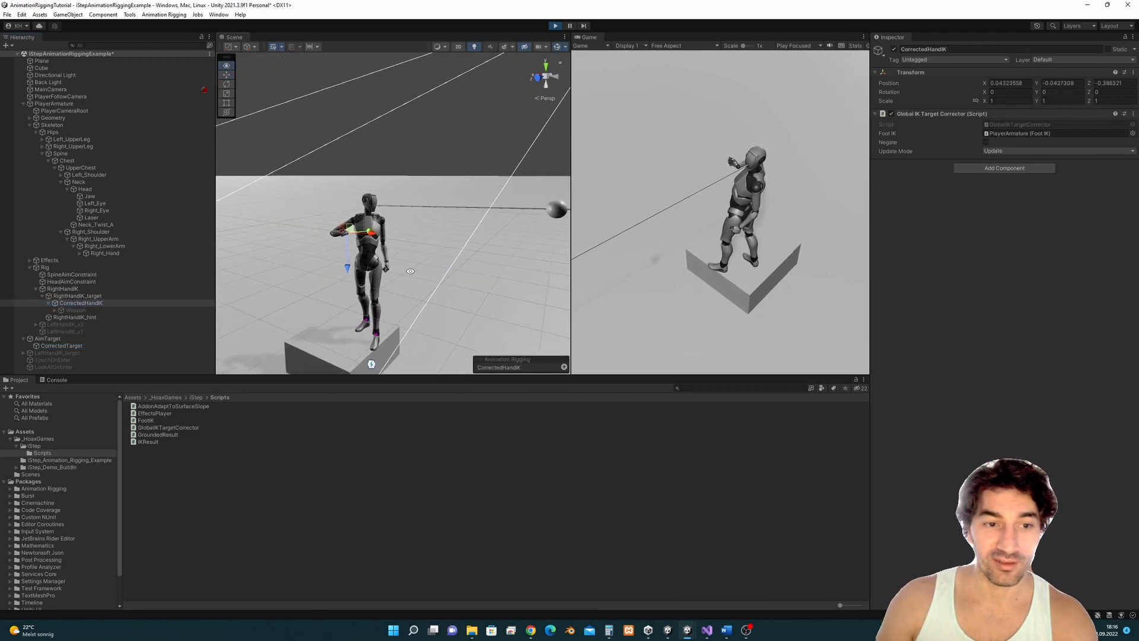
pyautogui.keyDown('alt'); pyautogui.moveTo(397, 252); pyautogui.dragTo(523, 258); pyautogui.keyUp('alt')
pyautogui.moveTo(348, 244); pyautogui.dragTo(427, 246, button='middle')
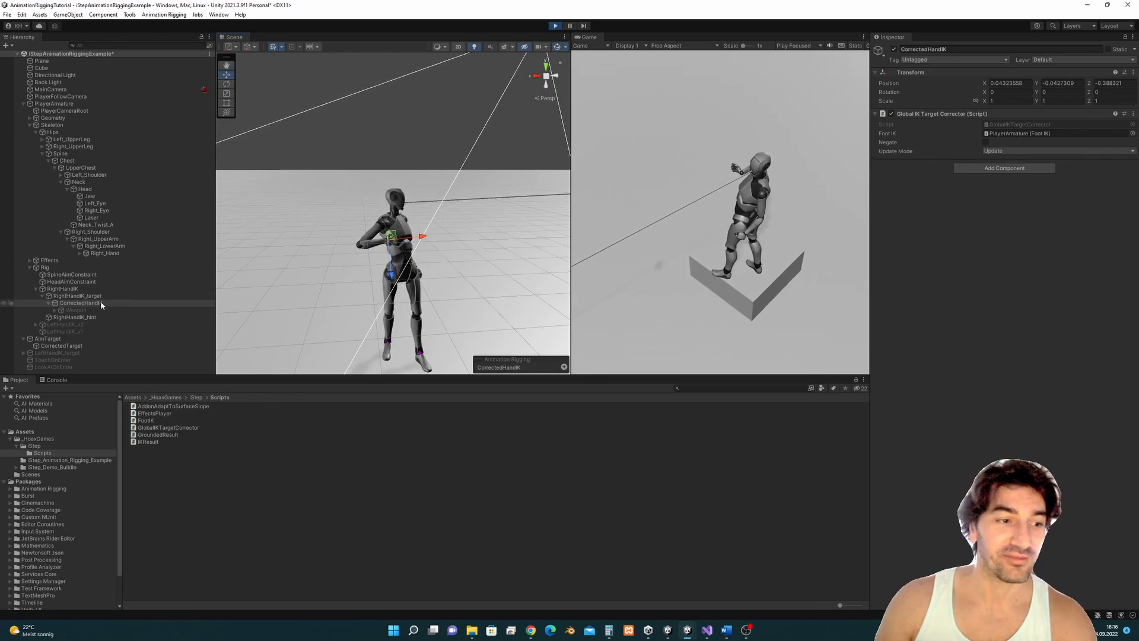
# - Activate the Weapon object under CorrectedHandIK while the scene is running and view it at the character's right hand
pyautogui.click(91, 310)
pyautogui.click(894, 49)
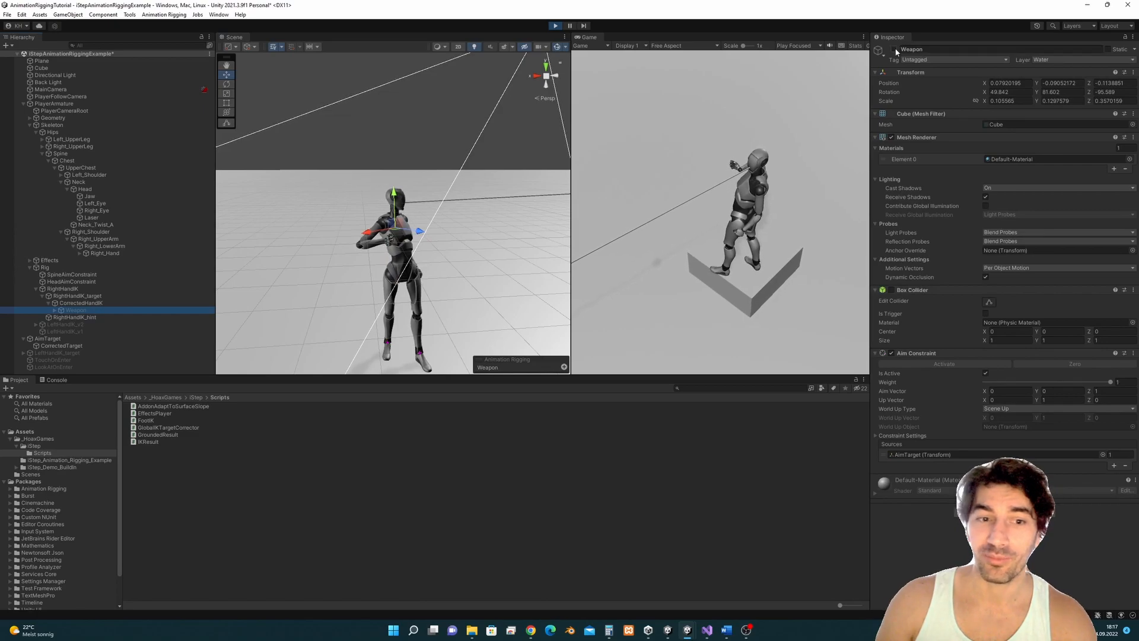
pyautogui.scroll(4, 494, 208)
pyautogui.keyDown('alt'); pyautogui.moveTo(451, 278); pyautogui.dragTo(514, 247); pyautogui.keyUp('alt')
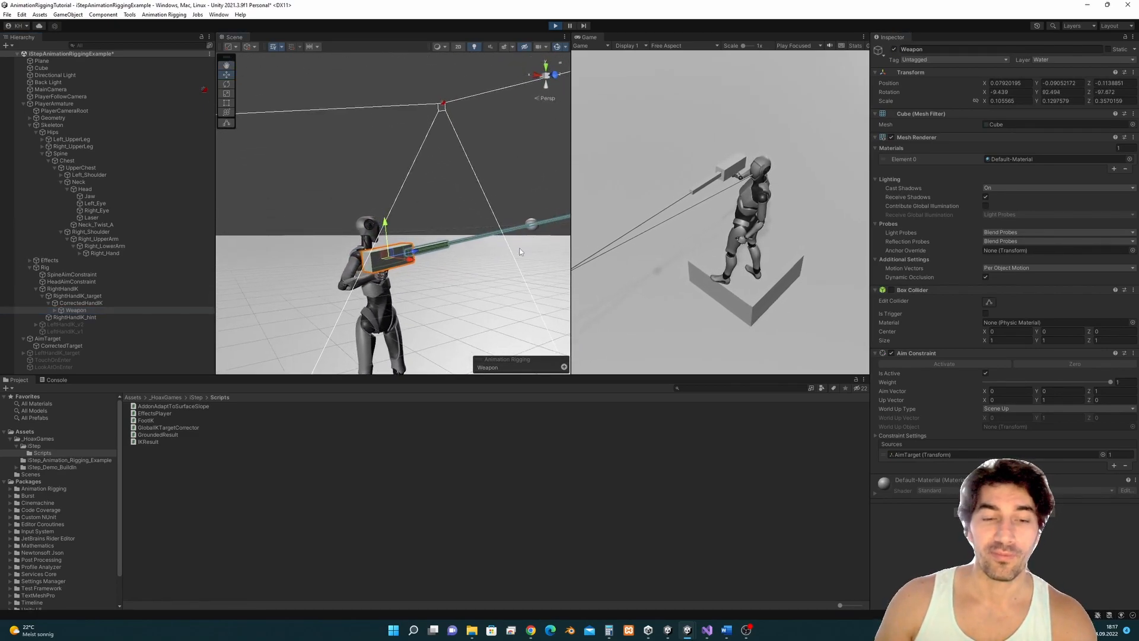
# - Move the character around on the cube to test how the weapon aims, and stop play mode
pyautogui.click(588, 233)
pyautogui.press('a')
pyautogui.press('d')
pyautogui.press('a')
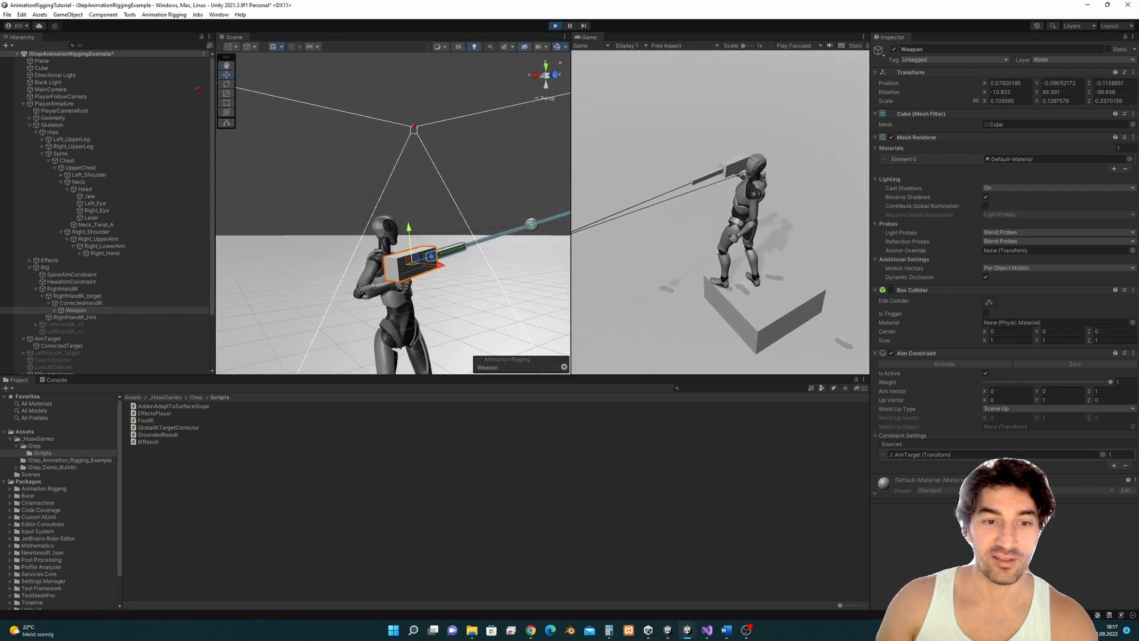
pyautogui.hotkey('ctrl', 'p')
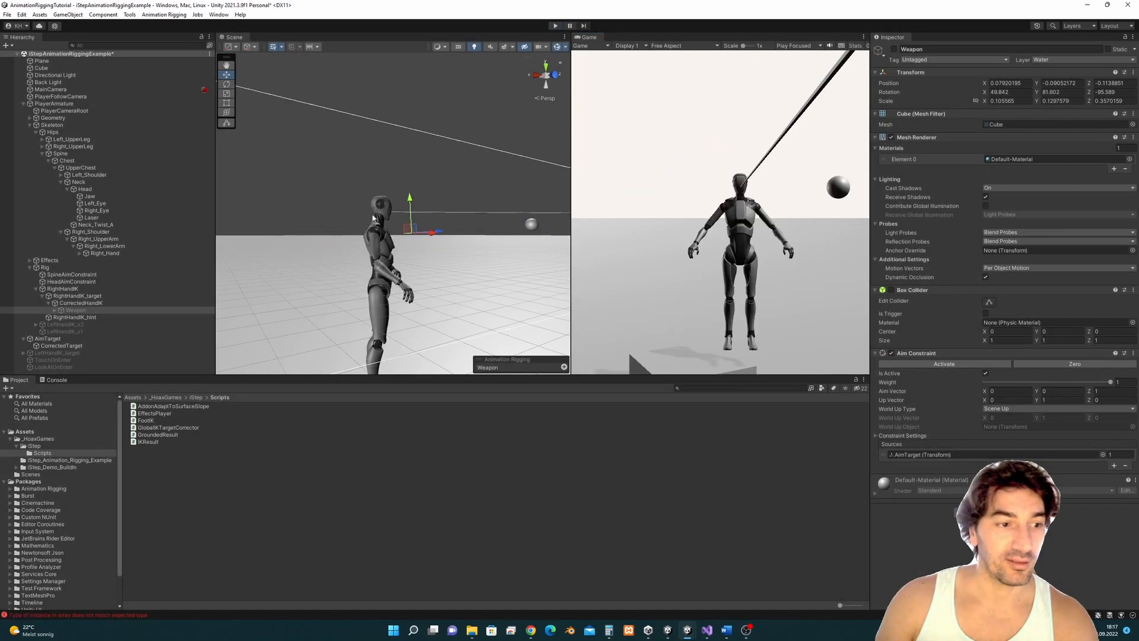
# - Activate Weapon outside play mode, view RightHandIK_target with its Aim Constraint, and deactivate Weapon again
pyautogui.click(894, 50)
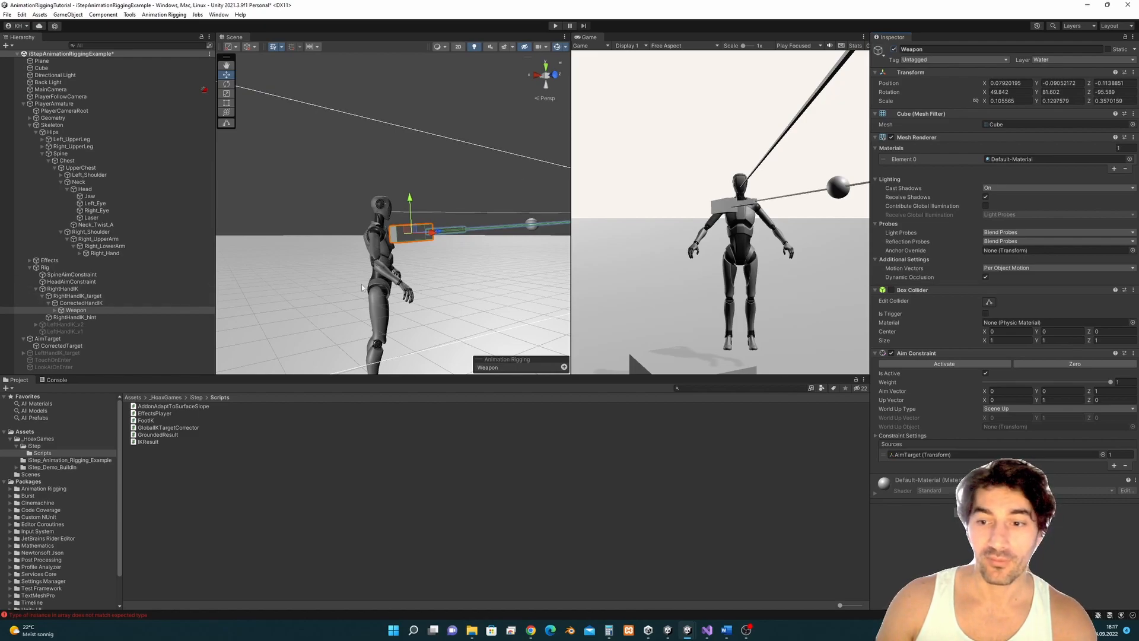
pyautogui.click(77, 296)
pyautogui.keyDown('alt'); pyautogui.moveTo(392, 267); pyautogui.dragTo(409, 267); pyautogui.keyUp('alt')
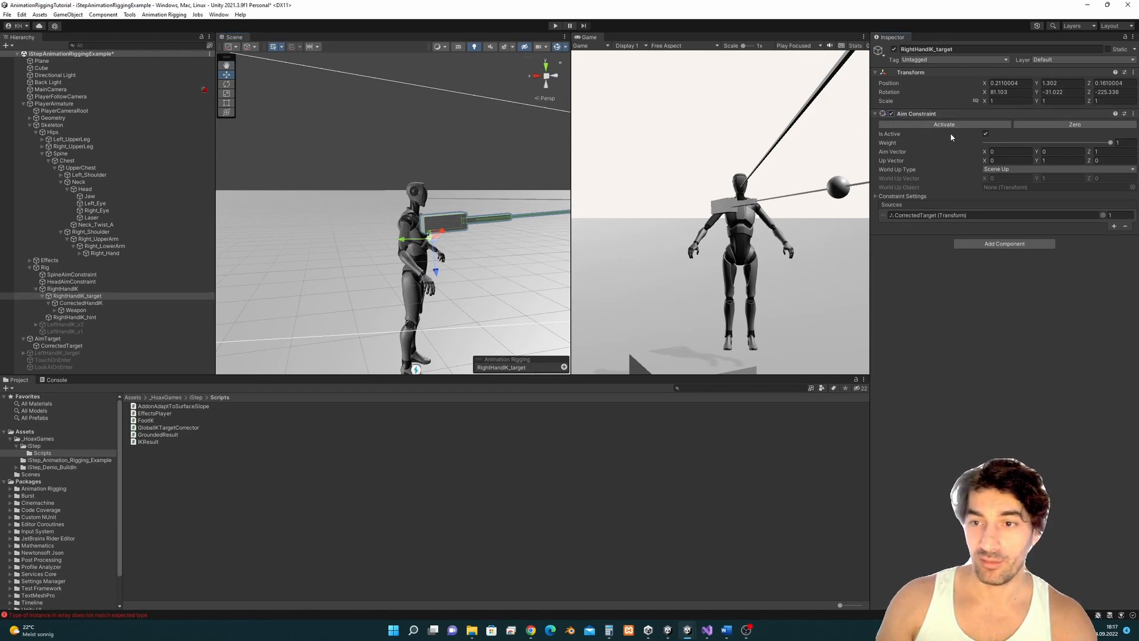
pyautogui.click(88, 310)
pyautogui.click(895, 50)
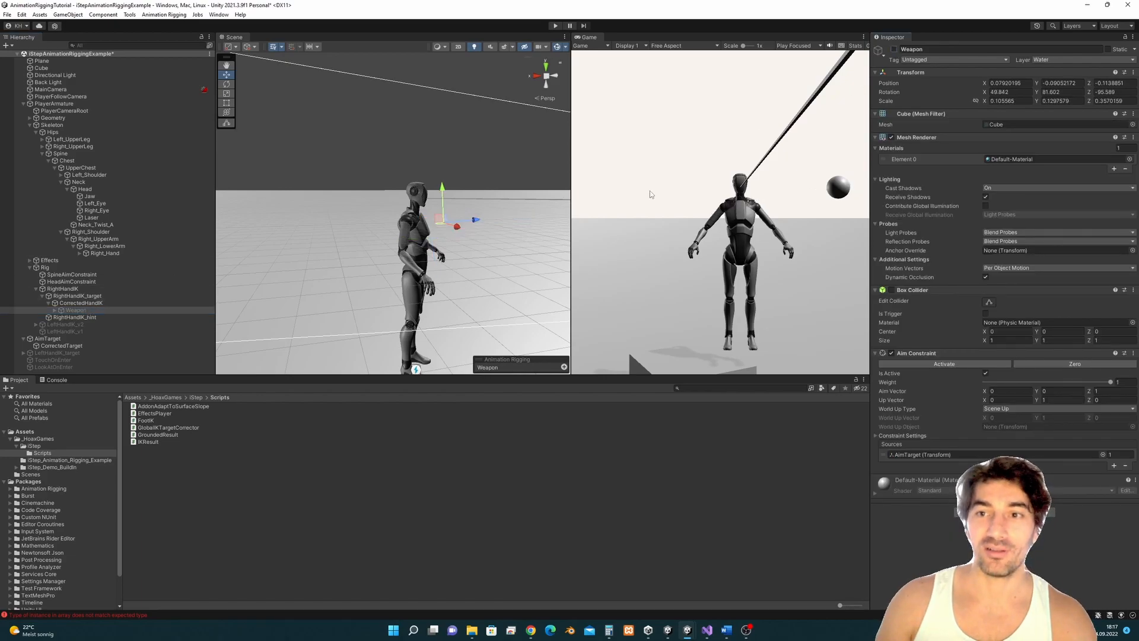
# - Compare the Aim Constraint on RightHandIK_target with the Multi-Aim Constraint on SpineAimConstraint
pyautogui.click(81, 296)
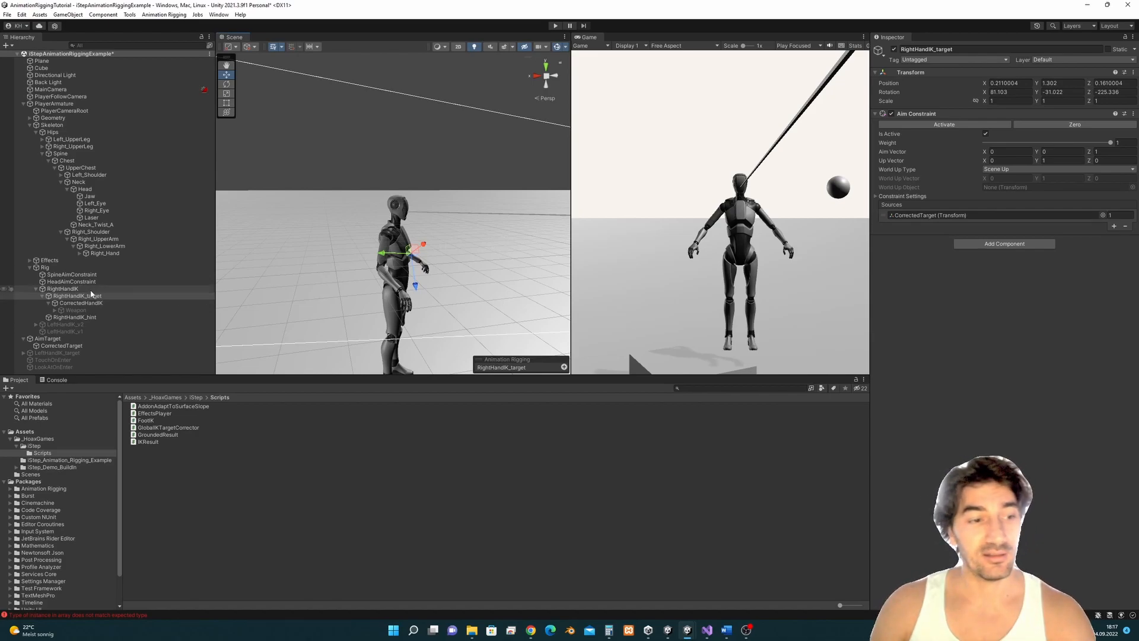
pyautogui.moveTo(404, 261)
pyautogui.mouseDown(button='right')
pyautogui.moveTo(368, 231)
pyautogui.moveTo(415, 248)
pyautogui.mouseUp(button='right')
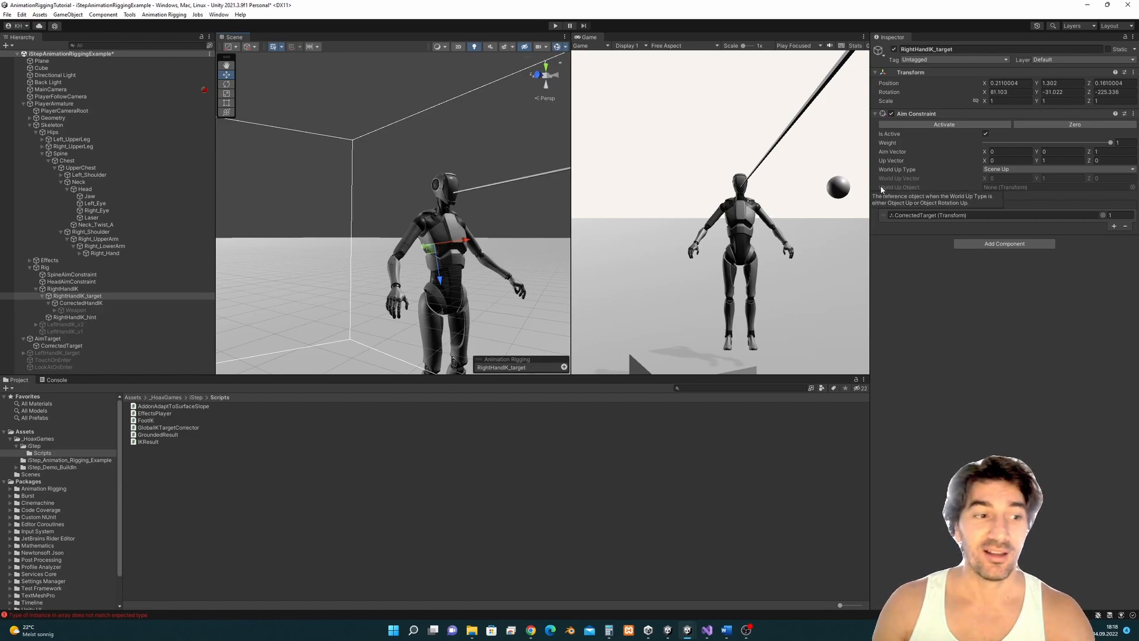
pyautogui.click(89, 281)
pyautogui.click(91, 276)
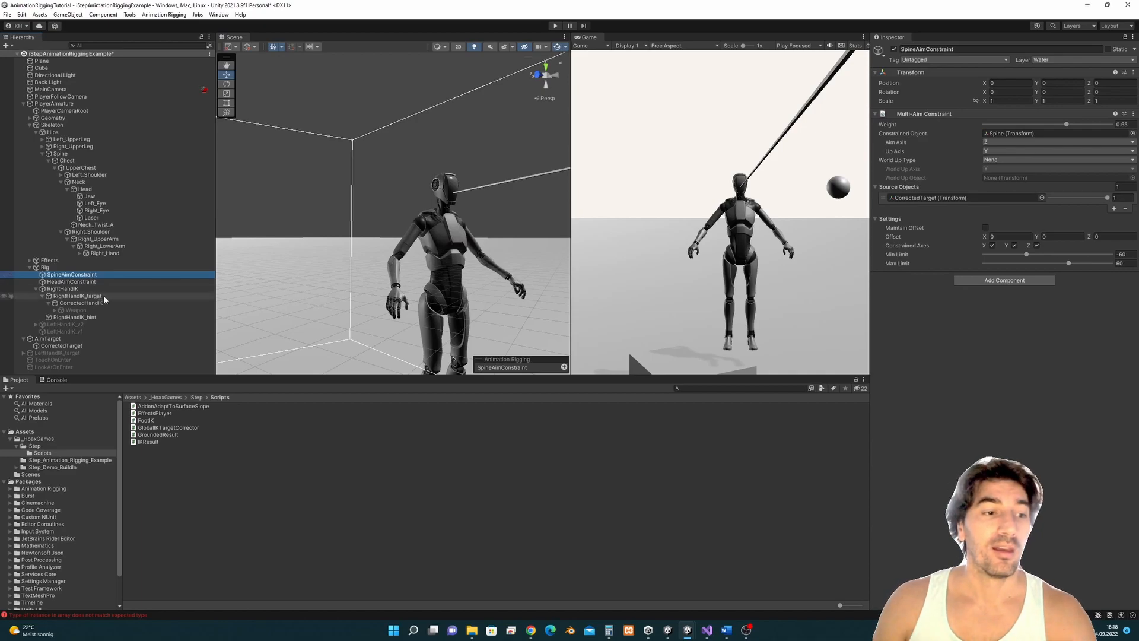
pyautogui.click(89, 296)
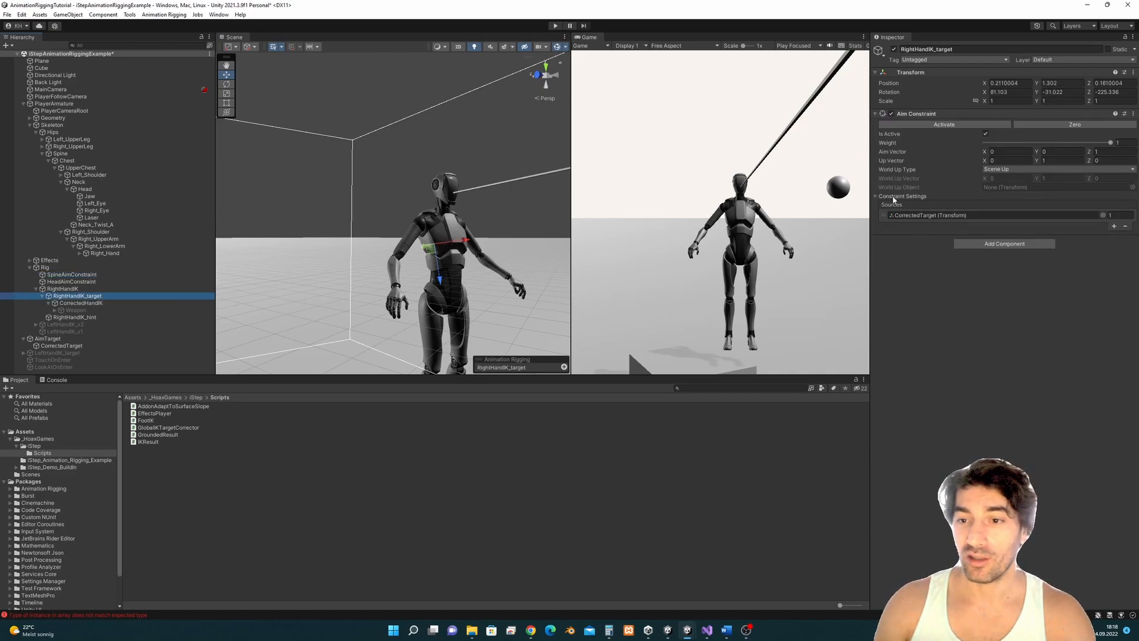
# - Expand the Constraint Settings of RightHandIK_target's Aim Constraint and examine its Rotation Offset and the target's orientation in the scene
pyautogui.click(876, 197)
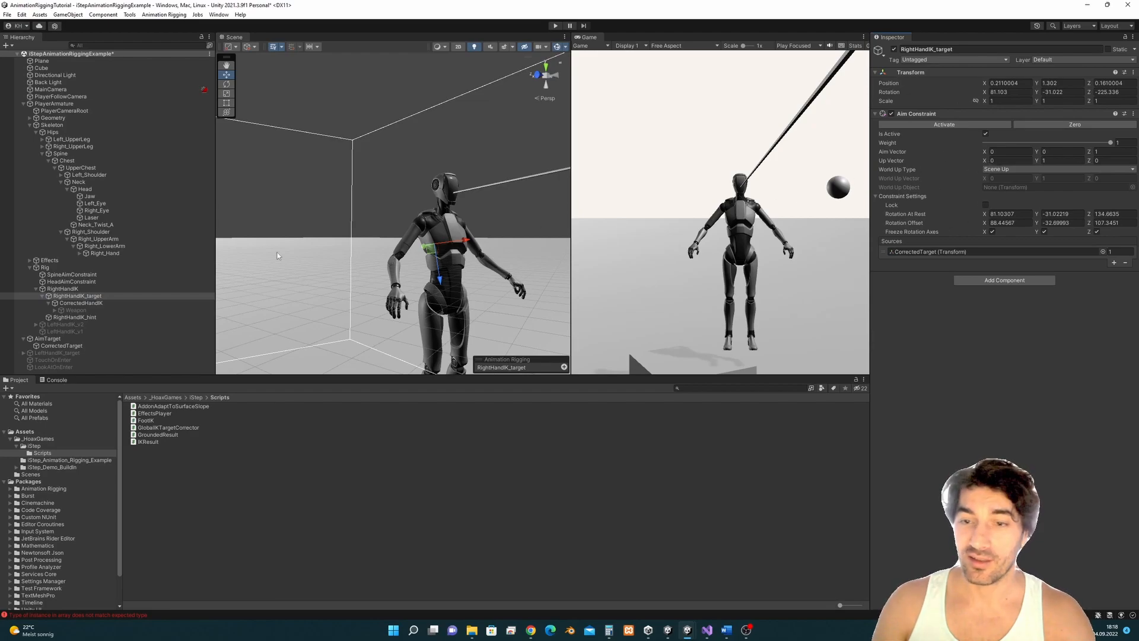
pyautogui.doubleClick(84, 298)
pyautogui.keyDown('alt'); pyautogui.moveTo(427, 206); pyautogui.dragTo(488, 206); pyautogui.keyUp('alt')
pyautogui.scroll(-5, 438, 248)
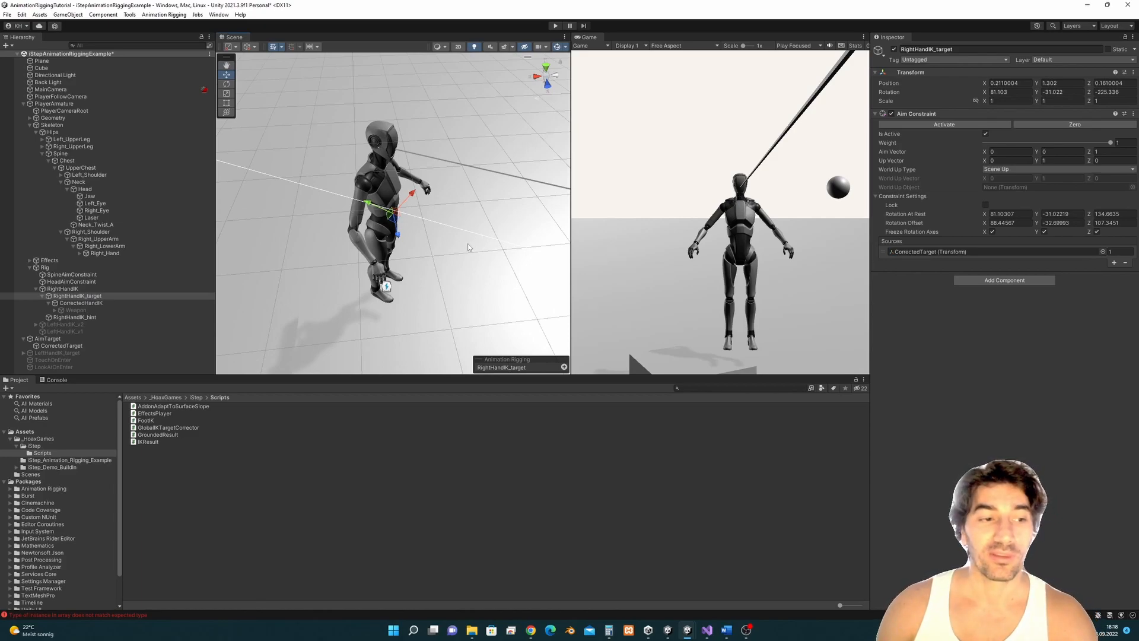
pyautogui.scroll(3, 420, 248)
pyautogui.keyDown('alt'); pyautogui.moveTo(420, 248); pyautogui.dragTo(457, 177); pyautogui.keyUp('alt')
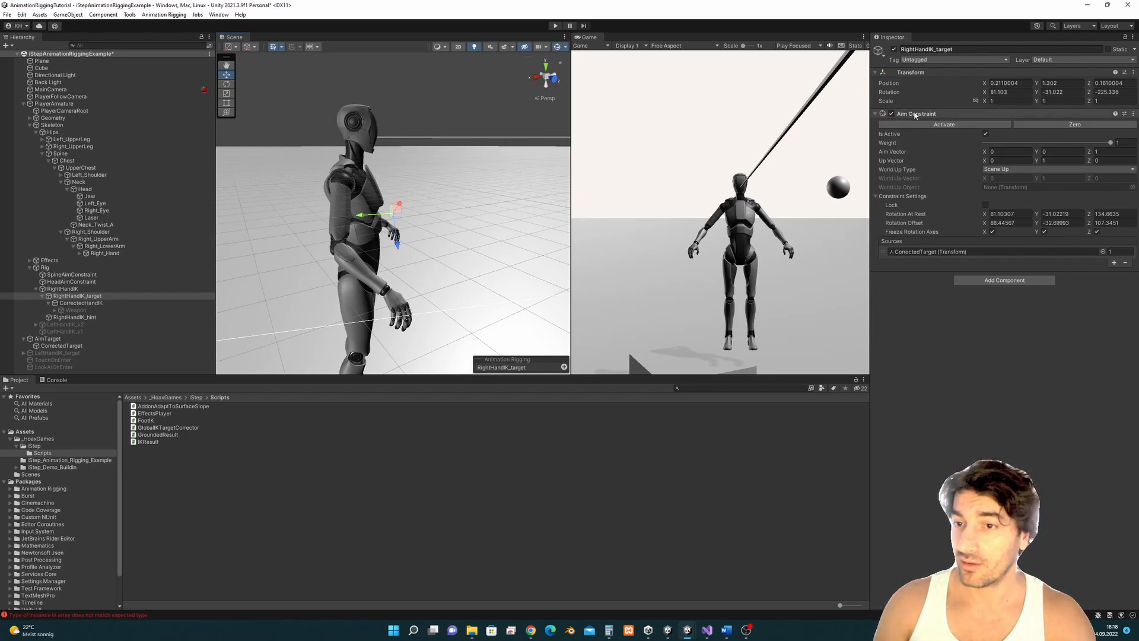
pyautogui.click(991, 222)
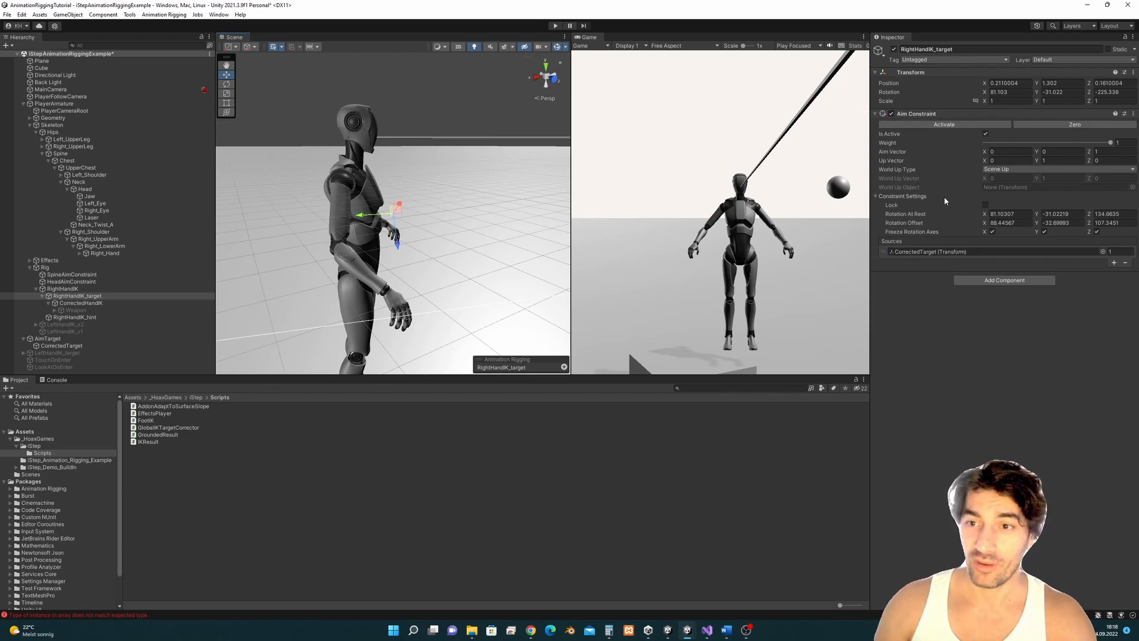
# - Locate CorrectedTarget, the source of RightHandIK_target's Aim Constraint, and view it in front of the character
pyautogui.click(926, 253)
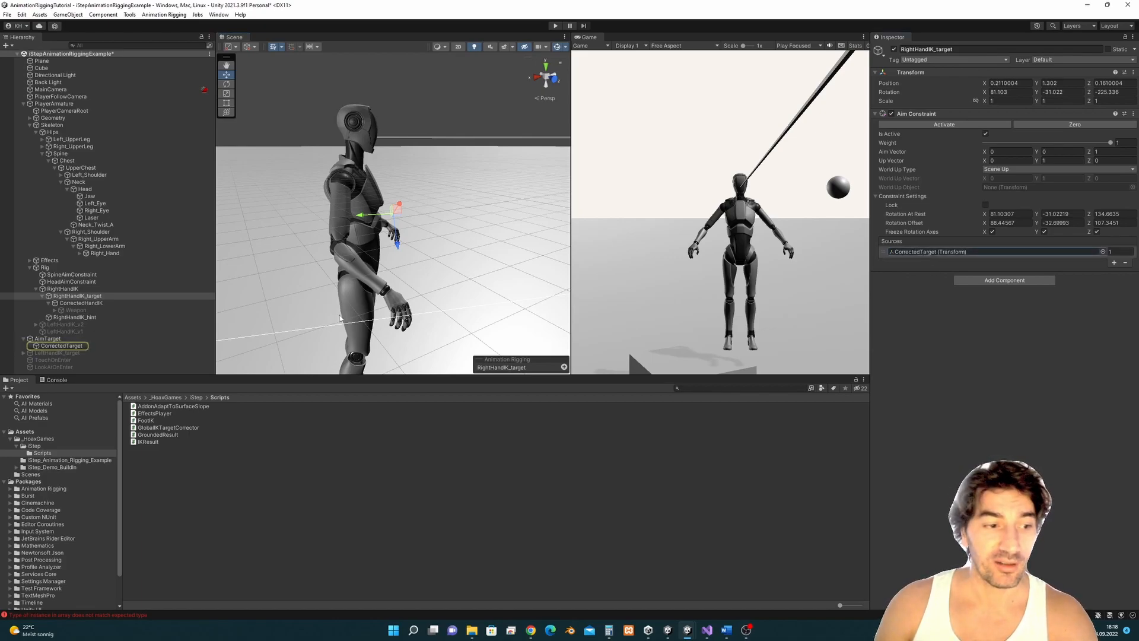
pyautogui.click(60, 348)
pyautogui.moveTo(487, 267); pyautogui.dragTo(451, 269, button='middle')
pyautogui.scroll(-3, 498, 265)
pyautogui.keyDown('alt'); pyautogui.moveTo(498, 265); pyautogui.dragTo(419, 269); pyautogui.keyUp('alt')
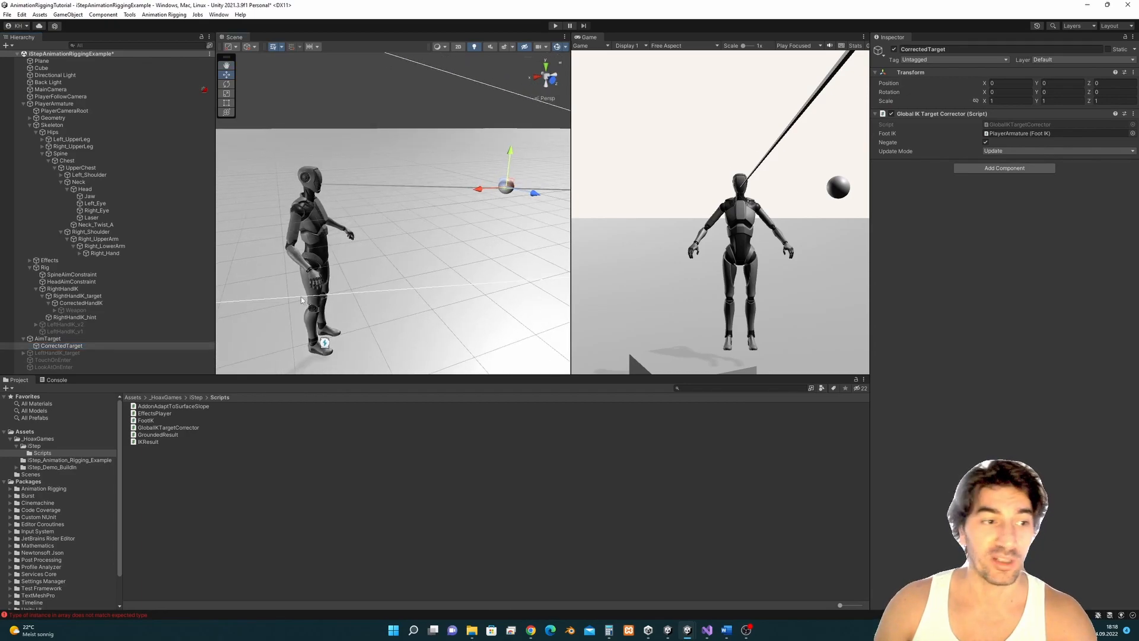
# - Select CorrectedHandIK, run the scene, and move the character around to test the right hand's aiming without the weapon
pyautogui.click(94, 310)
pyautogui.click(82, 303)
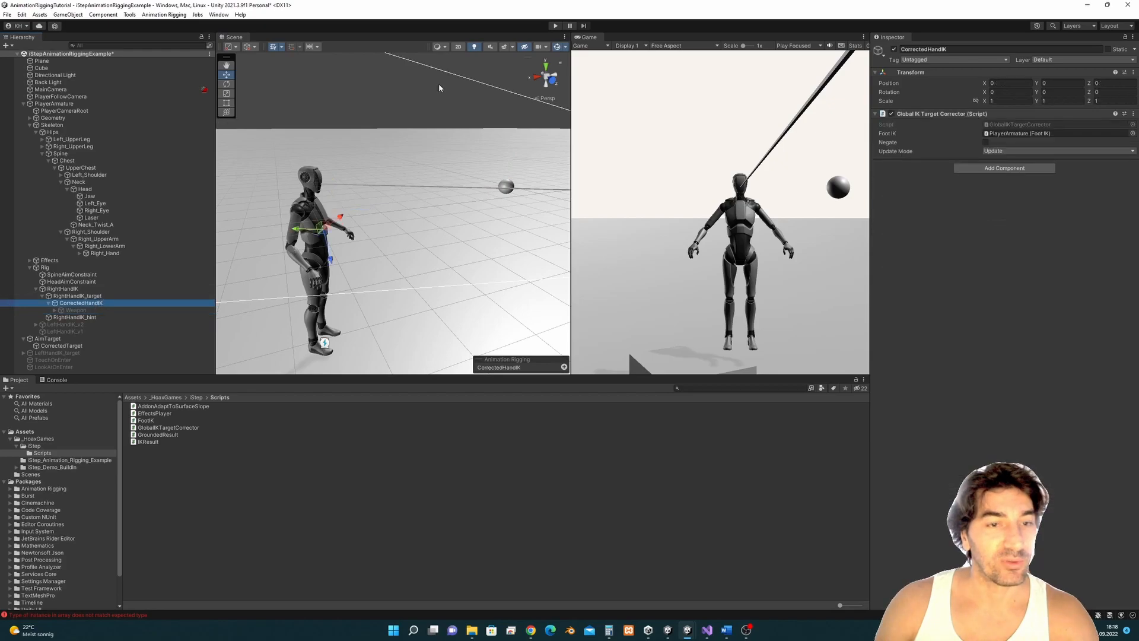
pyautogui.click(556, 26)
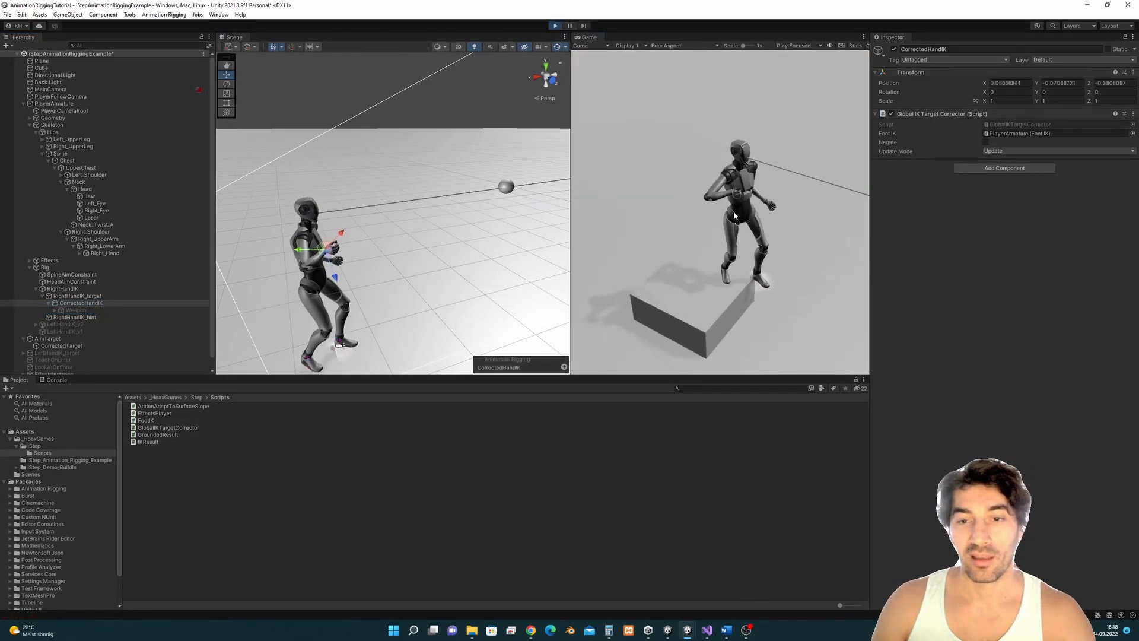
pyautogui.press('s')
pyautogui.press('a')
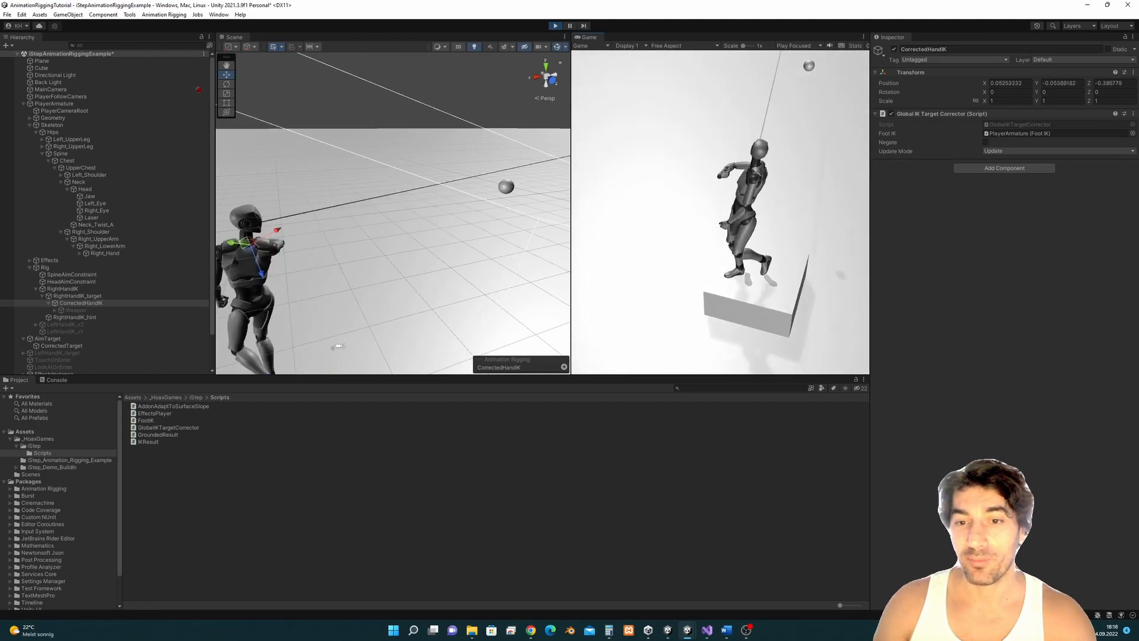
pyautogui.press('w')
pyautogui.press('s')
pyautogui.press('w')
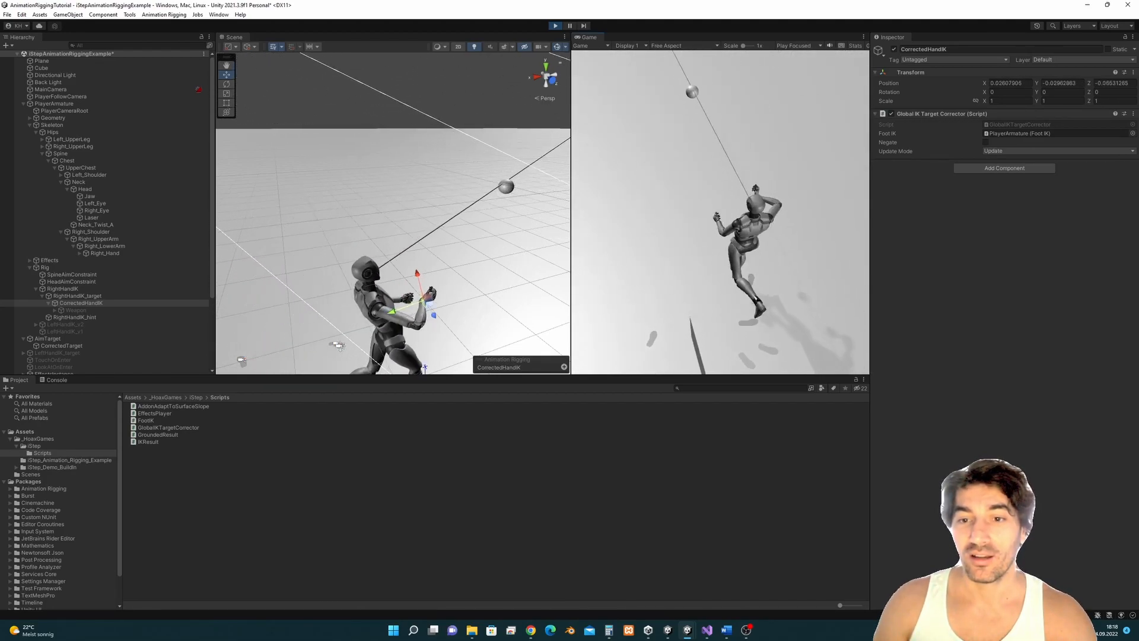
pyautogui.press('a')
pyautogui.press('s')
pyautogui.press('d')
pyautogui.press('w')
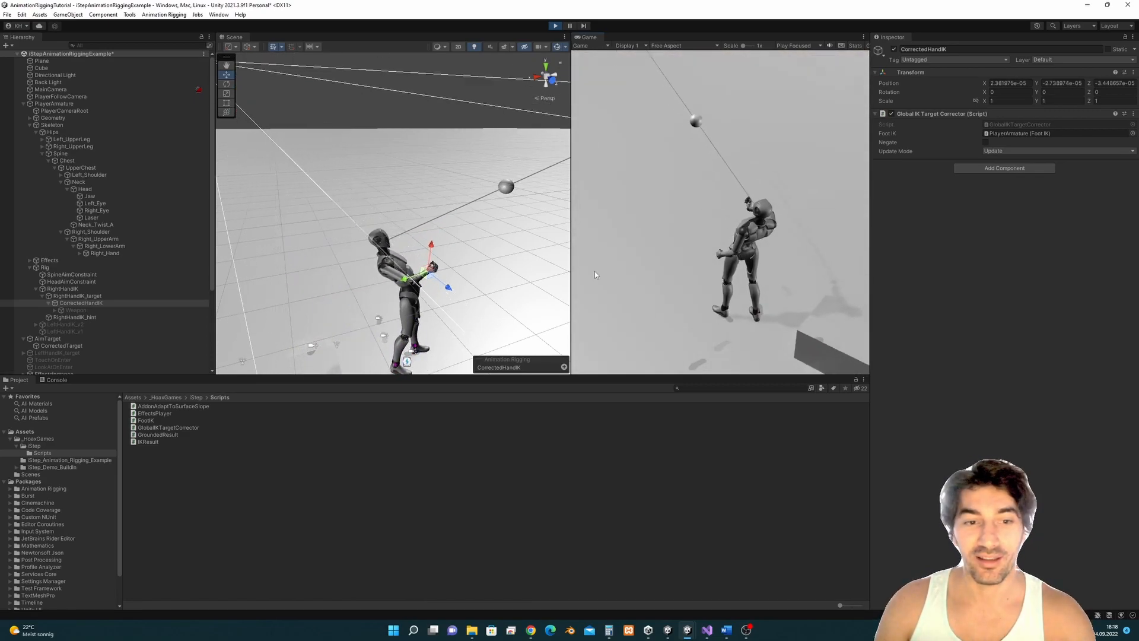
# - Examine the right hand's alignment with the aim sphere up close in the scene, and stop play mode
pyautogui.press('Escape')
pyautogui.scroll(12, 482, 264)
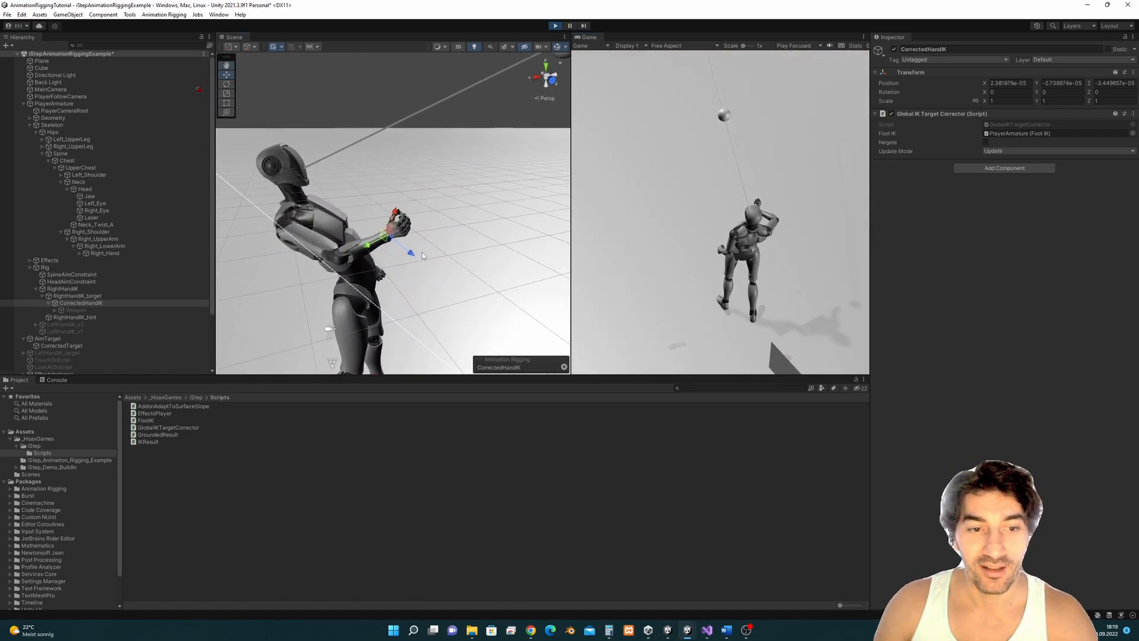
pyautogui.keyDown('alt'); pyautogui.moveTo(390, 278); pyautogui.dragTo(369, 265); pyautogui.keyUp('alt')
pyautogui.moveTo(368, 265); pyautogui.dragTo(417, 196, button='middle')
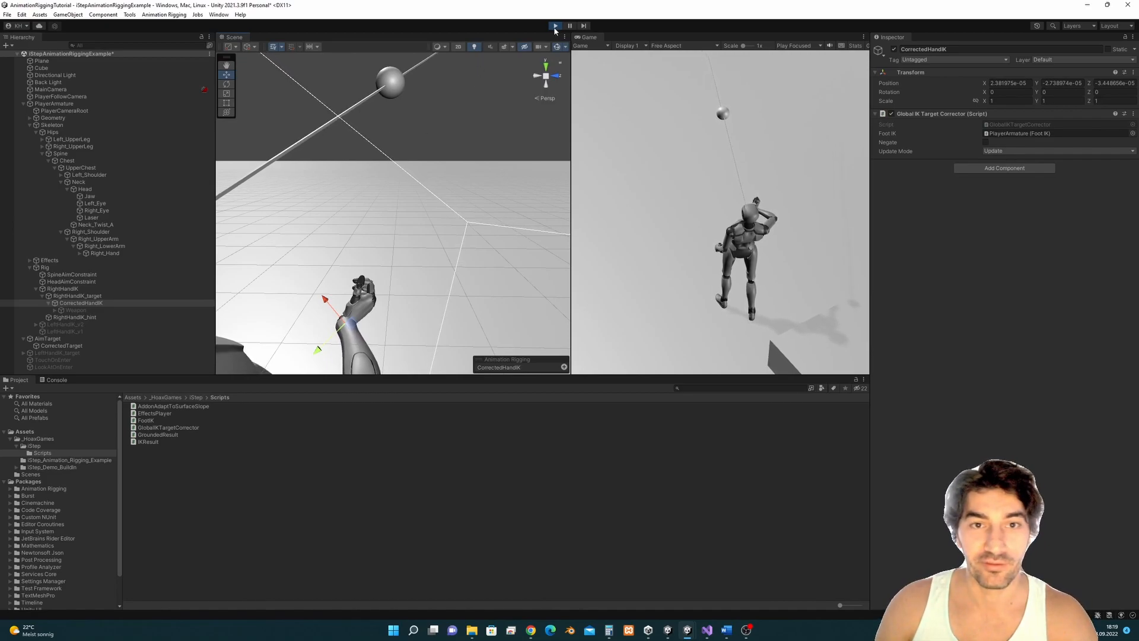
pyautogui.click(556, 26)
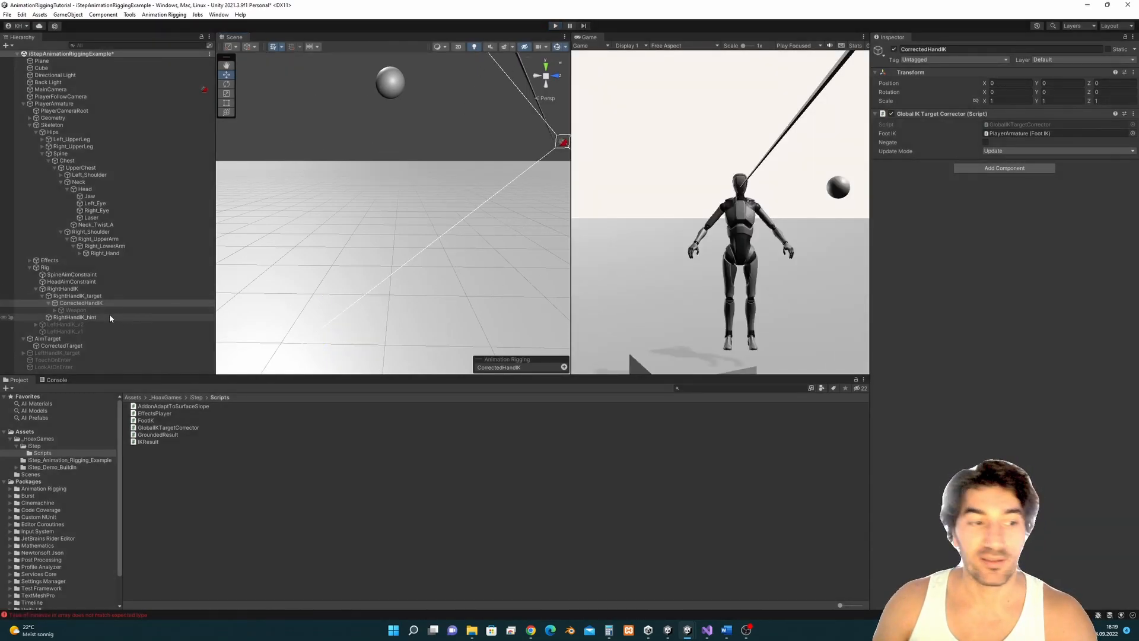
# - Frame RightHandIK_target in the scene and review its Aim Constraint and the Global IK Target Corrector on CorrectedHandIK
pyautogui.click(83, 295)
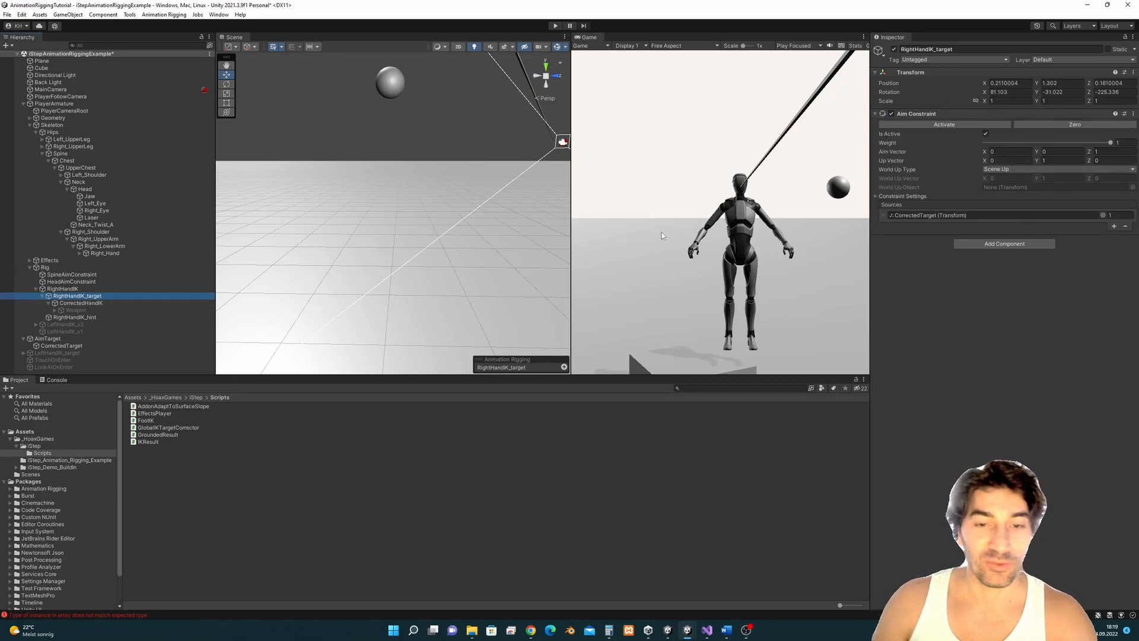
pyautogui.press('f')
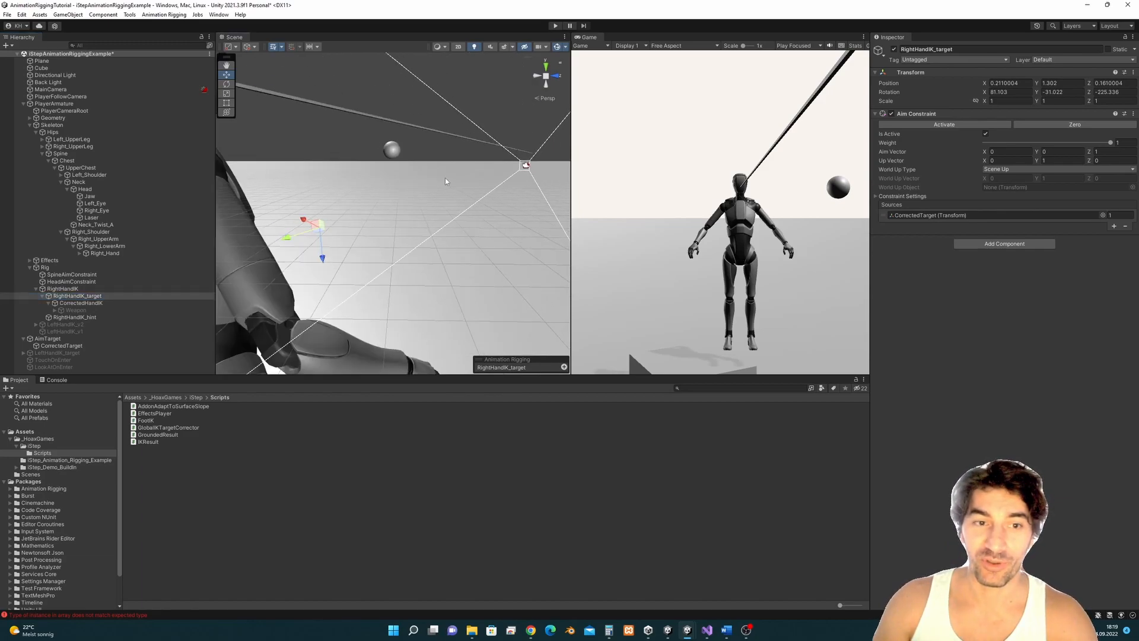
pyautogui.keyDown('alt'); pyautogui.moveTo(427, 166); pyautogui.dragTo(394, 176); pyautogui.keyUp('alt')
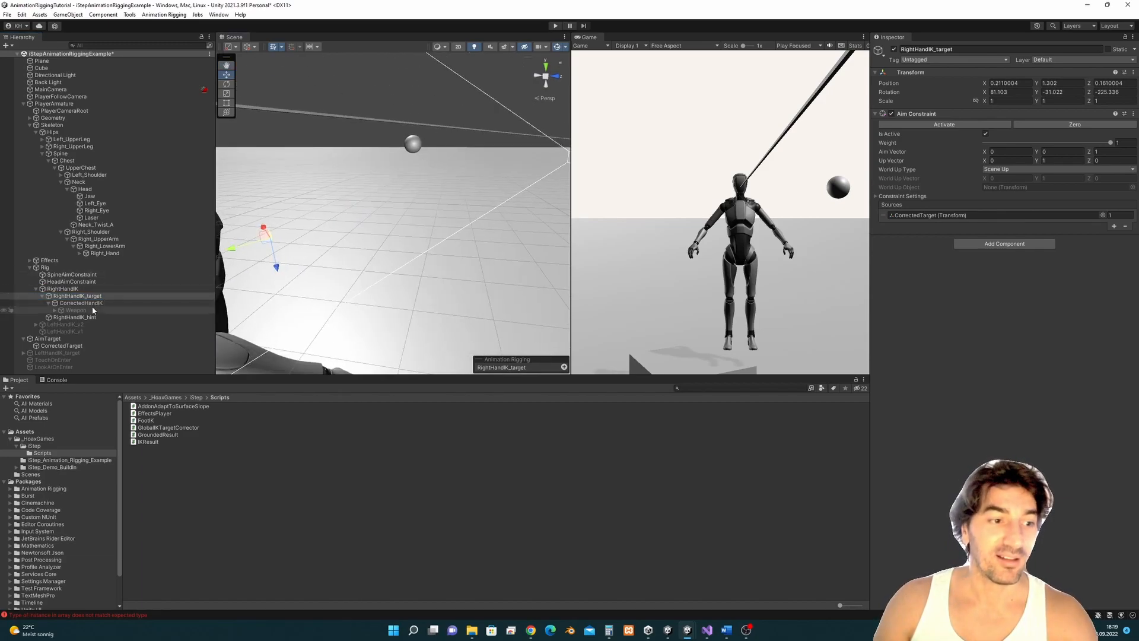
pyautogui.click(89, 304)
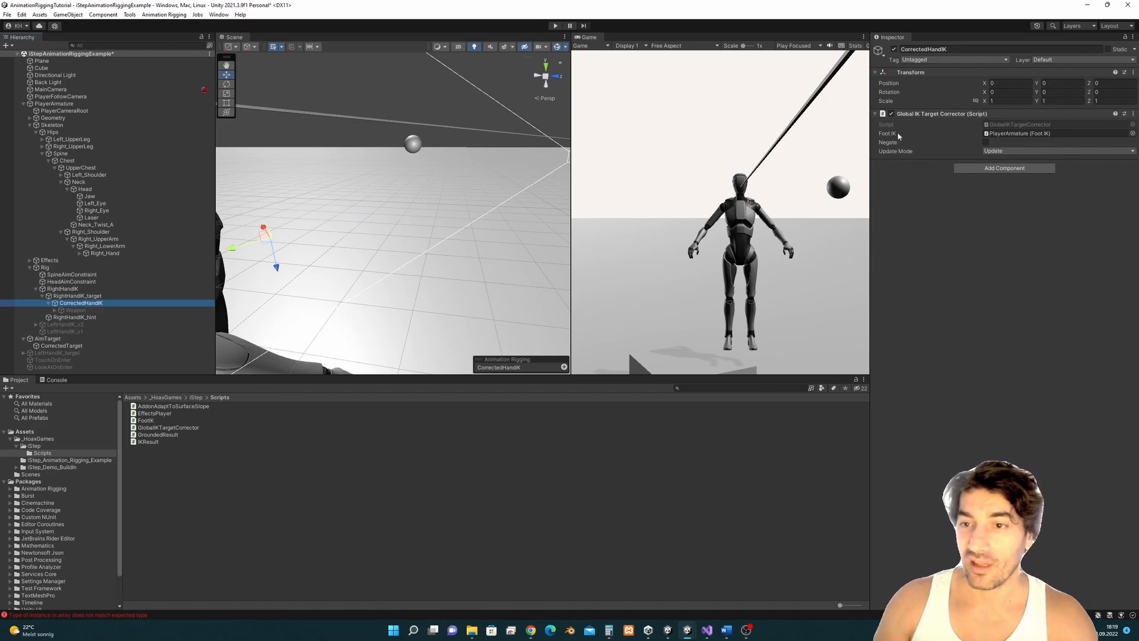
# - Activate the Weapon object under CorrectedHandIK and frame it in the scene
pyautogui.click(98, 309)
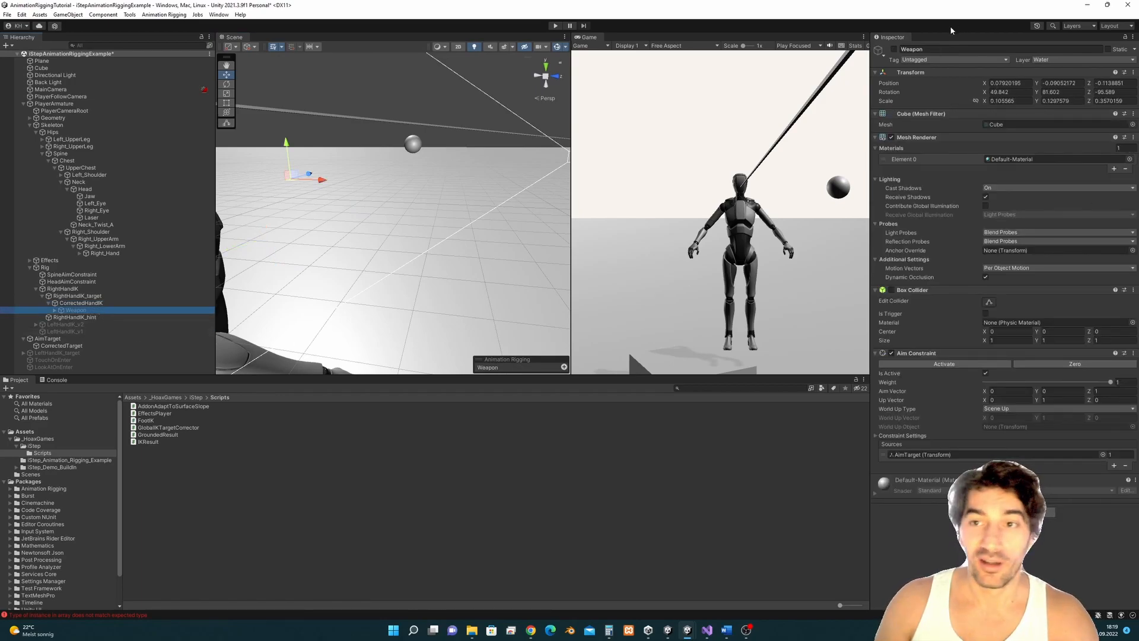
pyautogui.click(895, 50)
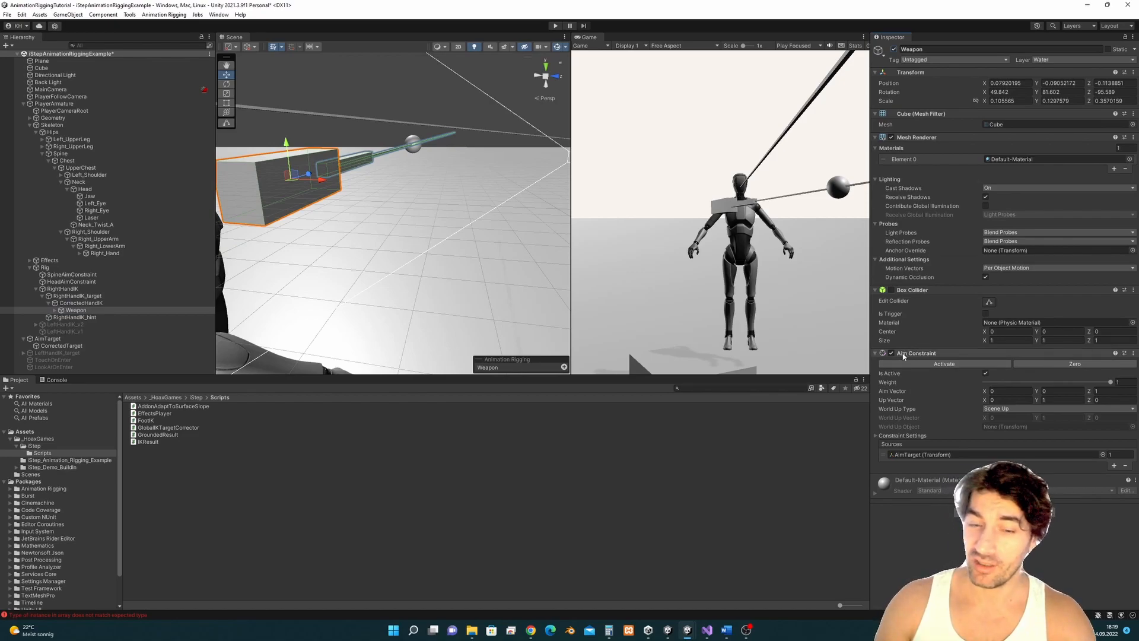
pyautogui.press('f')
pyautogui.keyDown('alt'); pyautogui.moveTo(342, 209); pyautogui.dragTo(368, 243); pyautogui.keyUp('alt')
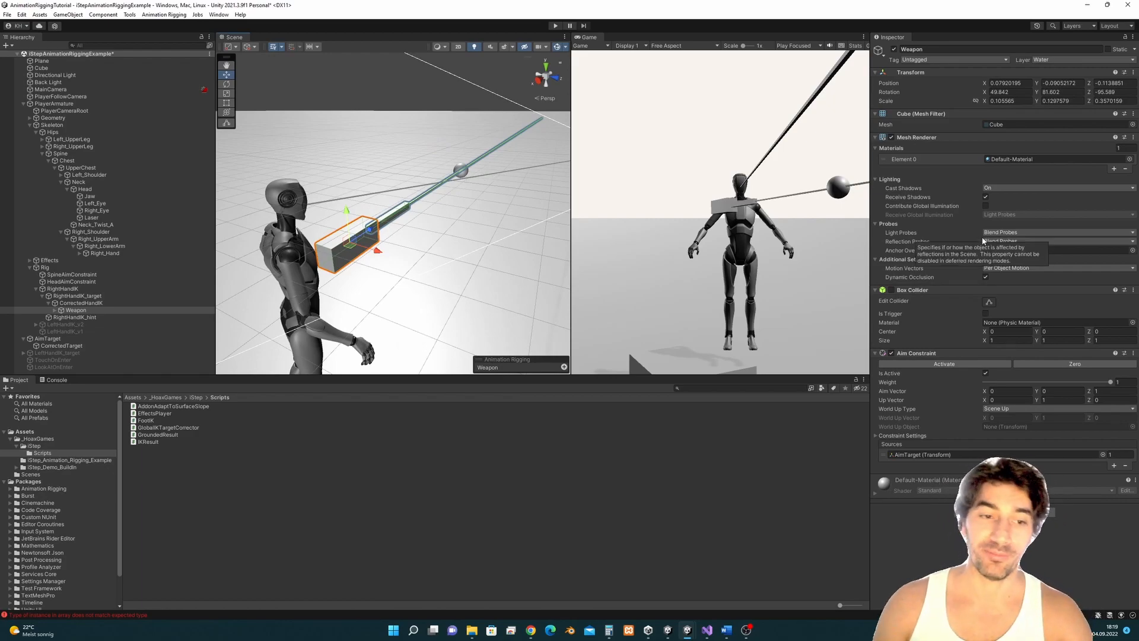
# - Examine the weapon's orientation and locate the AimTarget source of its Aim Constraint
pyautogui.keyDown('alt'); pyautogui.moveTo(487, 242); pyautogui.dragTo(475, 234); pyautogui.keyUp('alt')
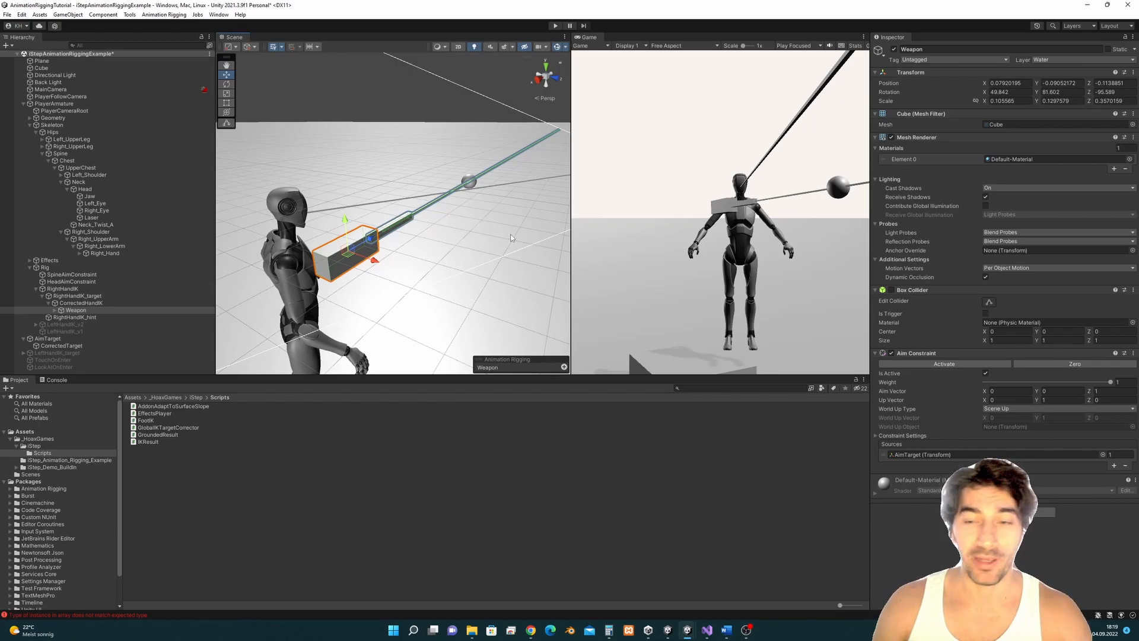
pyautogui.moveTo(375, 257); pyautogui.dragTo(397, 256, button='middle')
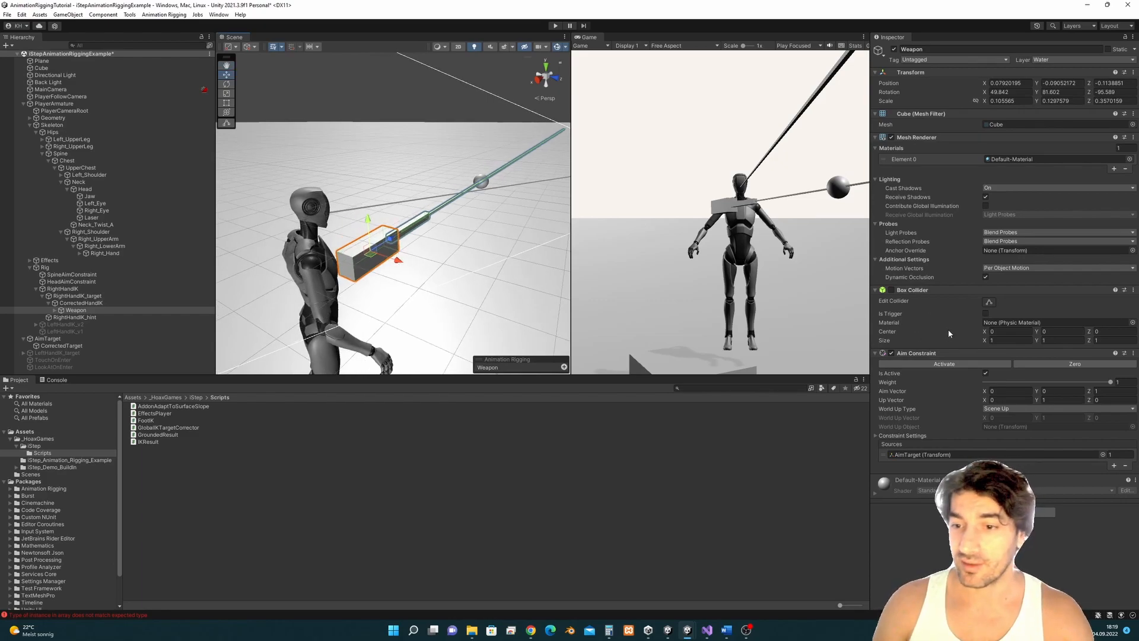
pyautogui.click(934, 455)
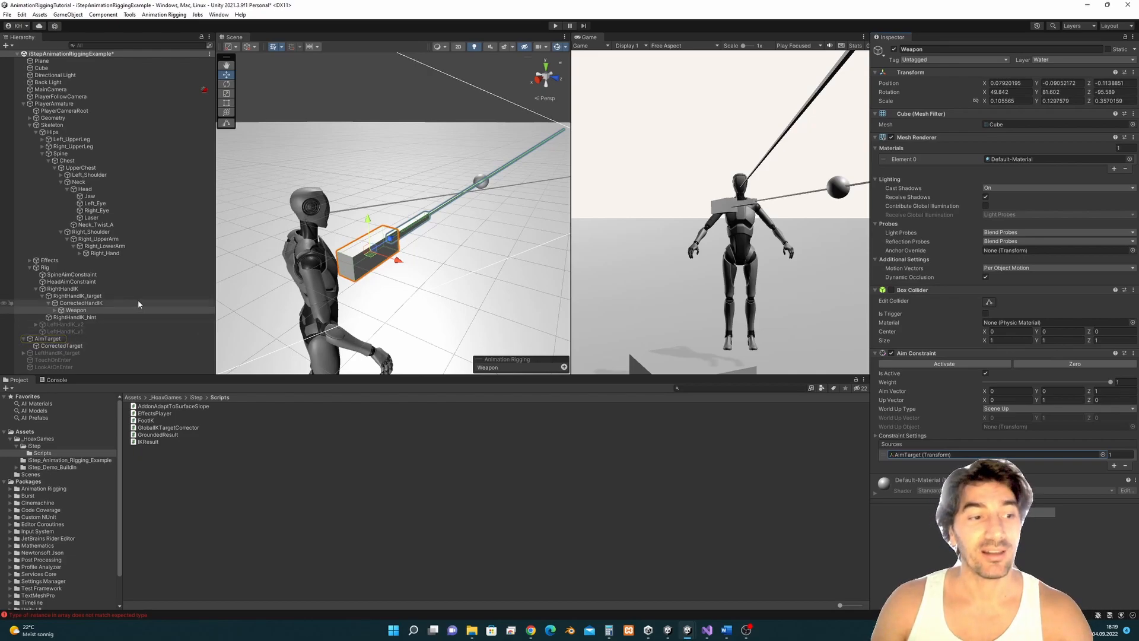
# - Review the Weapon's Aim Constraint and its CorrectedHandIK parent, and frame the AimTarget sphere in the scene
pyautogui.click(90, 310)
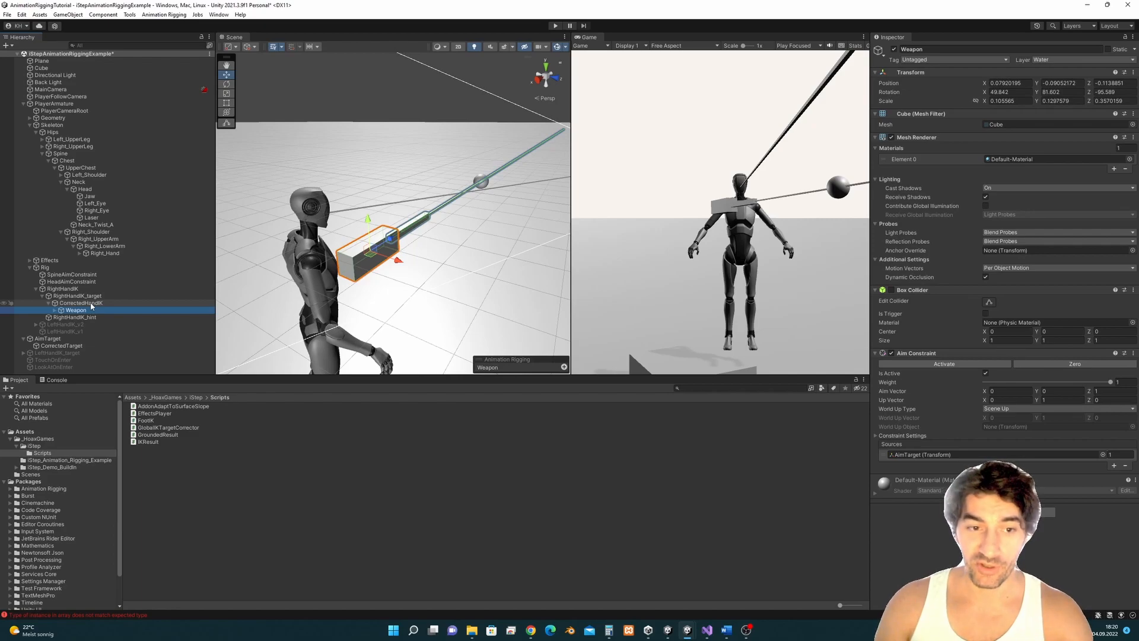
pyautogui.click(89, 304)
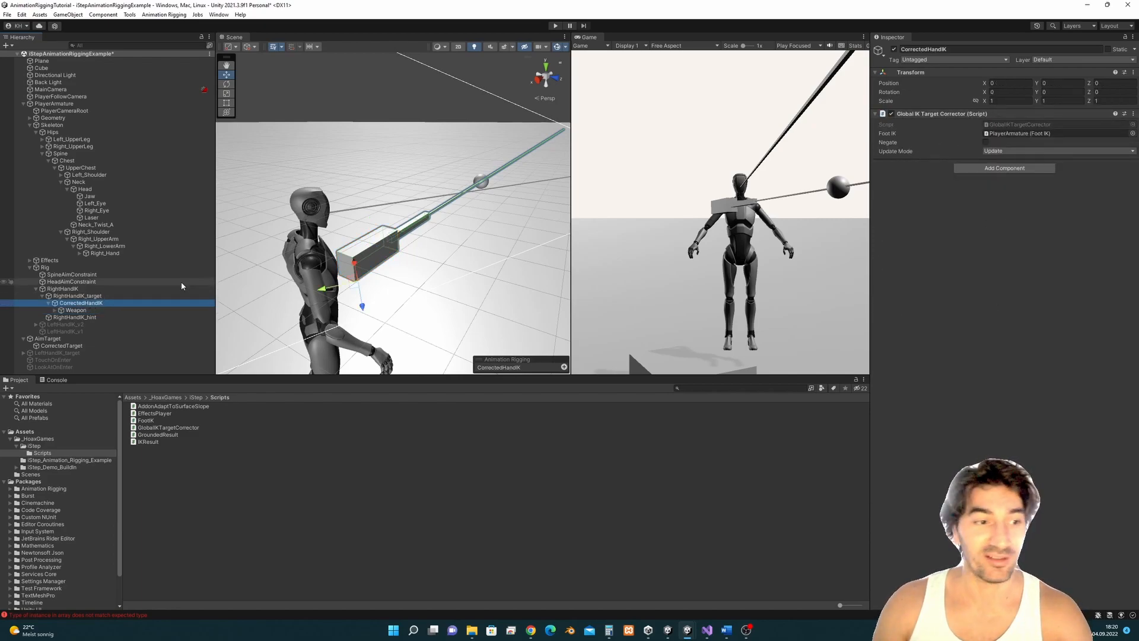
pyautogui.click(71, 311)
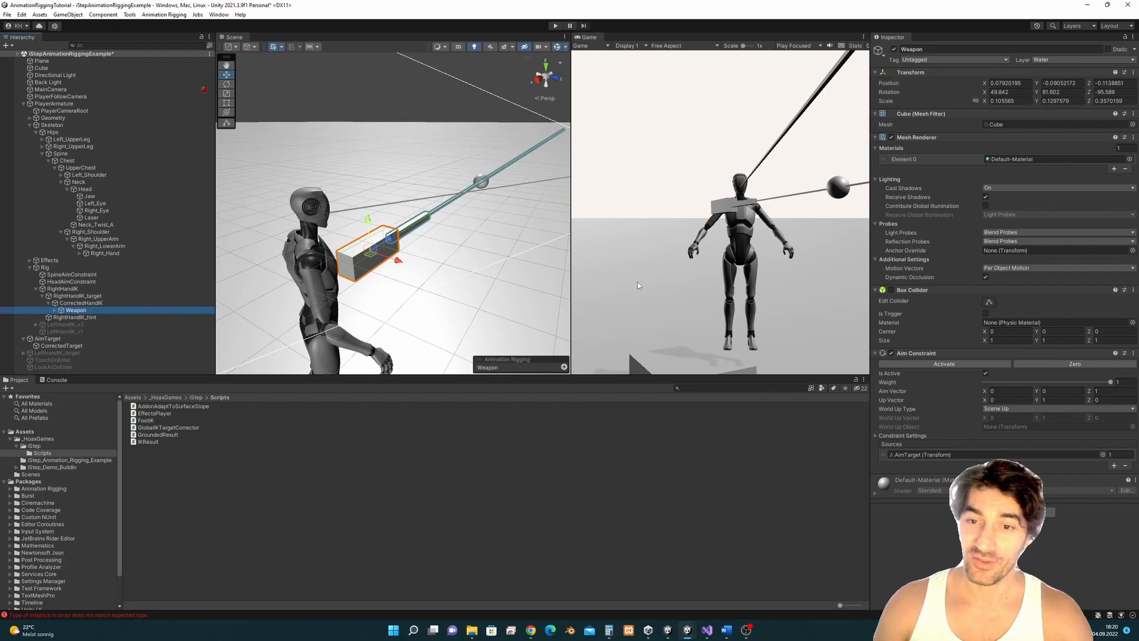
pyautogui.moveTo(452, 285); pyautogui.dragTo(457, 275, button='middle')
pyautogui.keyDown('alt'); pyautogui.moveTo(457, 275); pyautogui.dragTo(384, 278); pyautogui.keyUp('alt')
pyautogui.click(48, 339)
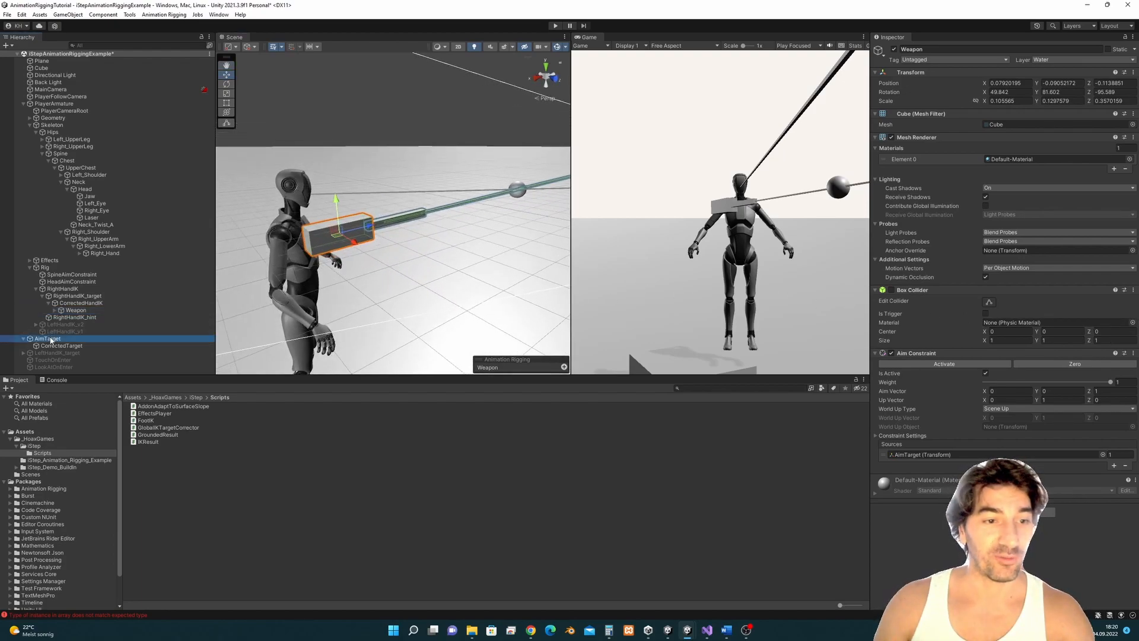
pyautogui.press('f')
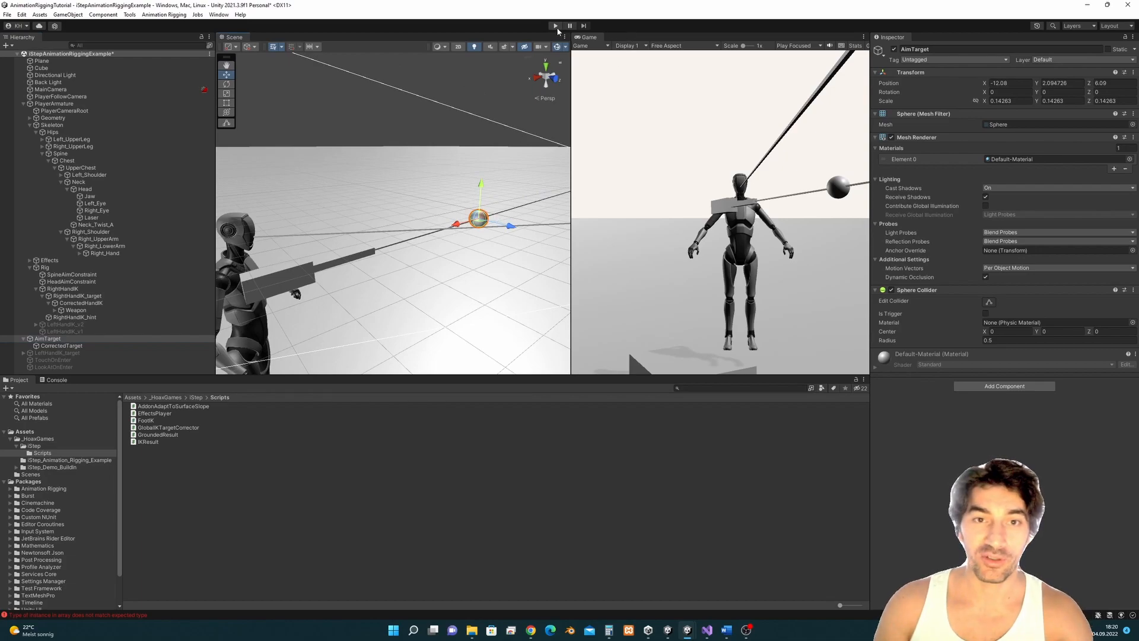
# - Enter play mode and run and jump the character around the aim sphere to test the weapon's aiming
pyautogui.click(556, 26)
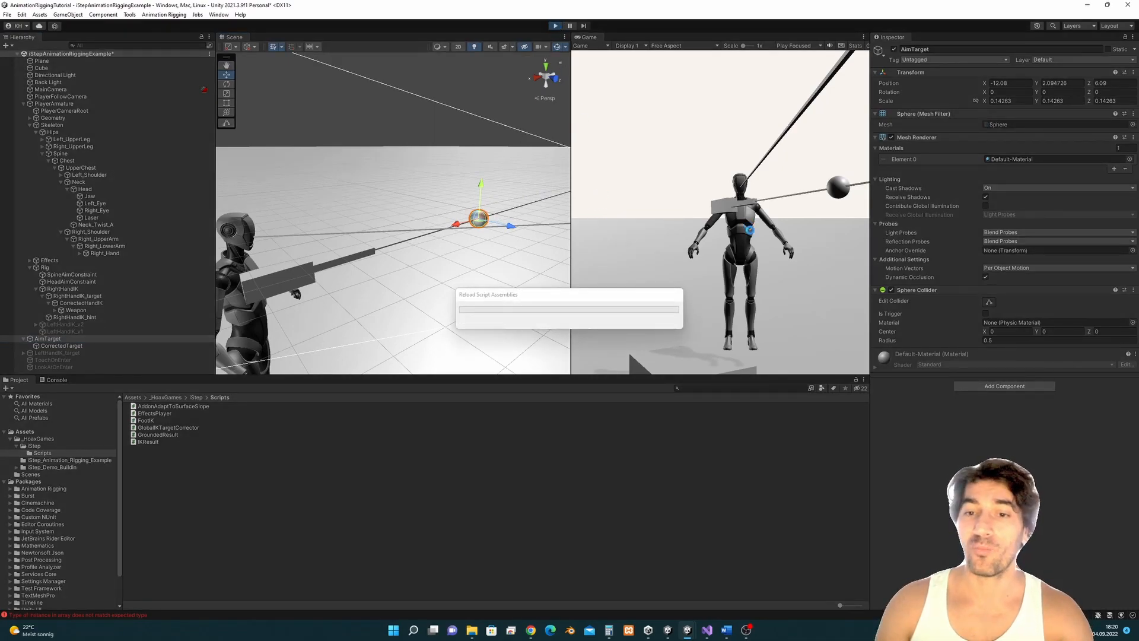
pyautogui.click(746, 237)
pyautogui.press('w')
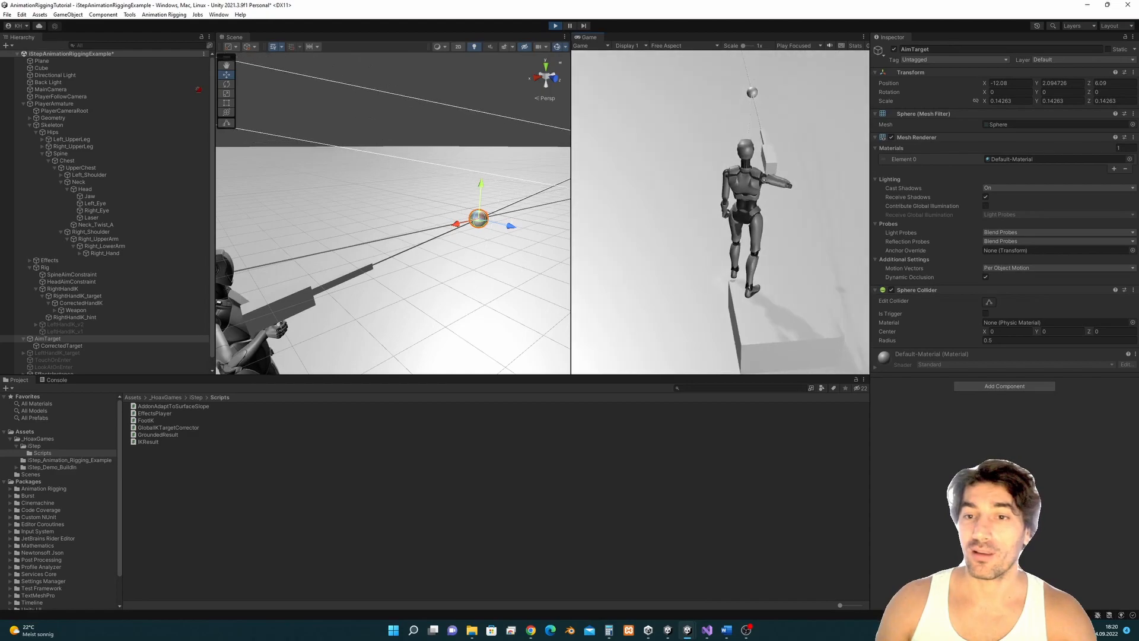
pyautogui.press('d')
pyautogui.press('s')
pyautogui.press('d')
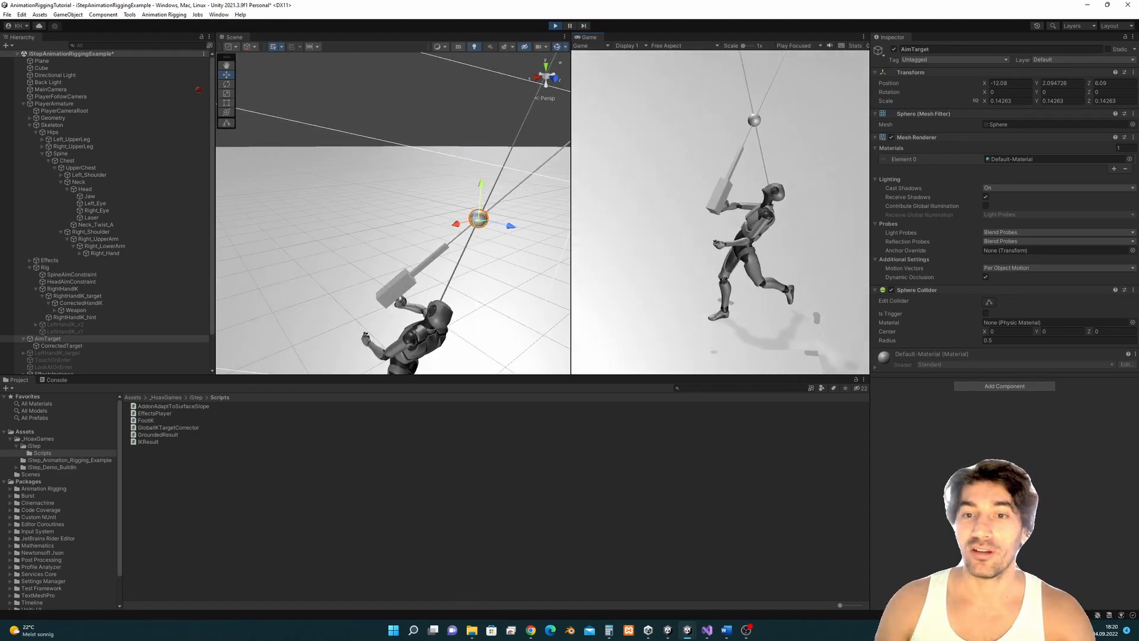
pyautogui.press('space')
pyautogui.press('d')
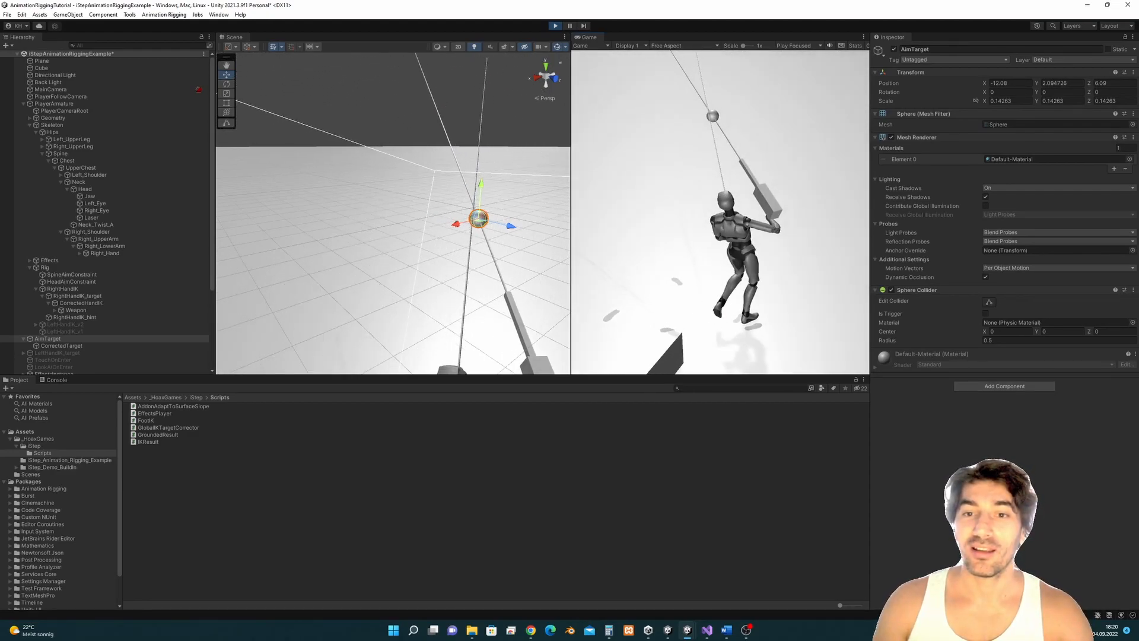
pyautogui.press('a')
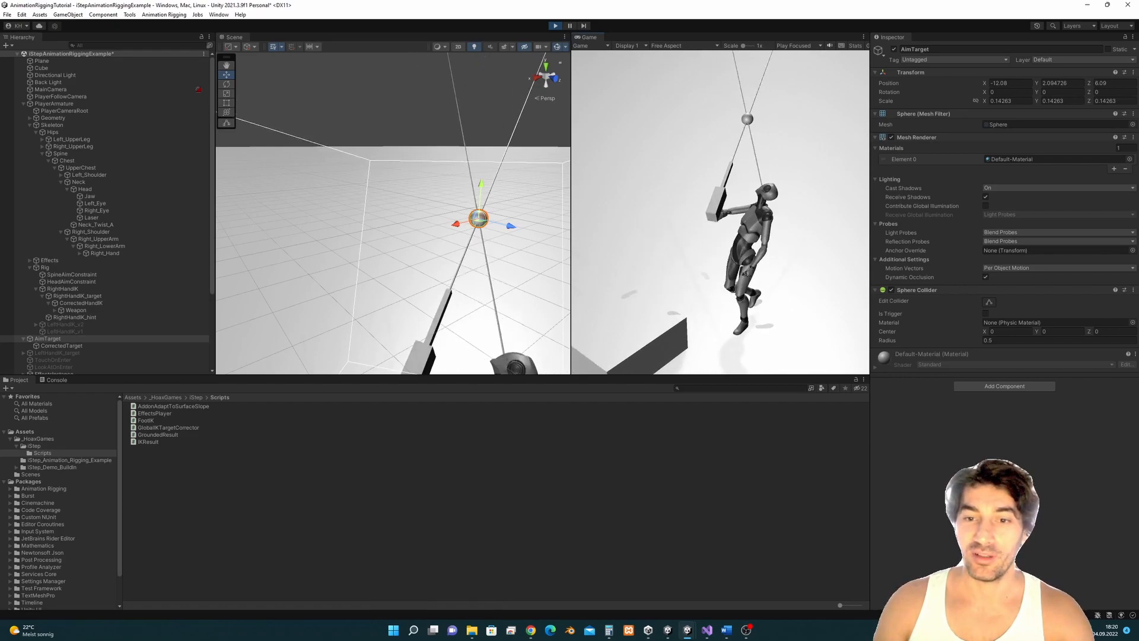
pyautogui.press('d')
pyautogui.press('space')
# - Select PlayerArmature during play, observe the weapon's aiming in the scene while running the character, and stop play mode
pyautogui.press('Escape')
pyautogui.moveTo(408, 317); pyautogui.dragTo(368, 274, button='middle')
pyautogui.scroll(-5, 451, 267)
pyautogui.moveTo(368, 275); pyautogui.dragTo(333, 279, button='right')
pyautogui.click(73, 104)
pyautogui.moveTo(481, 232); pyautogui.dragTo(499, 253, button='middle')
pyautogui.keyDown('alt'); pyautogui.moveTo(499, 253); pyautogui.dragTo(451, 279); pyautogui.keyUp('alt')
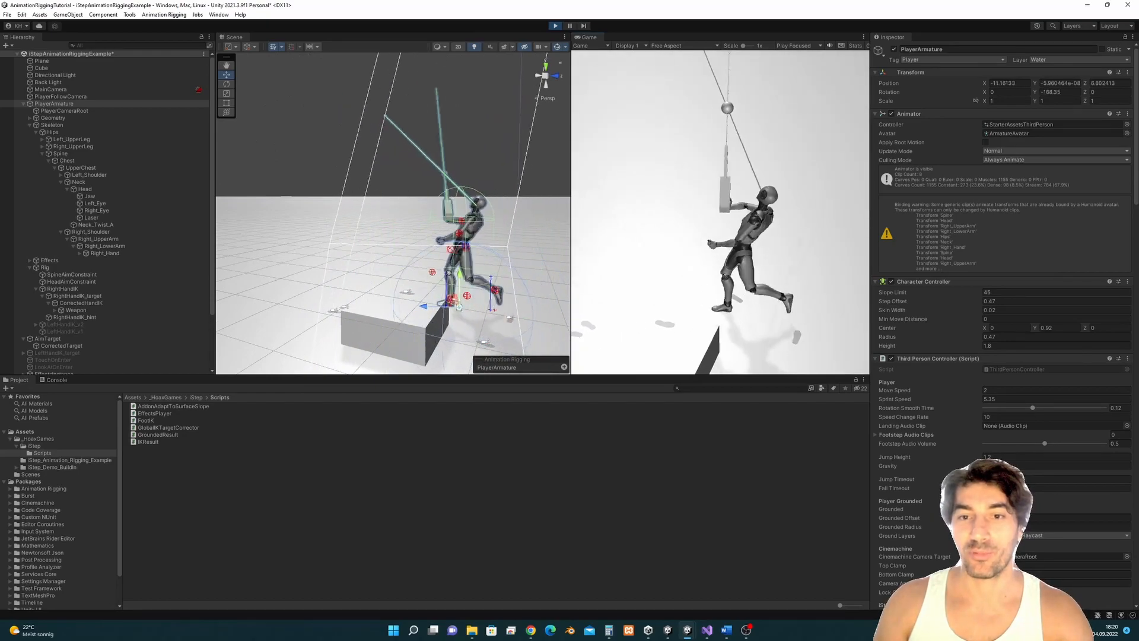
pyautogui.press('a')
pyautogui.press('w')
pyautogui.press('d')
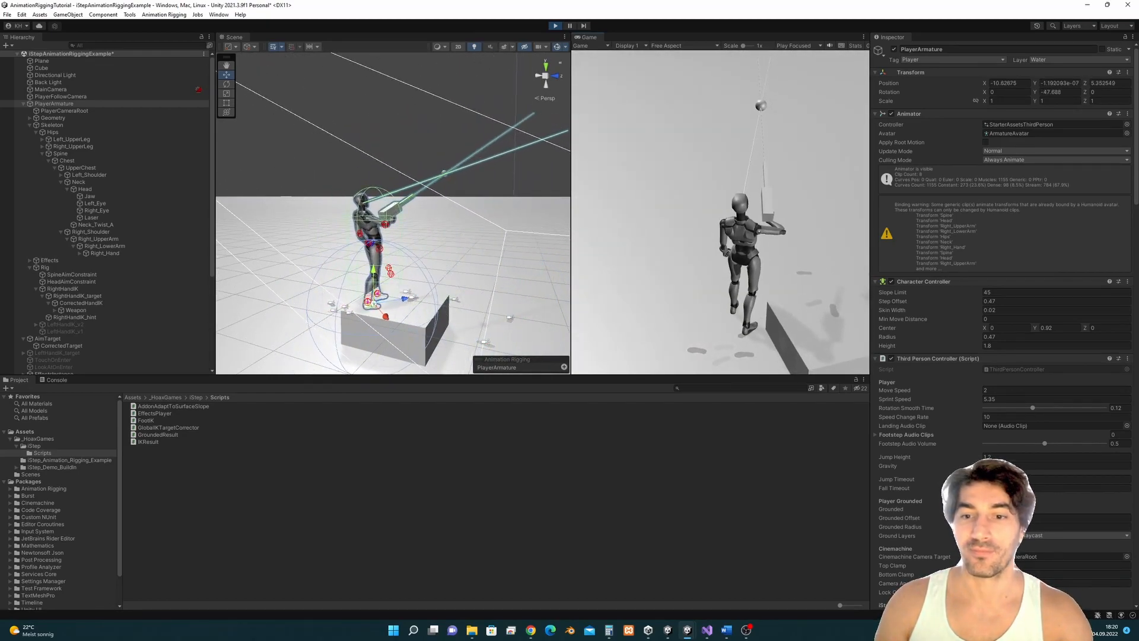
pyautogui.press('Escape')
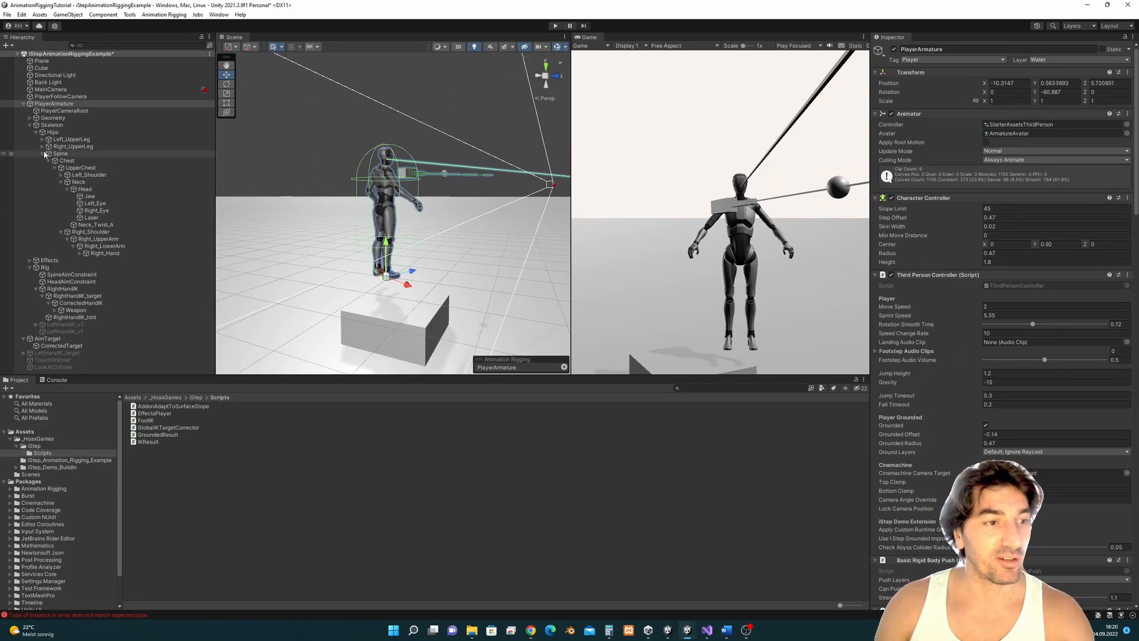
# - Activate LeftHandIK_v2 under the Rig and test the left hand's IK in play mode
pyautogui.click(30, 125)
pyautogui.click(37, 160)
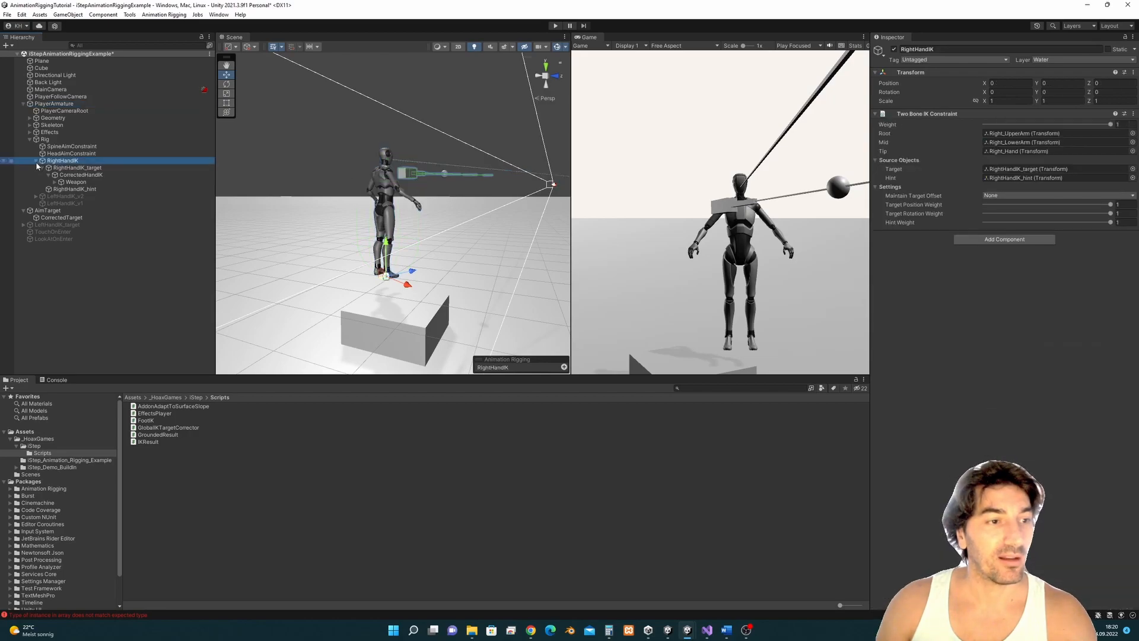
pyautogui.click(36, 161)
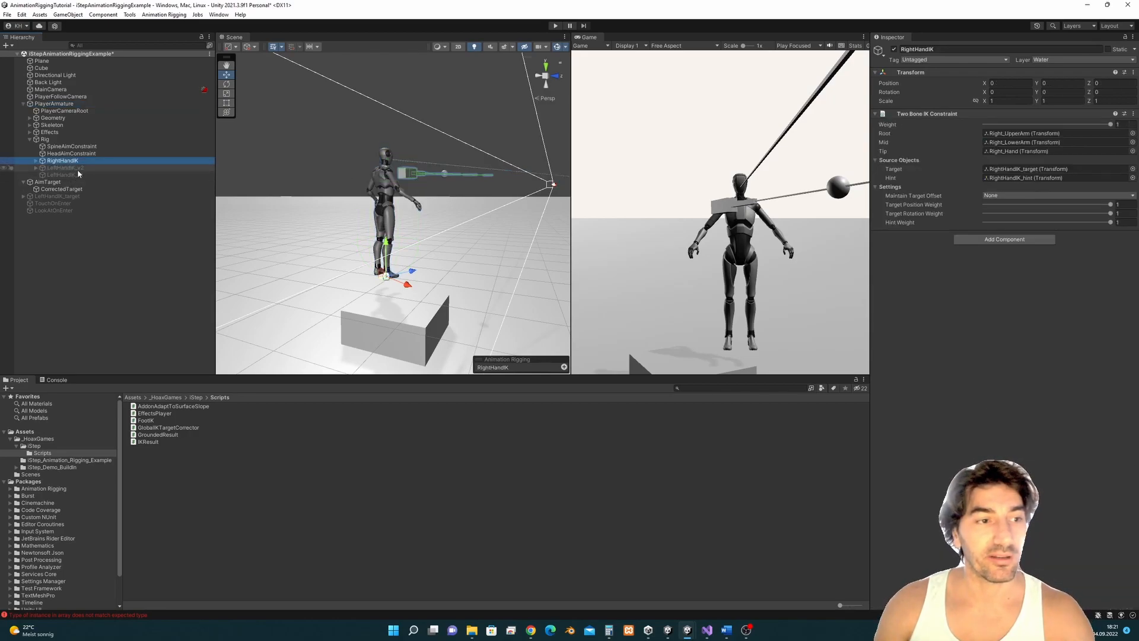
pyautogui.click(74, 169)
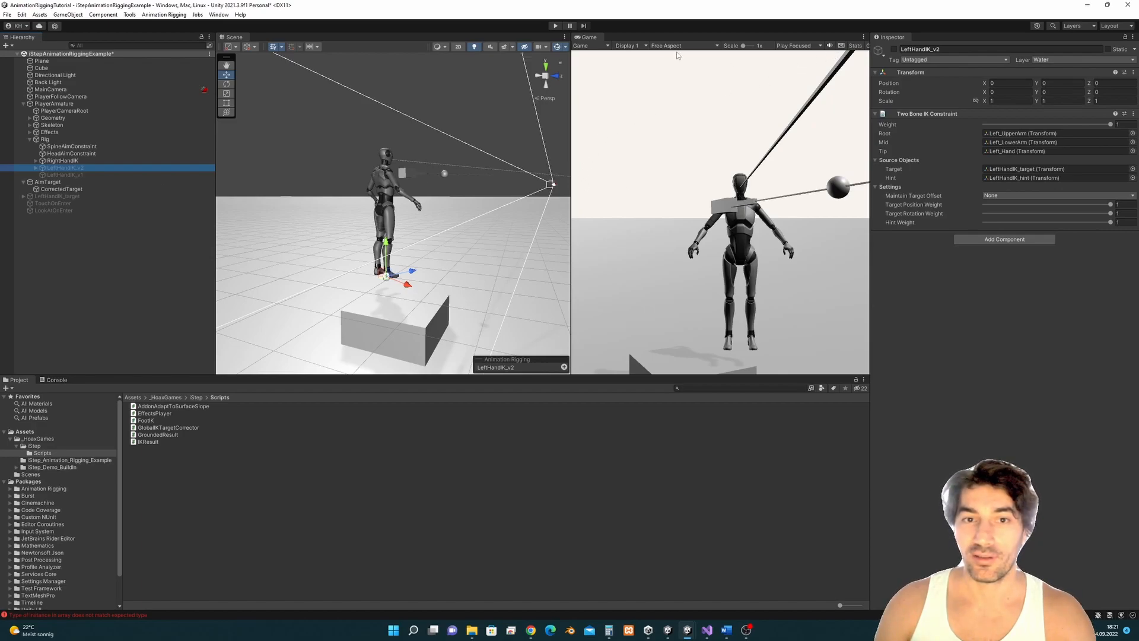
pyautogui.click(894, 50)
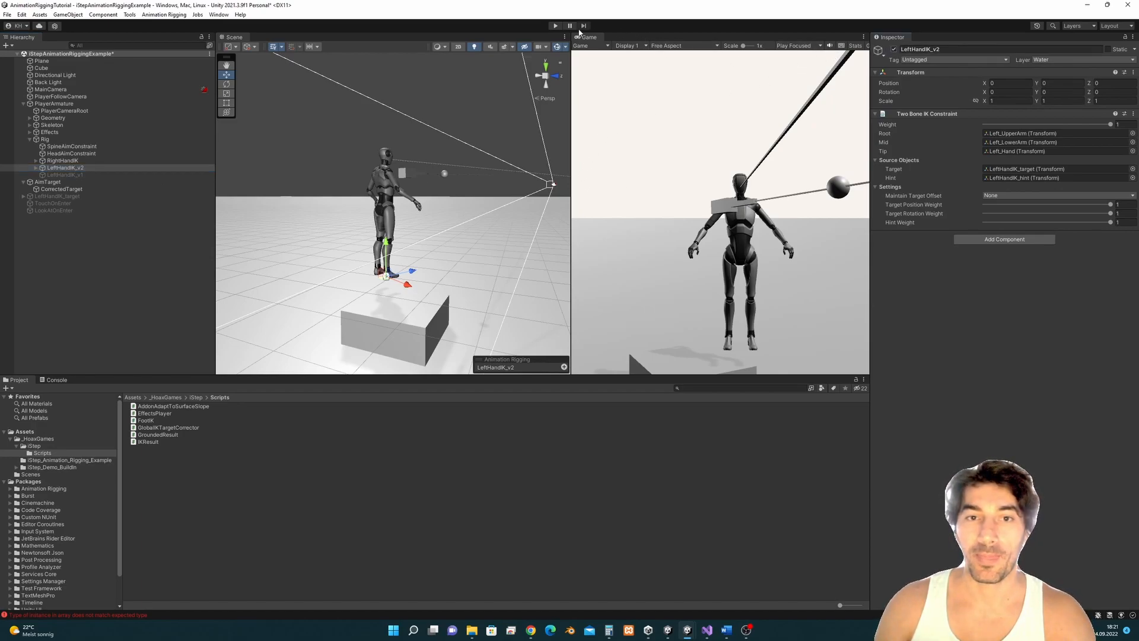
pyautogui.click(554, 27)
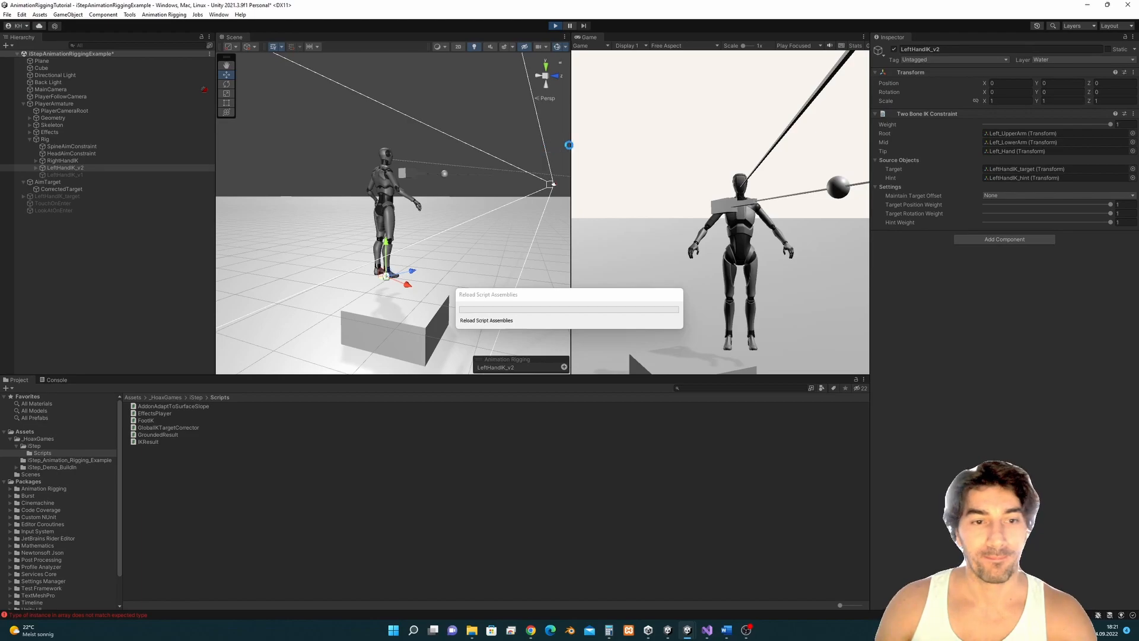
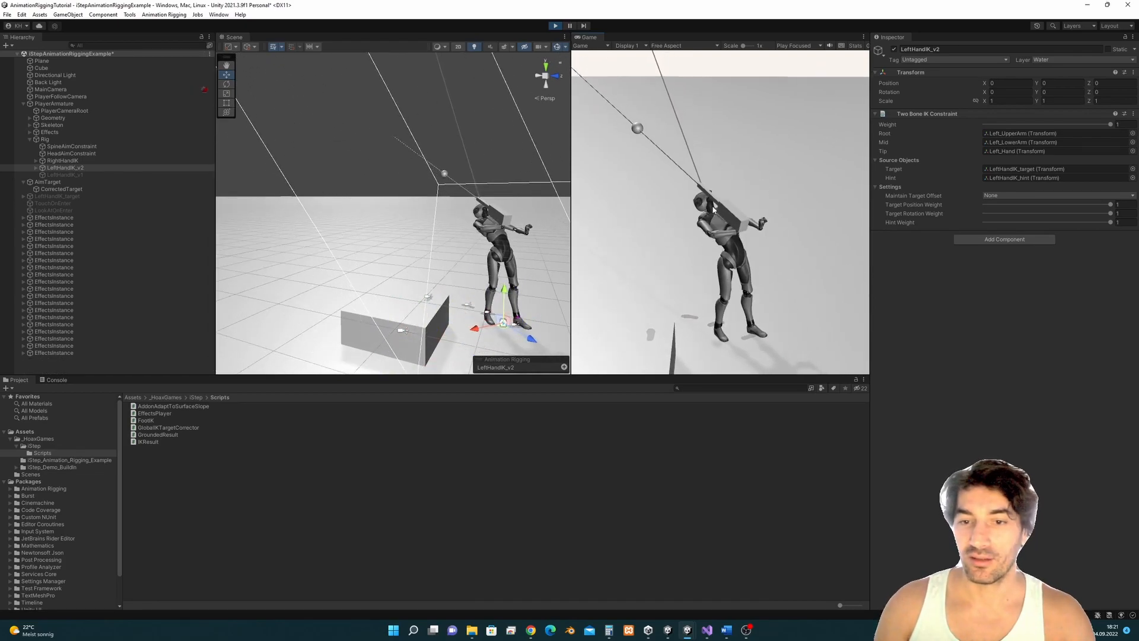
pyautogui.click(556, 25)
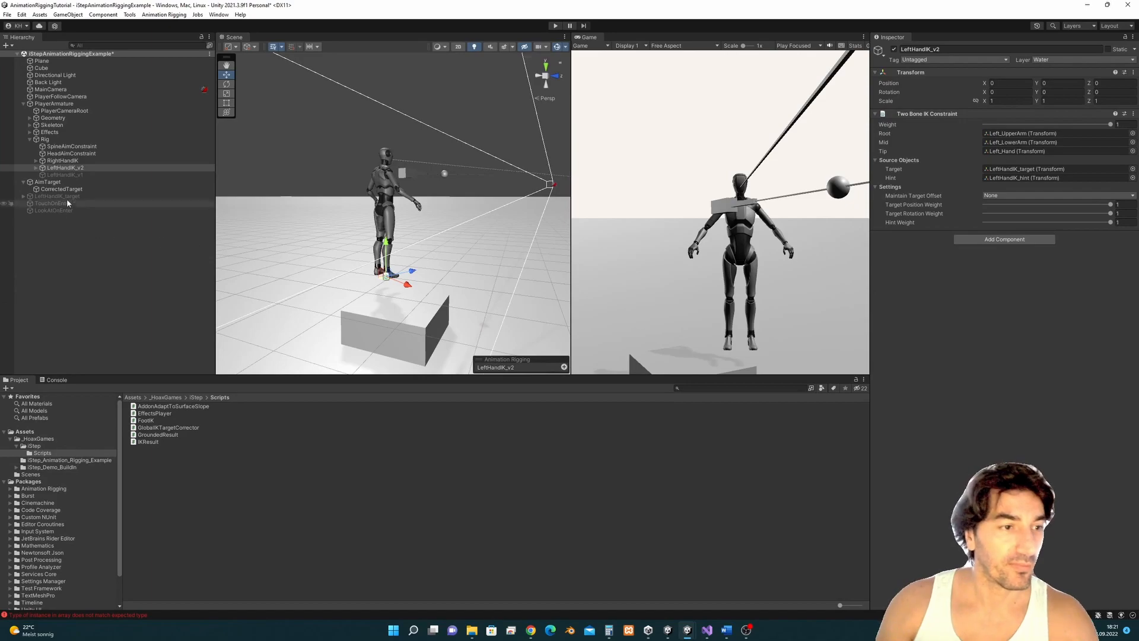
# - Activate the Cube under CorrectedLeftHandIK, inside the LeftHandIK_target of LeftHandIK_v2
pyautogui.click(36, 169)
pyautogui.click(66, 175)
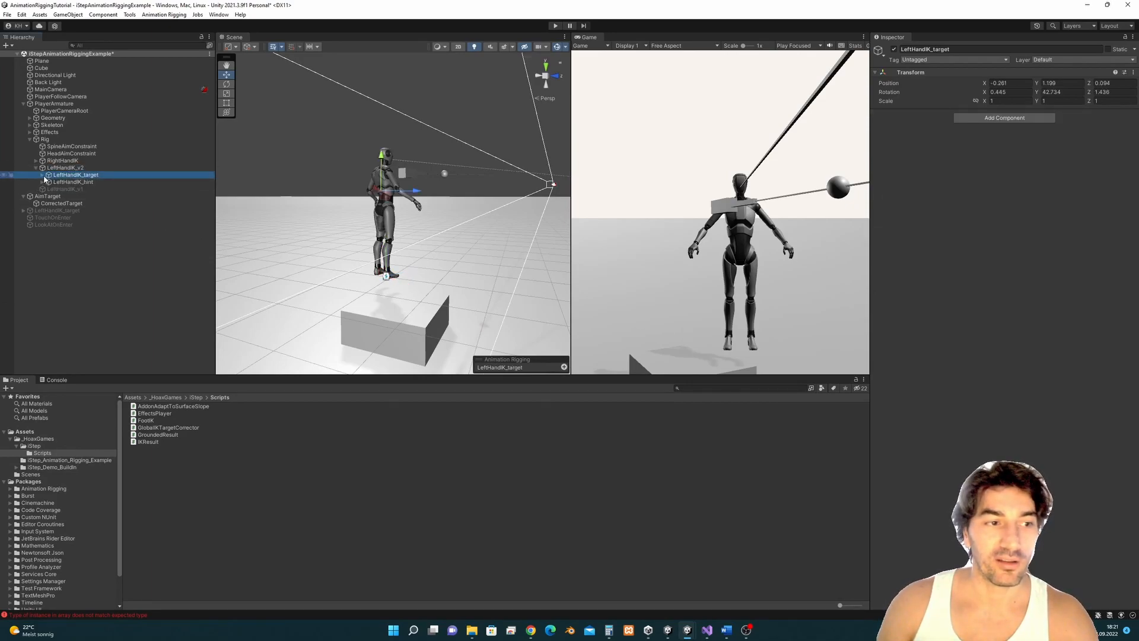
pyautogui.click(52, 182)
pyautogui.click(49, 182)
pyautogui.click(66, 189)
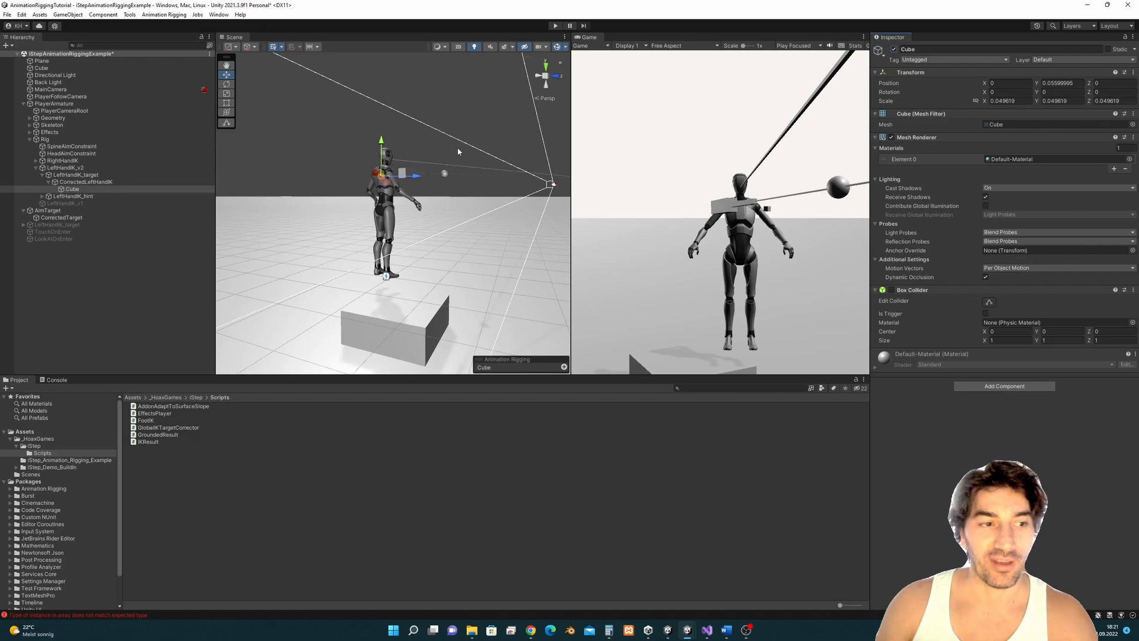
# - Run the character in play mode, examine the left hand's alignment with the Cube up close, and stop play mode
pyautogui.click(556, 25)
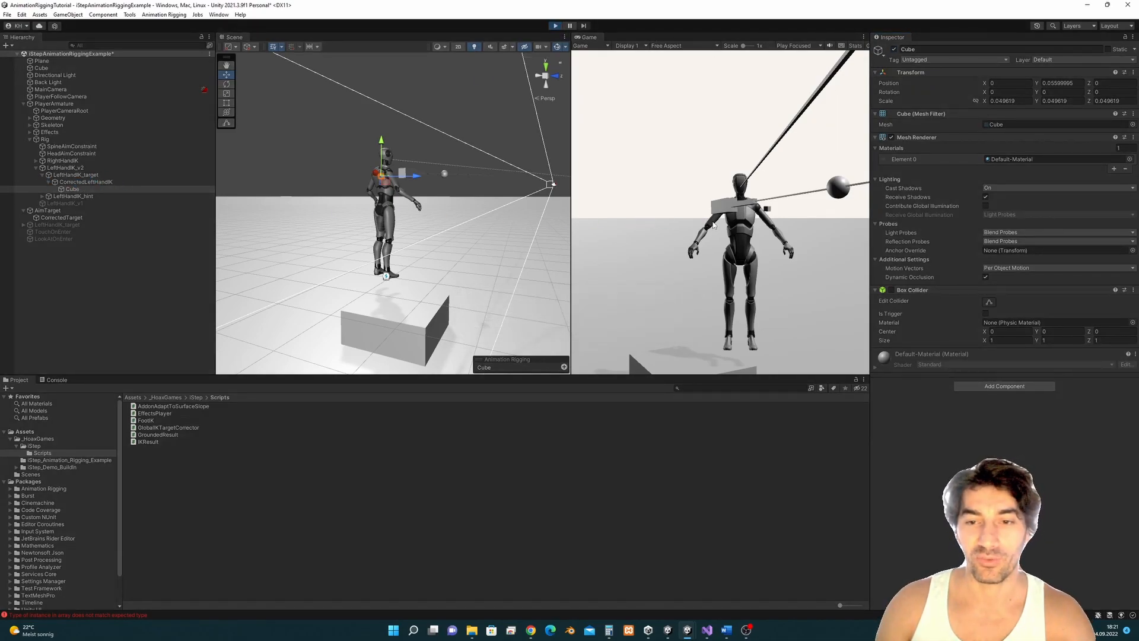
pyautogui.press('s')
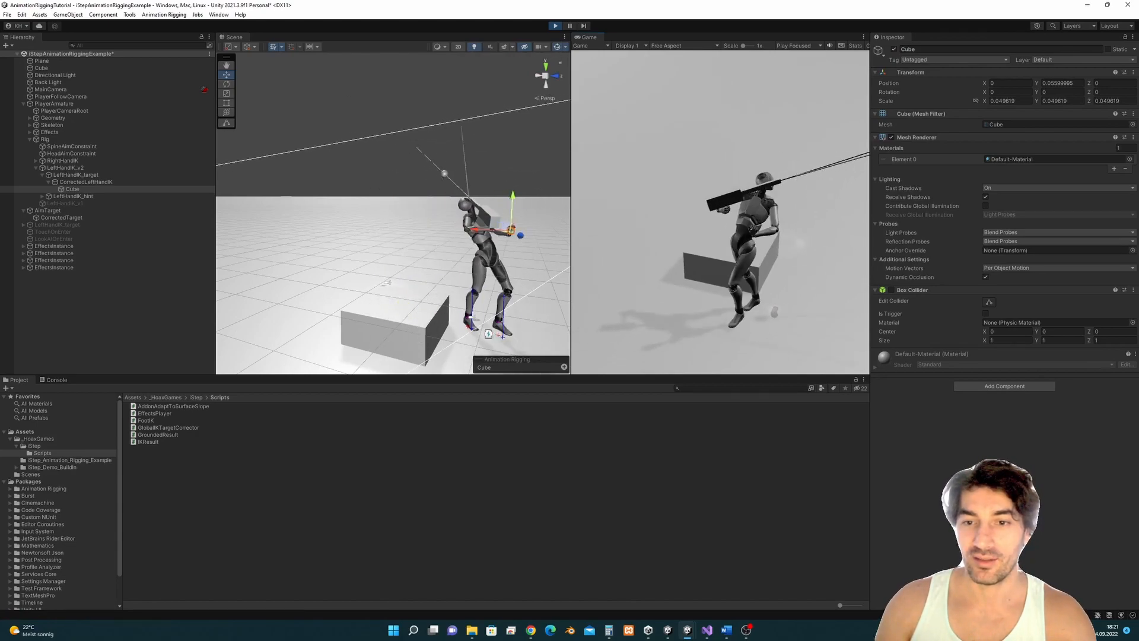
pyautogui.press('w')
pyautogui.press('a')
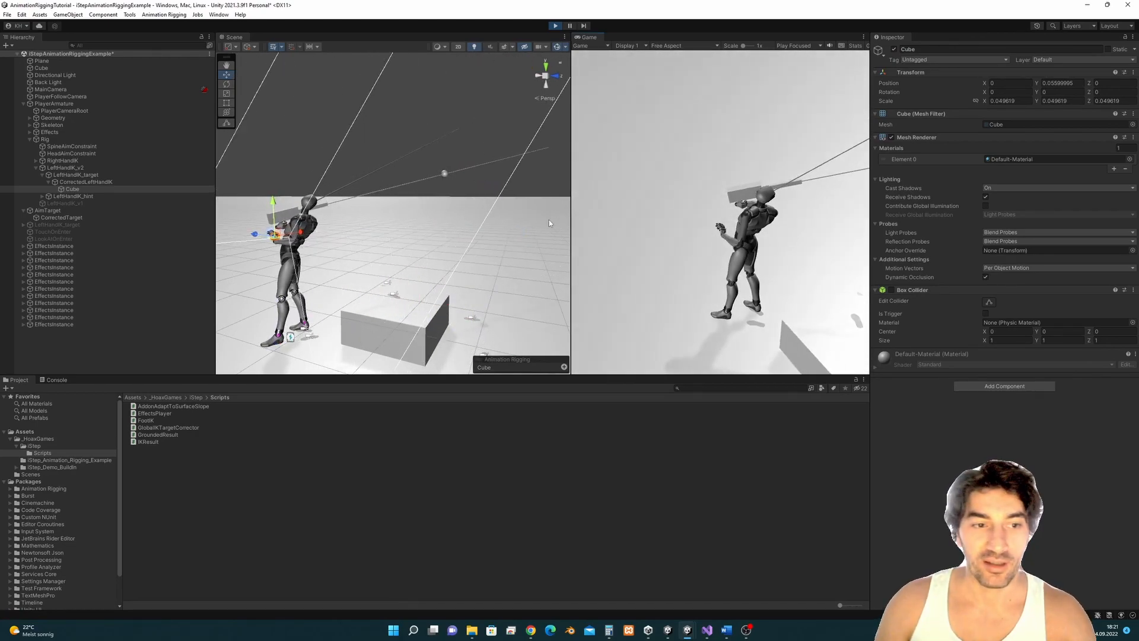
pyautogui.press('f')
pyautogui.scroll(-15, 448, 256)
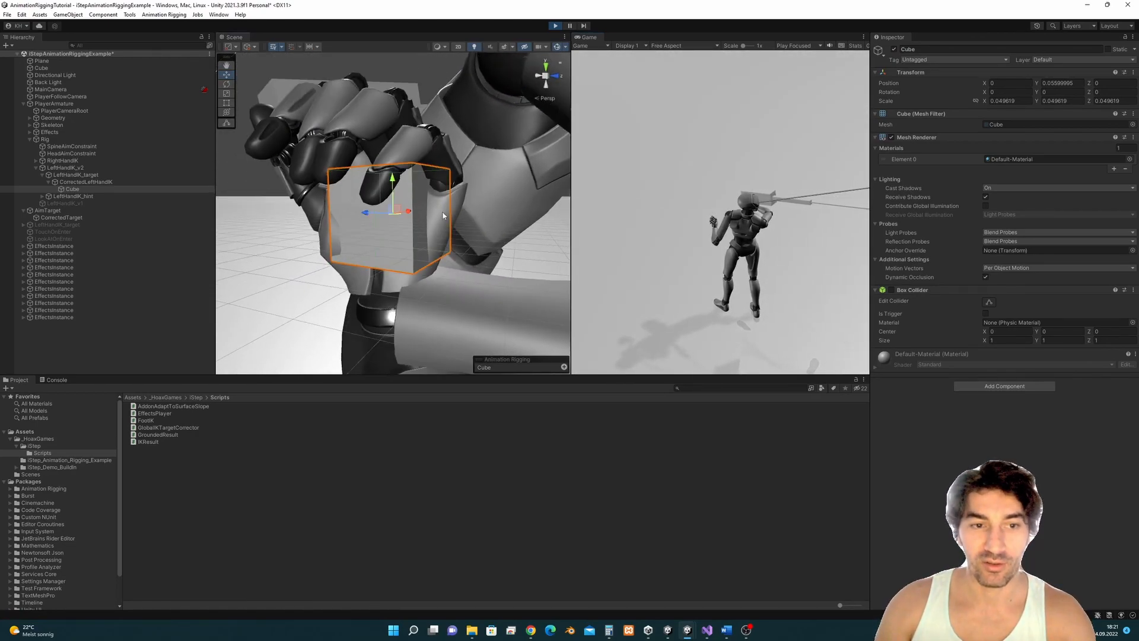
pyautogui.scroll(-6, 414, 211)
pyautogui.scroll(-5, 414, 211)
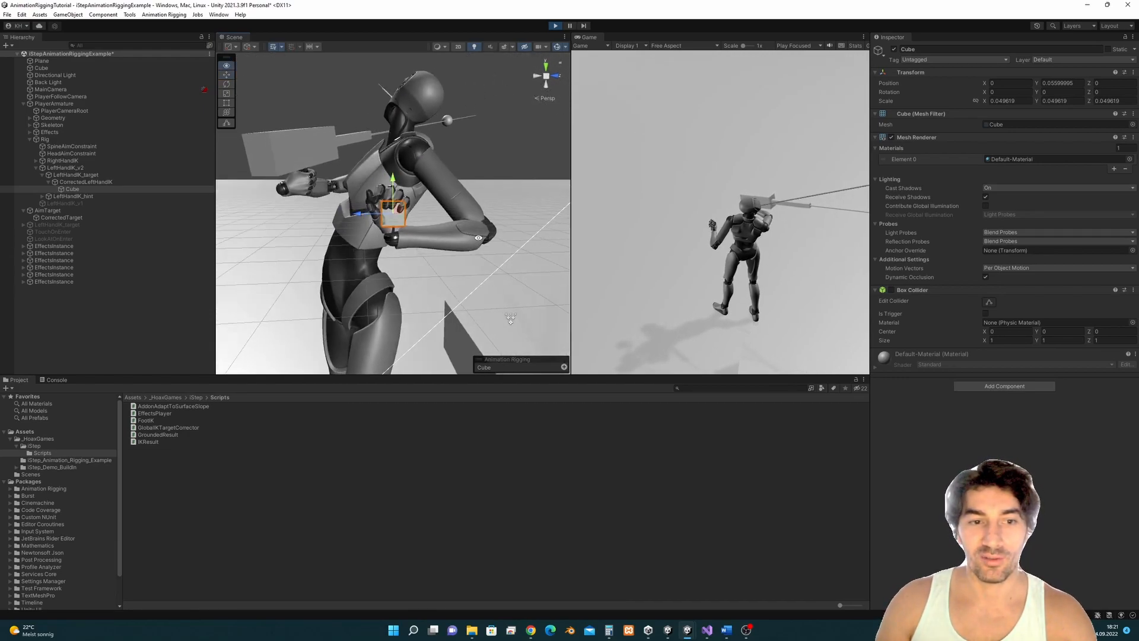
pyautogui.click(555, 26)
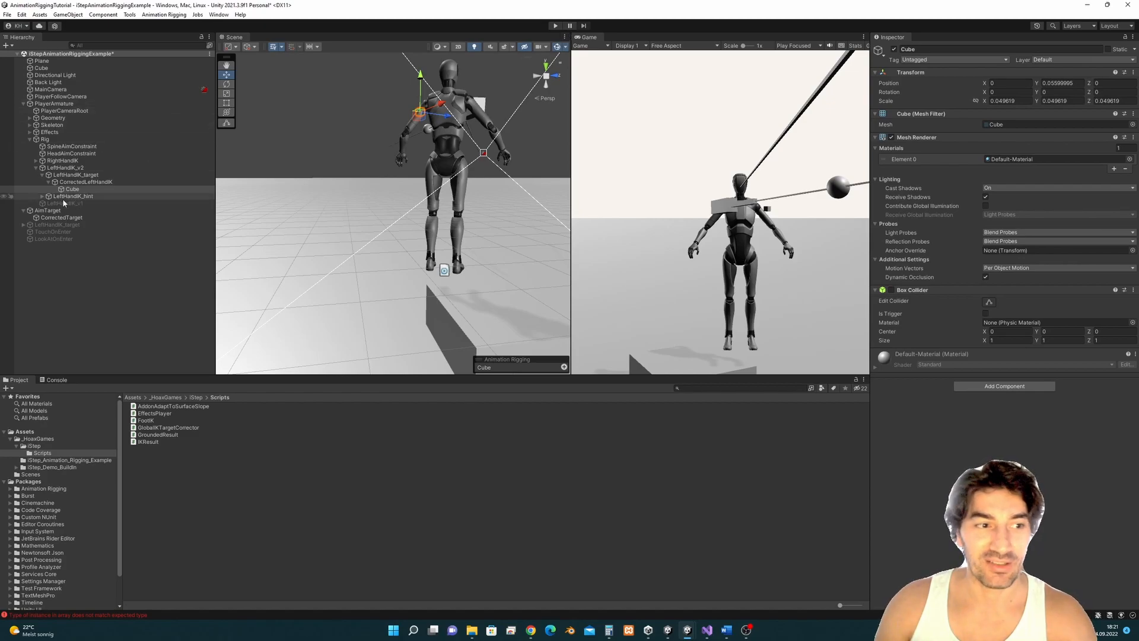
# - Deactivate the Cube and review CorrectedLeftHandIK's Global IK Target Corrector and LeftHandIK_v2's Two Bone IK Constraint
pyautogui.click(95, 182)
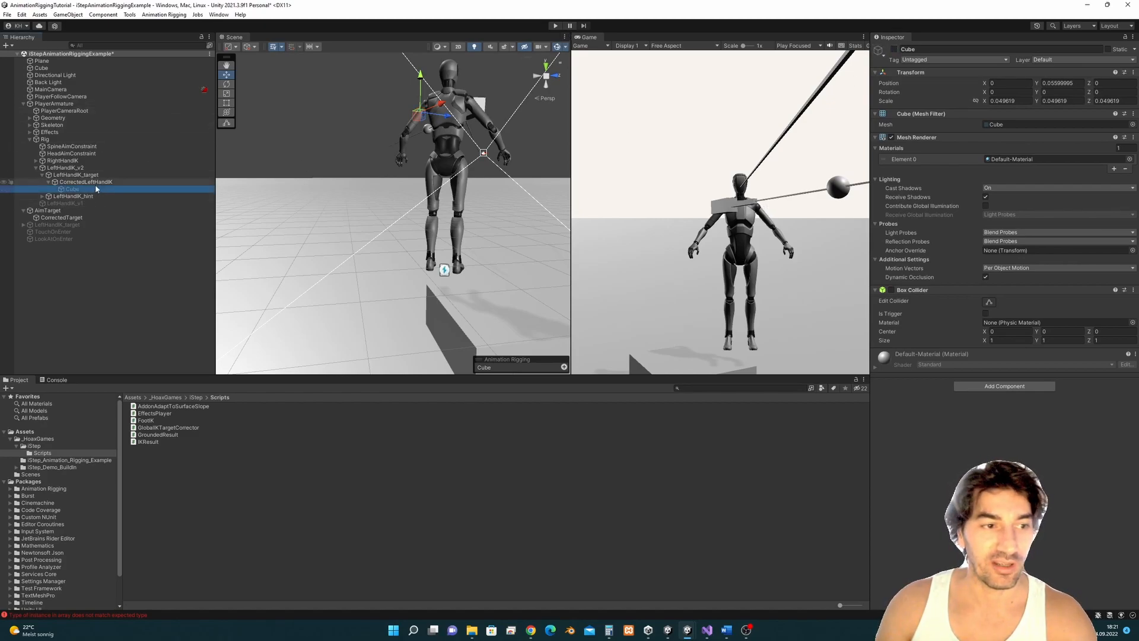
pyautogui.click(42, 175)
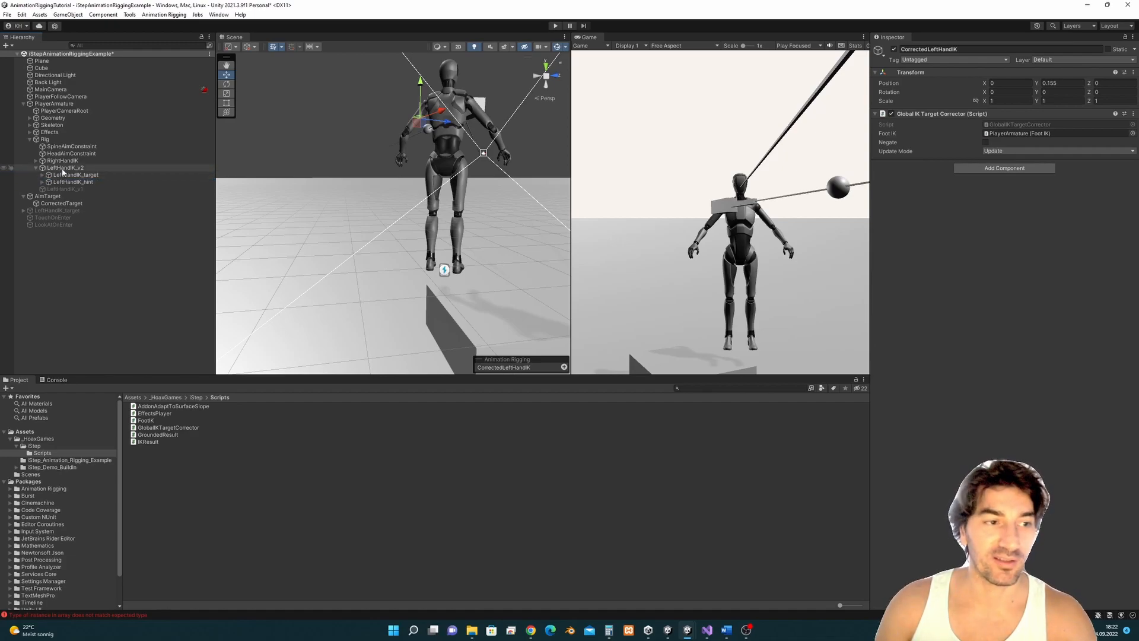
pyautogui.click(63, 169)
pyautogui.click(67, 163)
pyautogui.click(68, 169)
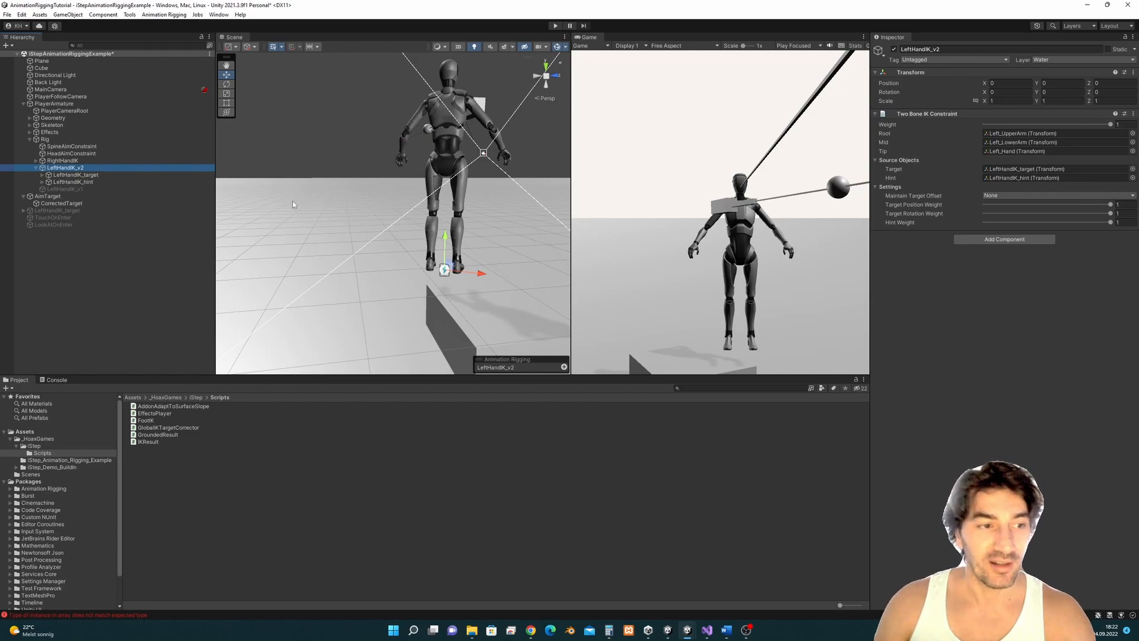
# - Examine where LeftHandIK_hint and LeftHandIK_target sit relative to the character's left arm
pyautogui.click(98, 181)
pyautogui.doubleClick(98, 181)
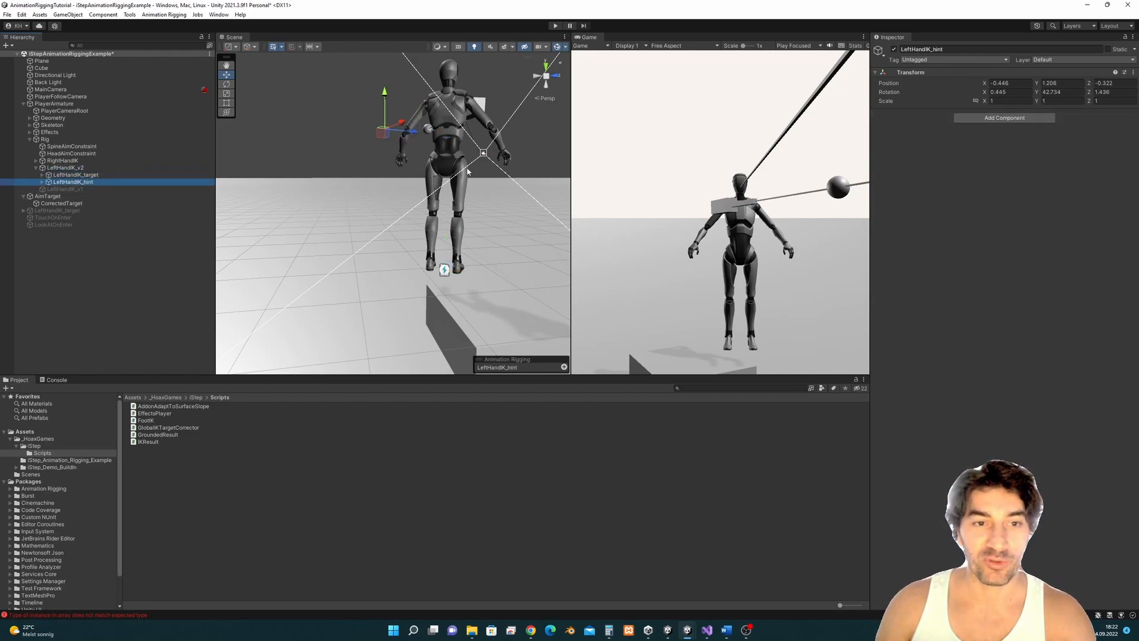
pyautogui.keyDown('alt'); pyautogui.moveTo(356, 297); pyautogui.dragTo(557, 290); pyautogui.keyUp('alt')
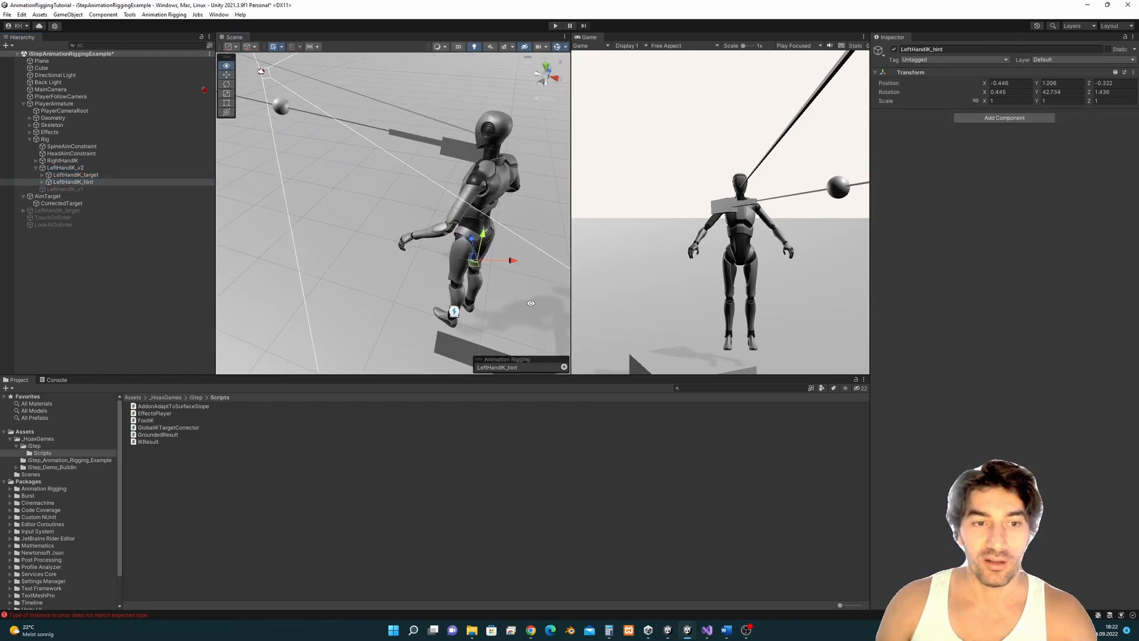
pyautogui.click(100, 175)
pyautogui.keyDown('alt'); pyautogui.moveTo(475, 279); pyautogui.dragTo(351, 269); pyautogui.keyUp('alt')
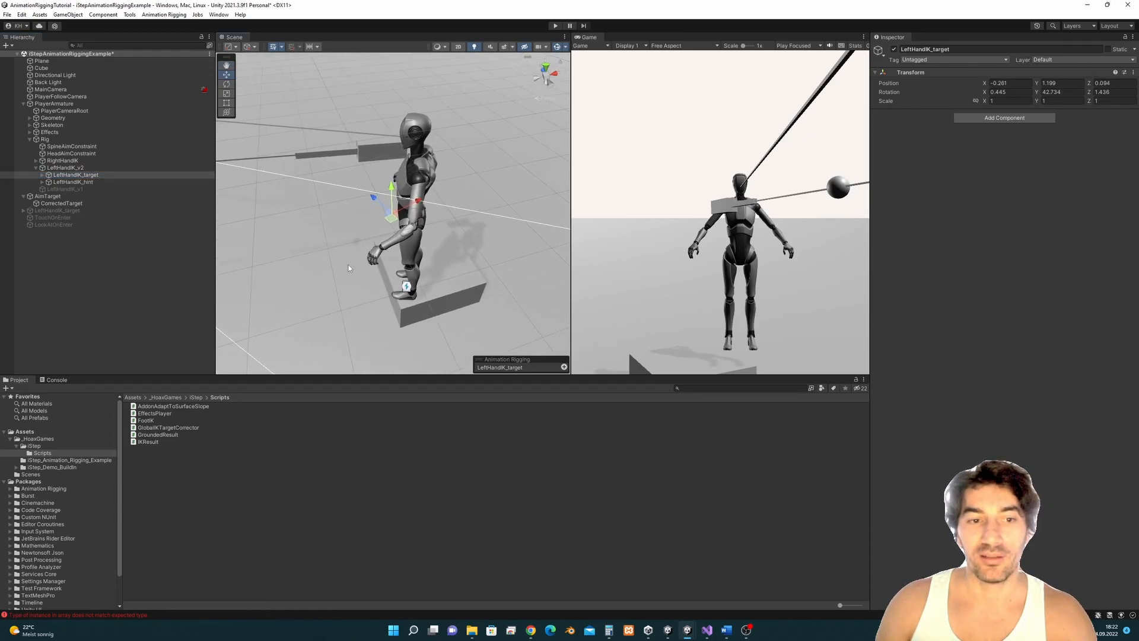
pyautogui.click(84, 182)
pyautogui.click(80, 176)
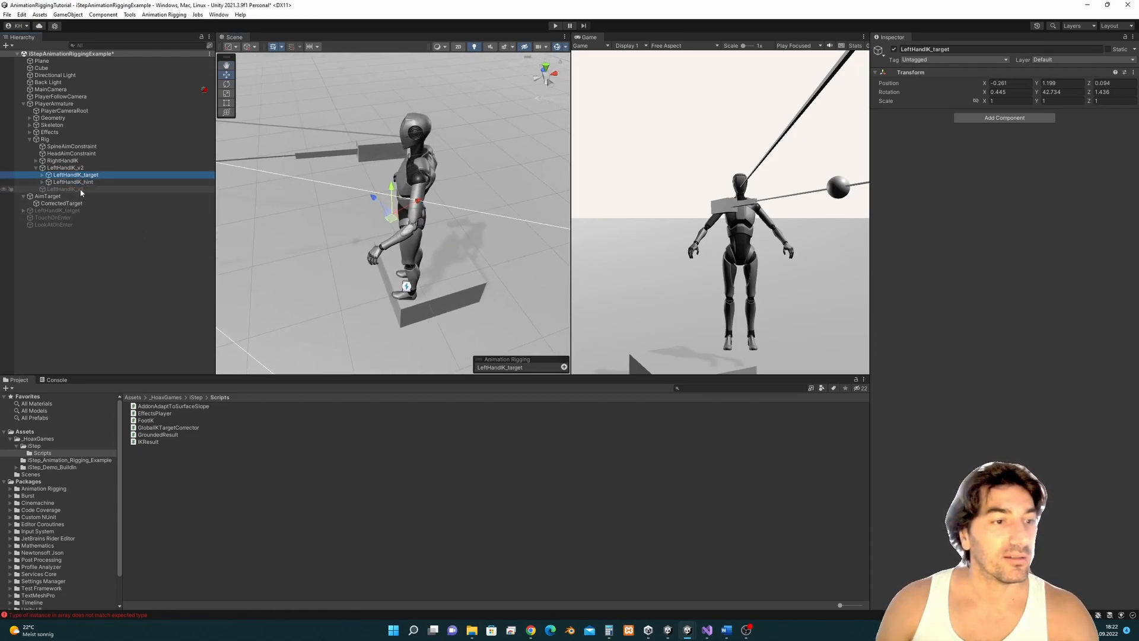
# - Activate LeftHandIK_v1, enter play mode, and raise its Two Bone IK Constraint weight to 1
pyautogui.click(82, 190)
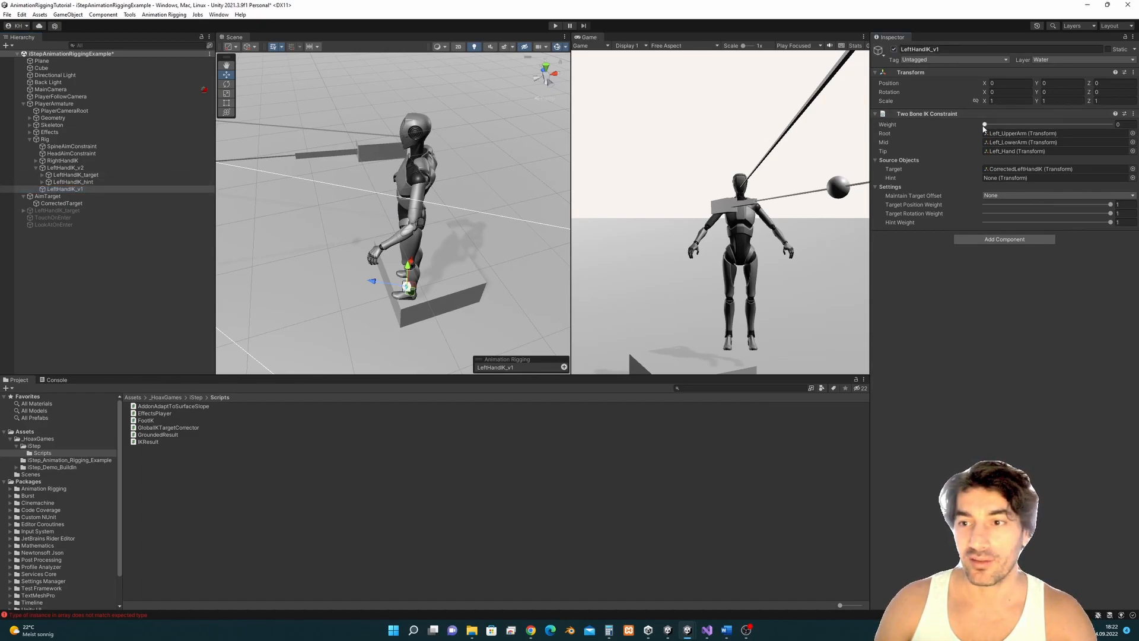
pyautogui.click(556, 26)
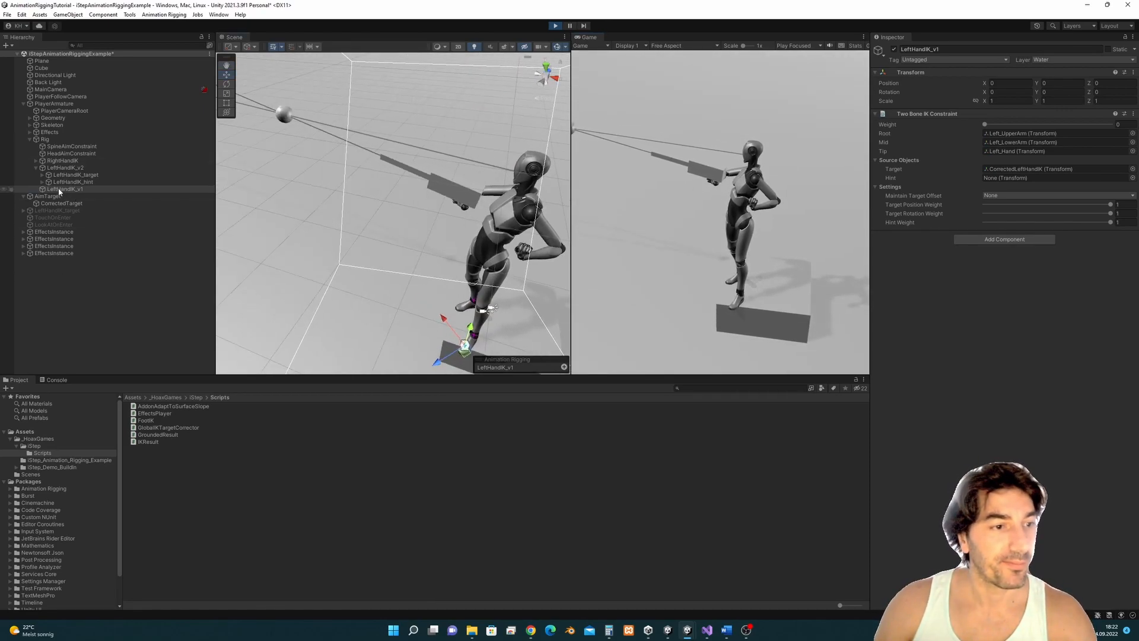
pyautogui.moveTo(1087, 124); pyautogui.dragTo(1116, 125)
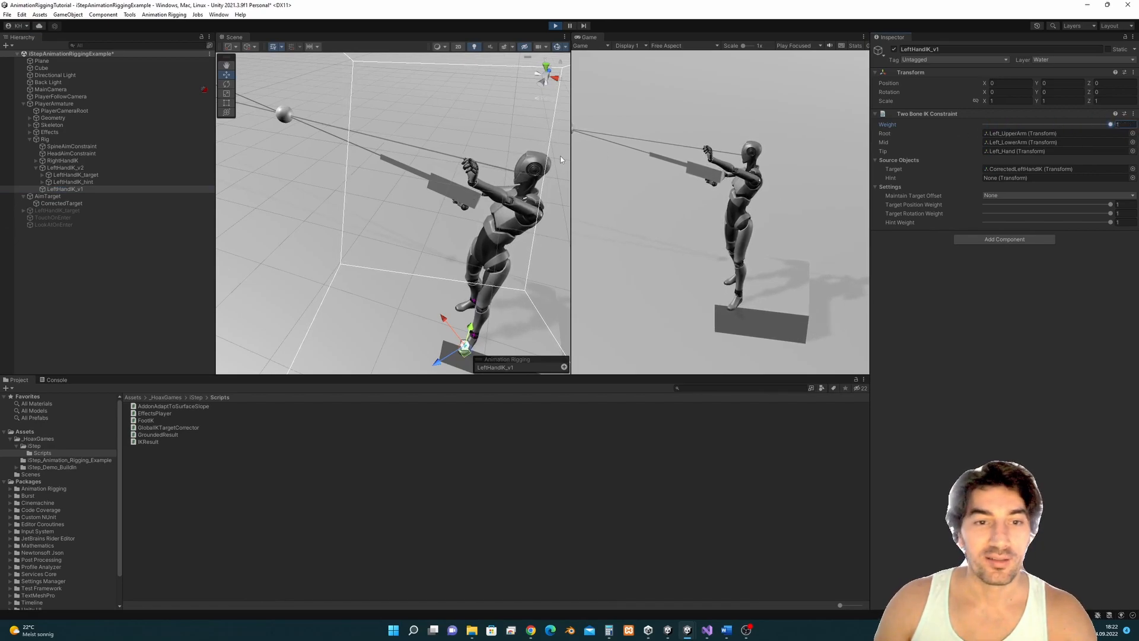
pyautogui.keyDown('alt'); pyautogui.moveTo(503, 176); pyautogui.dragTo(496, 178); pyautogui.keyUp('alt')
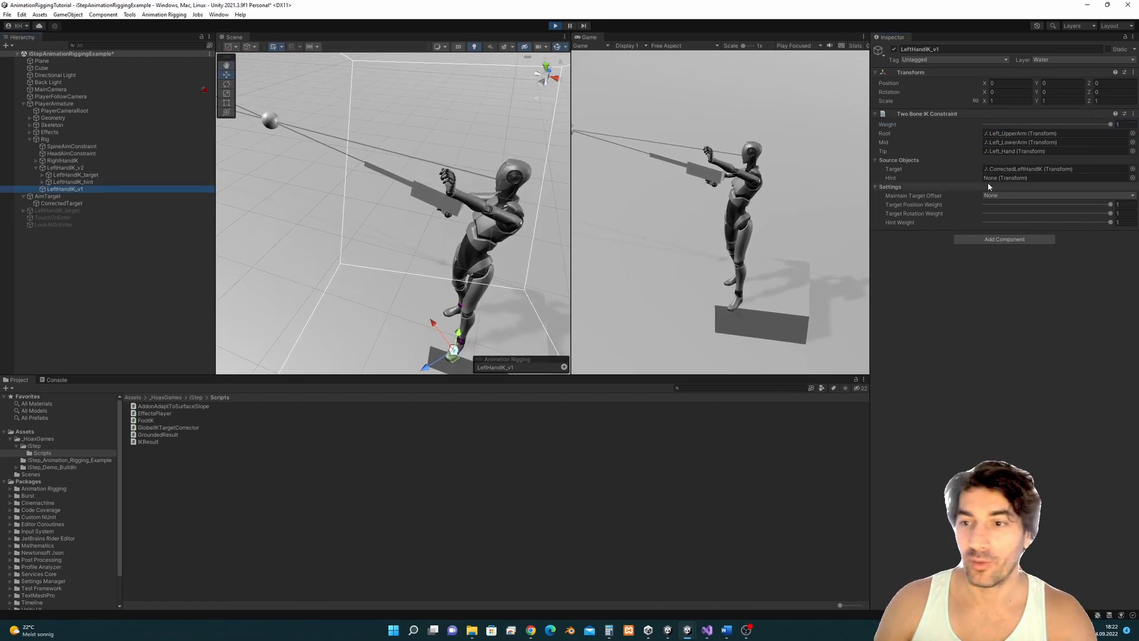
# - Locate LeftHandIK_v1's target CorrectedLeftHandIK and activate its scene-level parent LeftHandIK_target during play mode
pyautogui.click(999, 170)
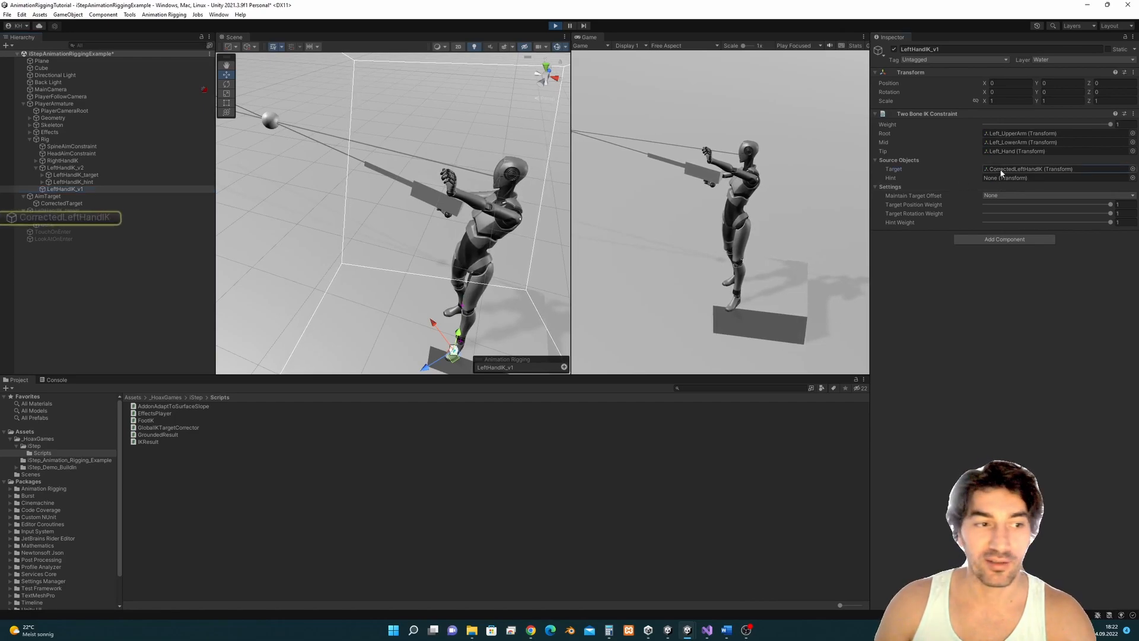
pyautogui.click(65, 210)
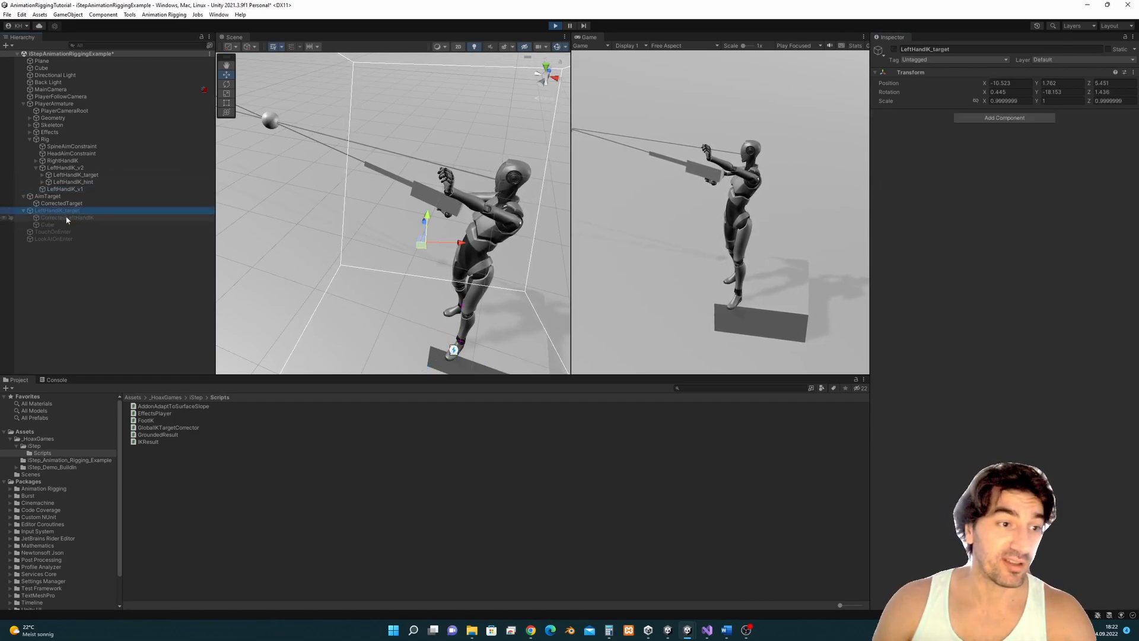
pyautogui.moveTo(489, 194); pyautogui.dragTo(392, 192, button='right')
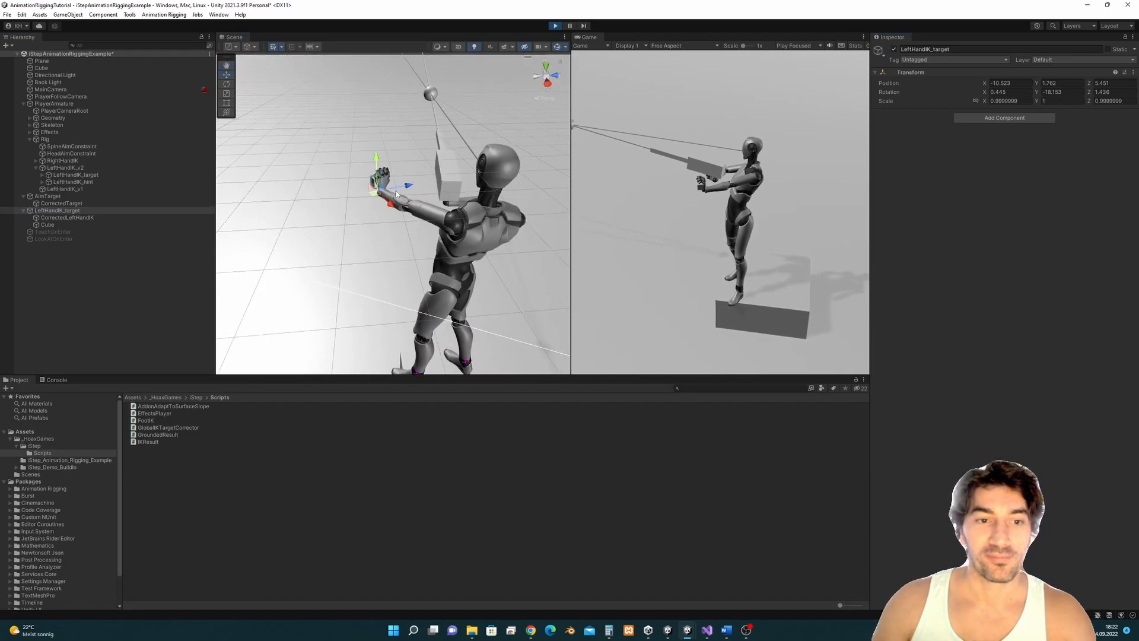
# - Check LeftHandIK_hint and LeftHandIK_v2 in play mode, and test LeftHandIK_v1's constraint weight, ending at 1
pyautogui.click(73, 182)
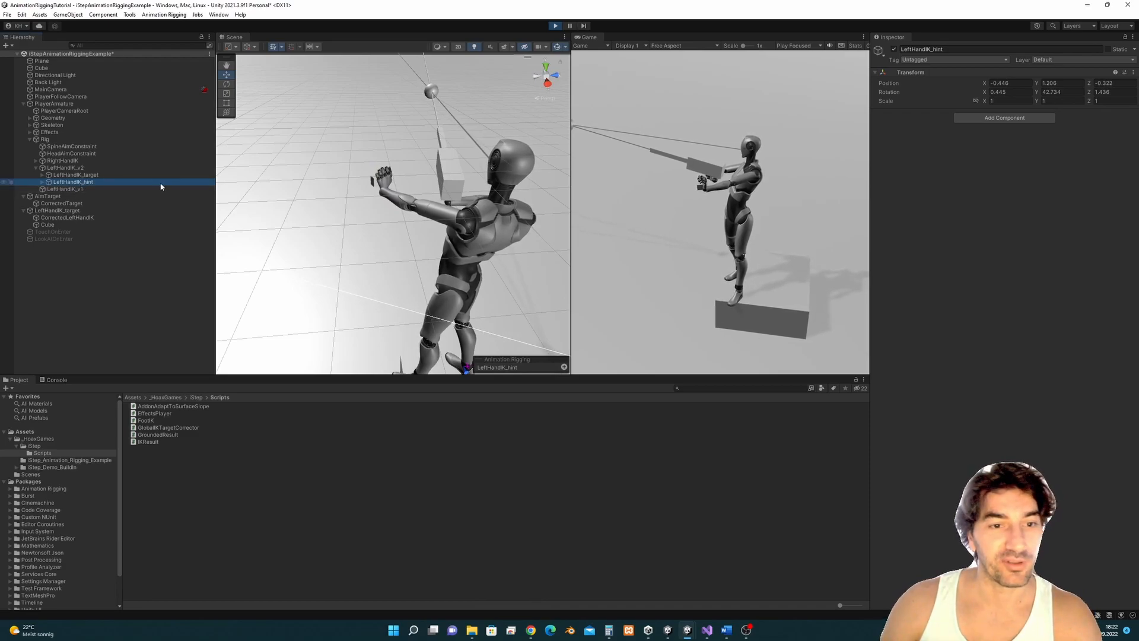
pyautogui.doubleClick(71, 182)
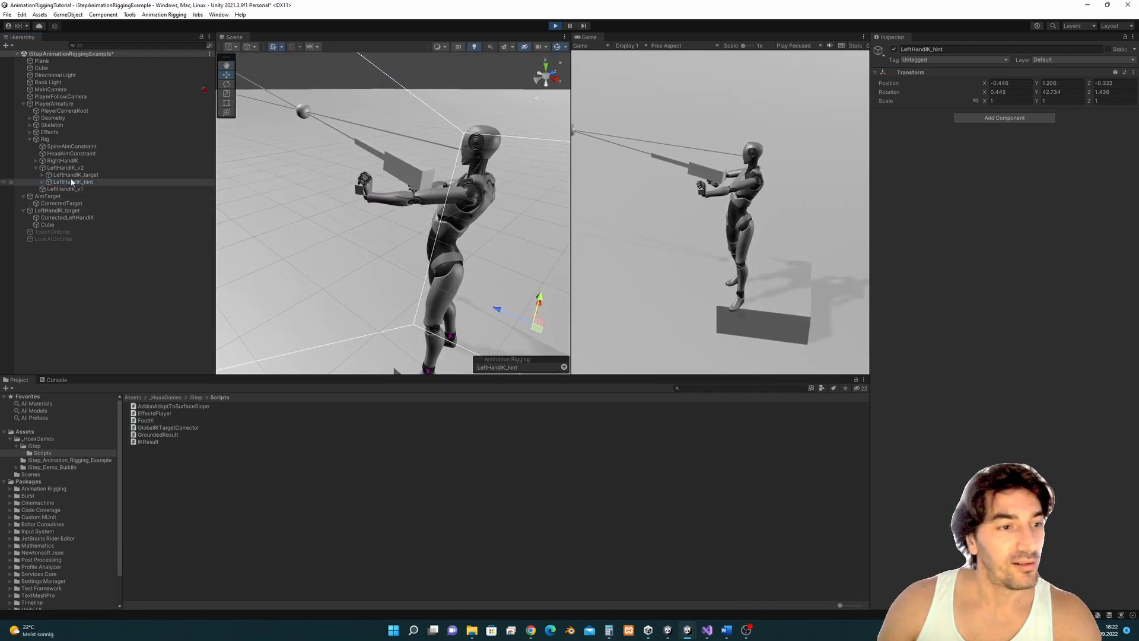
pyautogui.click(66, 168)
pyautogui.click(65, 189)
pyautogui.moveTo(1111, 124); pyautogui.dragTo(1137, 135)
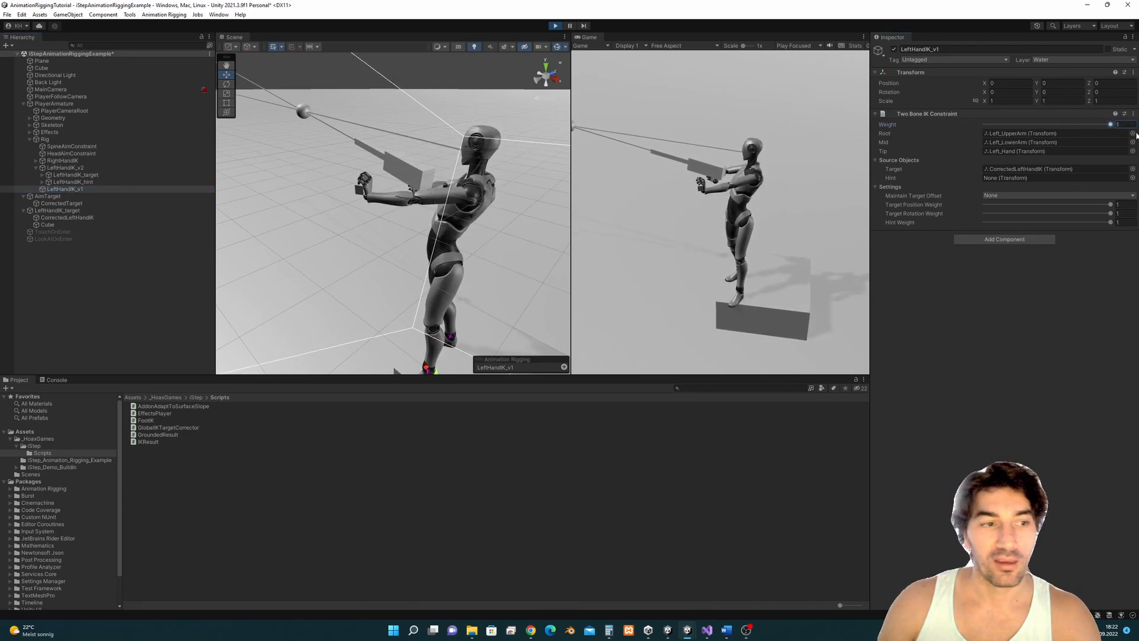
# - Toggle the scene-level LeftHandIK_target off and on, review CorrectedLeftHandIK's corrector values, and stop play mode
pyautogui.click(80, 212)
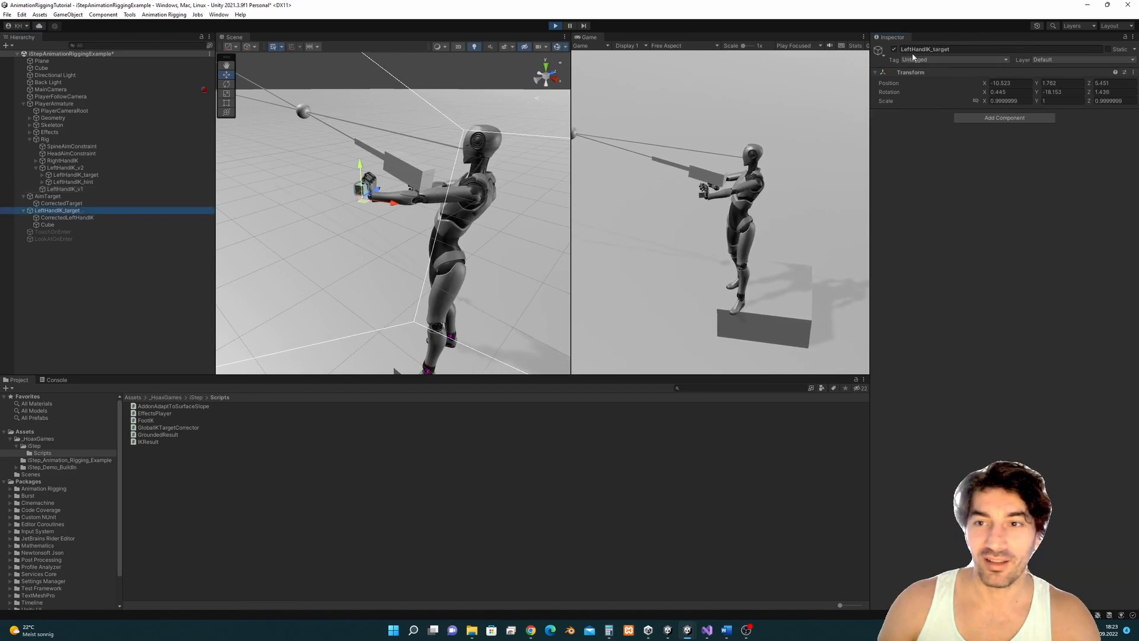
pyautogui.click(896, 50)
pyautogui.click(896, 50)
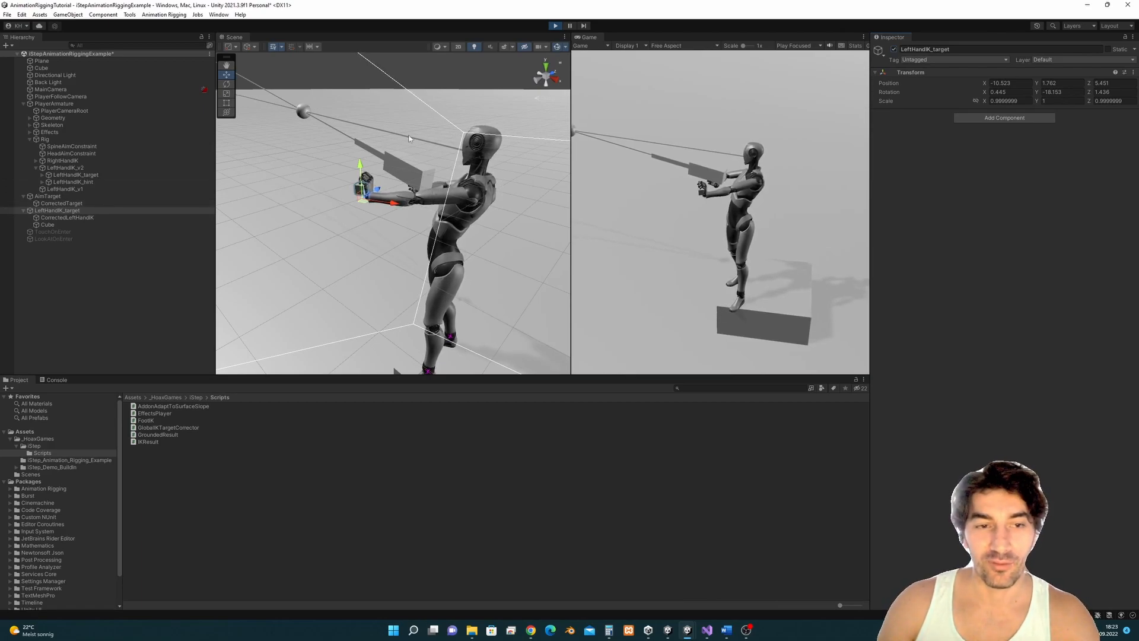
pyautogui.click(71, 218)
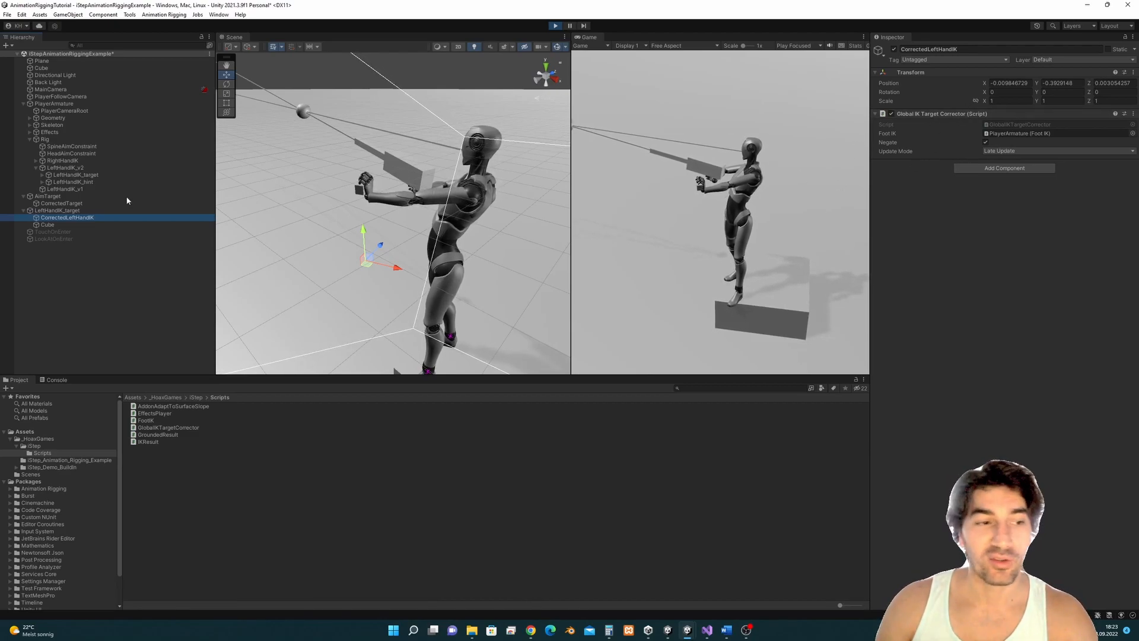
pyautogui.click(555, 26)
# - Activate the scene-level LeftHandIK_target outside play mode, checking its position beside the character's left arm
pyautogui.click(50, 211)
pyautogui.click(895, 49)
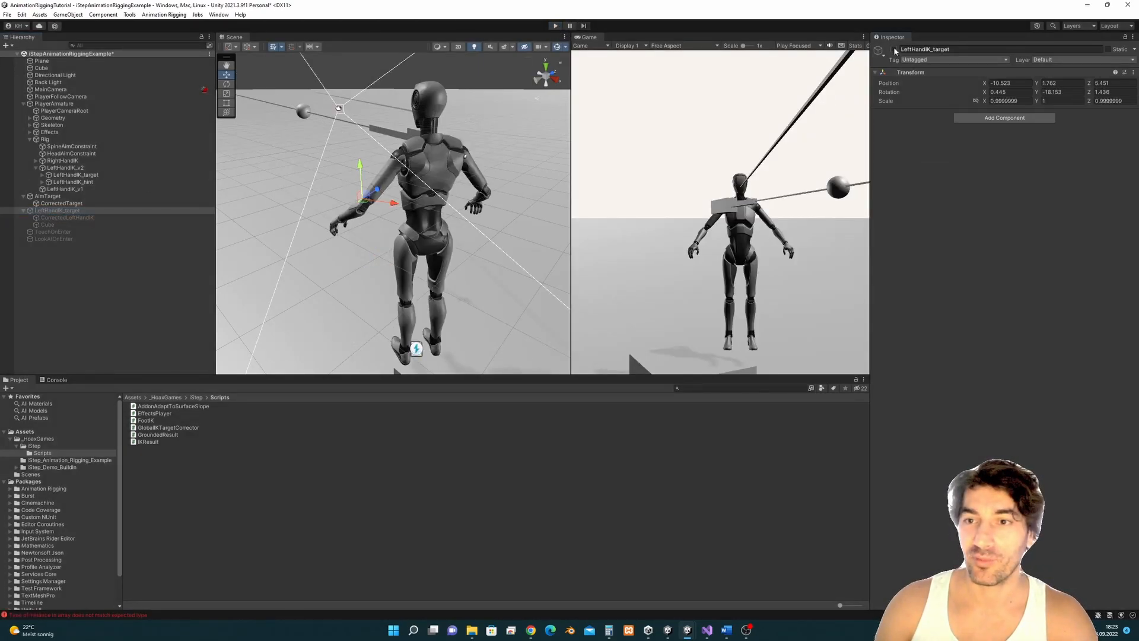
pyautogui.keyDown('alt'); pyautogui.moveTo(269, 237); pyautogui.dragTo(479, 262); pyautogui.keyUp('alt')
pyautogui.click(894, 50)
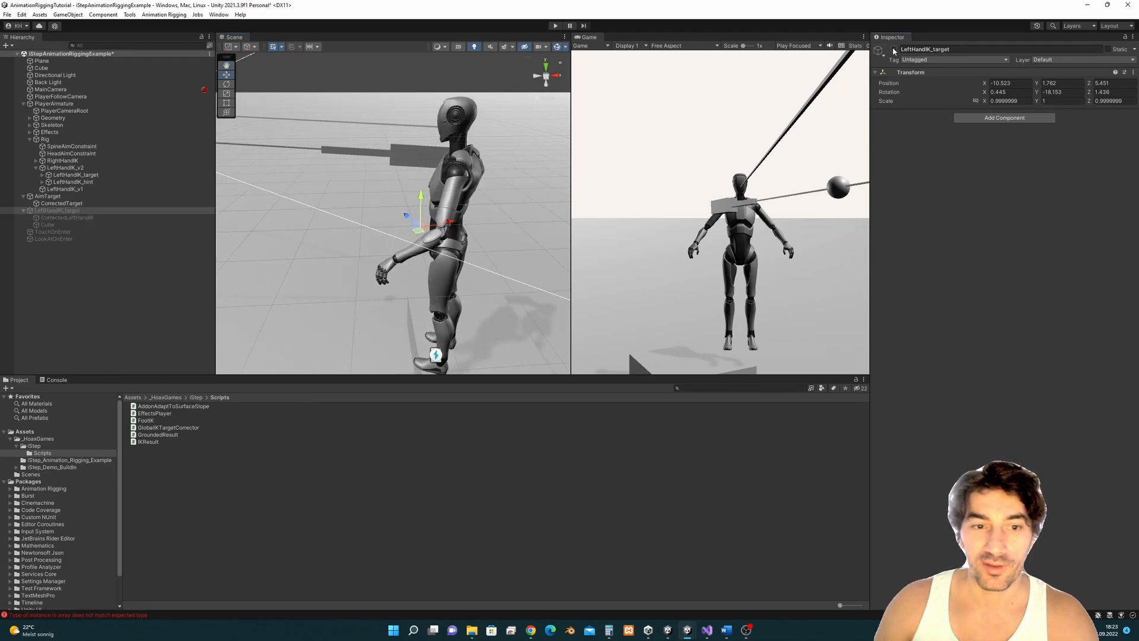
pyautogui.click(894, 50)
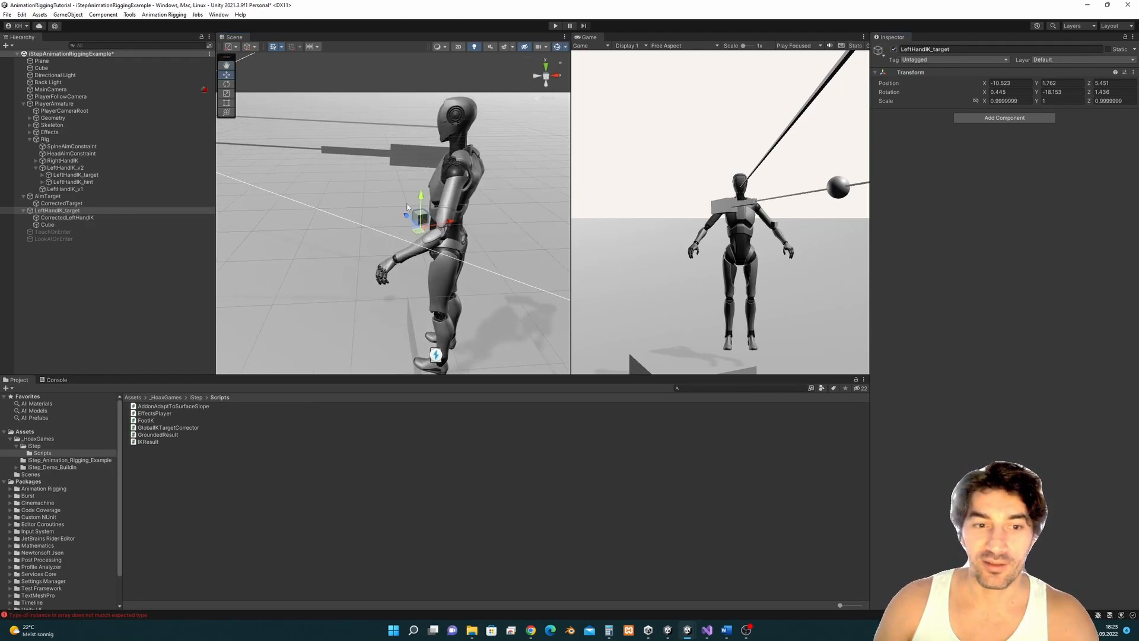
pyautogui.scroll(3, 415, 226)
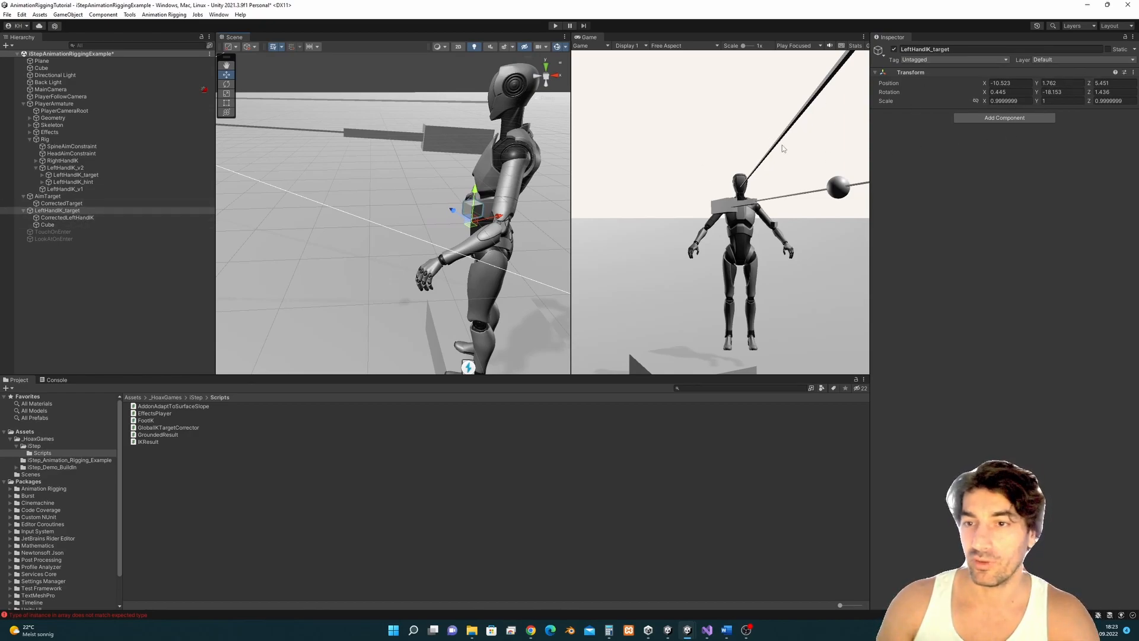
# - Review the Foot IK reference of CorrectedLeftHandIK's Global IK Target Corrector and set its Update Mode to Update
pyautogui.click(23, 104)
pyautogui.click(24, 104)
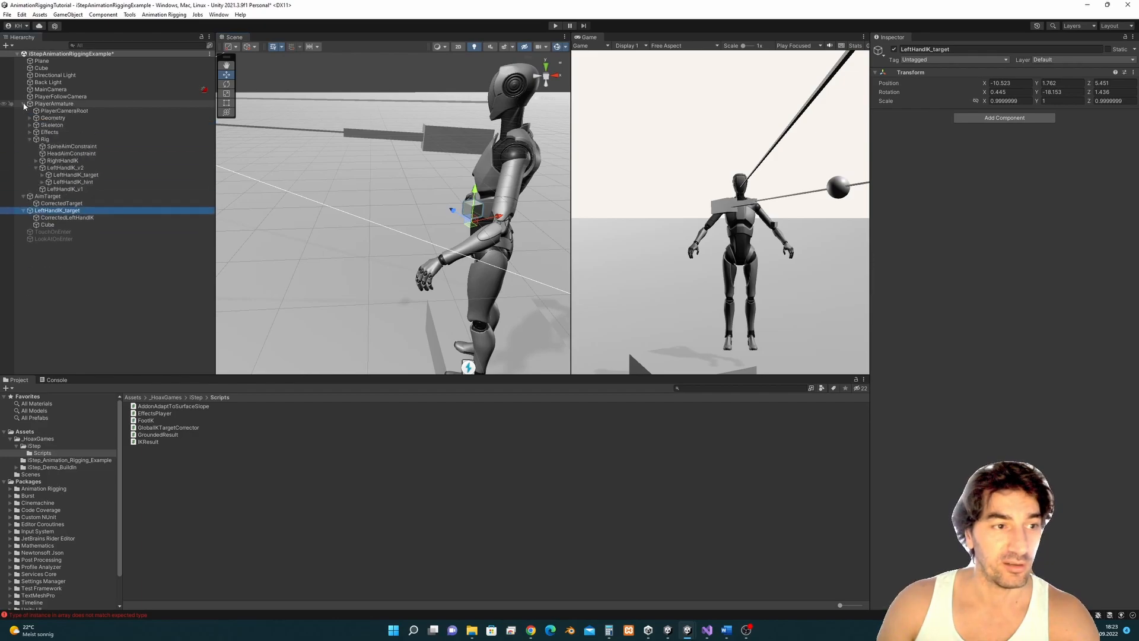
pyautogui.click(65, 218)
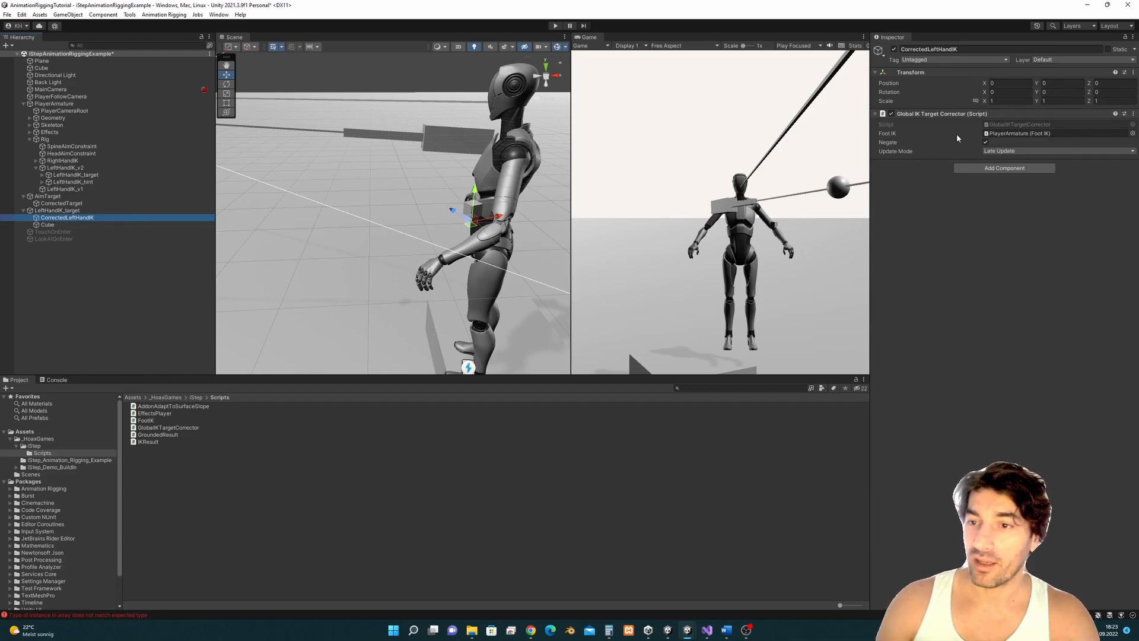
pyautogui.click(1019, 134)
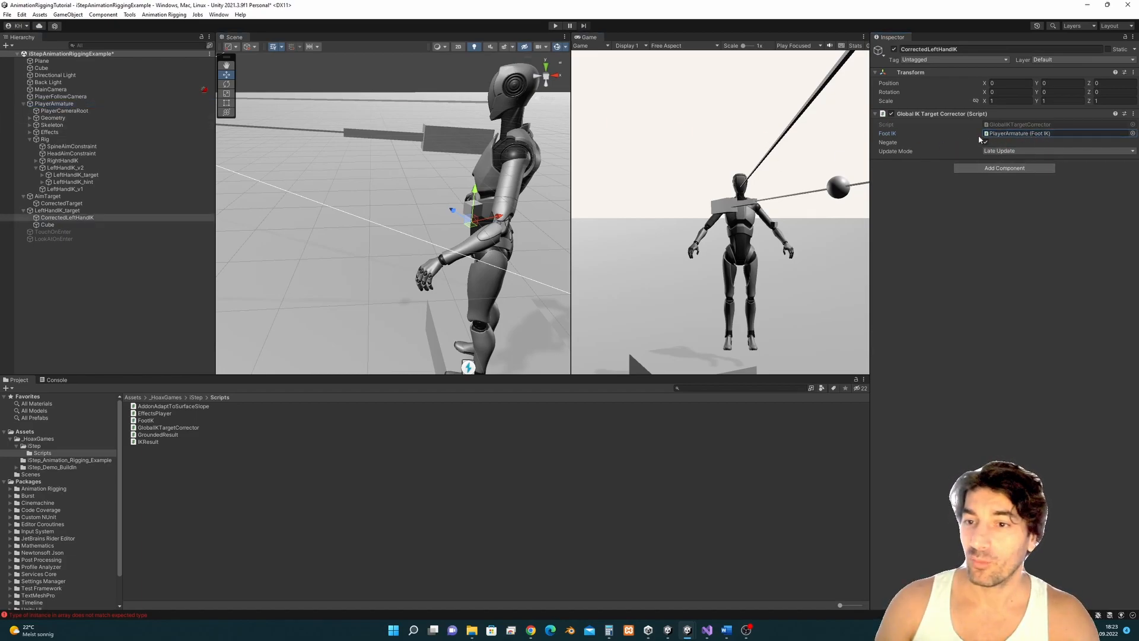
pyautogui.click(1005, 152)
pyautogui.click(1018, 156)
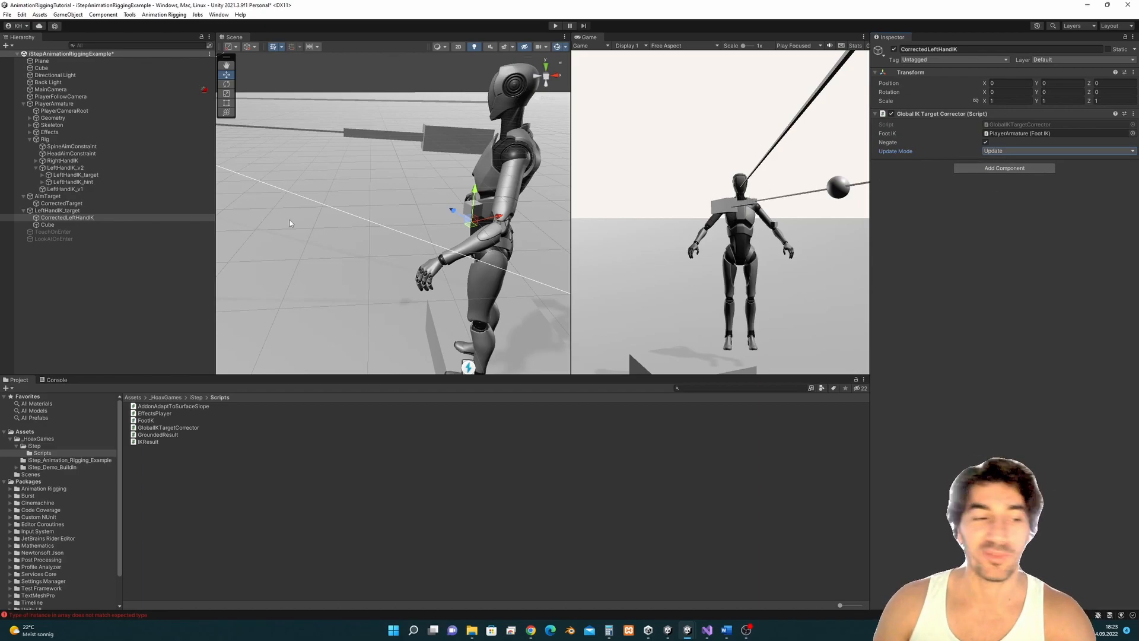
# - Examine the Cube, CorrectedLeftHandIK and their parent LeftHandIK_target in front of the character
pyautogui.click(71, 224)
pyautogui.moveTo(433, 233)
pyautogui.keyDown('alt'); pyautogui.mouseDown()
pyautogui.moveTo(426, 270)
pyautogui.moveTo(420, 230)
pyautogui.mouseUp(); pyautogui.keyUp('alt')
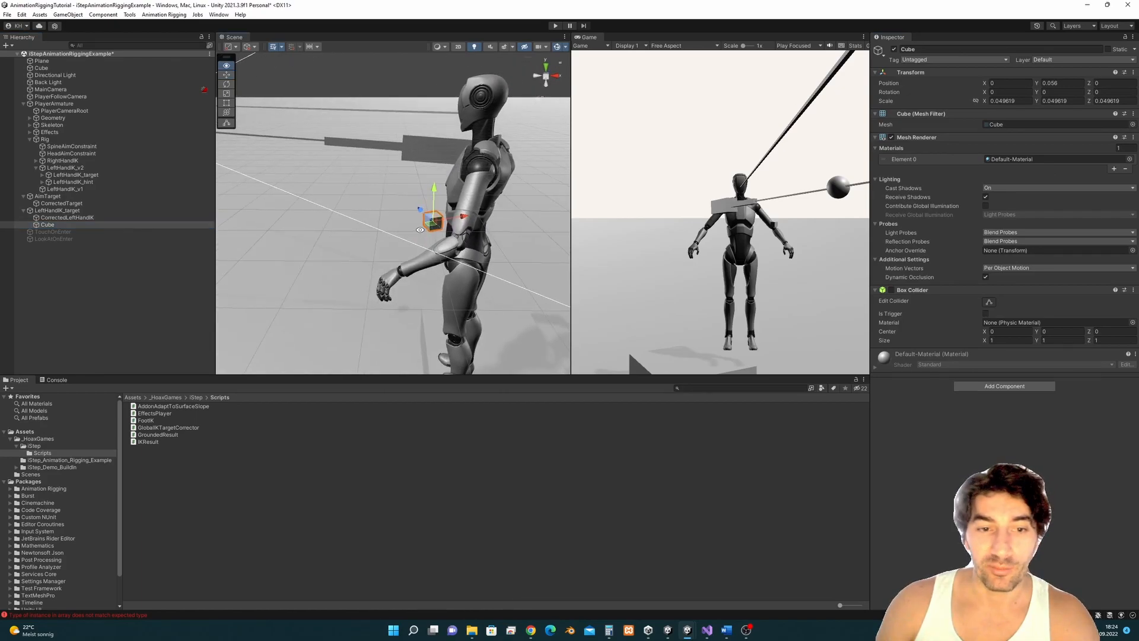
pyautogui.click(72, 217)
pyautogui.click(71, 211)
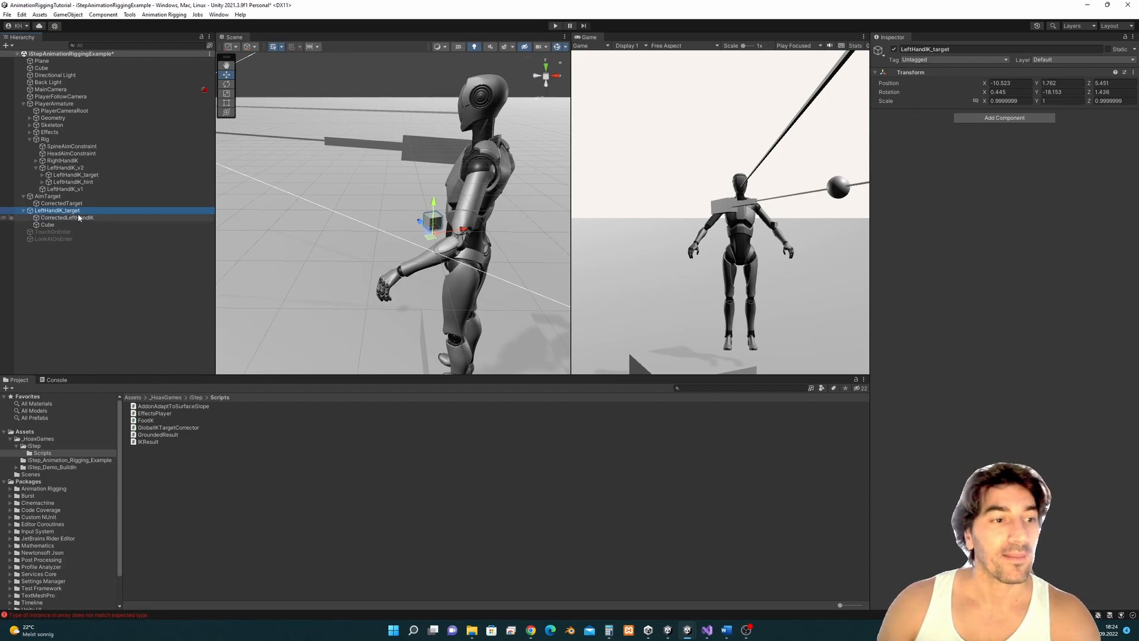
# - Run the scene in play mode, check LeftHandIK_v2, and raise LeftHandIK_v1's constraint weight to 1
pyautogui.click(556, 26)
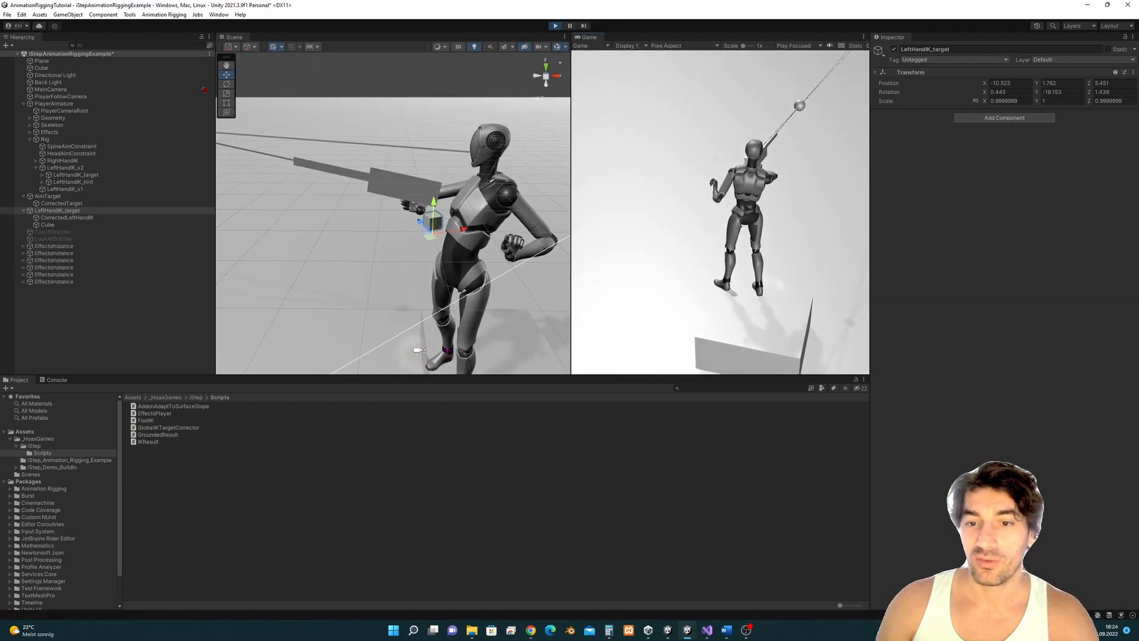
pyautogui.press('Escape')
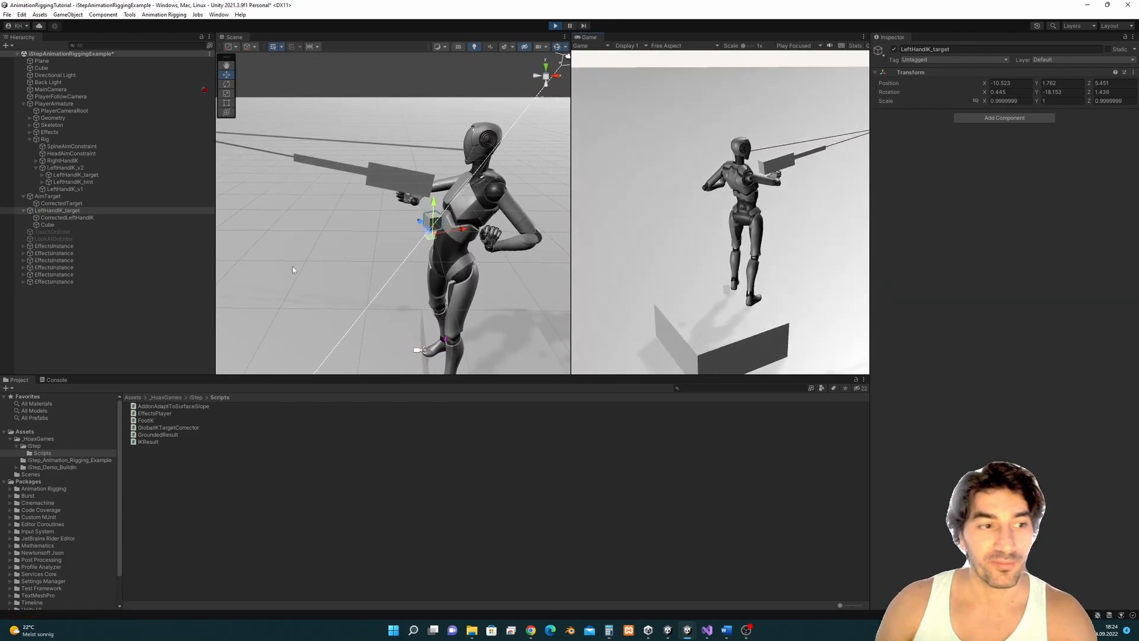
pyautogui.click(105, 169)
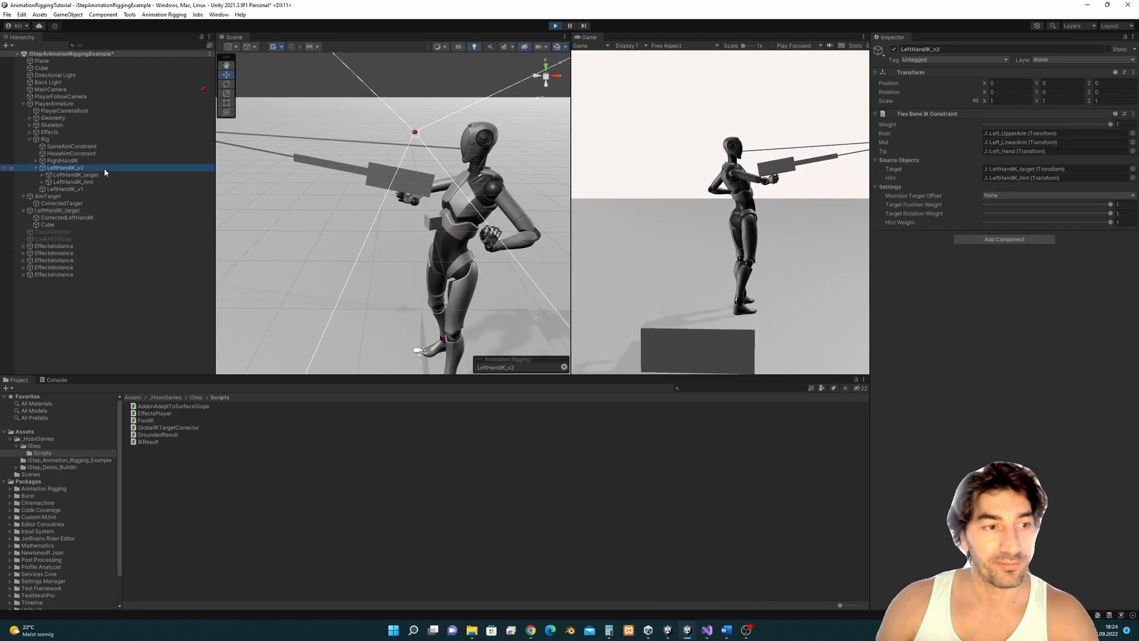
pyautogui.keyDown('alt'); pyautogui.moveTo(543, 189); pyautogui.dragTo(350, 208); pyautogui.keyUp('alt')
pyautogui.click(66, 190)
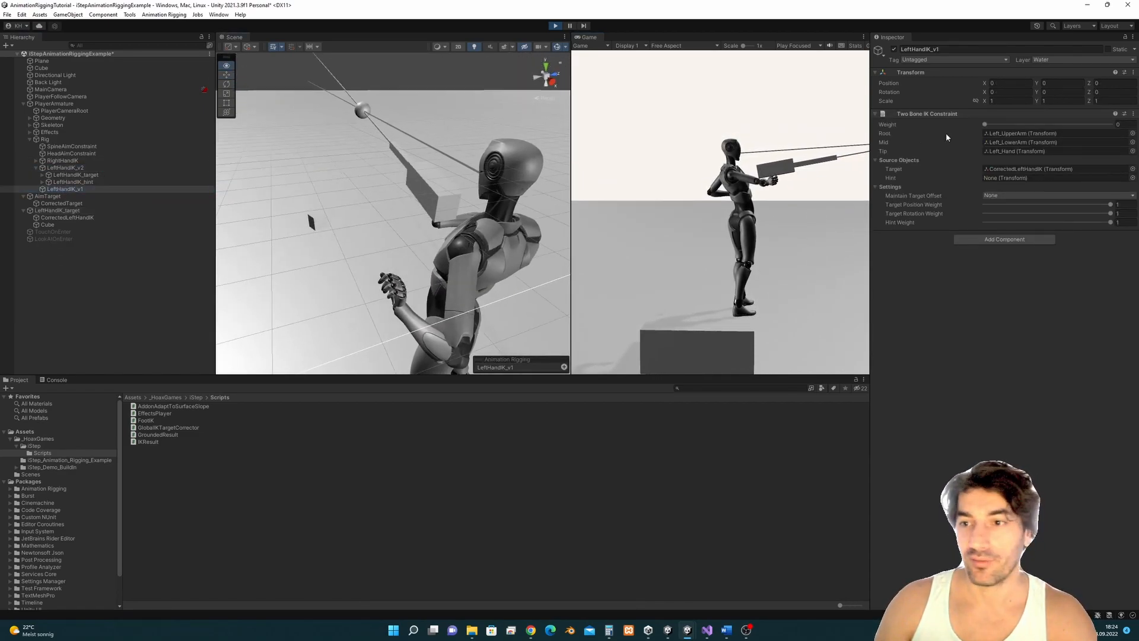
pyautogui.moveTo(987, 125); pyautogui.dragTo(1115, 135)
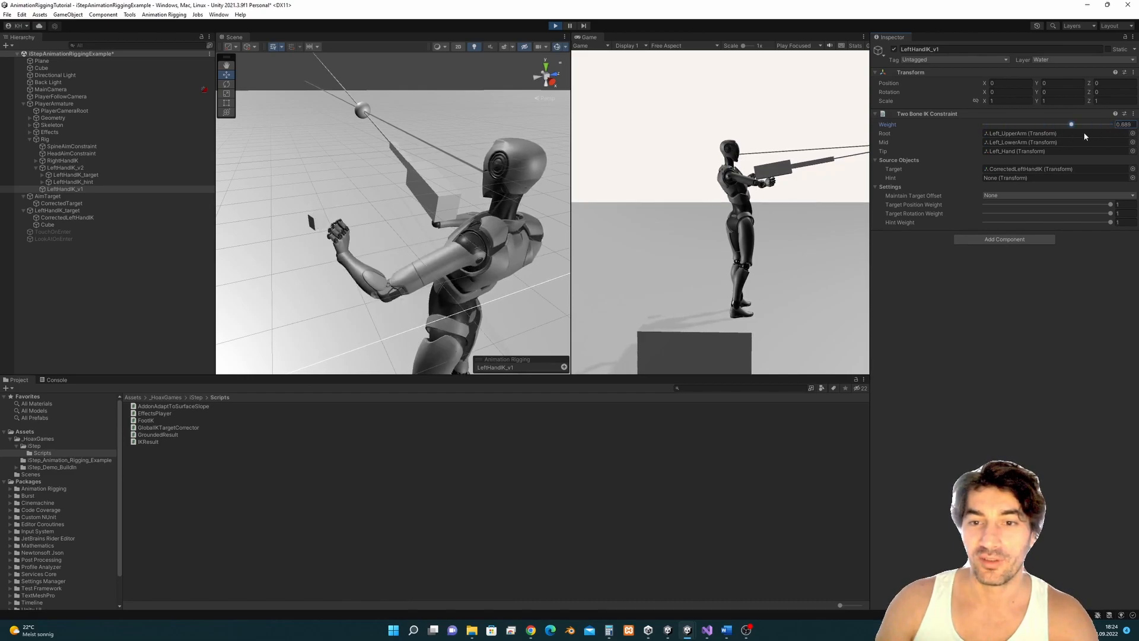
# - Move the character around the Cube to examine how the left hand follows its world-space target, and stop play mode
pyautogui.press('a')
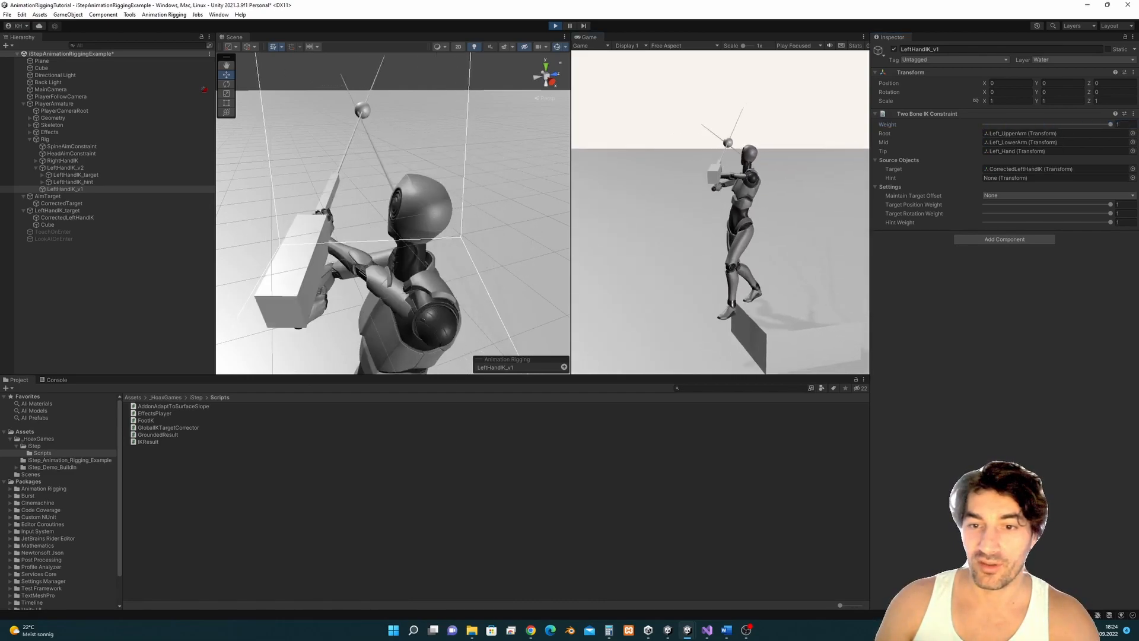
pyautogui.press('w')
pyautogui.press('d')
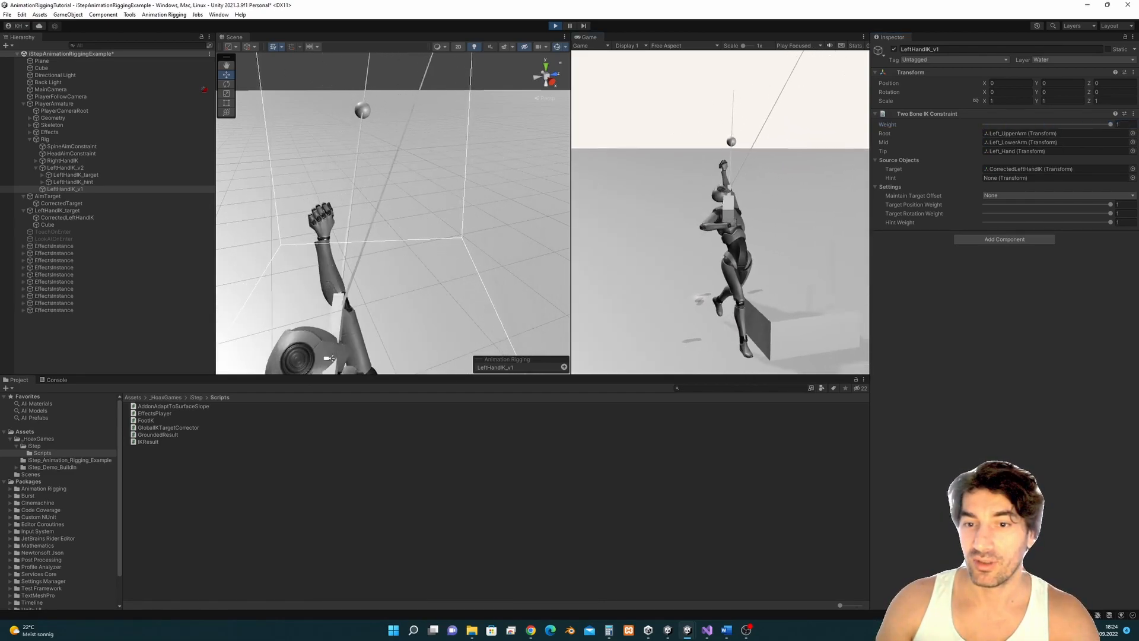
pyautogui.press('a')
pyautogui.press('d')
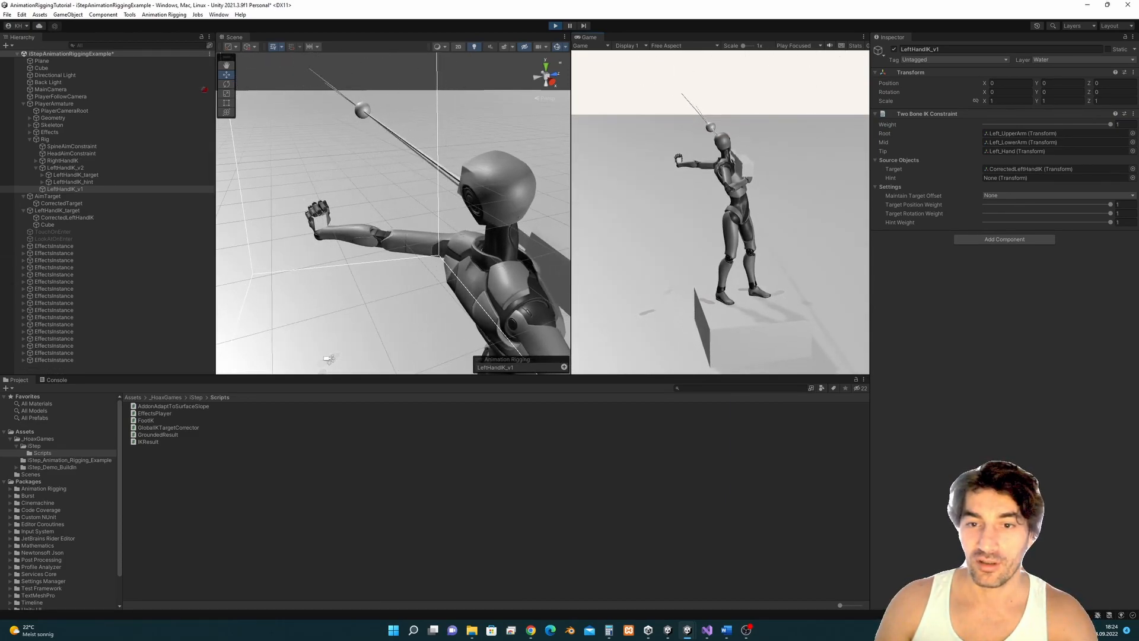
pyautogui.press('a')
pyautogui.press('d')
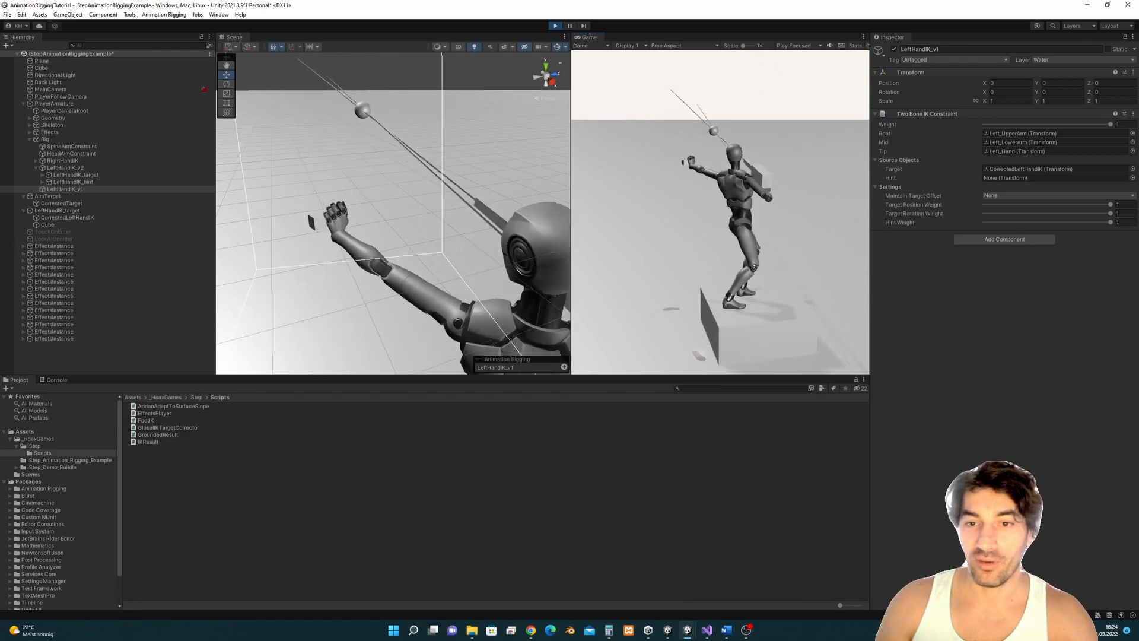
pyautogui.press('Escape')
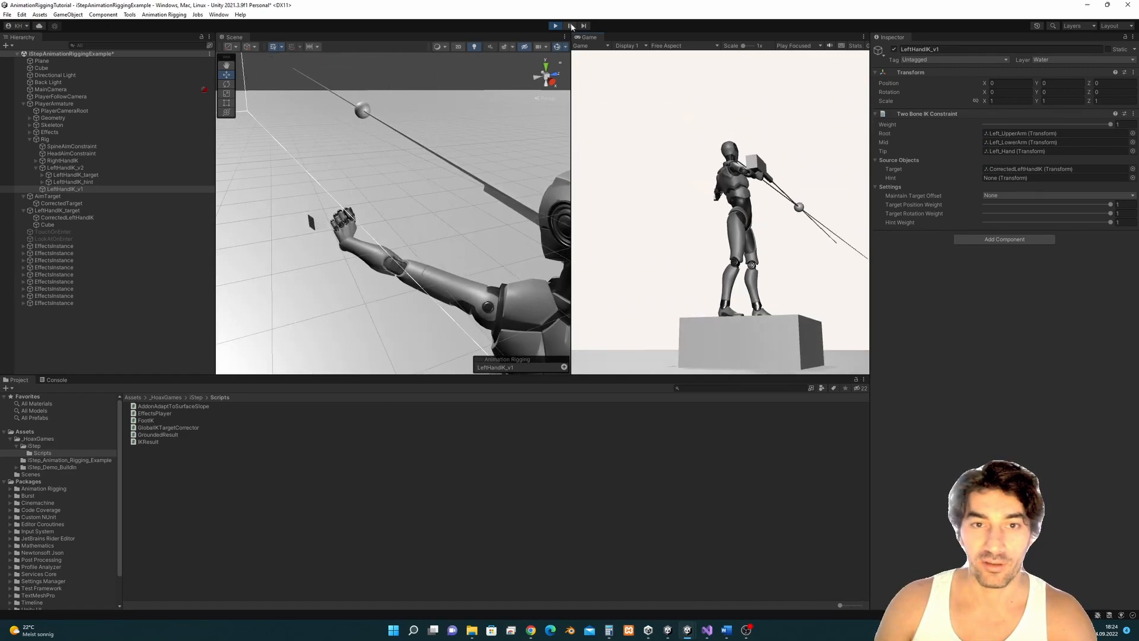
pyautogui.click(556, 25)
pyautogui.keyDown('alt'); pyautogui.moveTo(380, 218); pyautogui.dragTo(378, 236); pyautogui.keyUp('alt')
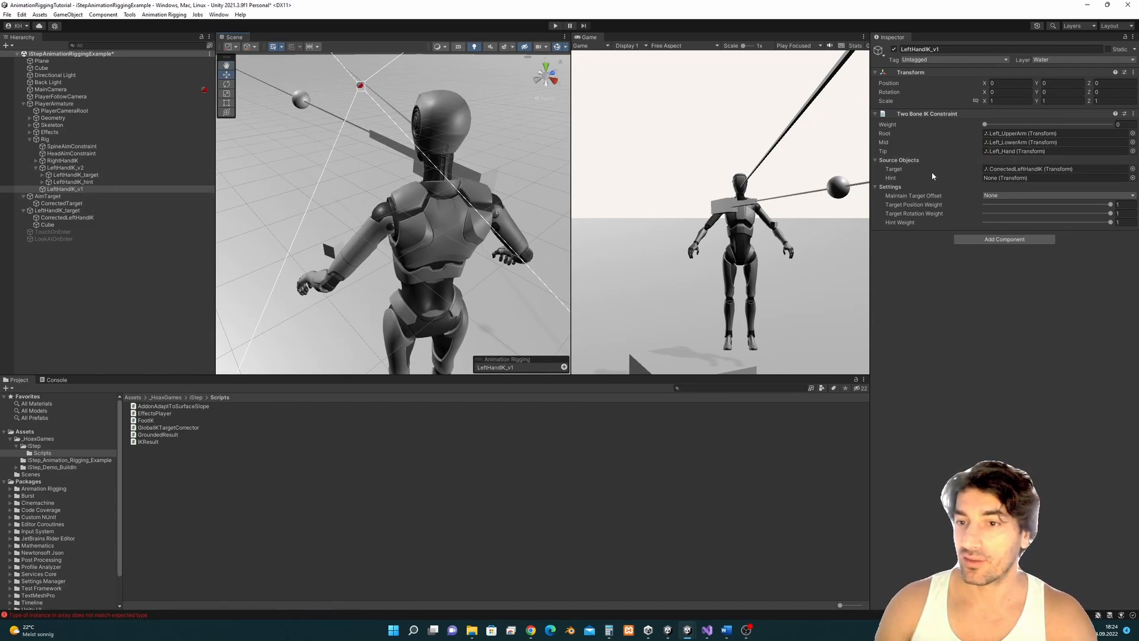
pyautogui.moveTo(443, 200); pyautogui.dragTo(461, 203, button='middle')
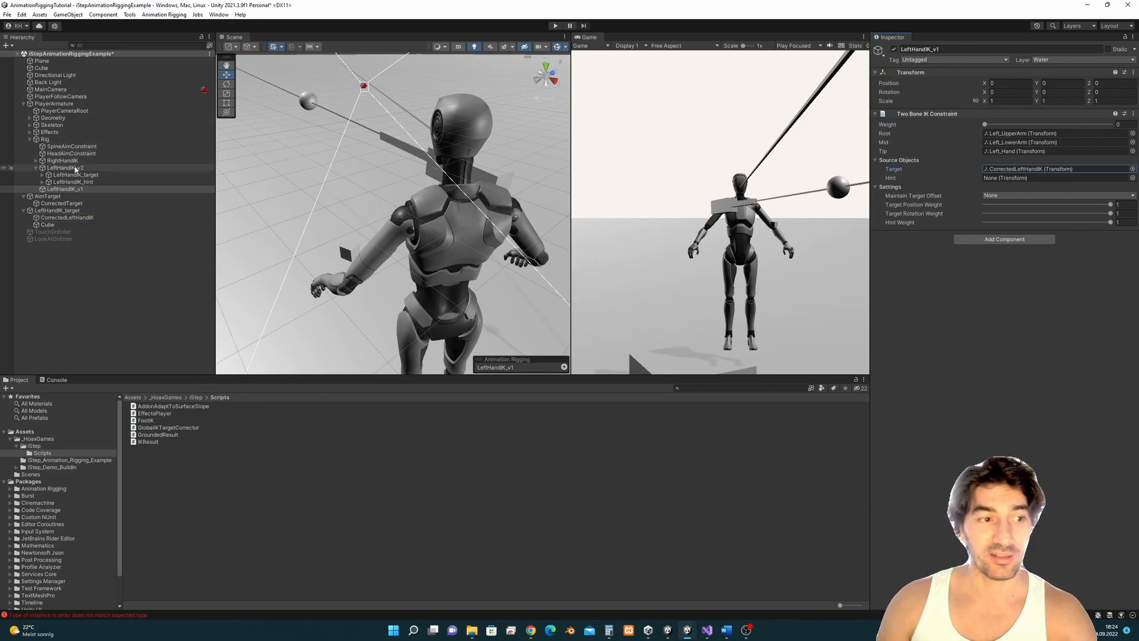
# - Review LeftHandIK_target, its child CorrectedLeftHandIK and the Target reference of LeftHandIK_v1's Two Bone IK Constraint
pyautogui.click(77, 211)
pyautogui.keyDown('alt'); pyautogui.moveTo(364, 232); pyautogui.dragTo(469, 224); pyautogui.keyUp('alt')
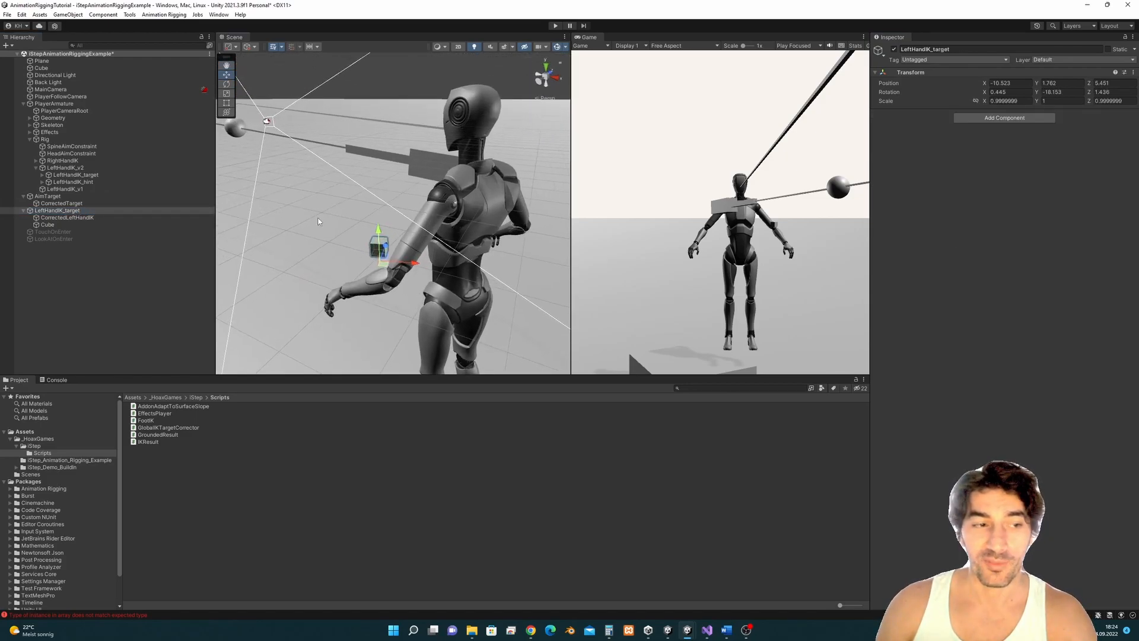
pyautogui.click(57, 218)
pyautogui.click(65, 188)
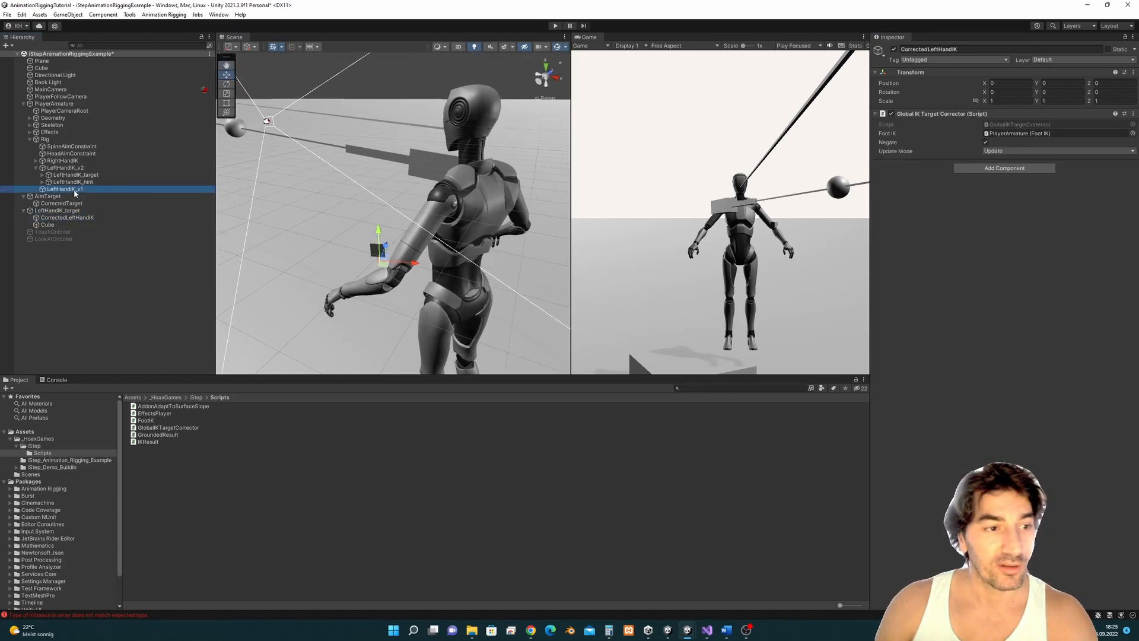
pyautogui.click(1003, 170)
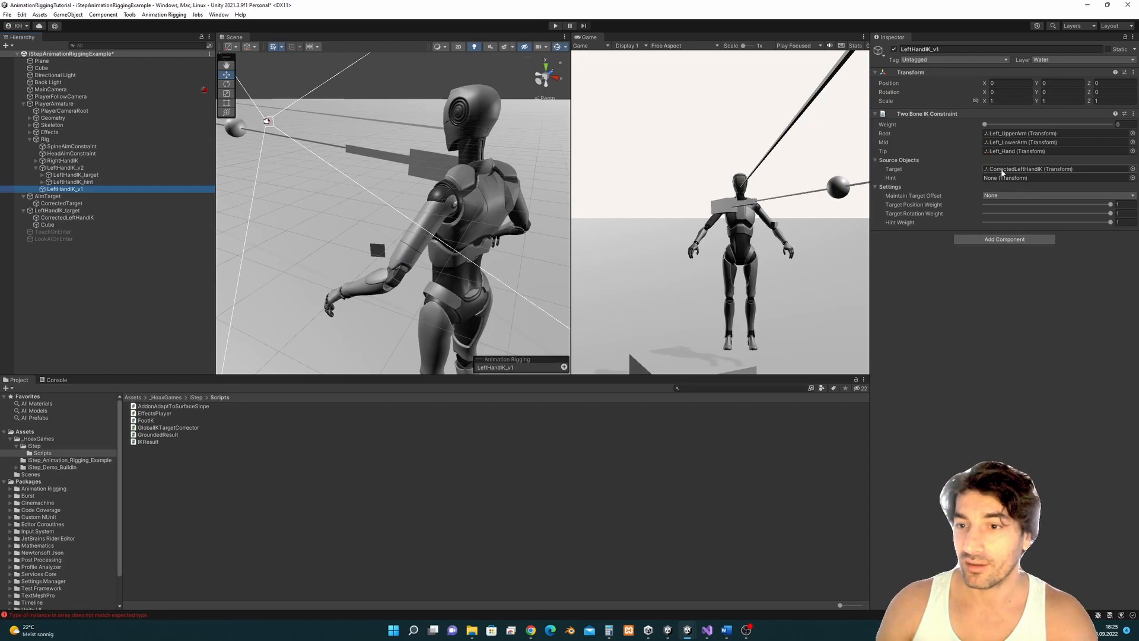
pyautogui.click(83, 219)
pyautogui.moveTo(409, 249)
pyautogui.keyDown('alt'); pyautogui.mouseDown()
pyautogui.moveTo(426, 240)
pyautogui.moveTo(424, 254)
pyautogui.moveTo(404, 249)
pyautogui.mouseUp(); pyautogui.keyUp('alt')
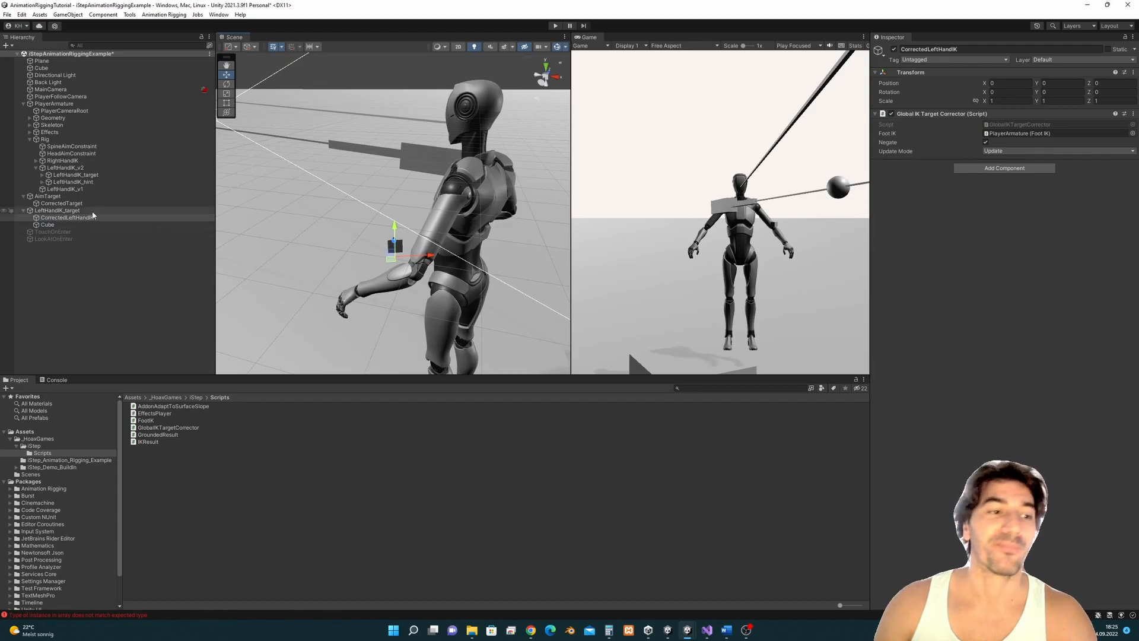
# - Compare AimTarget, LeftHandIK_target, LeftHandIK_v2 and LeftHandIK_v1, and collapse LeftHandIK_v2's children
pyautogui.click(48, 197)
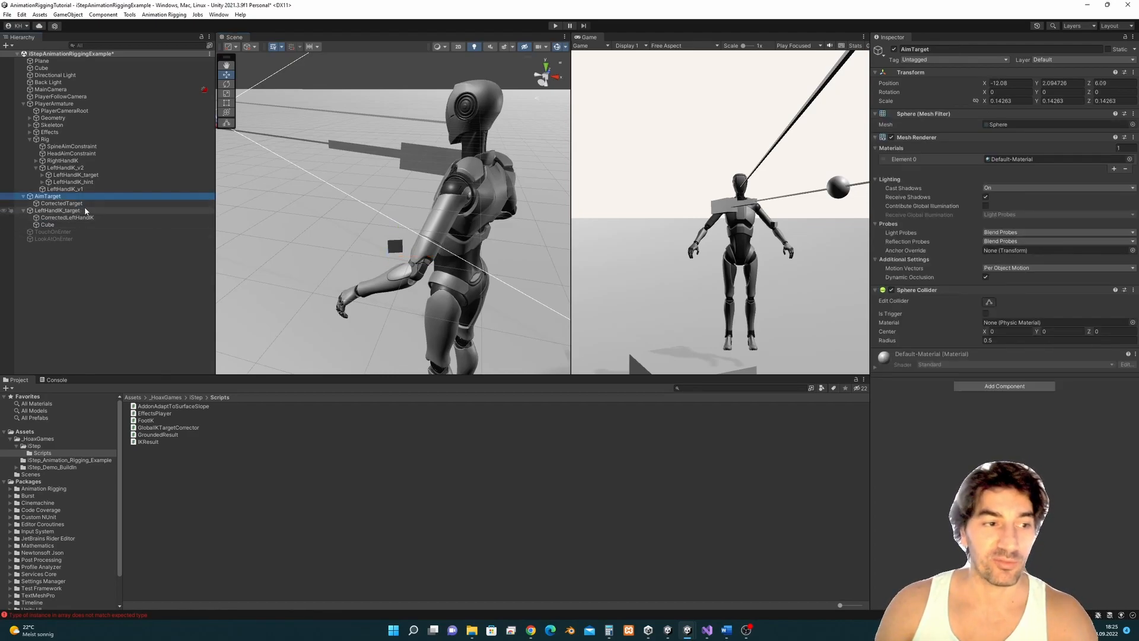
pyautogui.click(59, 211)
pyautogui.click(66, 168)
pyautogui.click(81, 189)
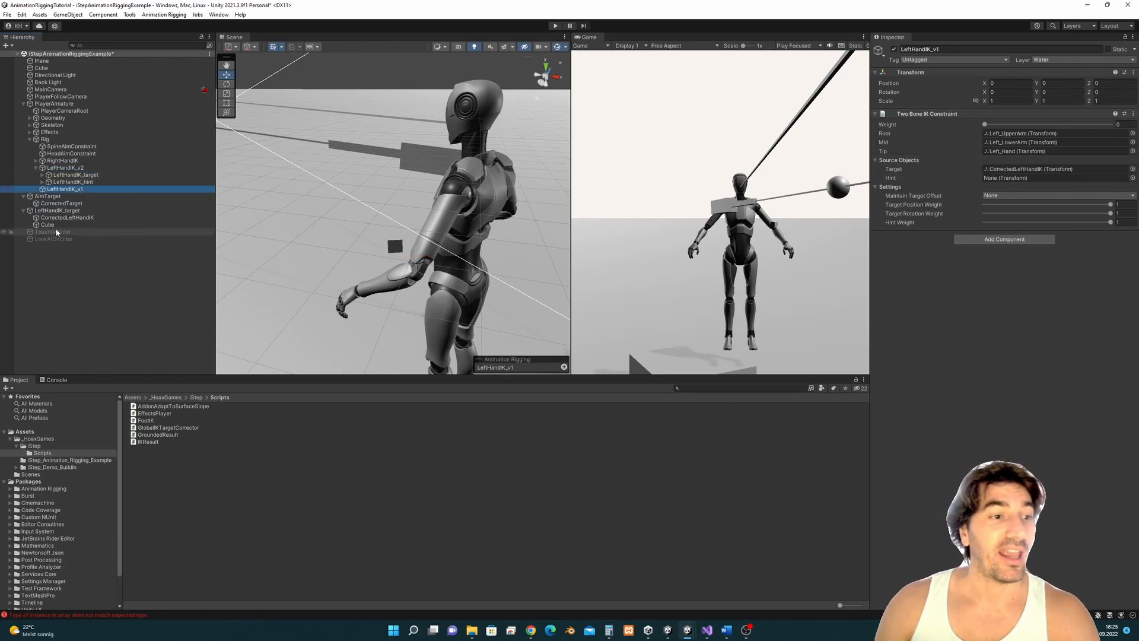
pyautogui.click(36, 167)
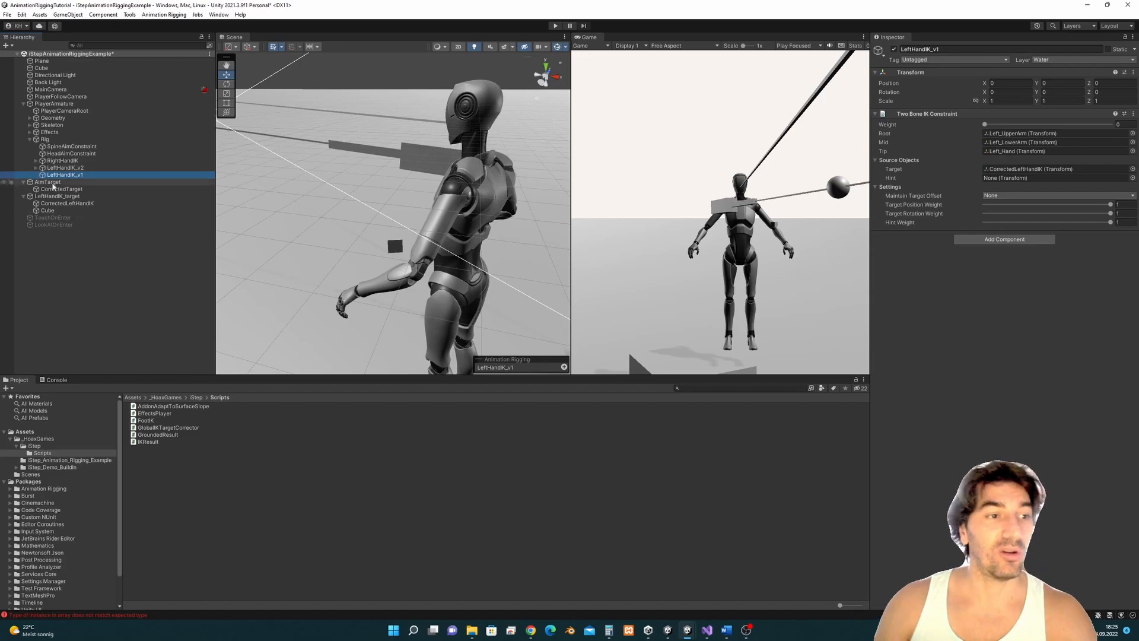
# - Activate the TouchOnEnter object, locate its ActivateConstraintWeightOnEnter script in iStep_Animation_Rigging_Example, and compare it with LookAtOnEnter
pyautogui.click(52, 218)
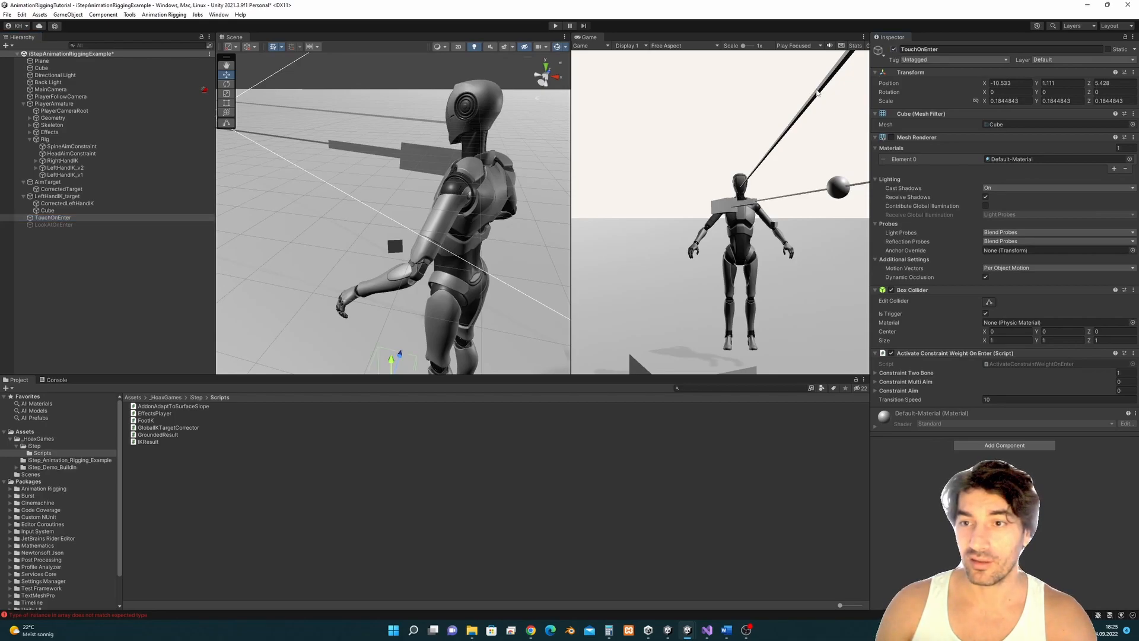
pyautogui.click(47, 462)
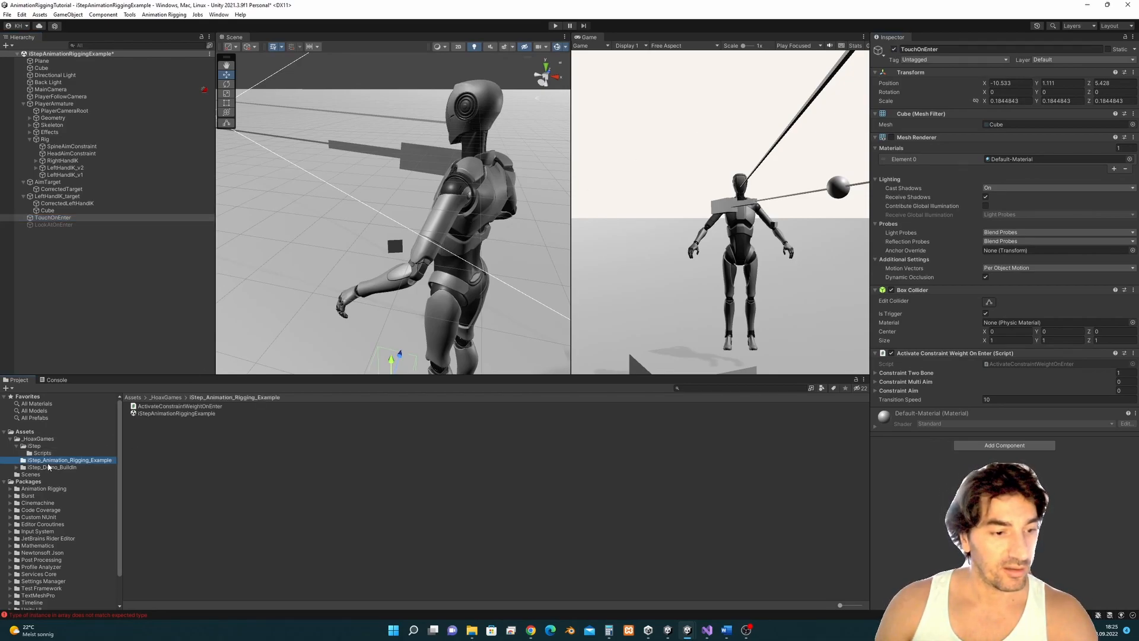
pyautogui.click(184, 407)
pyautogui.click(59, 218)
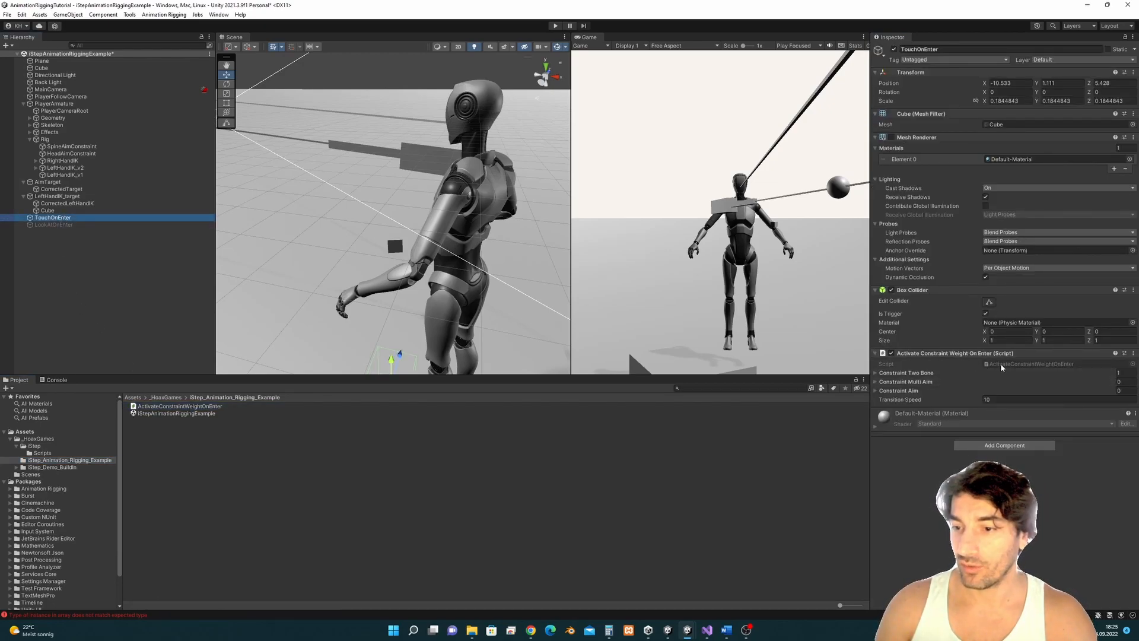
pyautogui.click(43, 225)
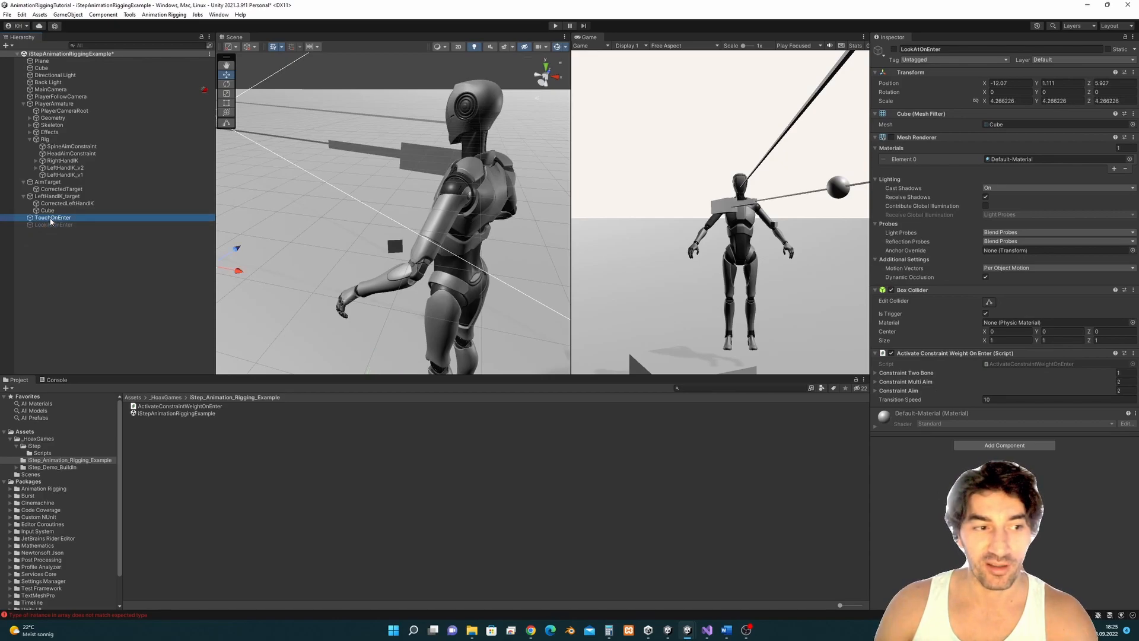
# - Open the ActivateConstraintWeightOnEnter script in Visual Studio, review its trigger methods and Update loops, and return to Unity
pyautogui.doubleClick(1013, 364)
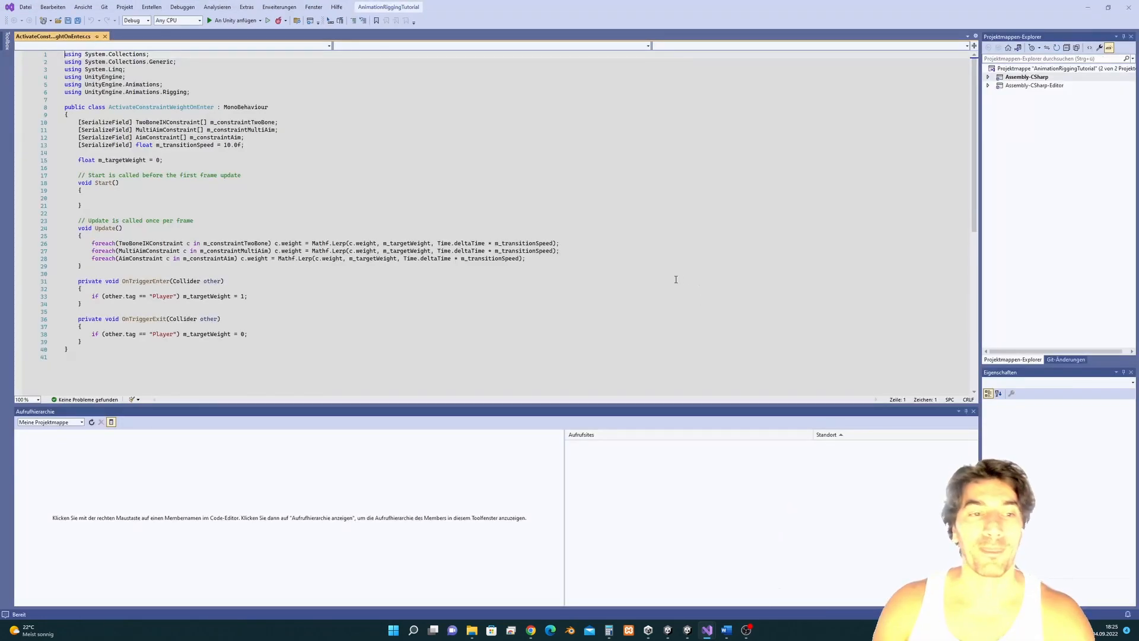
pyautogui.scroll(-1, 363, 273)
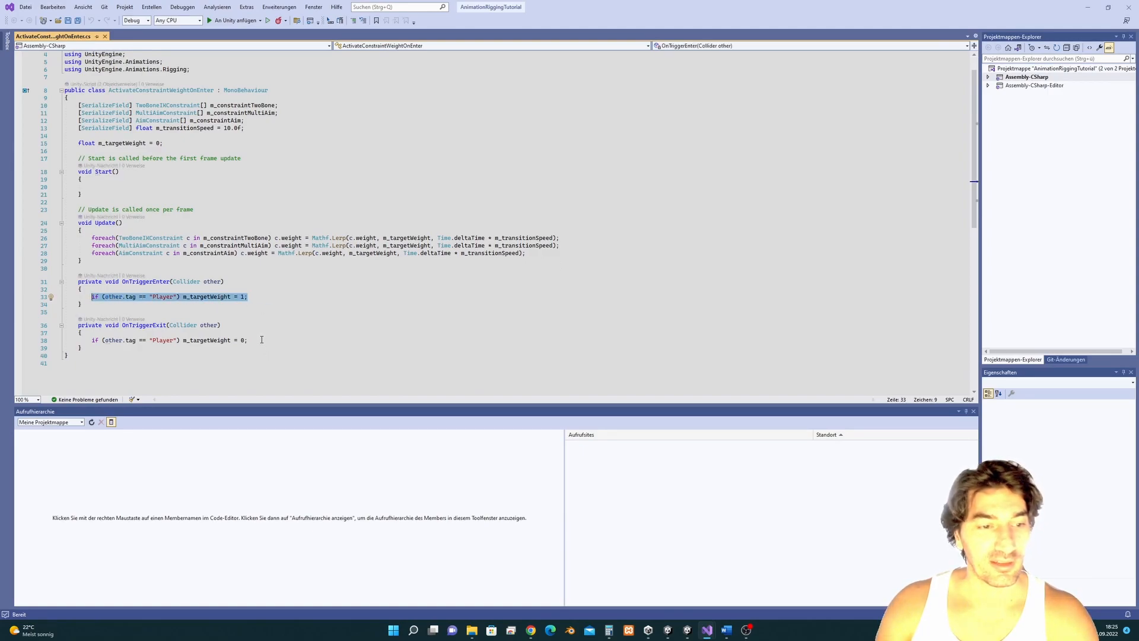
pyautogui.moveTo(264, 339); pyautogui.dragTo(79, 343)
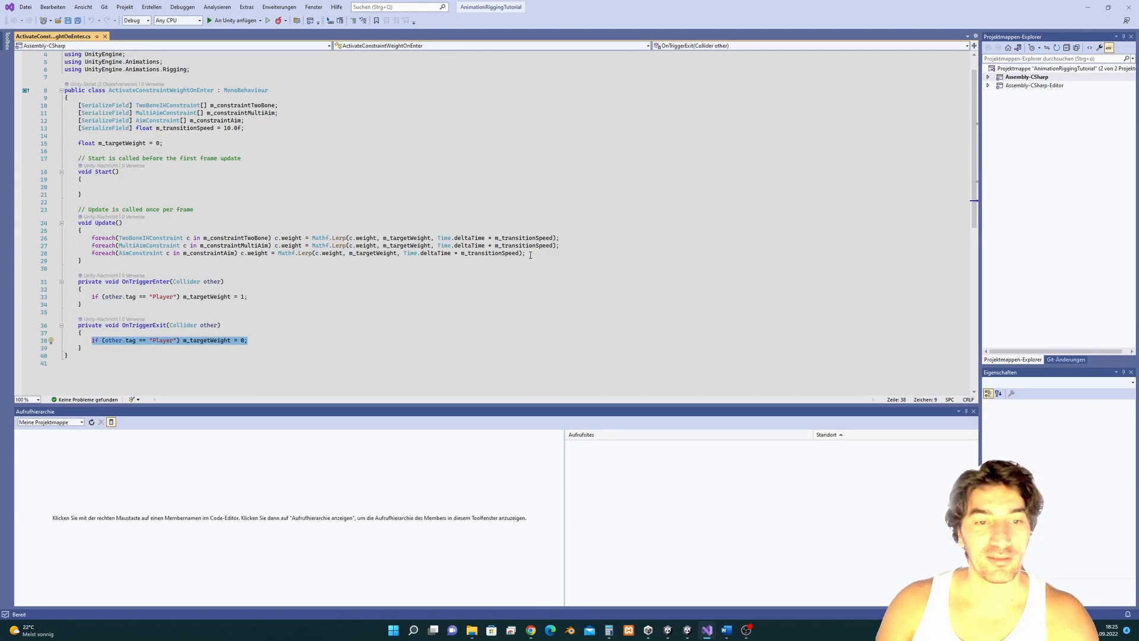
pyautogui.moveTo(532, 257); pyautogui.dragTo(43, 240)
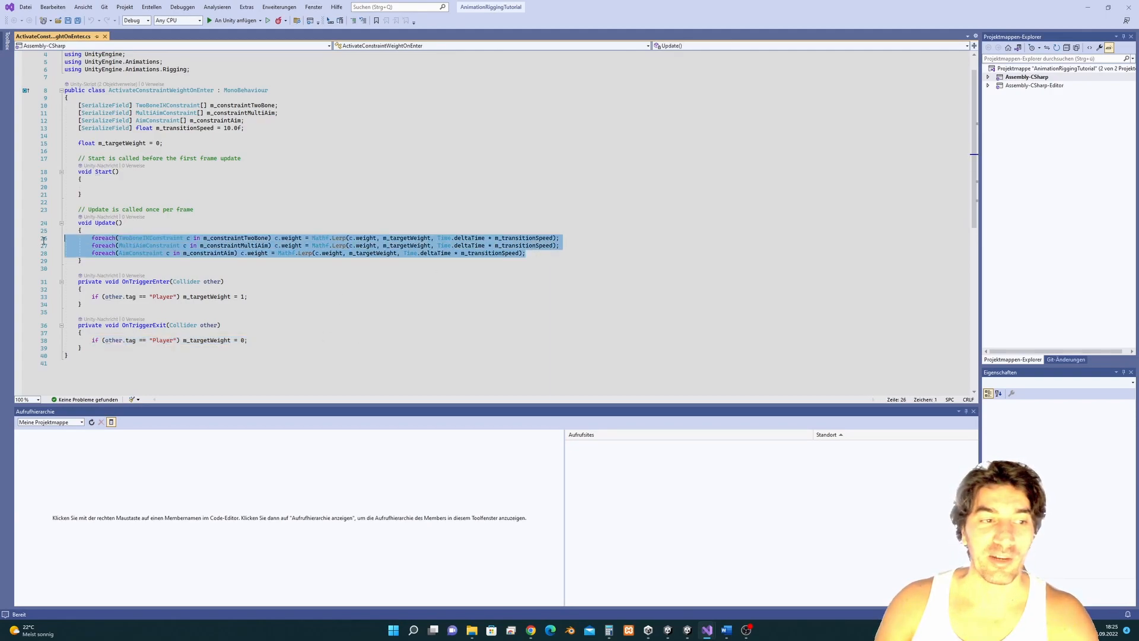
pyautogui.click(635, 212)
pyautogui.click(1091, 6)
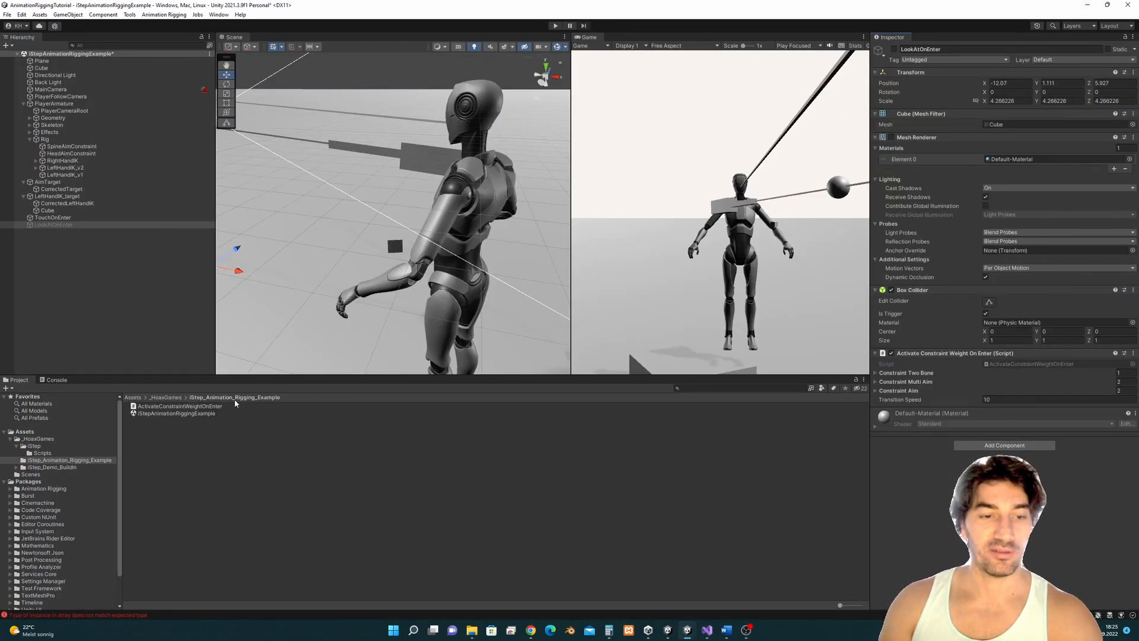
# - Expand TouchOnEnter's Constraint Two Bone, Multi Aim and Aim lists and locate the referenced two-bone constraint in the scene
pyautogui.keyDown('alt'); pyautogui.moveTo(378, 274); pyautogui.dragTo(433, 270); pyautogui.keyUp('alt')
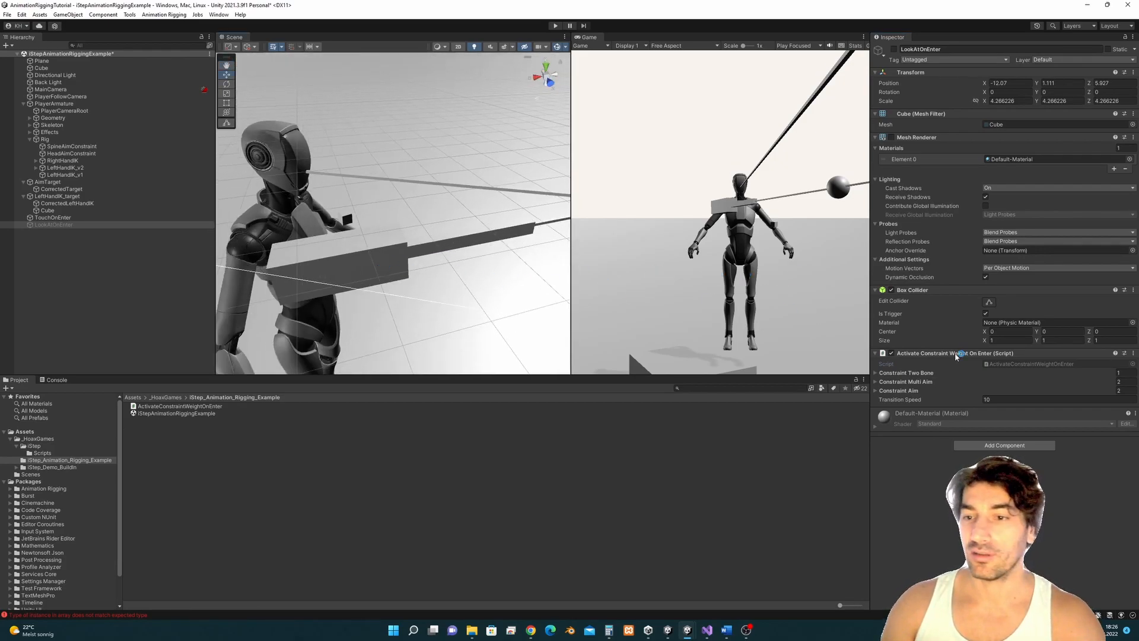
pyautogui.click(52, 217)
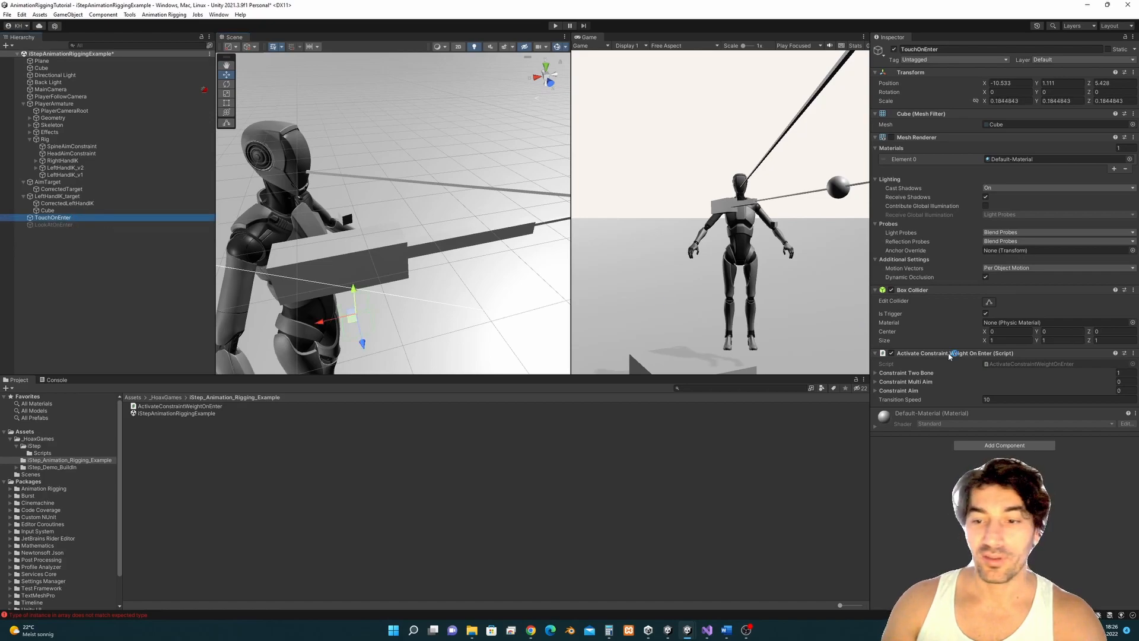
pyautogui.click(876, 373)
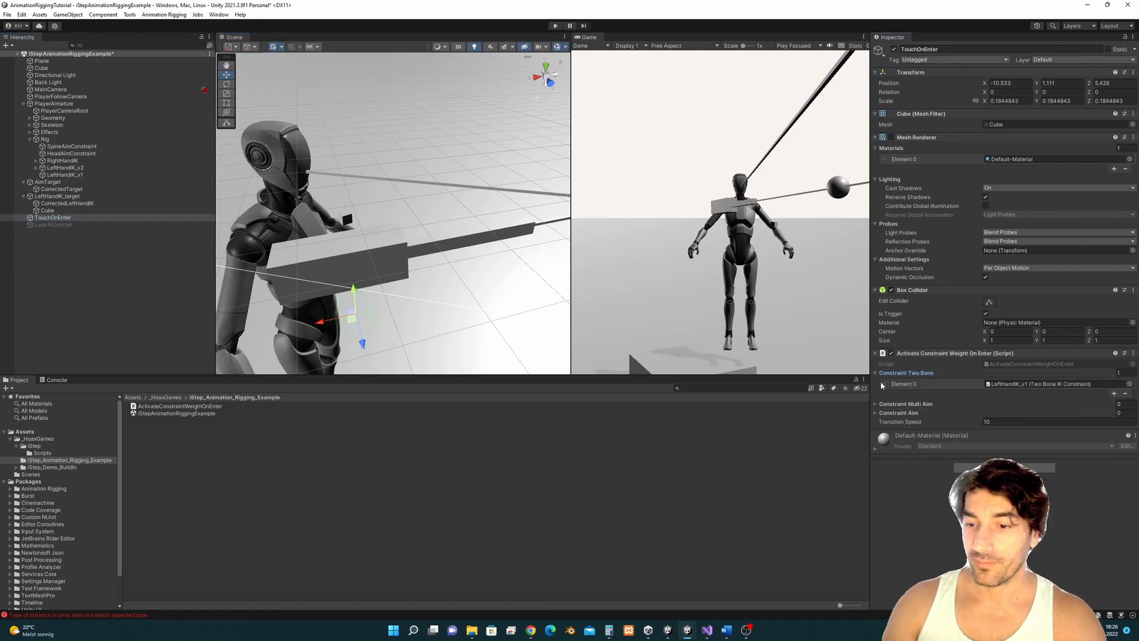
pyautogui.click(893, 405)
pyautogui.click(896, 436)
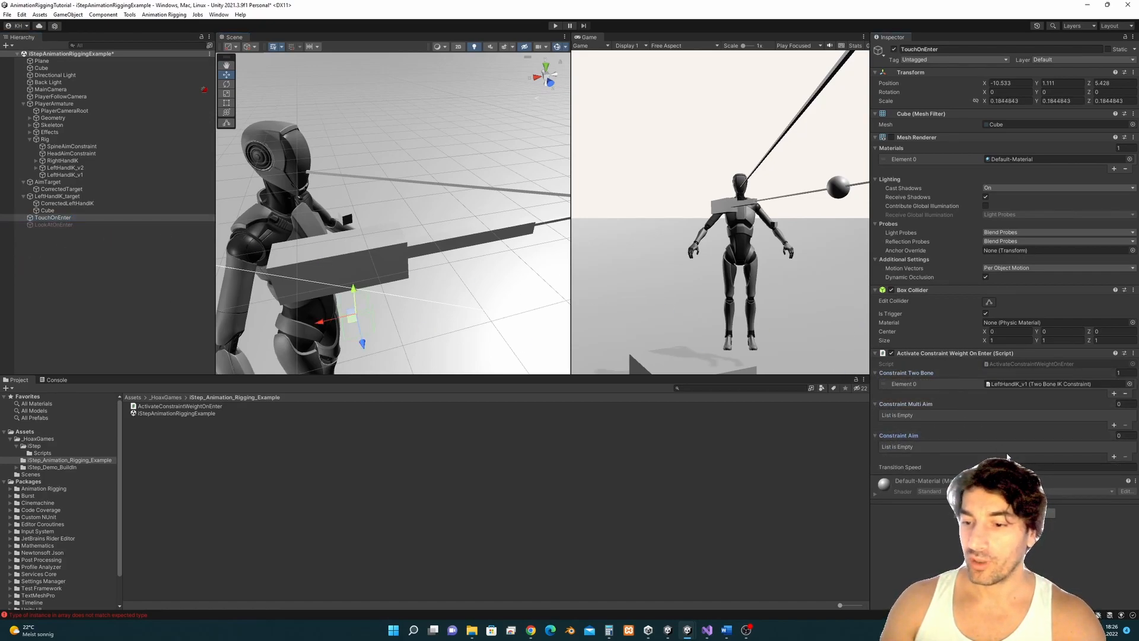
pyautogui.click(1004, 384)
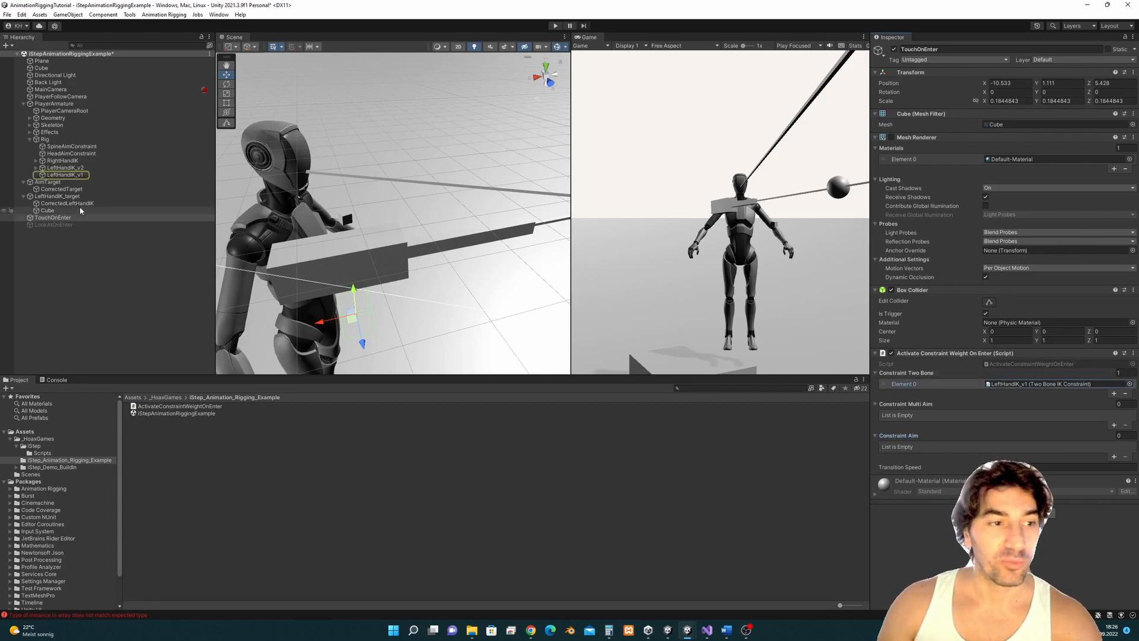
# - Follow the constraint reference to LeftHandIK_v1 and examine the Cube target near the character's left hand
pyautogui.doubleClick(1038, 384)
pyautogui.keyDown('alt'); pyautogui.moveTo(632, 254); pyautogui.dragTo(473, 197); pyautogui.keyUp('alt')
pyautogui.scroll(10, 424, 238)
pyautogui.click(406, 230)
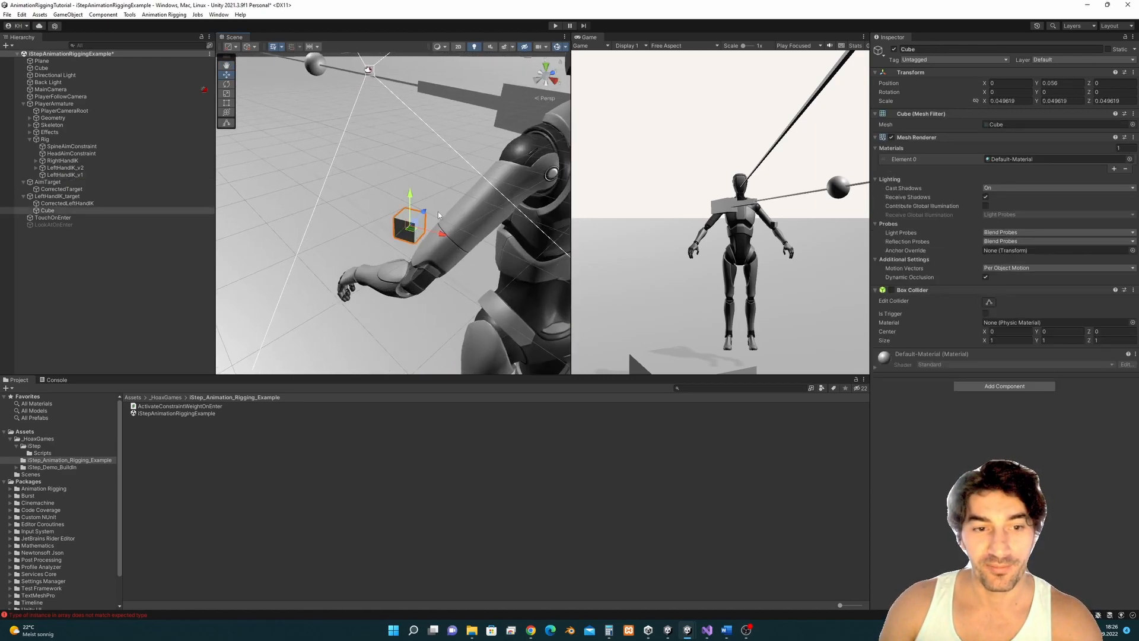
pyautogui.scroll(-5, 435, 216)
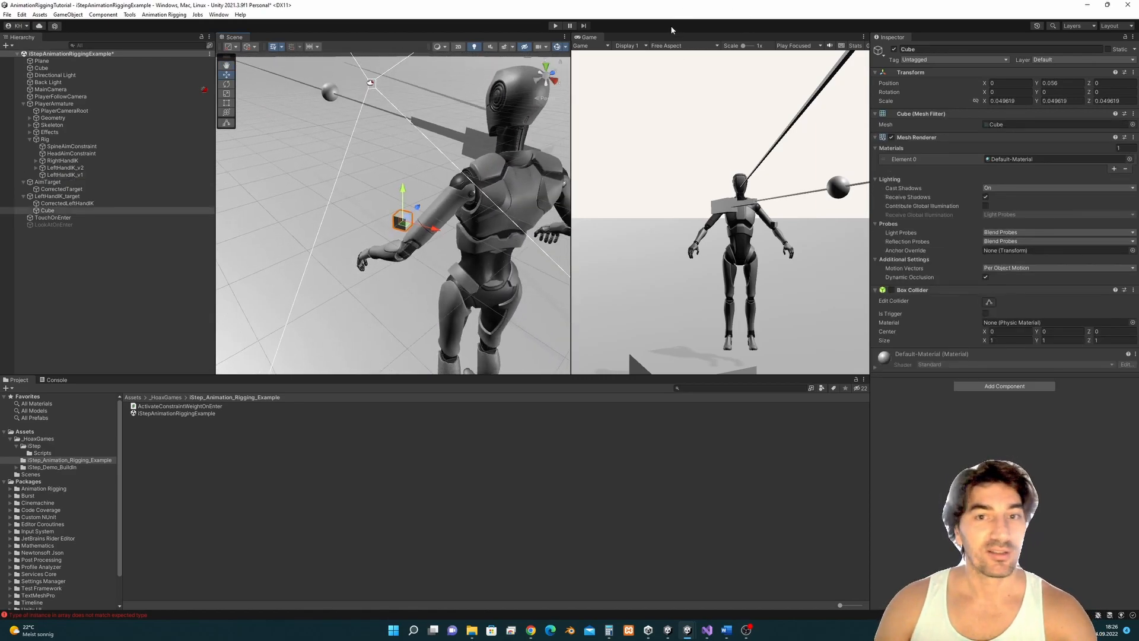
# - Run the scene in play mode and examine TouchOnEnter's trigger box around the character's legs from several angles
pyautogui.click(556, 26)
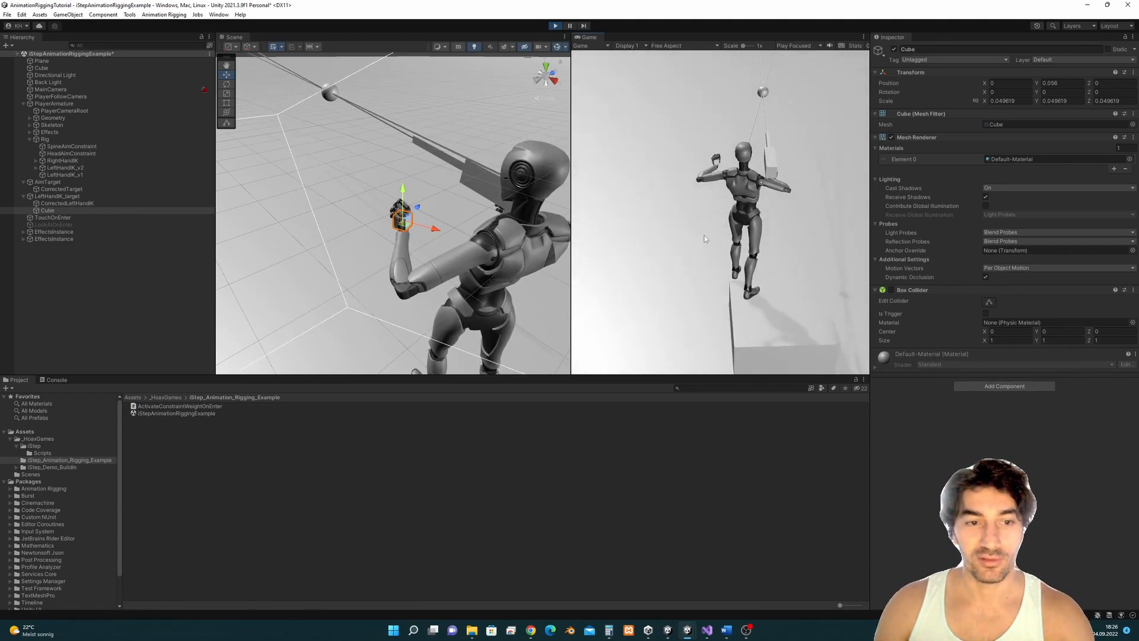
pyautogui.press('Escape')
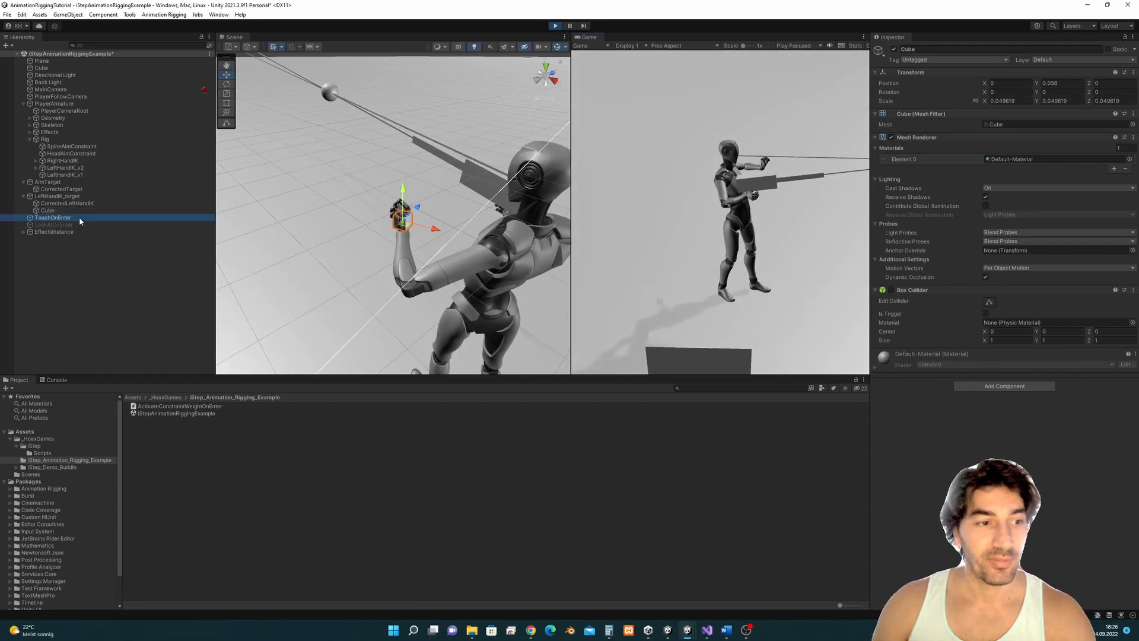
pyautogui.click(80, 217)
pyautogui.moveTo(451, 243); pyautogui.dragTo(455, 184, button='middle')
pyautogui.keyDown('alt'); pyautogui.moveTo(456, 185); pyautogui.dragTo(590, 116); pyautogui.keyUp('alt')
pyautogui.scroll(5, 450, 269)
pyautogui.moveTo(450, 269)
pyautogui.mouseDown(button='middle')
pyautogui.moveTo(450, 215)
pyautogui.moveTo(438, 270)
pyautogui.mouseUp(button='middle')
pyautogui.scroll(1, 438, 269)
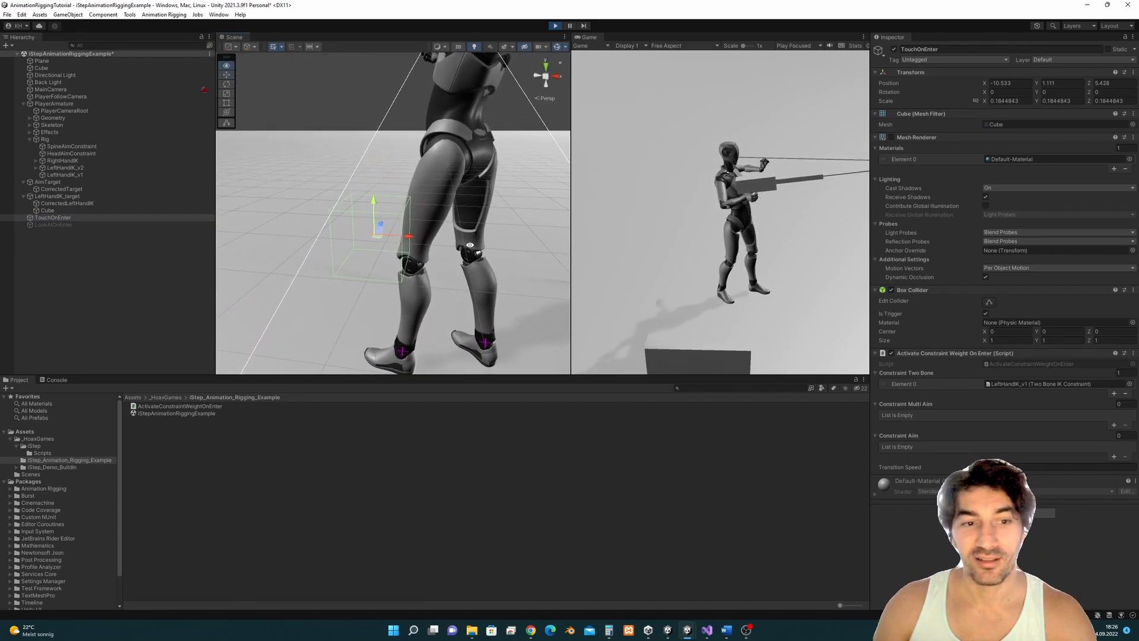
pyautogui.keyDown('alt'); pyautogui.moveTo(468, 243); pyautogui.dragTo(539, 214); pyautogui.keyUp('alt')
pyautogui.moveTo(539, 214); pyautogui.dragTo(515, 213, button='middle')
pyautogui.keyDown('alt'); pyautogui.moveTo(515, 214); pyautogui.dragTo(438, 239); pyautogui.keyUp('alt')
pyautogui.scroll(-8, 438, 240)
pyautogui.moveTo(437, 239); pyautogui.dragTo(428, 261, button='middle')
pyautogui.scroll(-3, 429, 261)
pyautogui.keyDown('alt'); pyautogui.moveTo(428, 261); pyautogui.dragTo(546, 254); pyautogui.keyUp('alt')
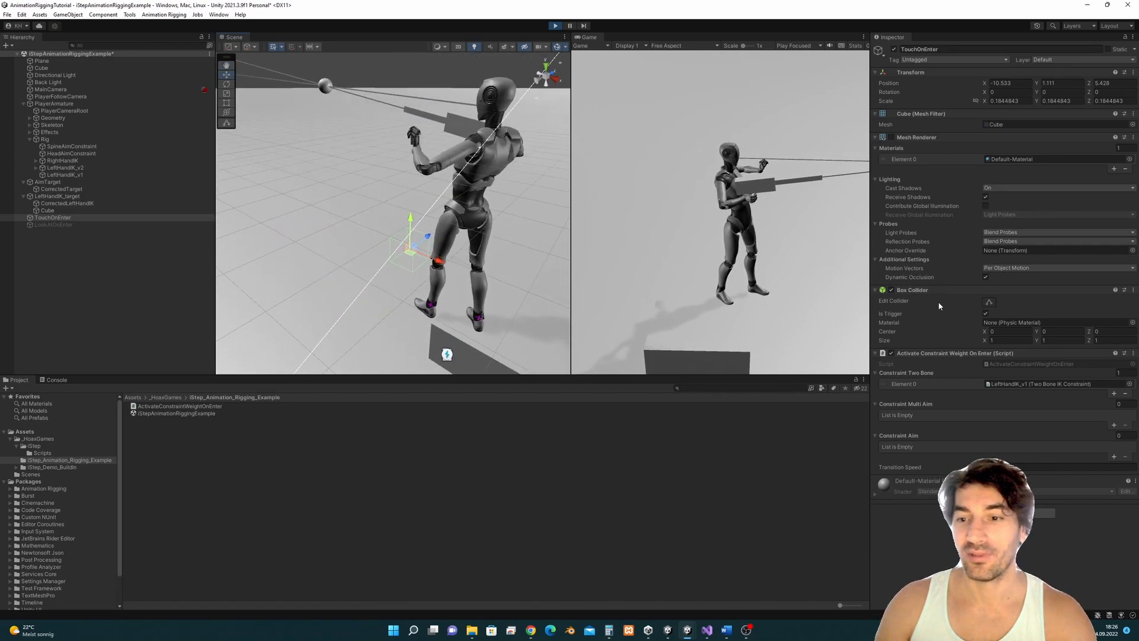
# - Temporarily enable TouchOnEnter's Mesh Renderer to inspect the trigger cube, and disable it again
pyautogui.click(891, 137)
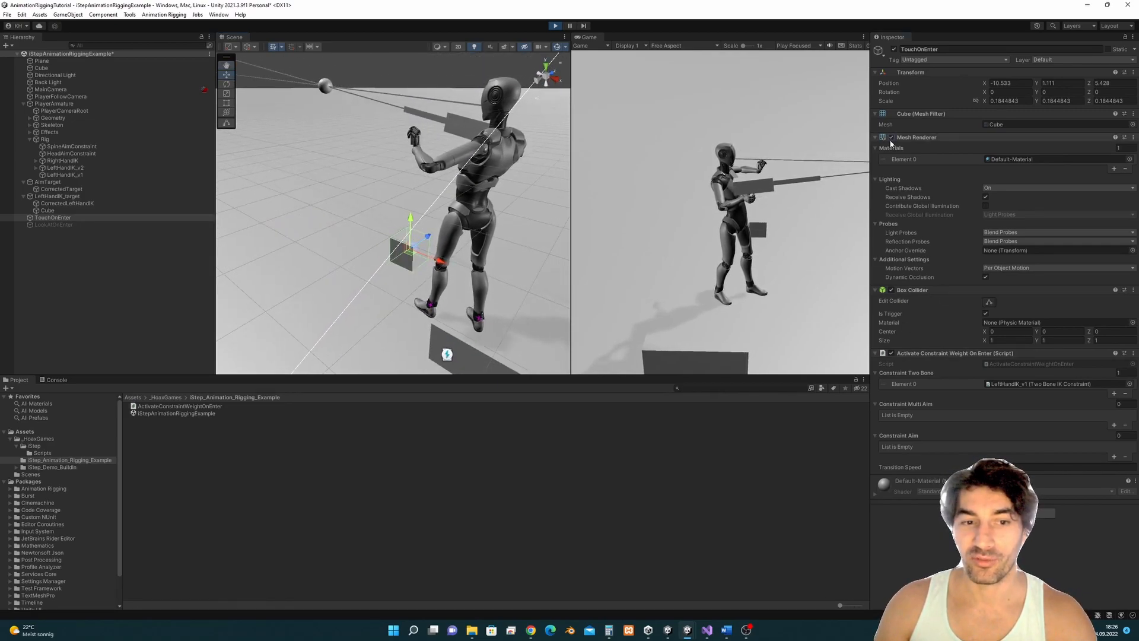
pyautogui.keyDown('alt'); pyautogui.moveTo(365, 314); pyautogui.dragTo(504, 227); pyautogui.keyUp('alt')
pyautogui.click(891, 137)
pyautogui.keyDown('alt'); pyautogui.moveTo(415, 249); pyautogui.dragTo(276, 261); pyautogui.keyUp('alt')
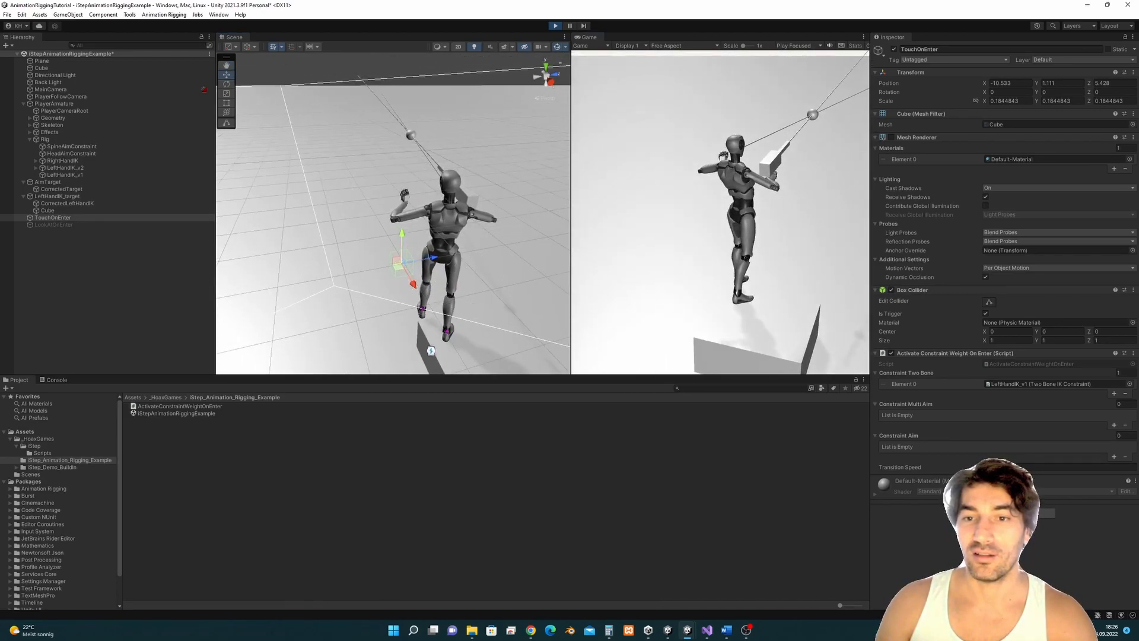
# - Walk the character in and out of TouchOnEnter's trigger zone in play mode and watch how the left hand reaches for its target
pyautogui.press('d')
pyautogui.press('w')
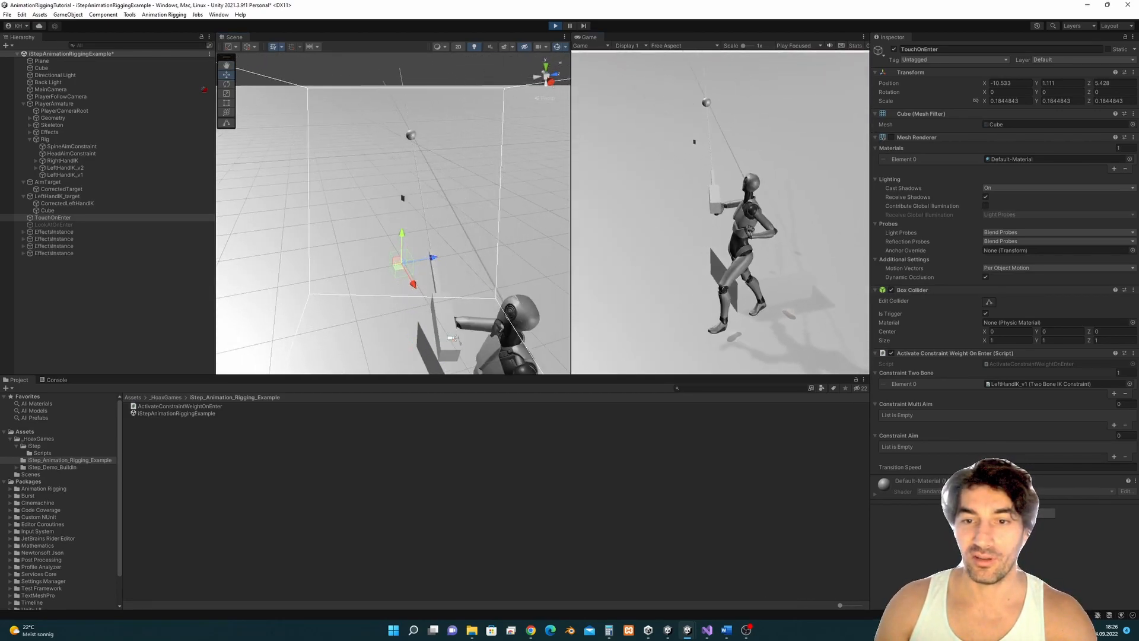
pyautogui.press('a')
pyautogui.press('s')
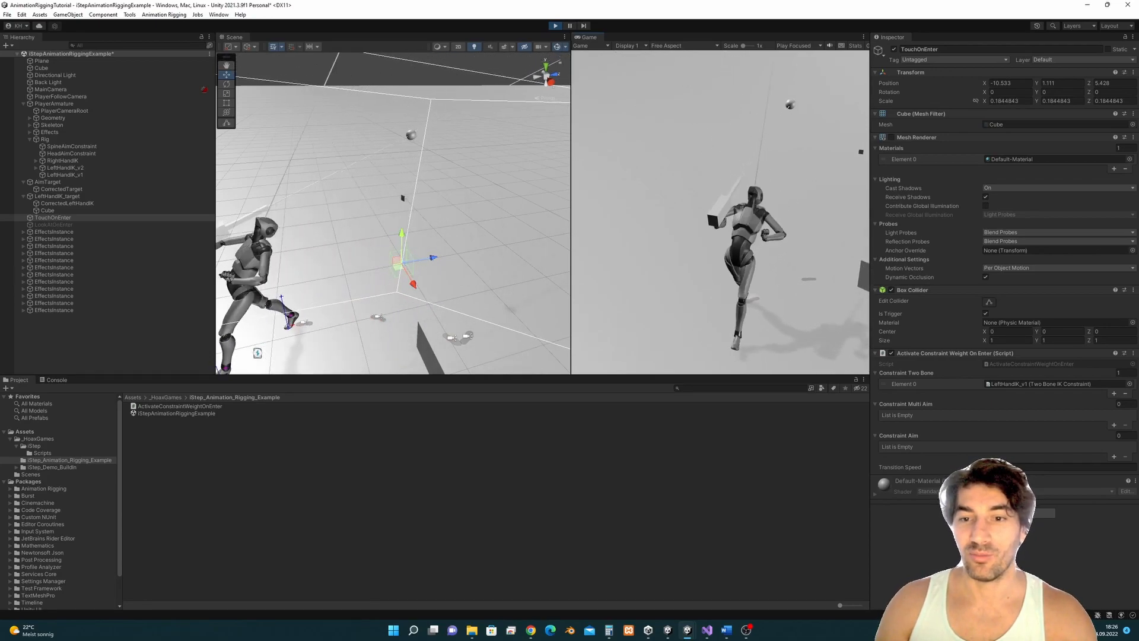
pyautogui.press('d')
pyautogui.press('w')
pyautogui.press('a')
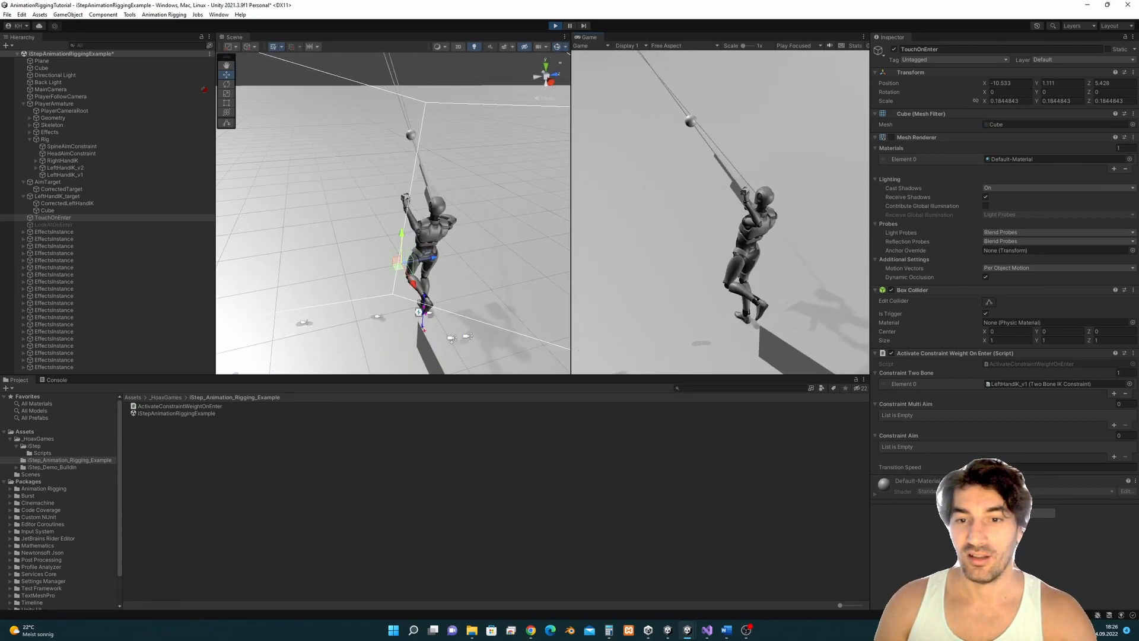
pyautogui.press('s')
pyautogui.press('d')
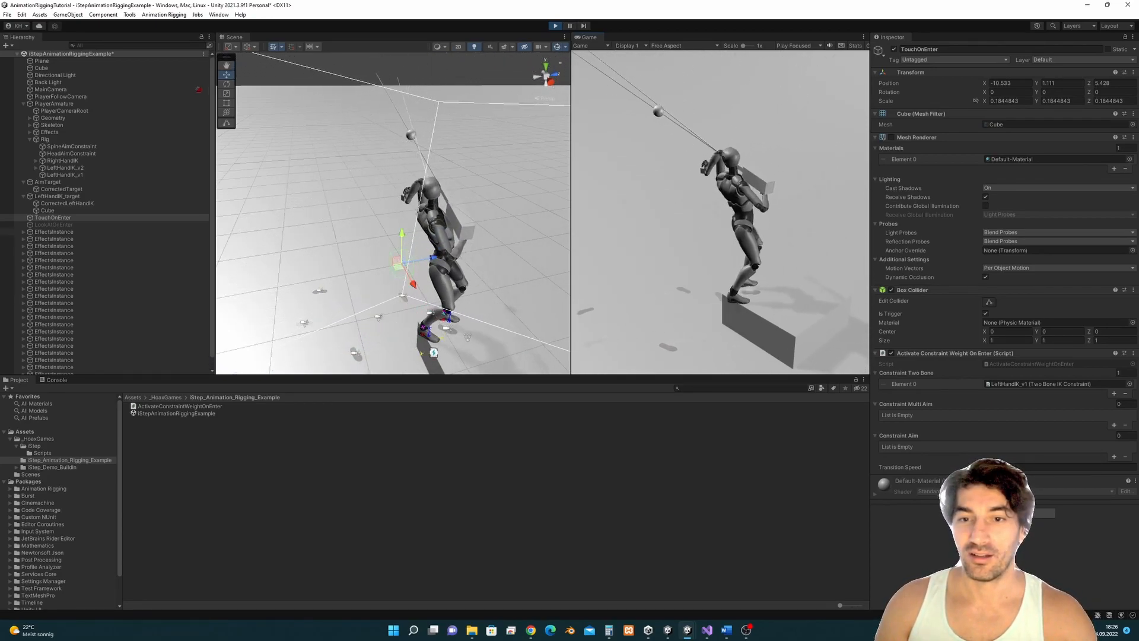
pyautogui.press('d')
pyautogui.press('a')
pyautogui.press('w')
pyautogui.press('d')
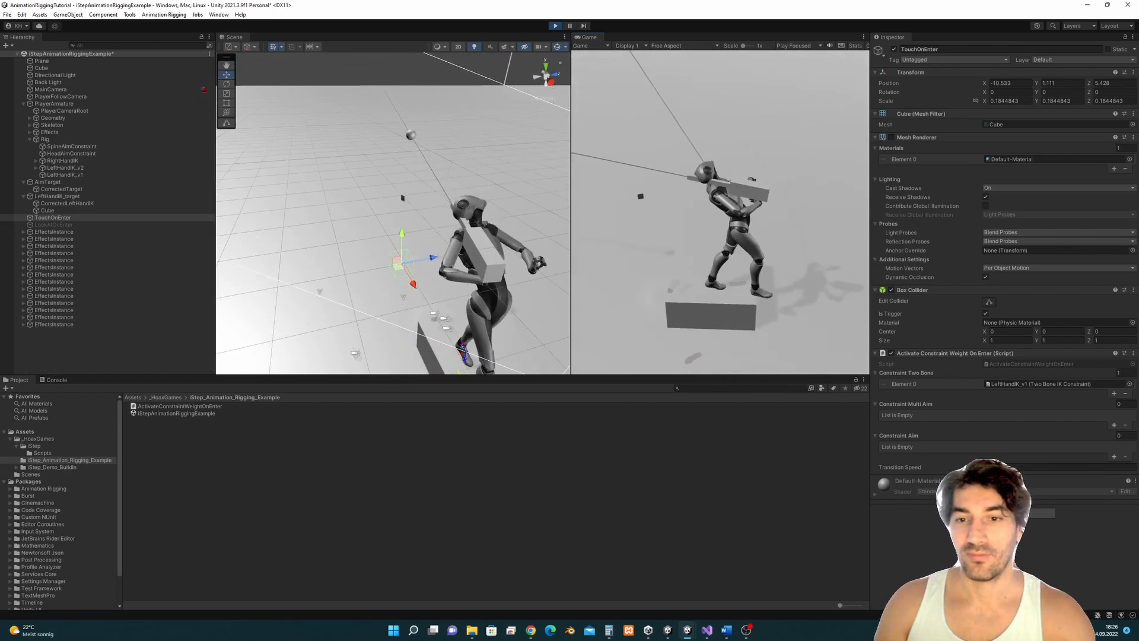
pyautogui.press('a')
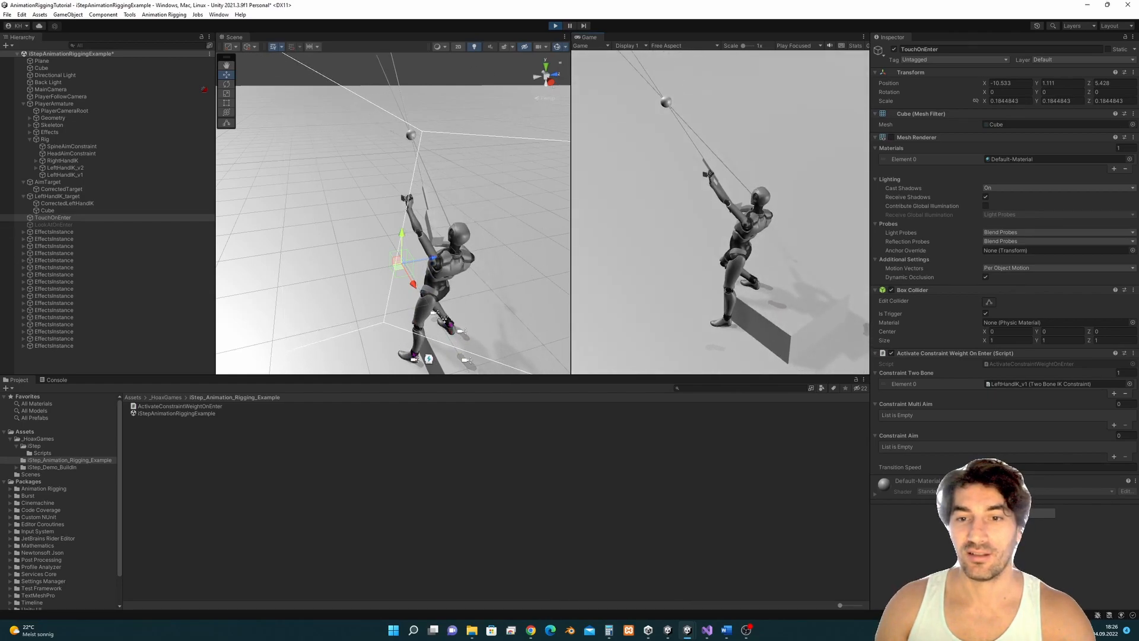
pyautogui.press('Escape')
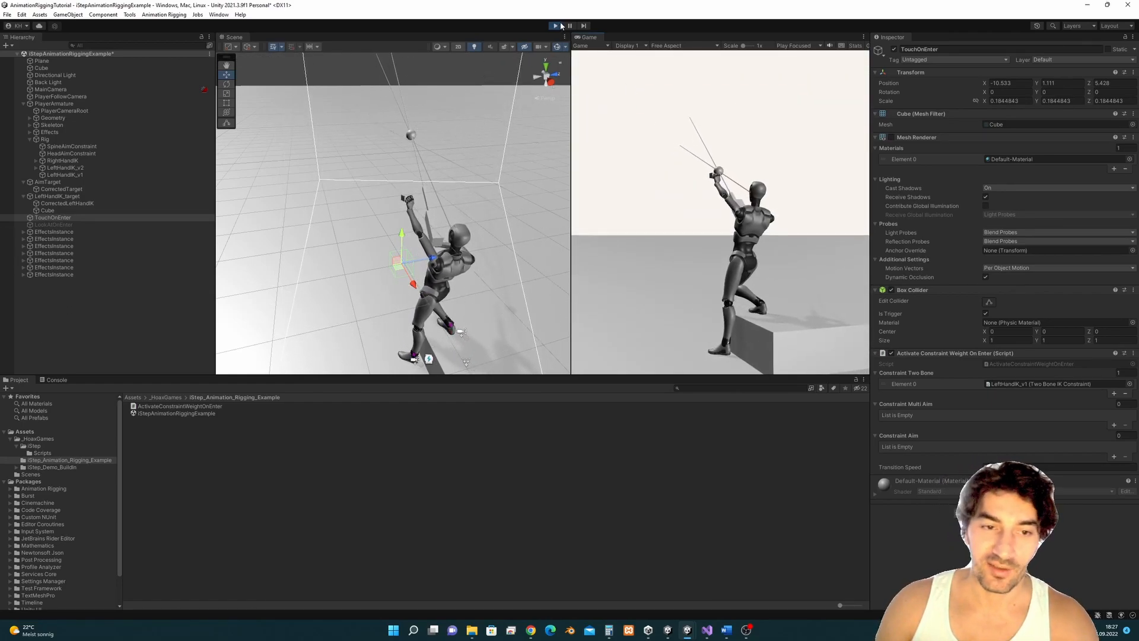
# - Resume control of the character, jump and walk around the block to recheck the left-hand touch, and exit play mode
pyautogui.click(691, 168)
pyautogui.press('space')
pyautogui.press('a')
pyautogui.press('d')
pyautogui.press('a')
pyautogui.press('s')
pyautogui.press('d')
pyautogui.press('w')
pyautogui.press('a')
pyautogui.press('w')
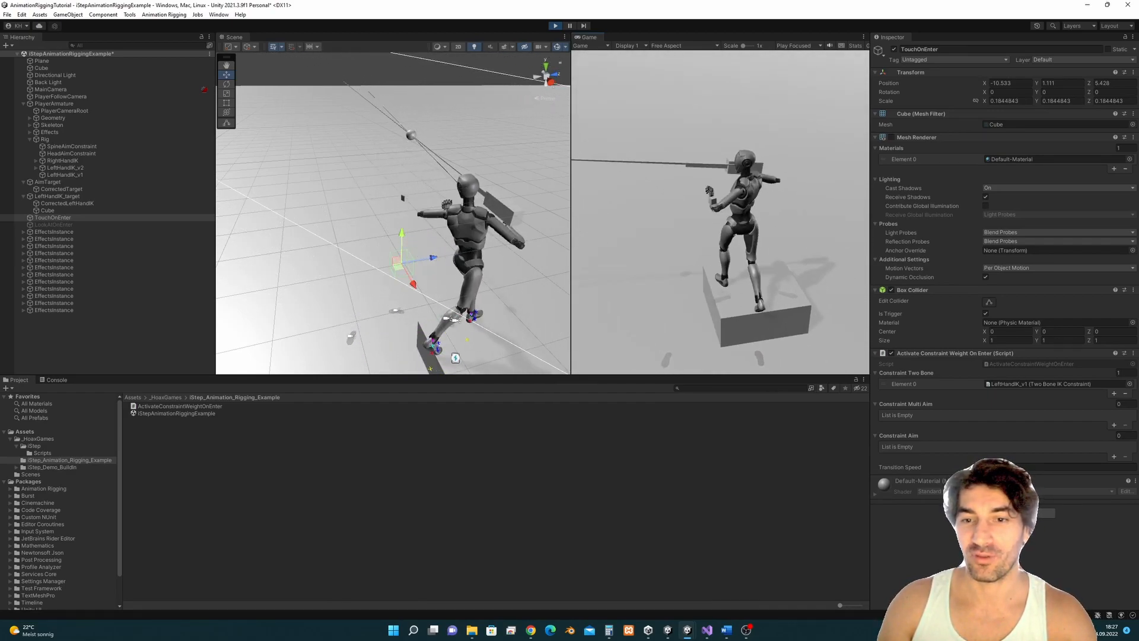
pyautogui.press('s')
pyautogui.press('a')
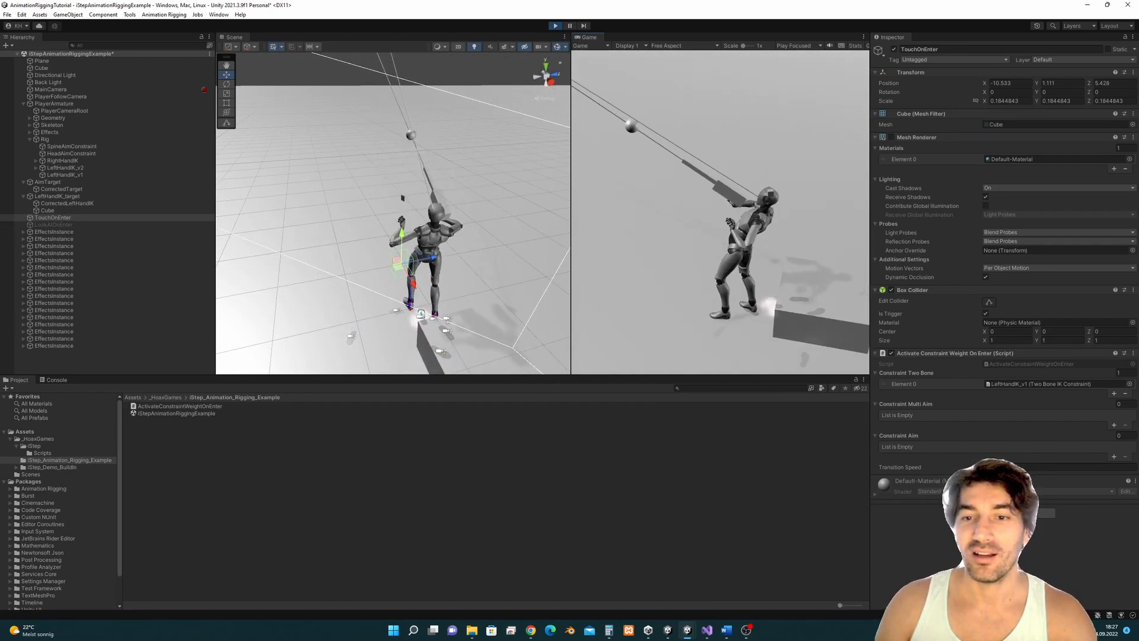
pyautogui.press('s')
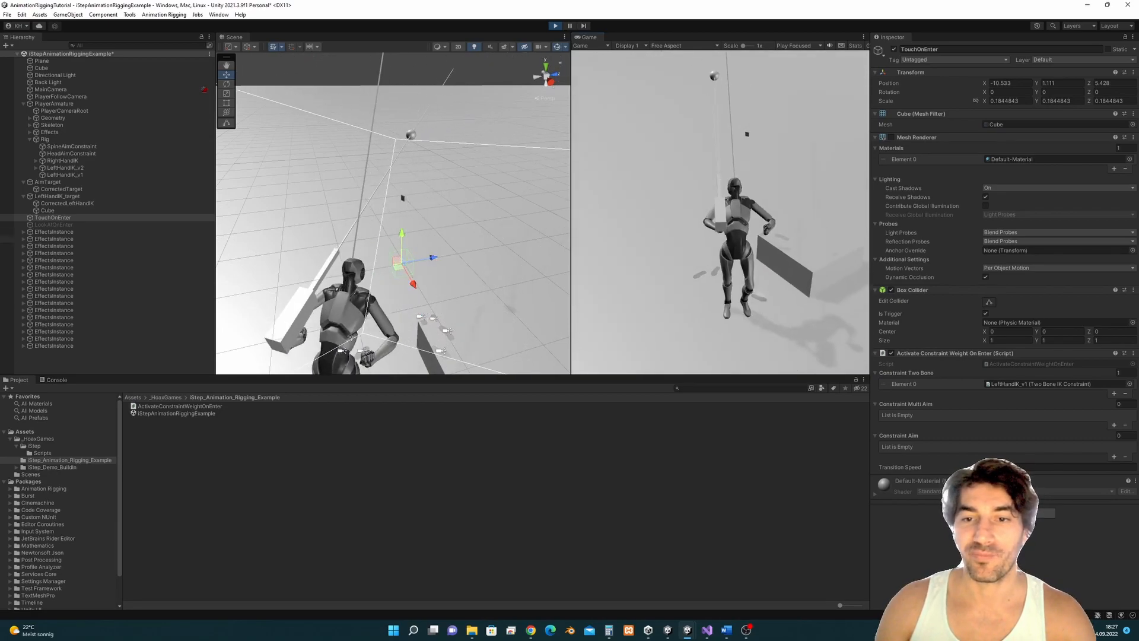
pyautogui.press('d')
pyautogui.press('Escape')
pyautogui.click(556, 26)
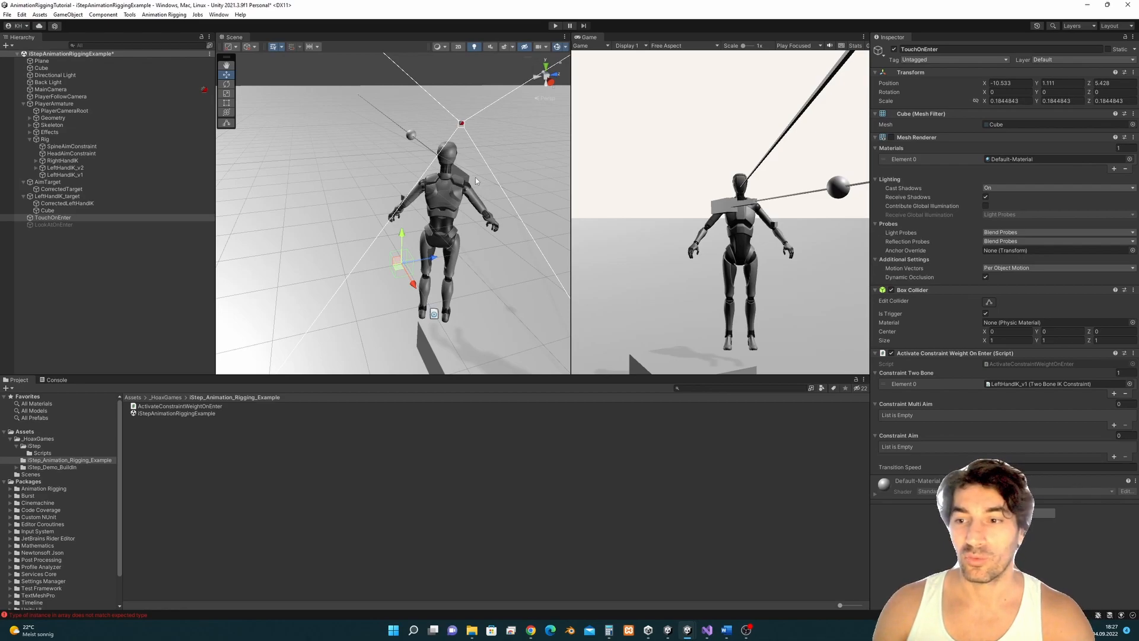
# - Activate the LookAtOnEnter object and frame its trigger box around the character in the scene
pyautogui.keyDown('alt'); pyautogui.moveTo(498, 172); pyautogui.dragTo(326, 216); pyautogui.keyUp('alt')
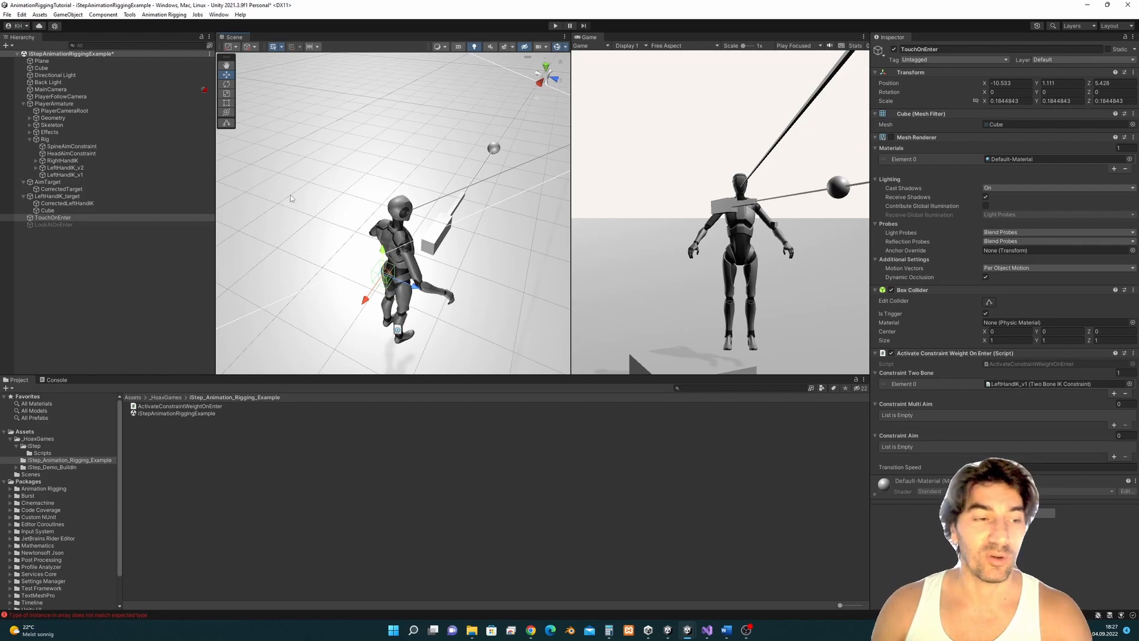
pyautogui.keyDown('alt'); pyautogui.moveTo(319, 191); pyautogui.dragTo(383, 203); pyautogui.keyUp('alt')
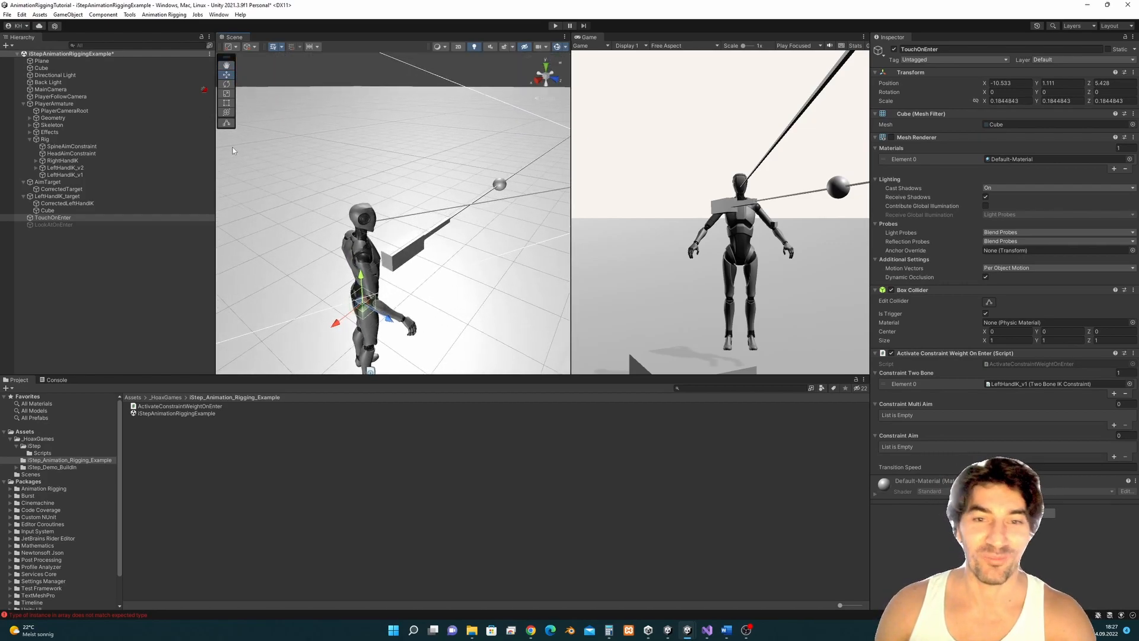
pyautogui.click(74, 224)
pyautogui.keyDown('alt'); pyautogui.moveTo(321, 315); pyautogui.dragTo(653, 260); pyautogui.keyUp('alt')
pyautogui.click(894, 50)
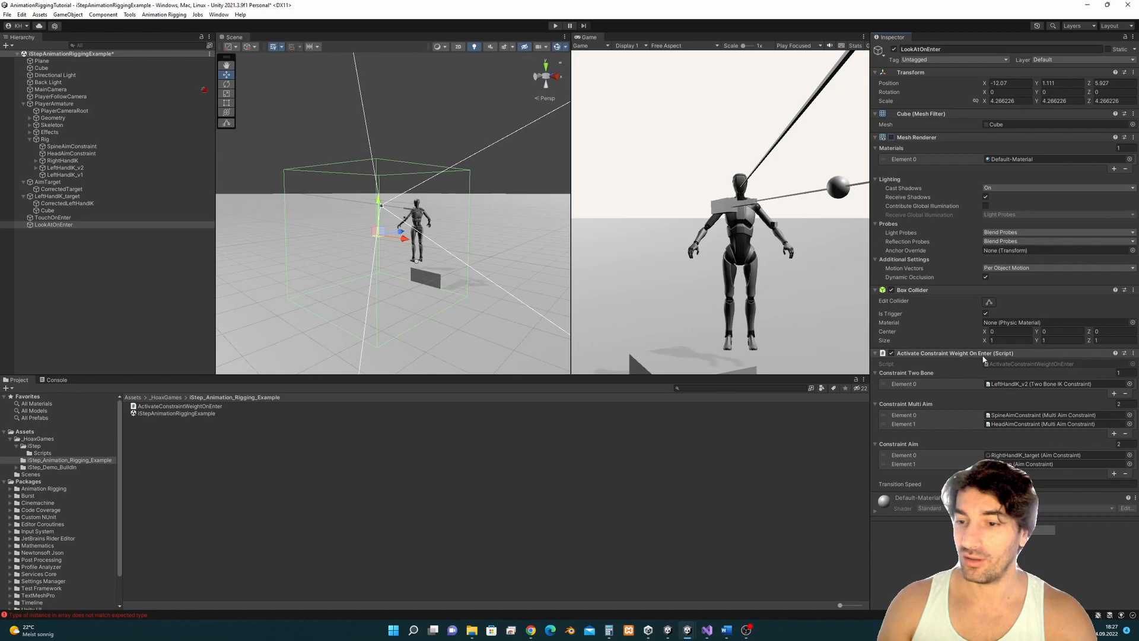
# - Locate the constraints referenced in LookAtOnEnter's Constraint Two Bone, Constraint Multi Aim and Constraint Aim lists in the scene hierarchy
pyautogui.click(1000, 385)
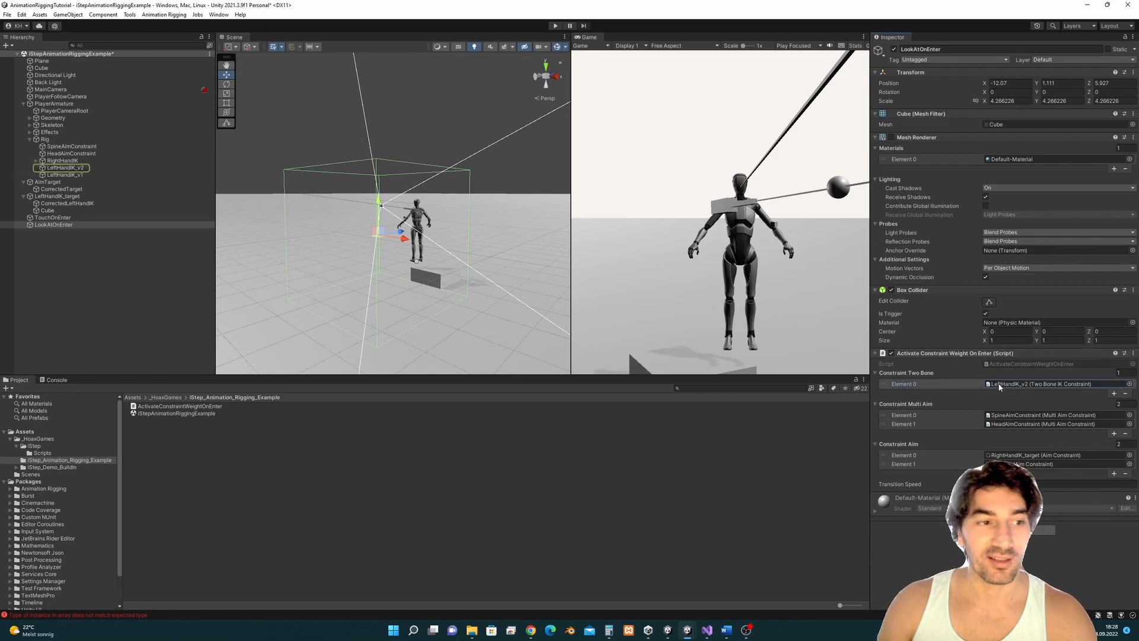
pyautogui.click(1003, 415)
pyautogui.click(1002, 424)
pyautogui.click(1007, 455)
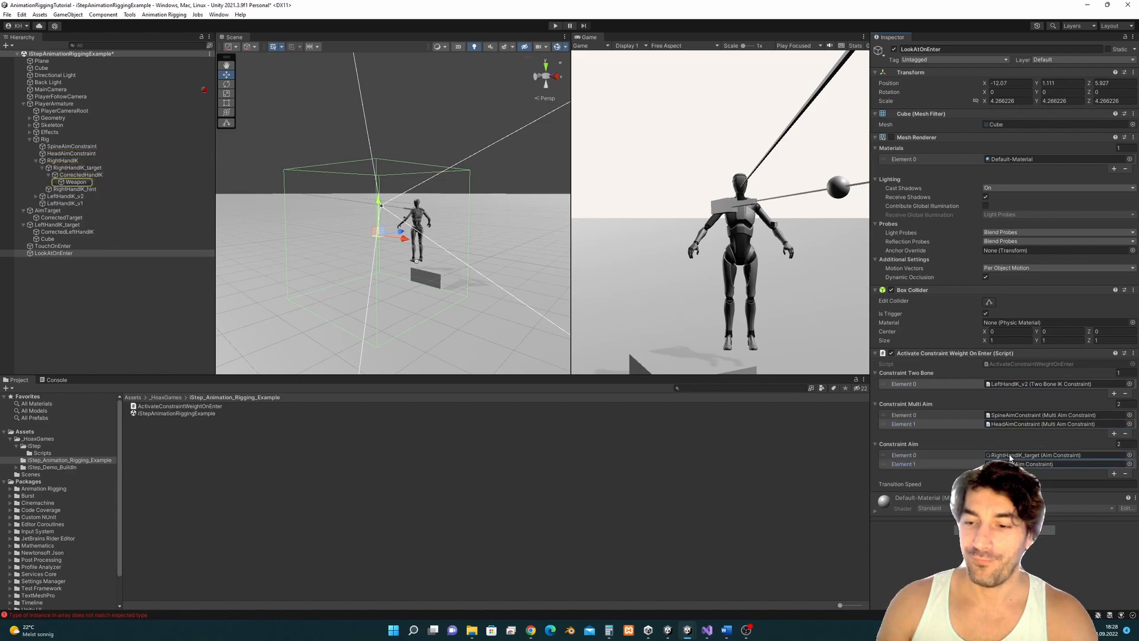
pyautogui.click(1005, 464)
pyautogui.click(1004, 415)
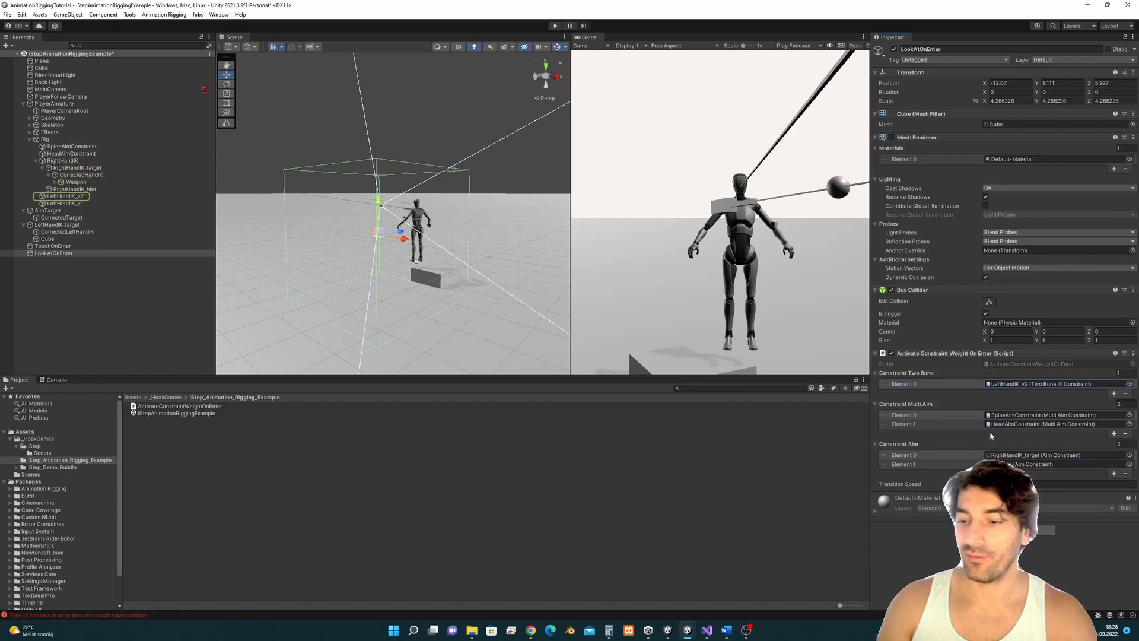
# - Run the scene and move the character away from the block, observing its pose outside LookAtOnEnter's trigger box
pyautogui.click(555, 25)
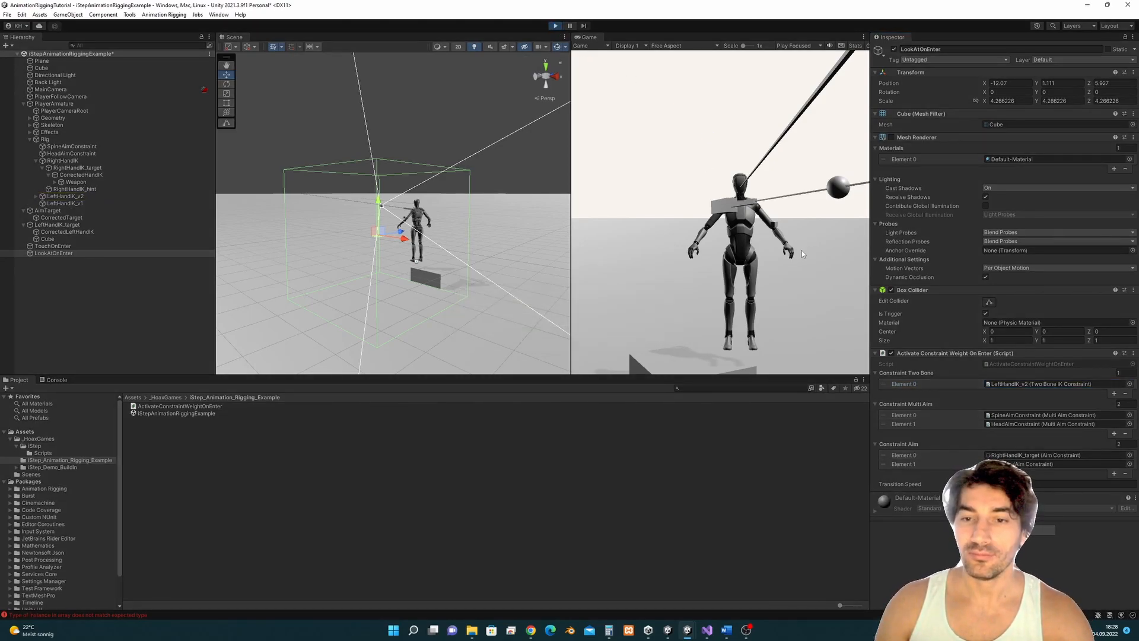
pyautogui.press('w')
pyautogui.press('d')
pyautogui.press('d')
pyautogui.press('s')
pyautogui.press('a')
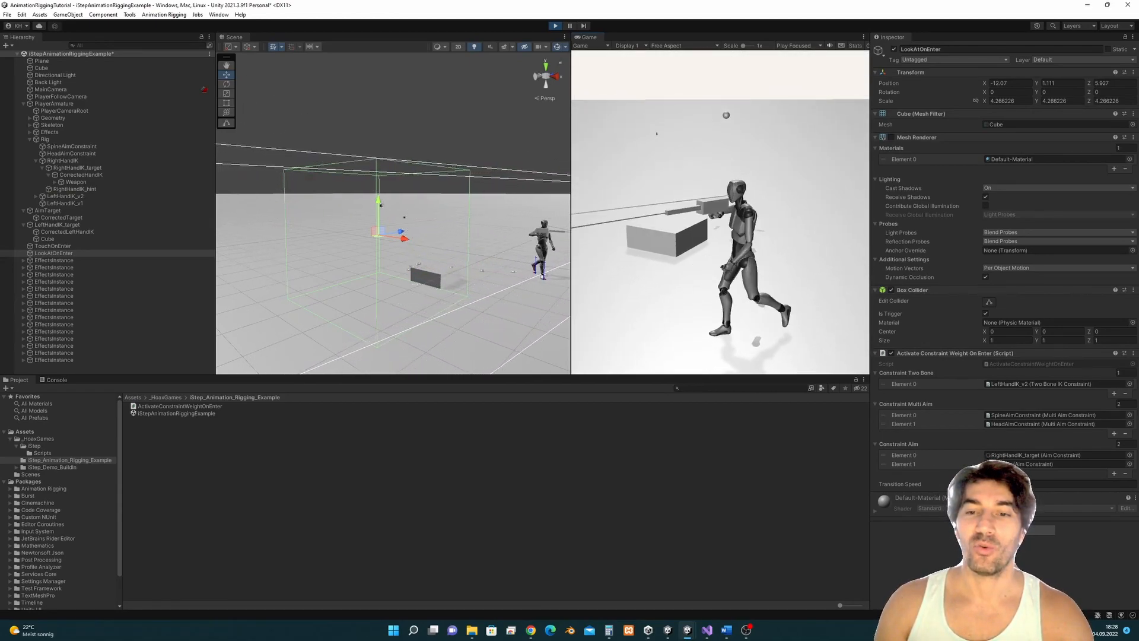
pyautogui.press('w')
pyautogui.press('d')
pyautogui.press('s')
pyautogui.press('w')
pyautogui.press('d')
pyautogui.press('w')
pyautogui.press('d')
pyautogui.press('s')
pyautogui.press('a')
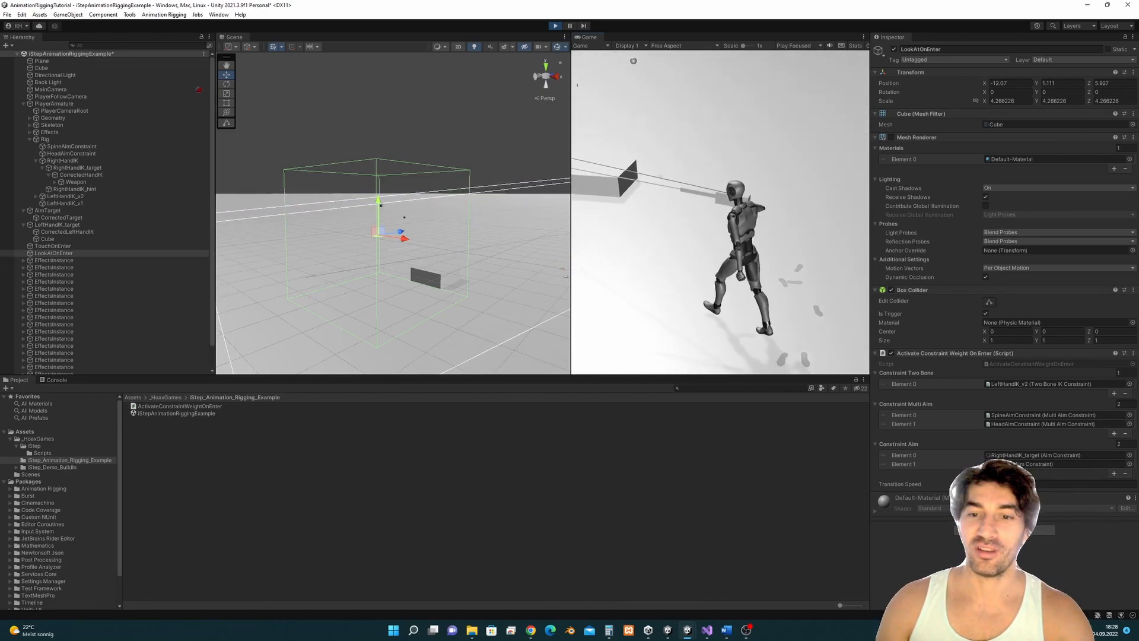
# - Move the character into LookAtOnEnter's trigger box and onto the block to examine the head, spine and weapon aiming
pyautogui.press('w')
pyautogui.press('d')
pyautogui.press('s')
pyautogui.press('a')
pyautogui.press('w')
pyautogui.press('a')
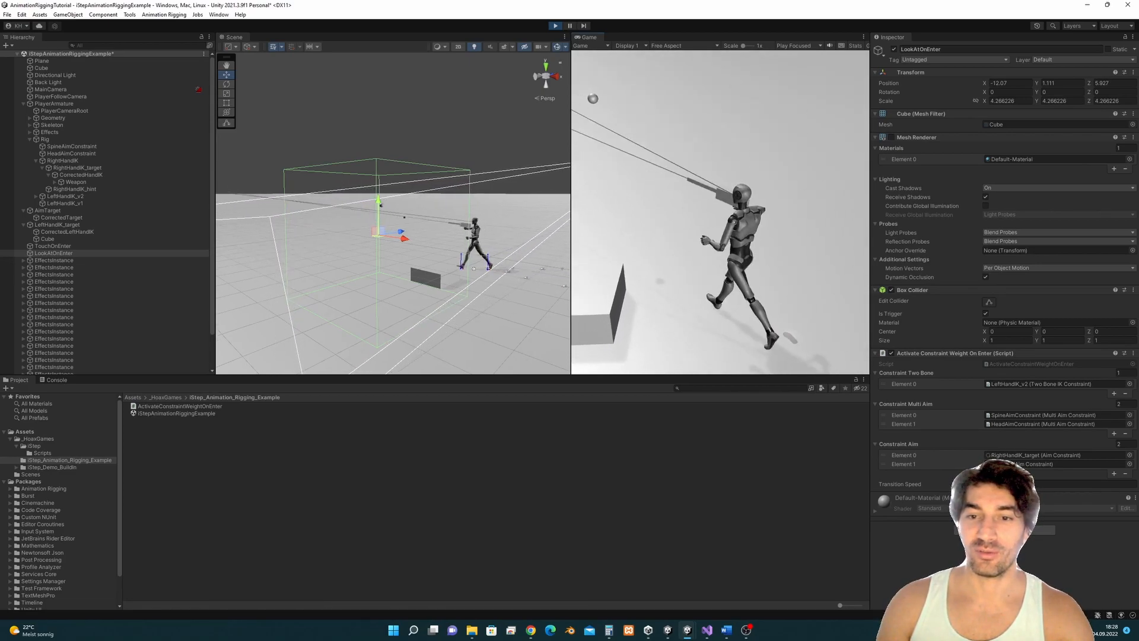
pyautogui.press('a')
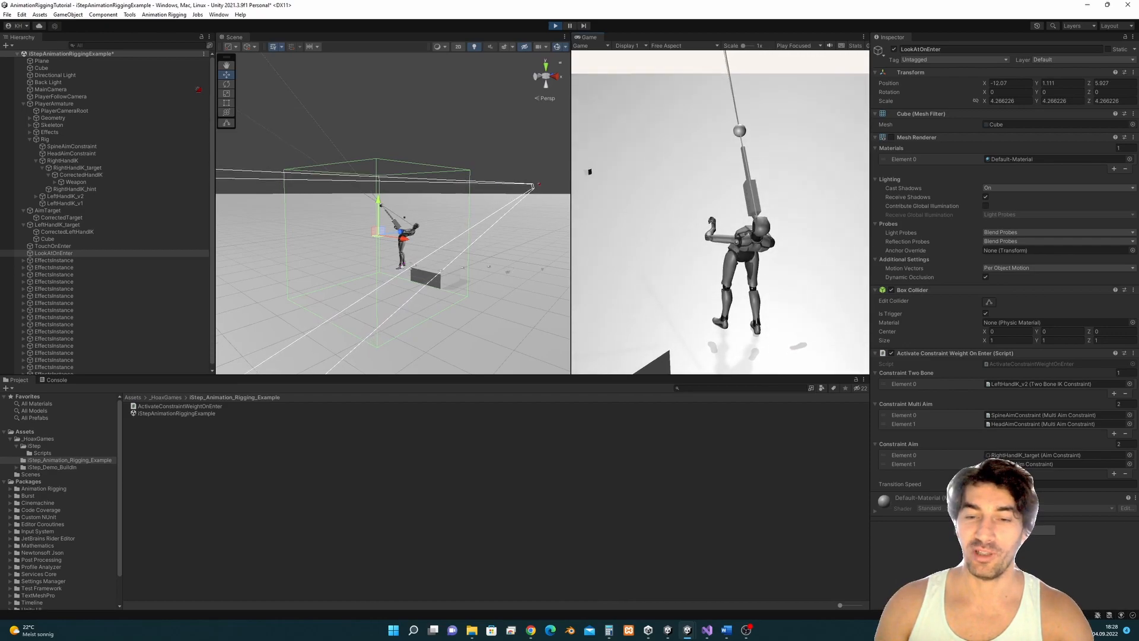
pyautogui.press('d')
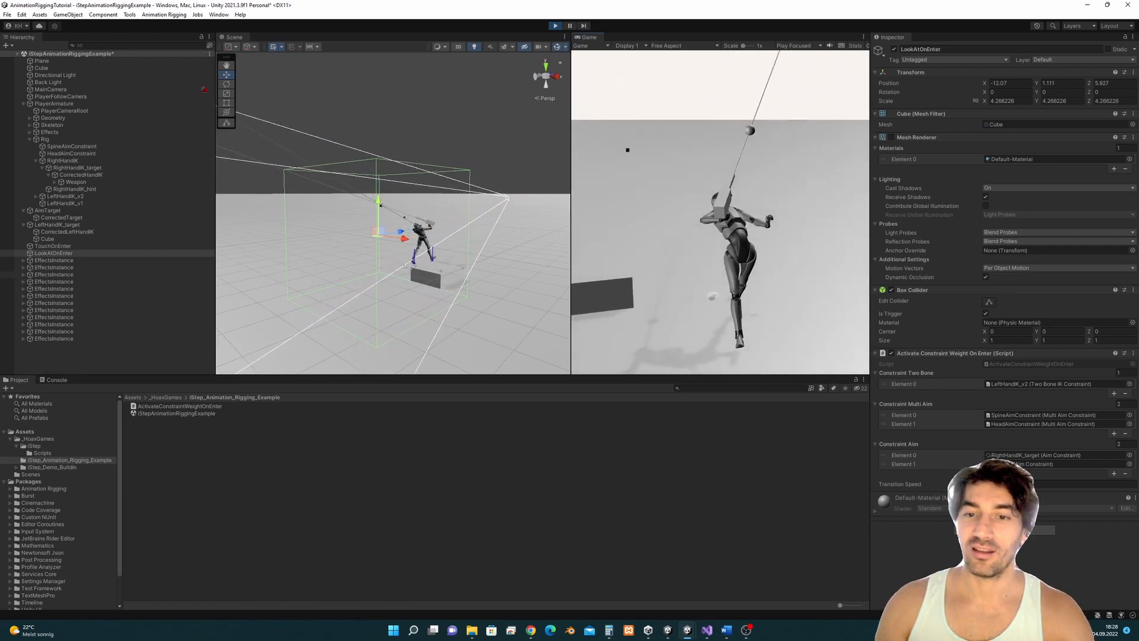
pyautogui.press('a')
pyautogui.press('s')
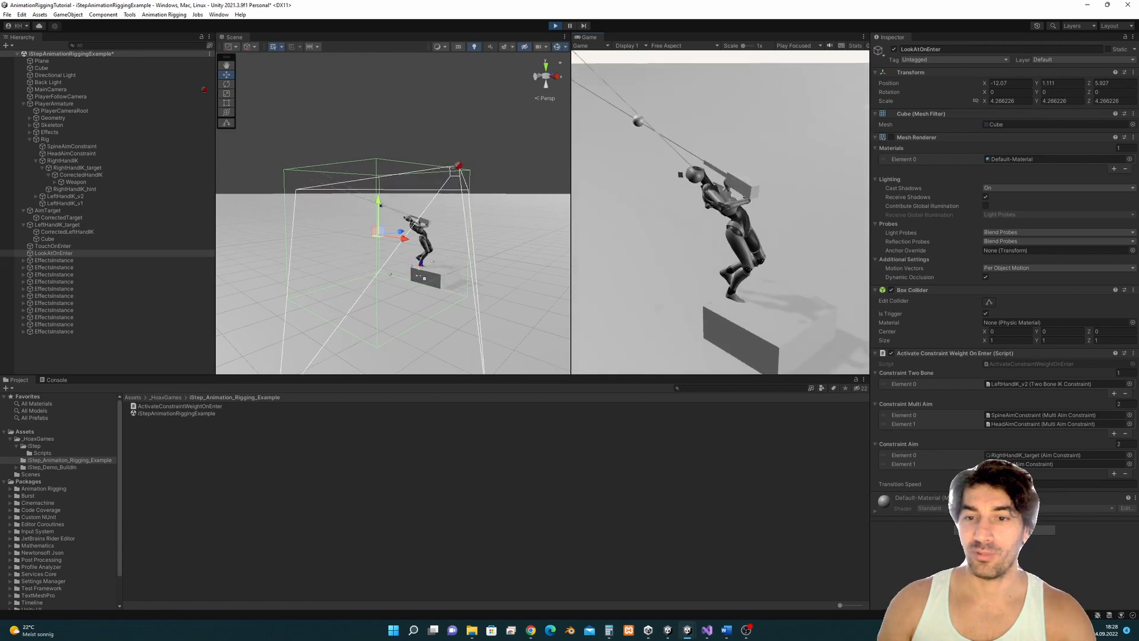
# - Repeatedly leave and re-enter LookAtOnEnter's trigger box to compare the constraint transitions, and exit play mode
pyautogui.press('s')
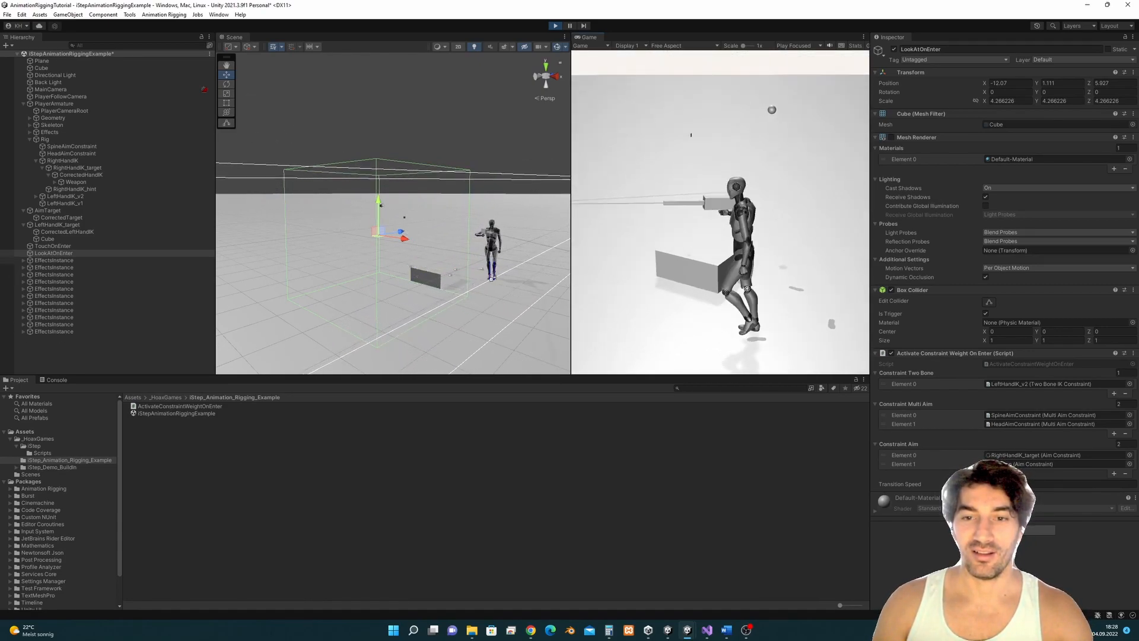
pyautogui.press('w')
pyautogui.press('space')
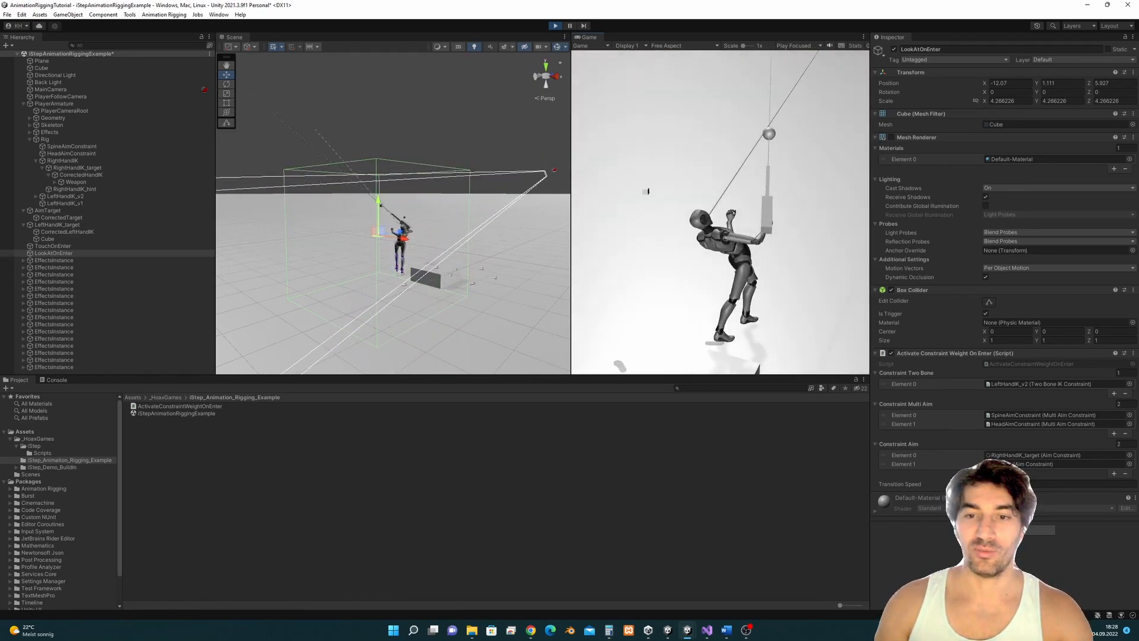
pyautogui.press('s')
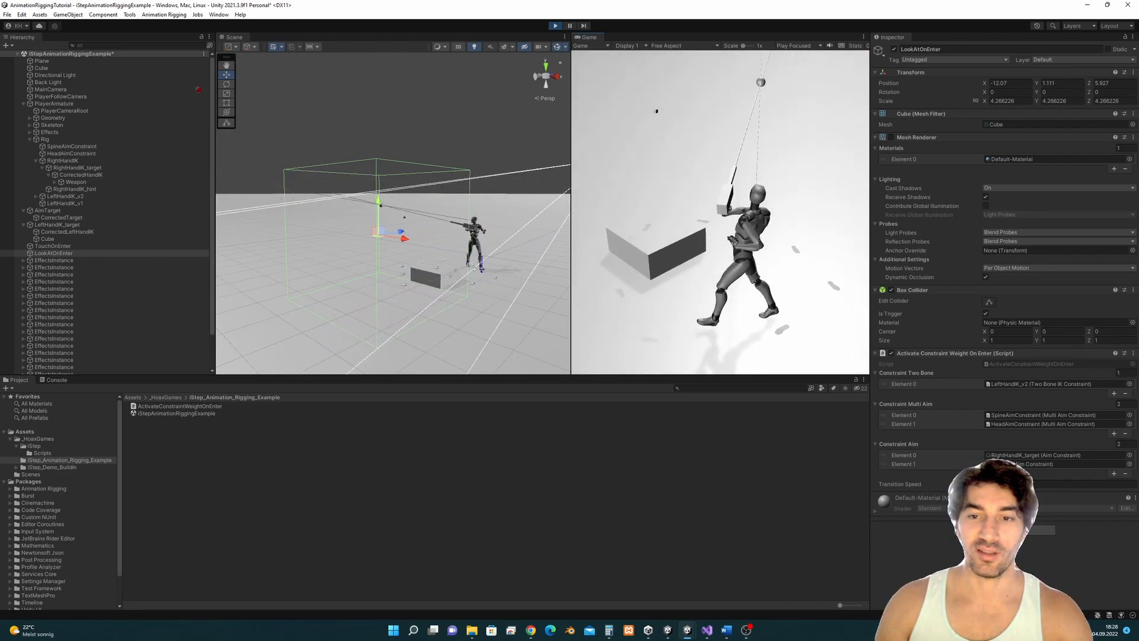
pyautogui.press('s')
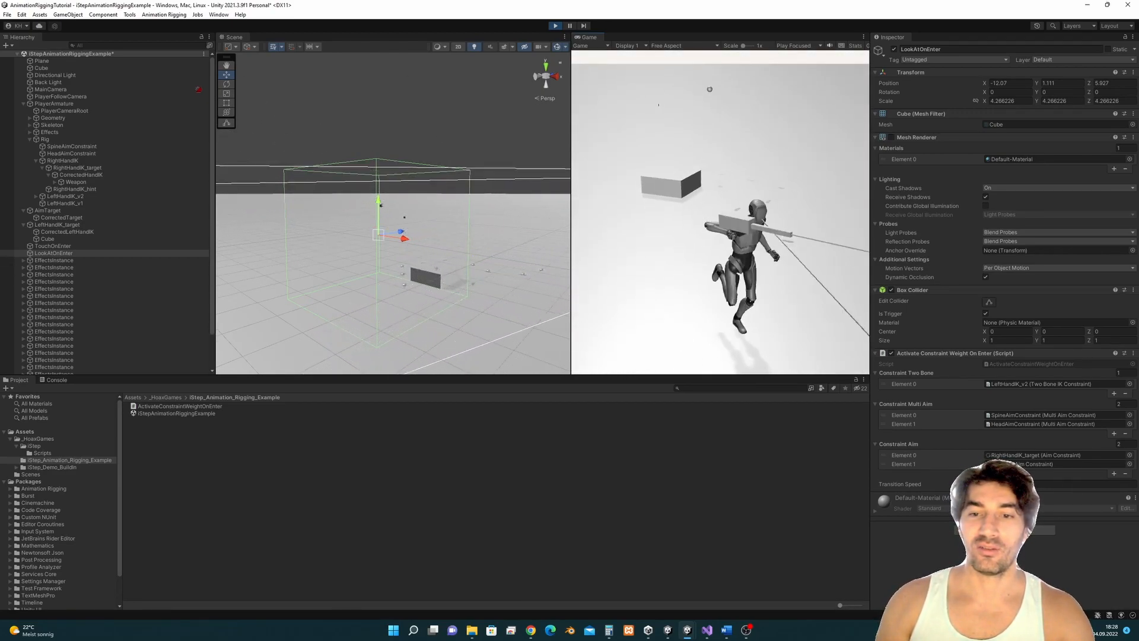
pyautogui.press('w')
pyautogui.press('a')
pyautogui.press('w')
pyautogui.press('d')
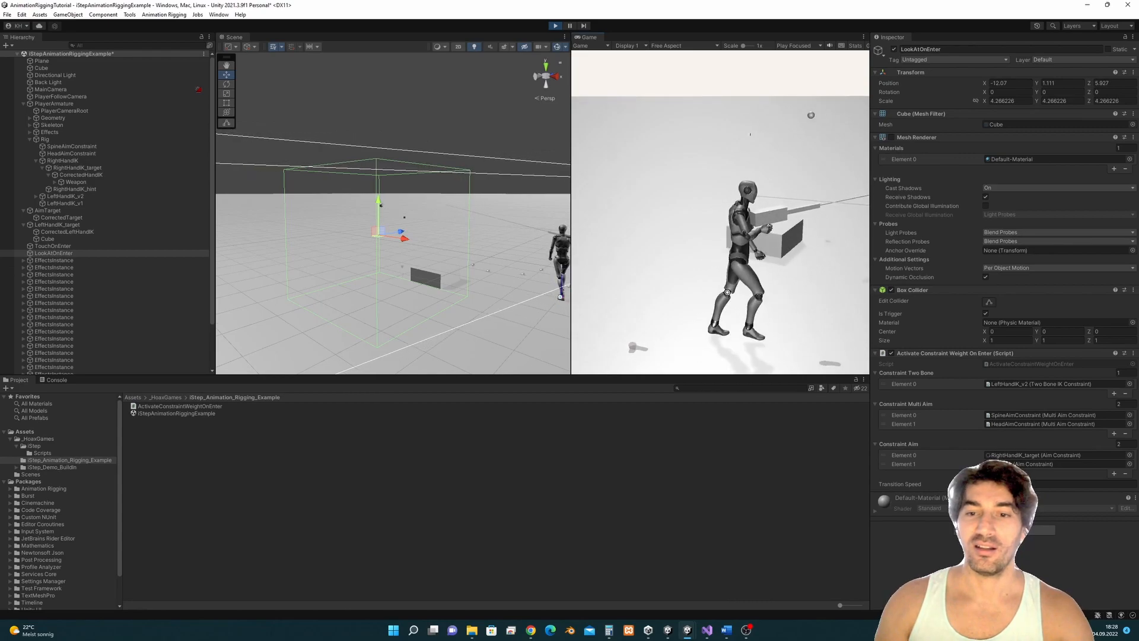
pyautogui.press('a')
pyautogui.press('d')
pyautogui.press('w')
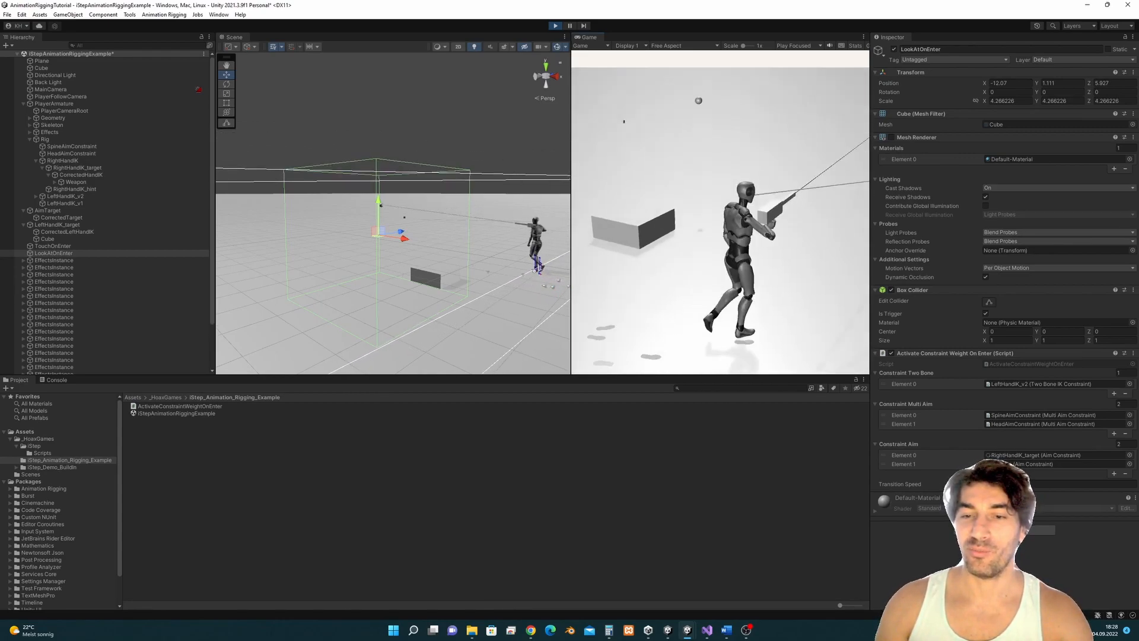
pyautogui.press('a')
pyautogui.press('w')
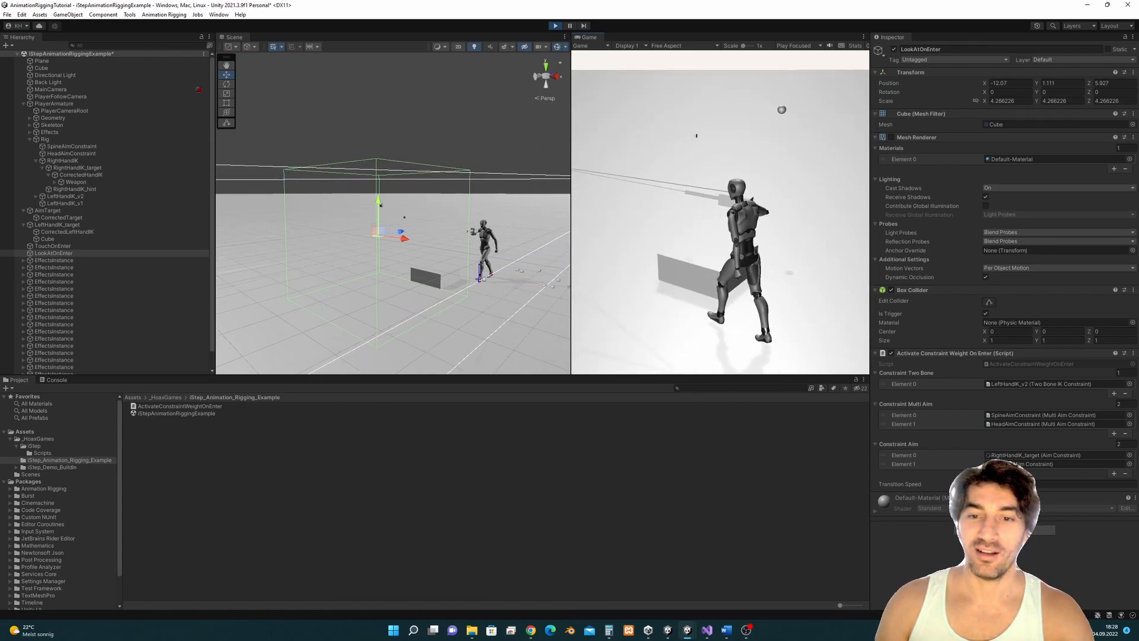
pyautogui.press('d')
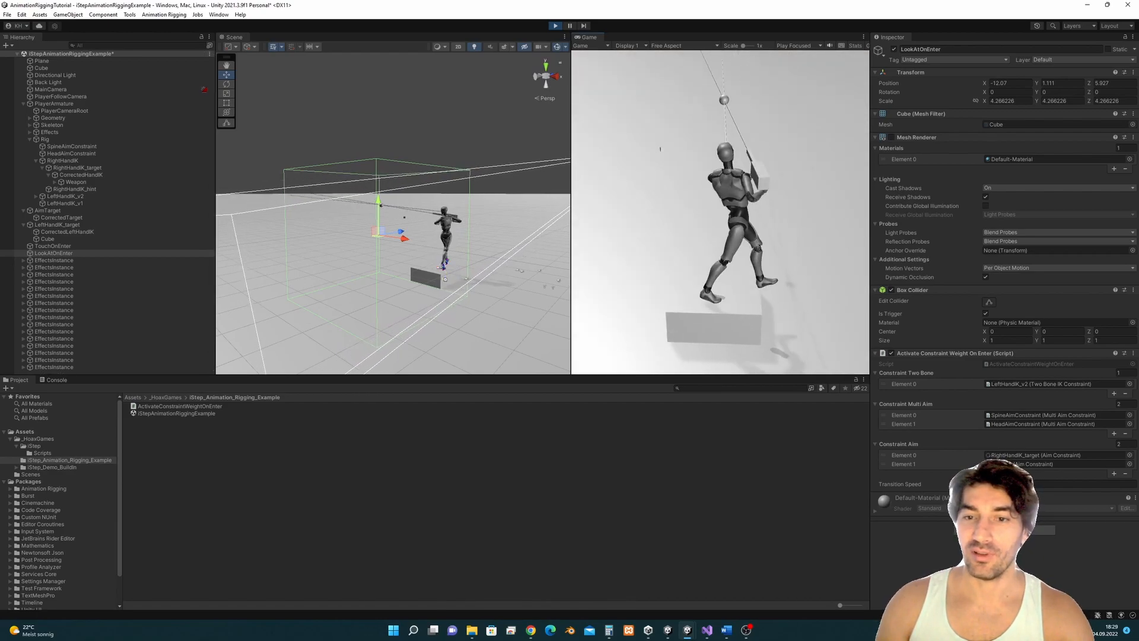
pyautogui.press('s')
pyautogui.press('a')
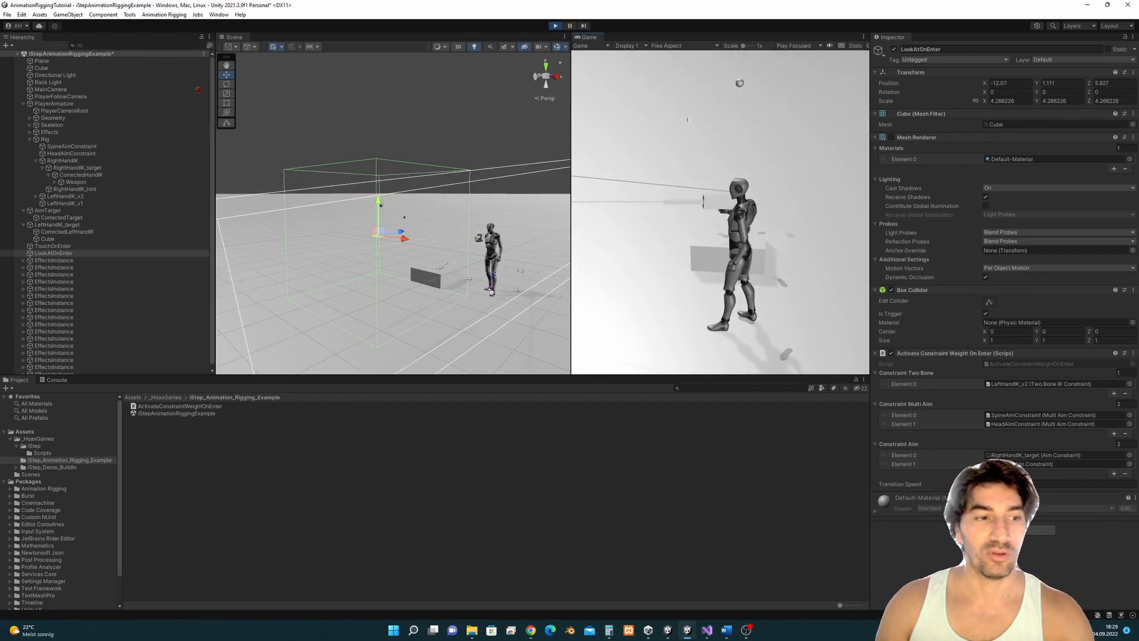
pyautogui.press('Escape')
pyautogui.click(556, 25)
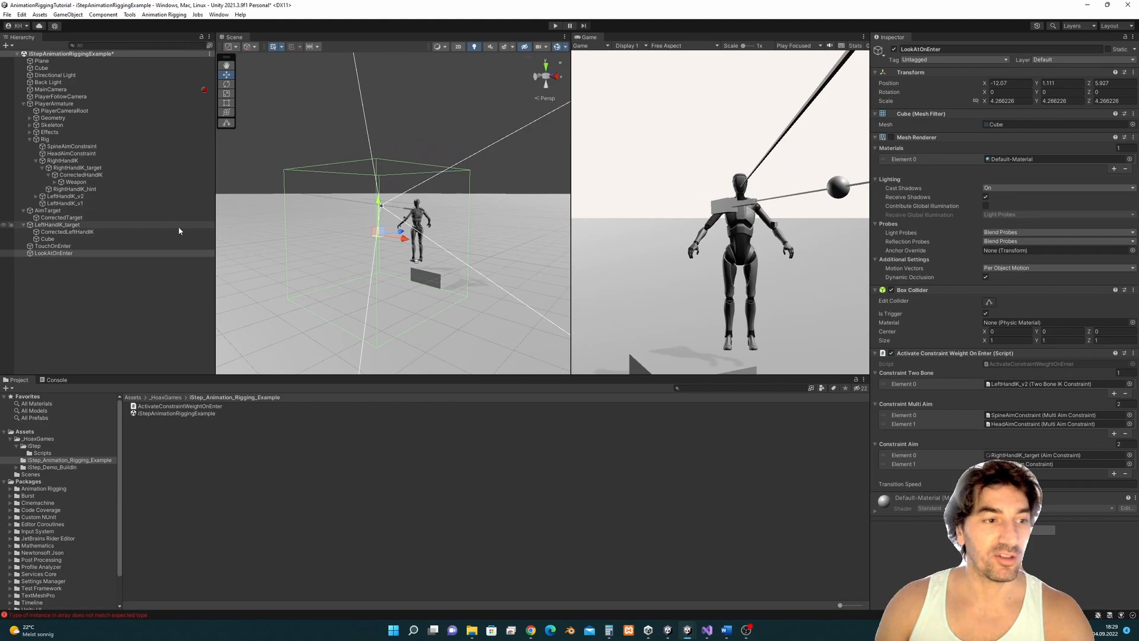
# - Examine the Global IK Target Corrector on CorrectedLeftHandIK and the scene location of its parent LeftHandIK_target
pyautogui.click(120, 232)
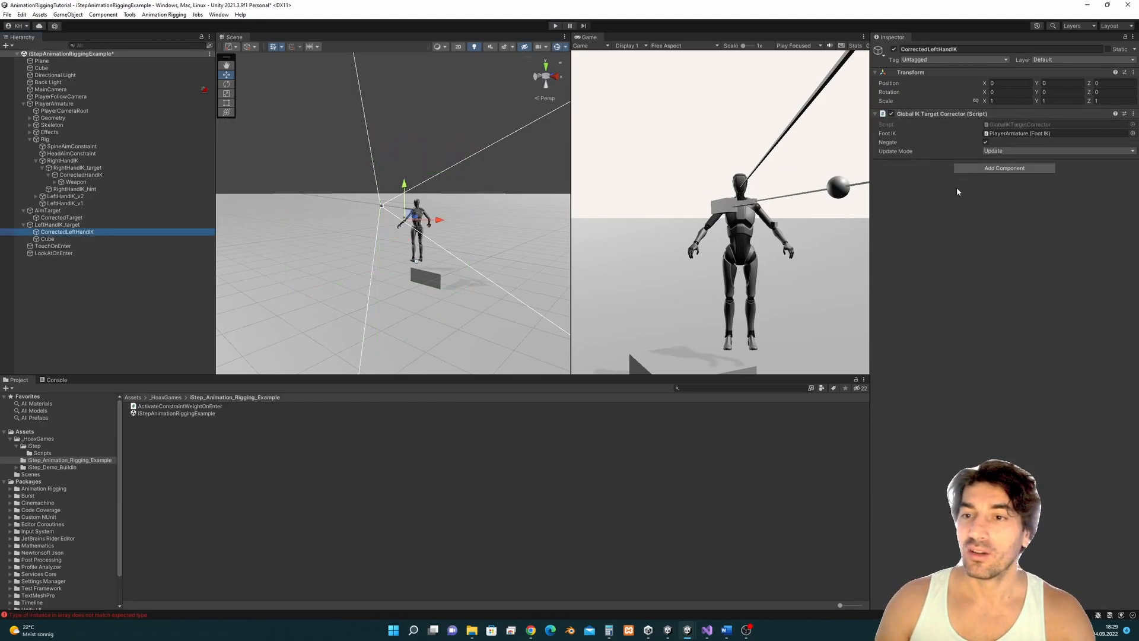
pyautogui.click(68, 225)
pyautogui.press('f')
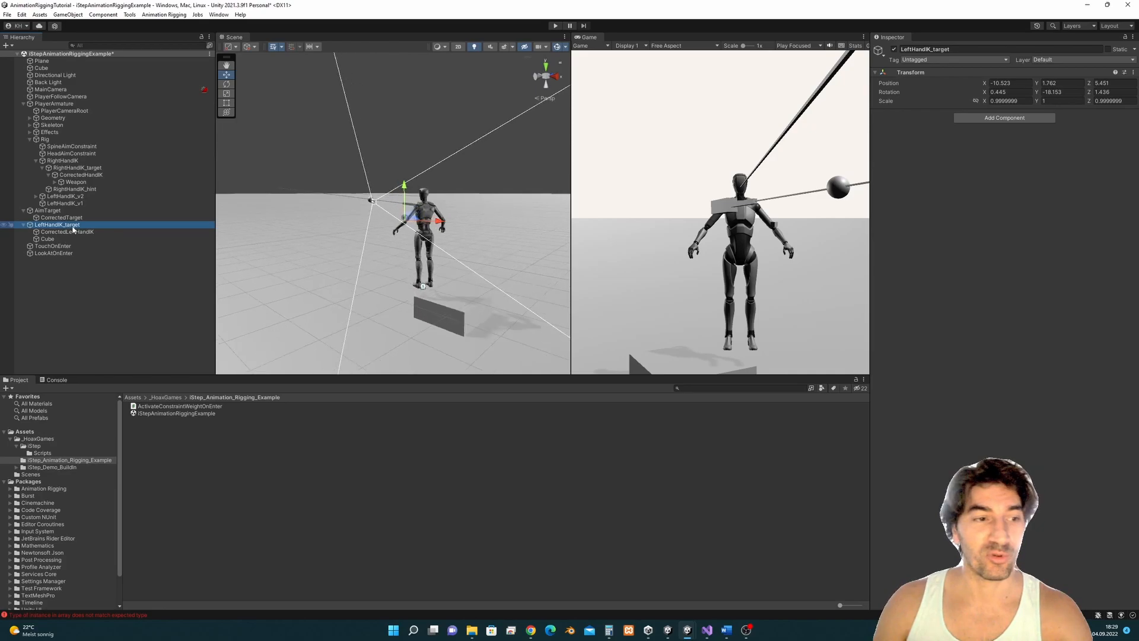
pyautogui.scroll(-4, 386, 309)
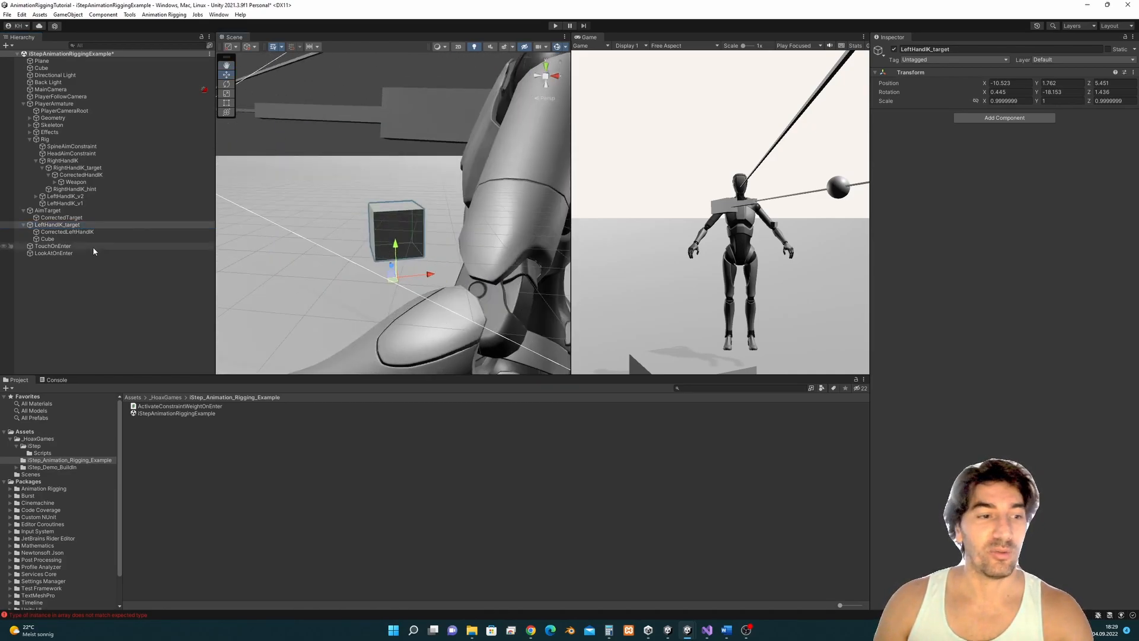
pyautogui.click(91, 232)
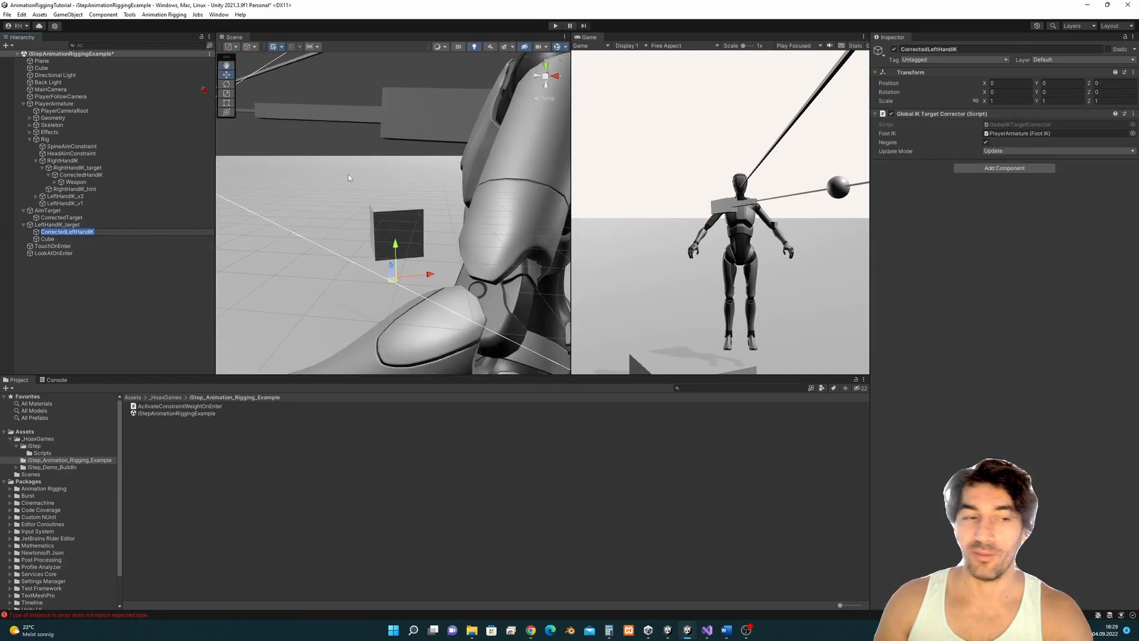
# - Examine the AimTarget sphere and its child CorrectedTarget's Global IK Target Corrector, viewing the target's placement relative to the character
pyautogui.click(48, 211)
pyautogui.press('f')
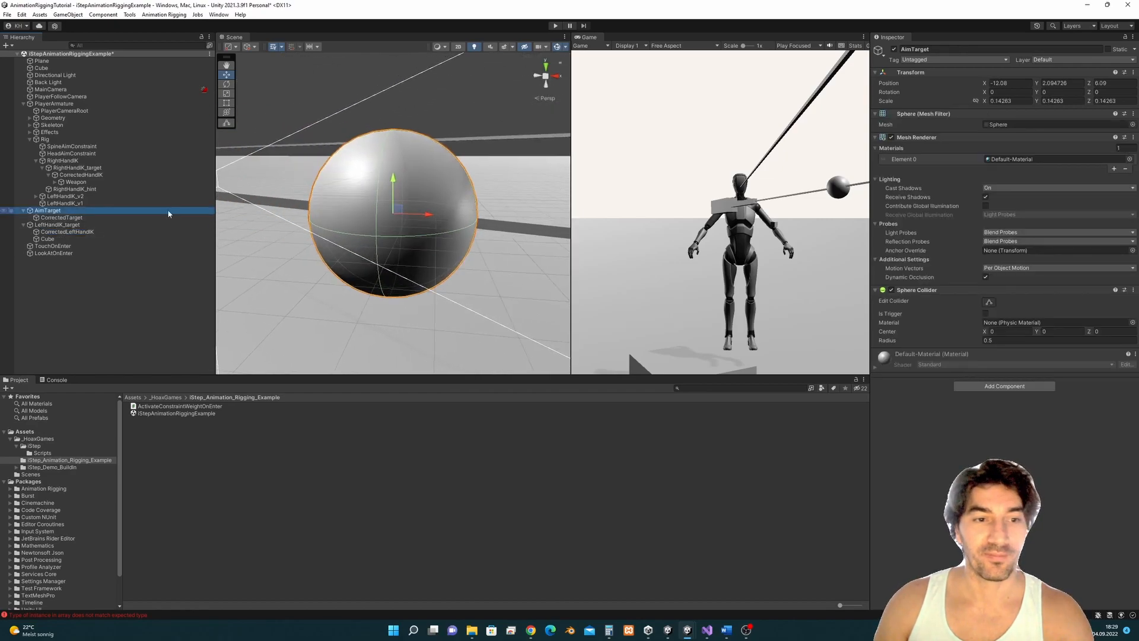
pyautogui.click(78, 218)
pyautogui.scroll(-5, 402, 244)
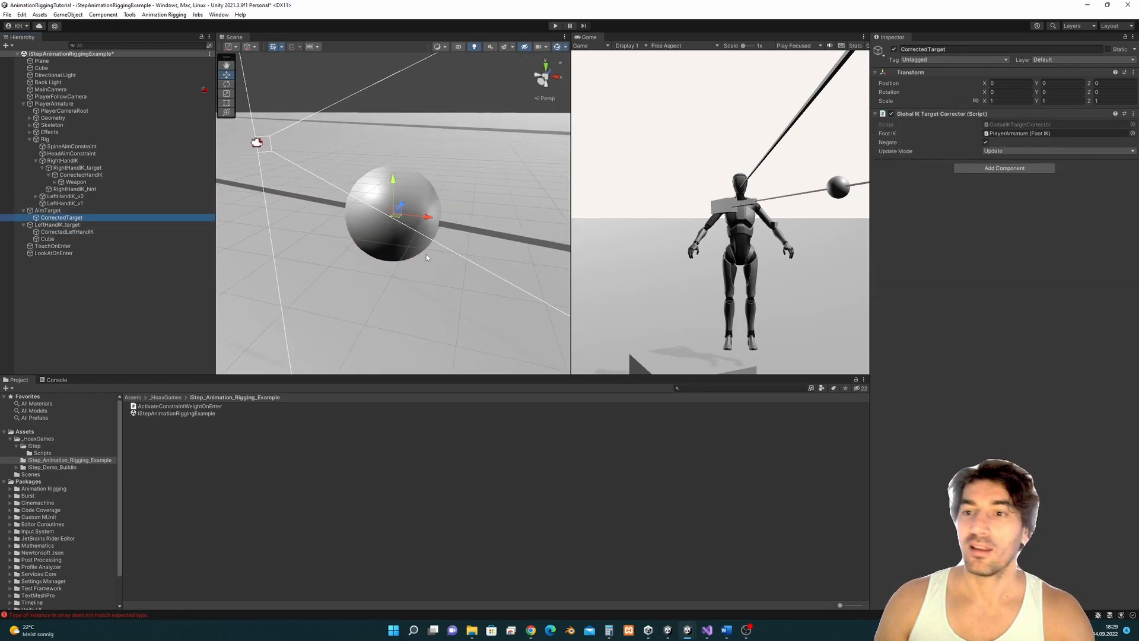
pyautogui.keyDown('alt'); pyautogui.moveTo(402, 244); pyautogui.dragTo(377, 239); pyautogui.keyUp('alt')
pyautogui.scroll(-1, 385, 247)
pyautogui.scroll(-6, 397, 249)
pyautogui.keyDown('alt'); pyautogui.moveTo(461, 268); pyautogui.dragTo(389, 241); pyautogui.keyUp('alt')
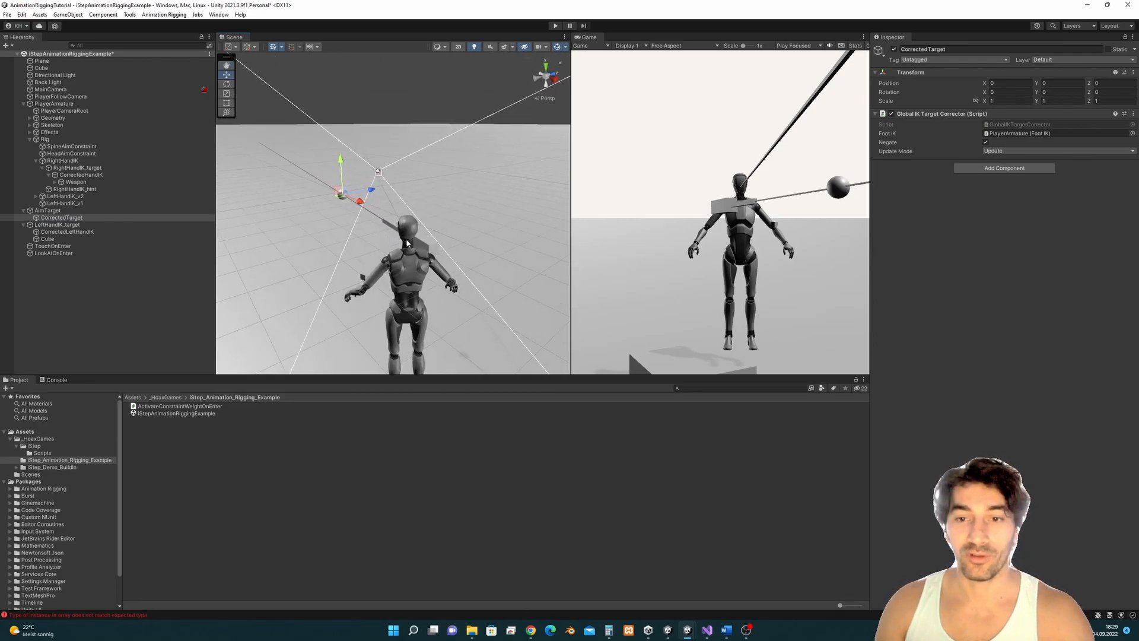